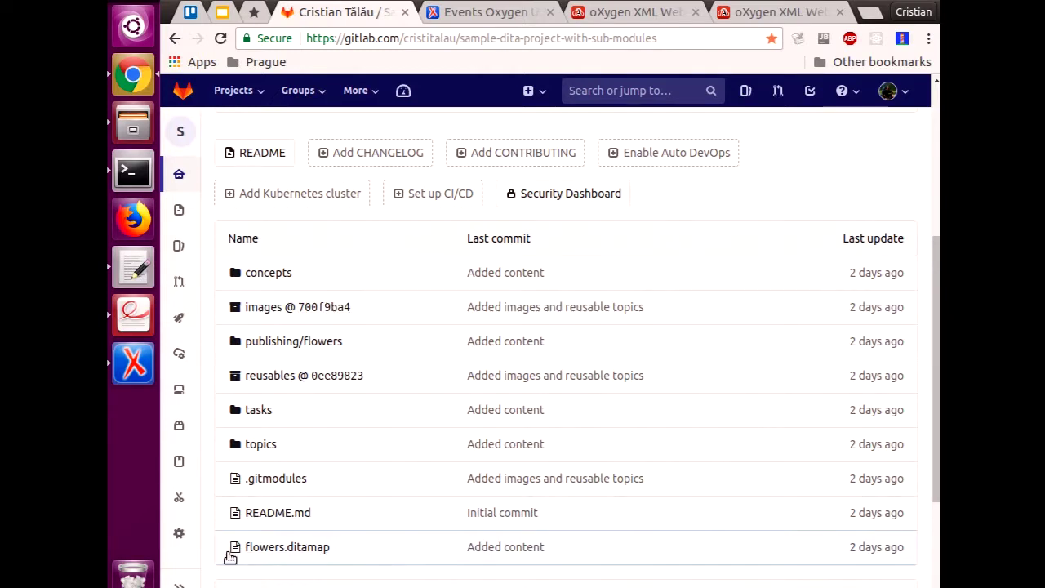
Step: Examine the file list of the GitLab sample-dita-project-with-sub-modules repository and the contents of its reusables submodule in a separate tab
{"action": "left_click_drag", "start_coordinate": [221, 576], "coordinate": [220, 283]}
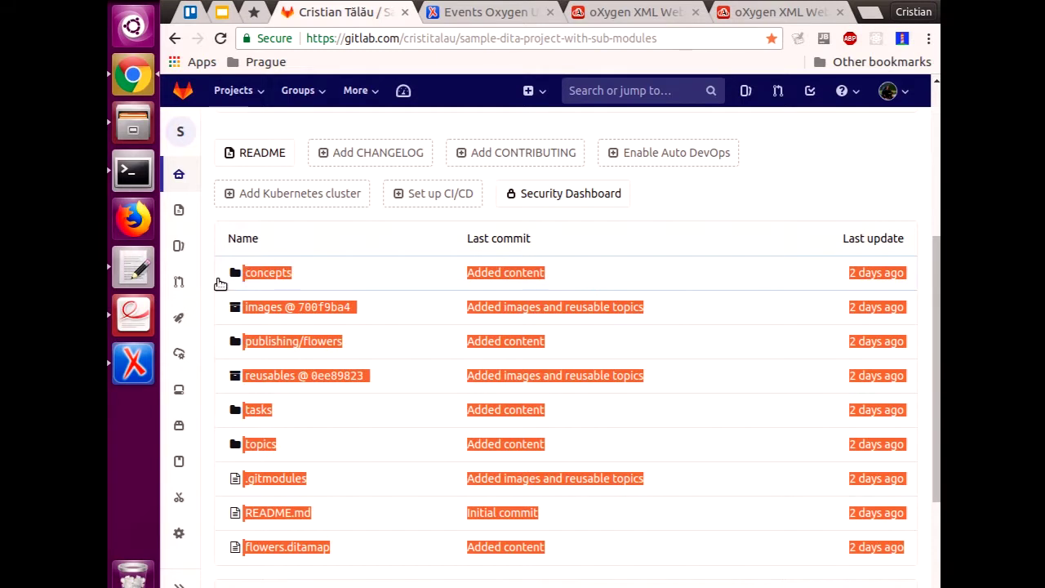
{"action": "left_click", "coordinate": [211, 249]}
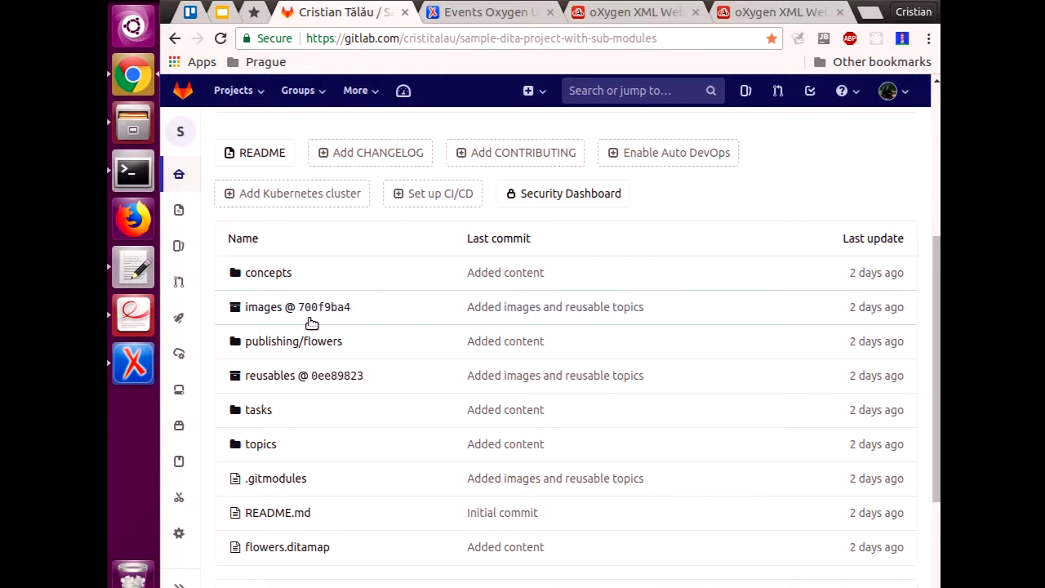
{"action": "middle_click", "coordinate": [275, 377]}
{"action": "left_click", "coordinate": [451, 15]}
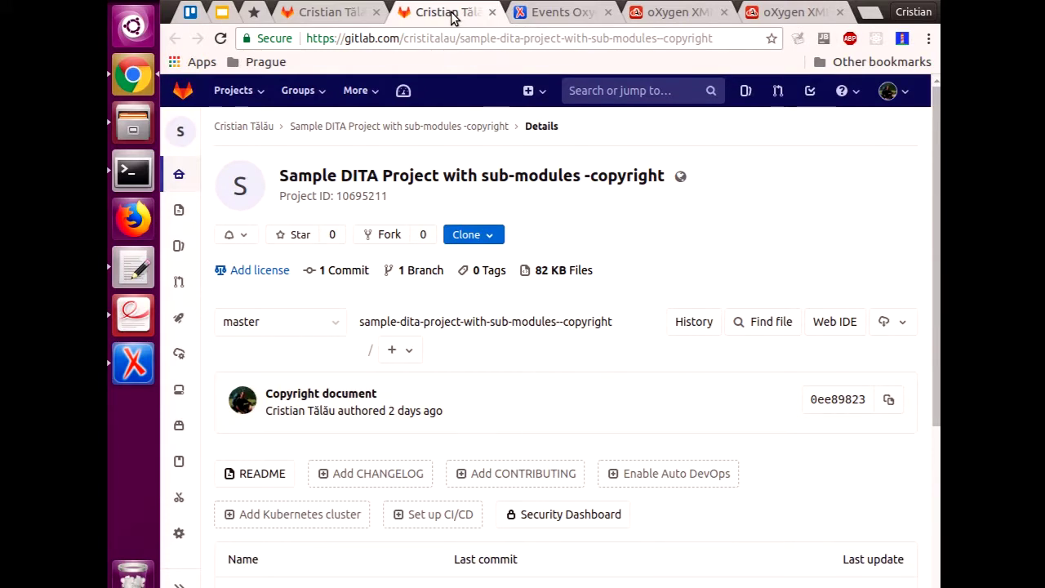
{"action": "scroll", "coordinate": [467, 171], "scroll_direction": "down", "scroll_amount": 5}
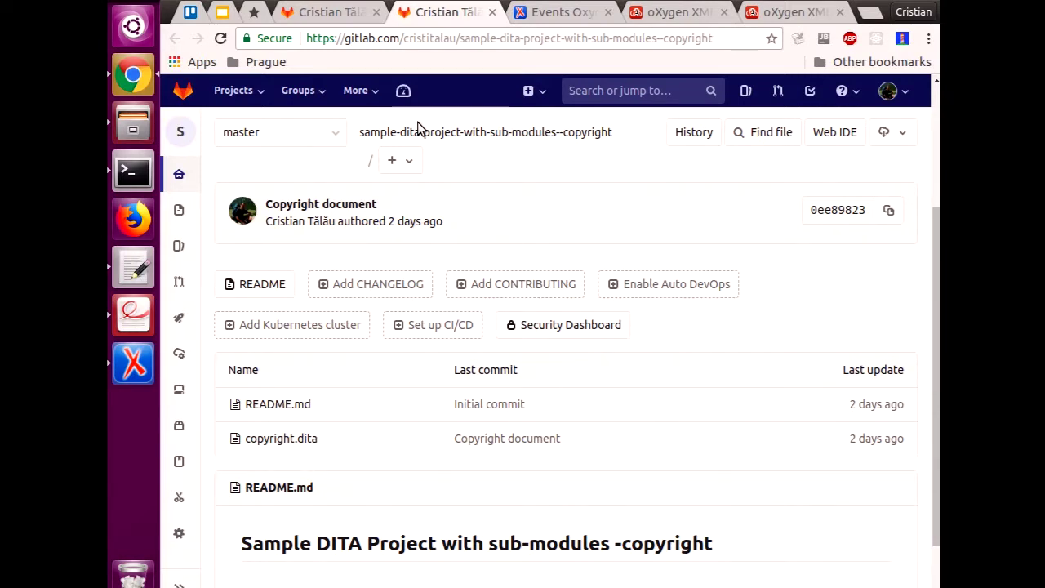
{"action": "left_click", "coordinate": [352, 10]}
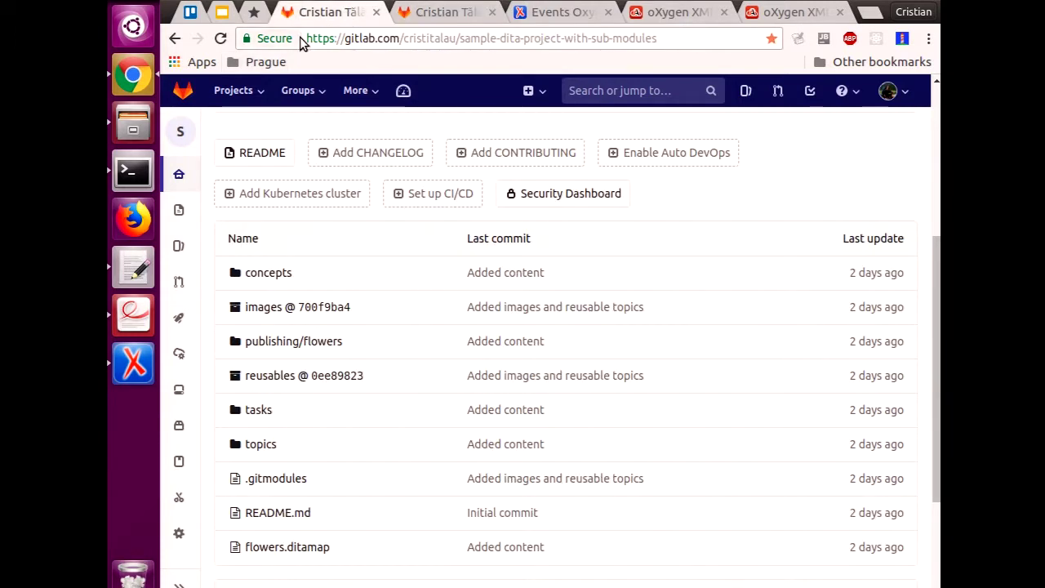
Step: Switch to Oxygen XML Web Author, open the bookmarked Git submodules project in a new tab, and log in with GitLab
{"action": "left_click", "coordinate": [680, 13]}
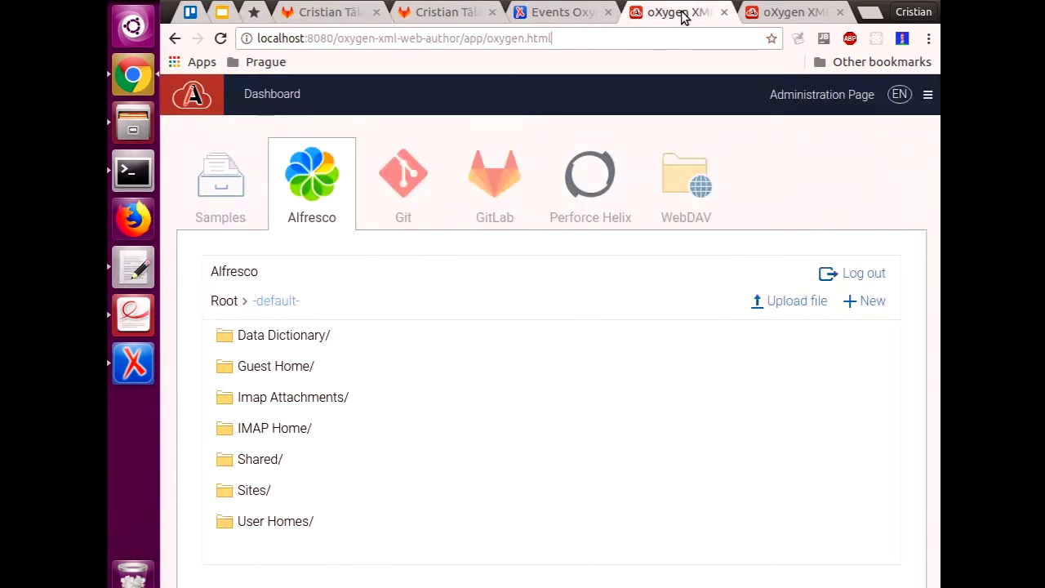
{"action": "left_click", "coordinate": [286, 61]}
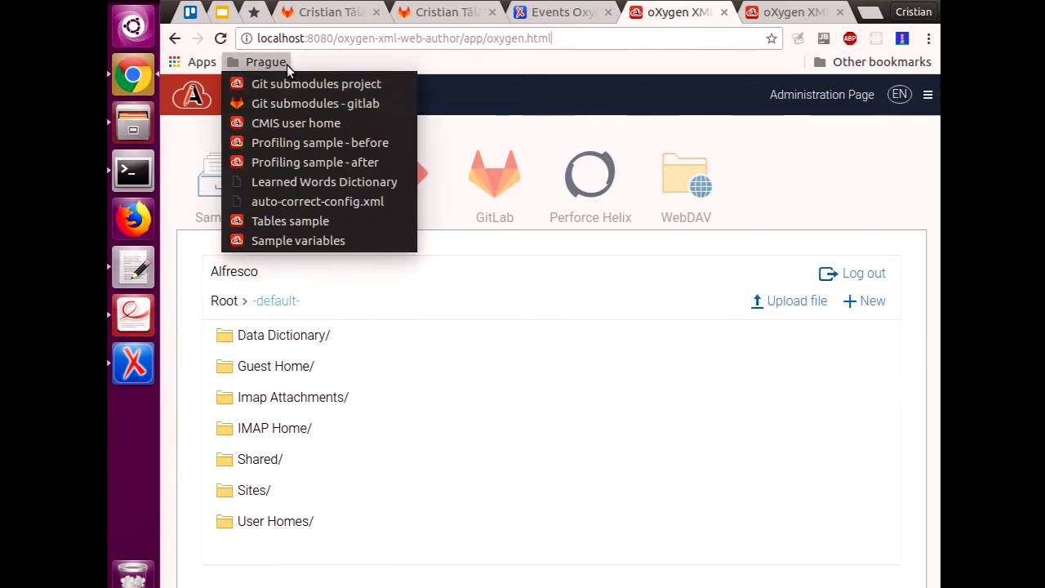
{"action": "middle_click", "coordinate": [311, 85]}
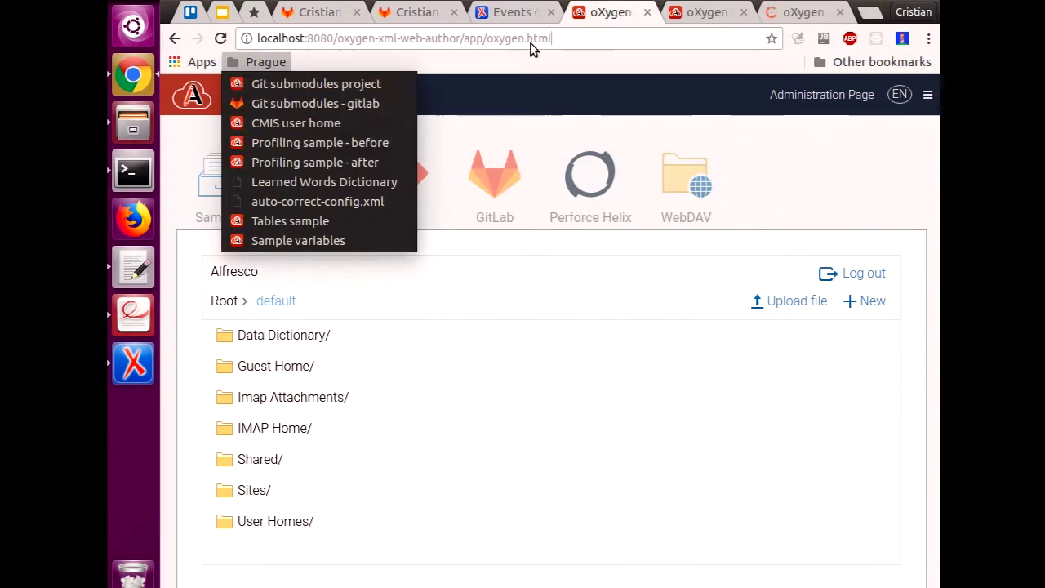
{"action": "key", "text": "Escape"}
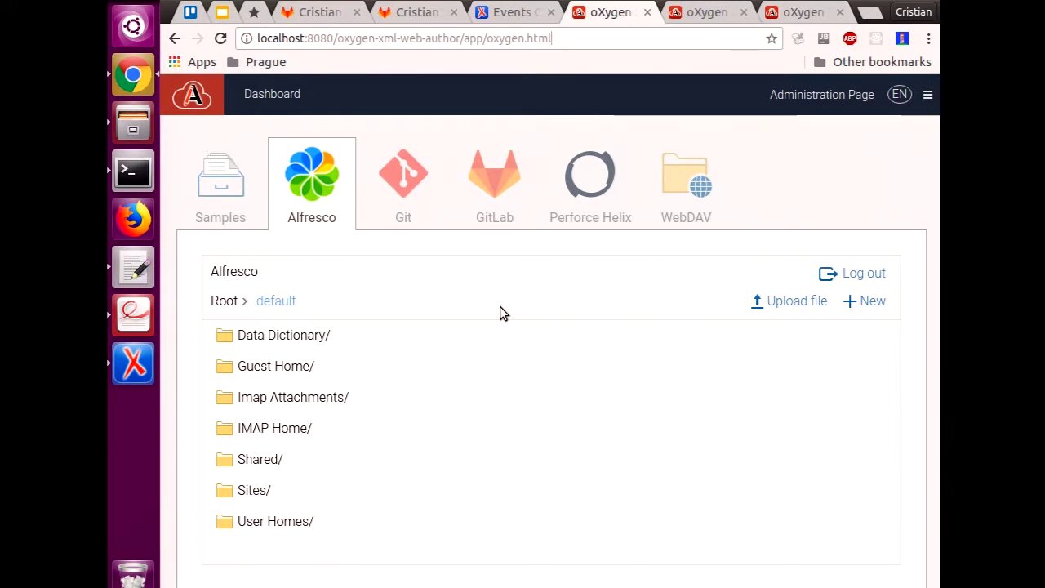
{"action": "left_click", "coordinate": [800, 11]}
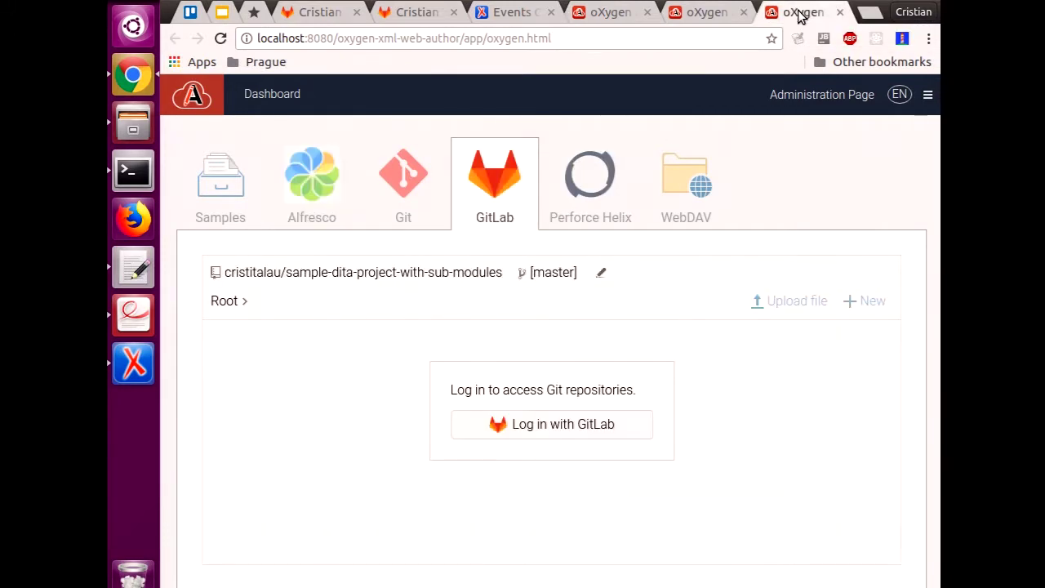
{"action": "left_click", "coordinate": [545, 434]}
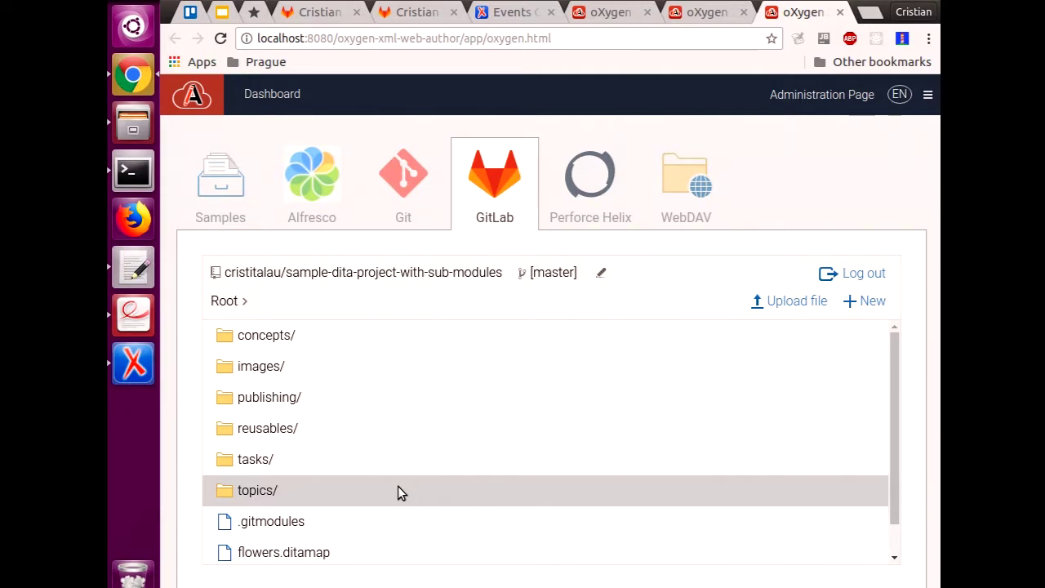
Step: Look through the images and reusables submodule folders of the project, returning to the repository root
{"action": "left_click", "coordinate": [362, 371]}
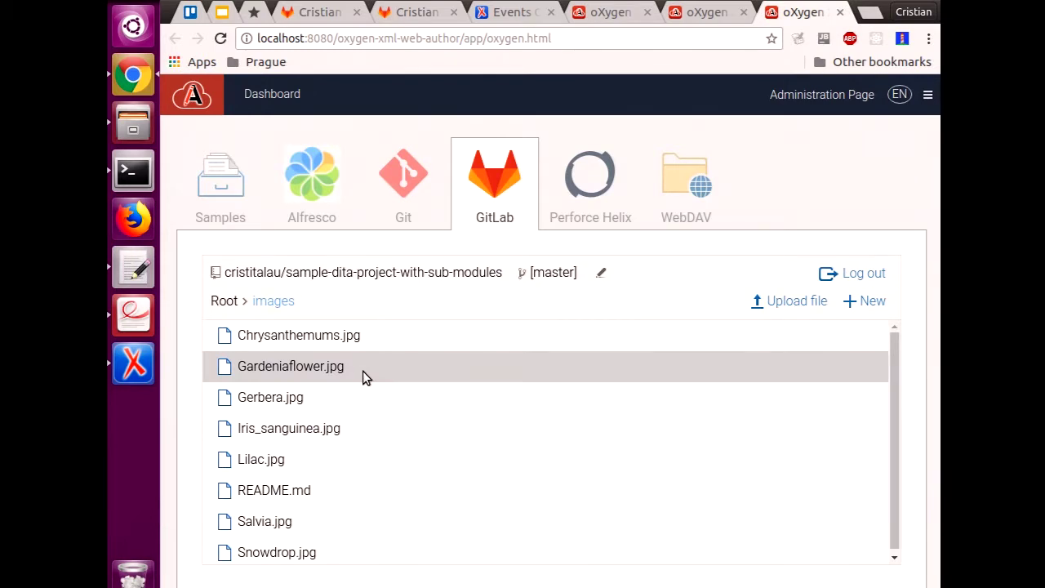
{"action": "left_click", "coordinate": [222, 304]}
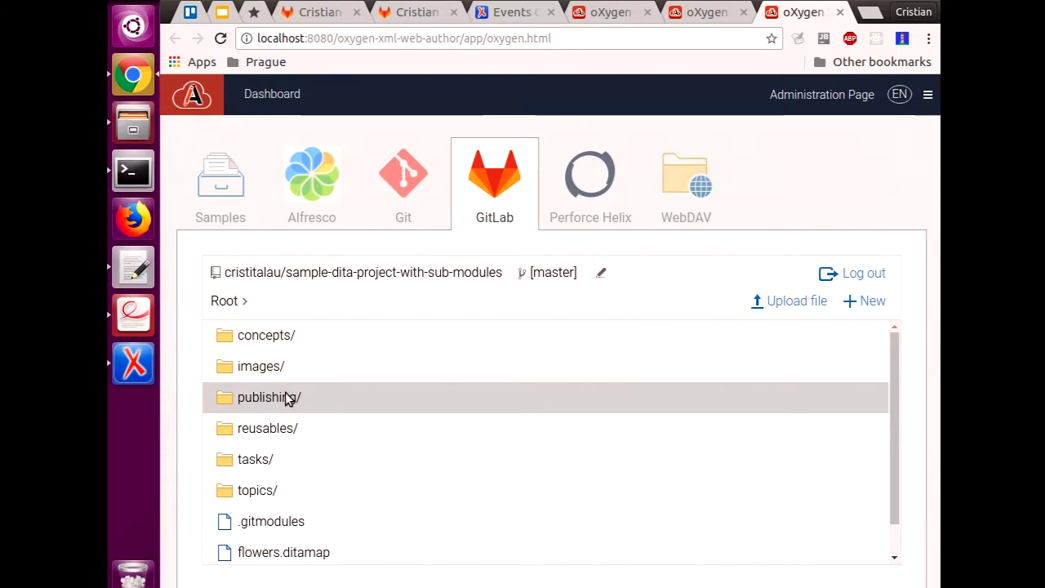
{"action": "left_click", "coordinate": [280, 431]}
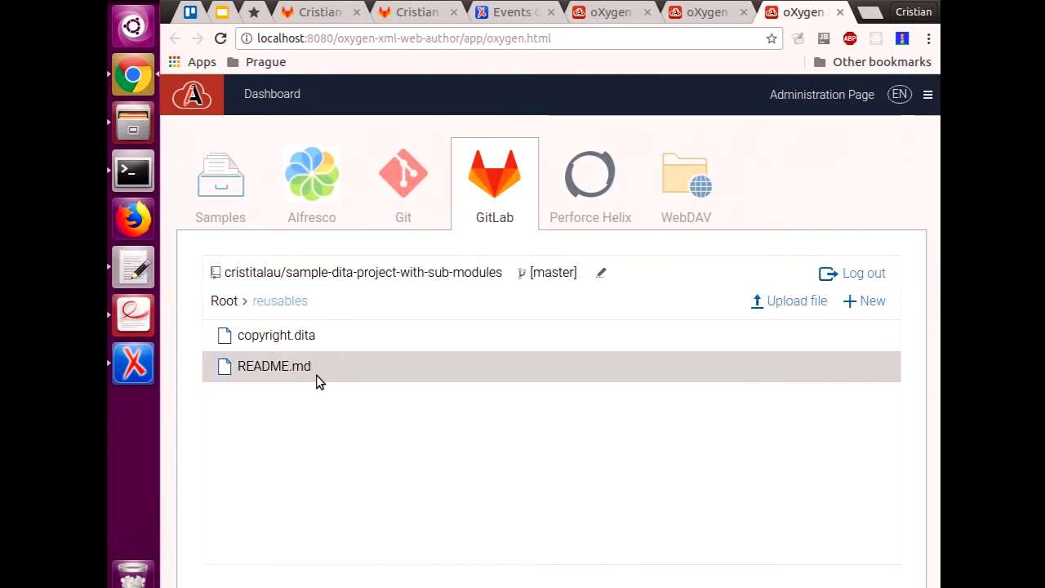
{"action": "left_click", "coordinate": [225, 303]}
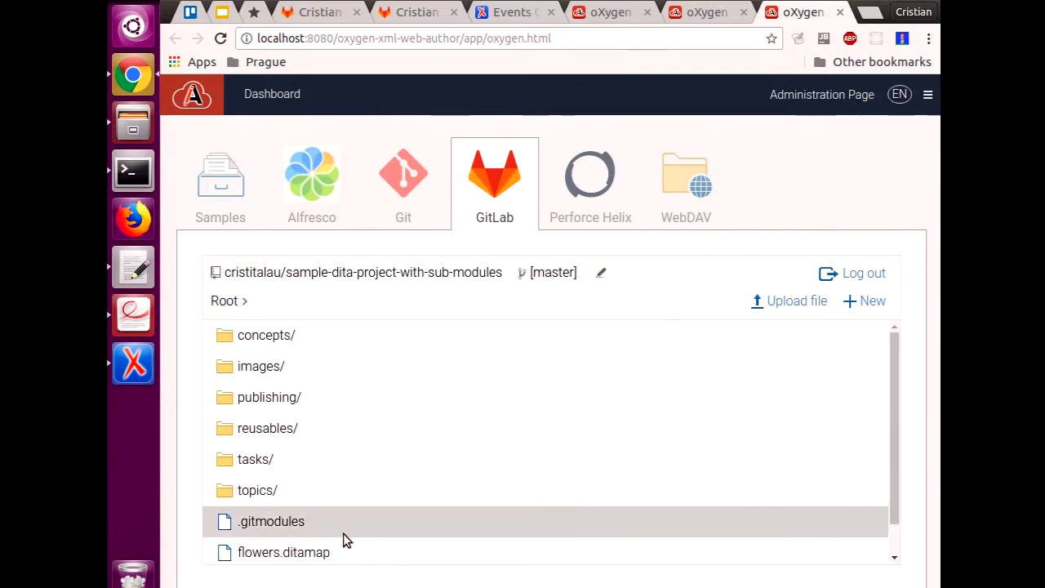
Step: Open flowers.ditamap and insert a reference to reusables/copyright.dita before the introduction topic
{"action": "left_click", "coordinate": [298, 557]}
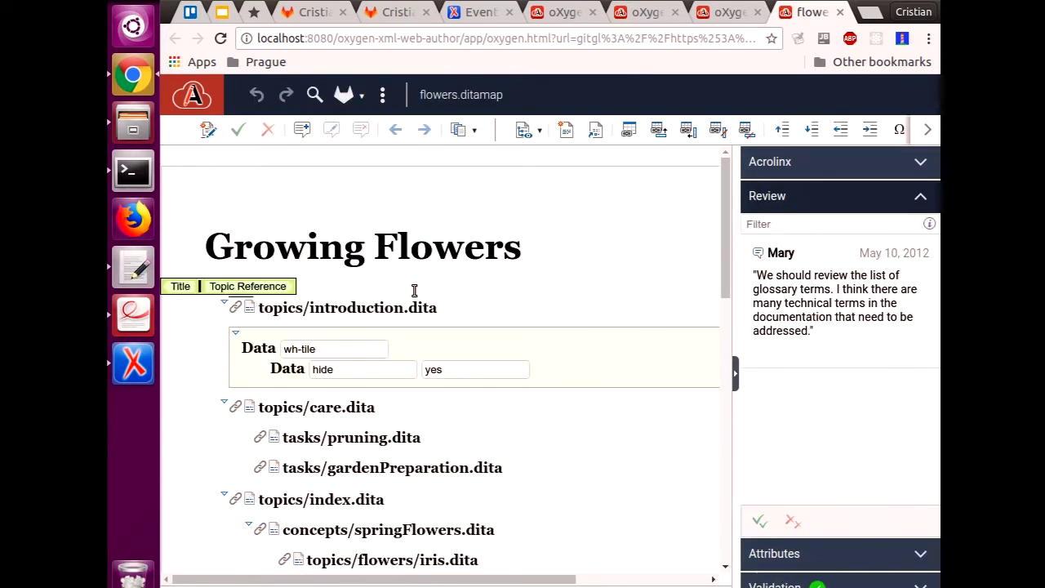
{"action": "left_click", "coordinate": [587, 132]}
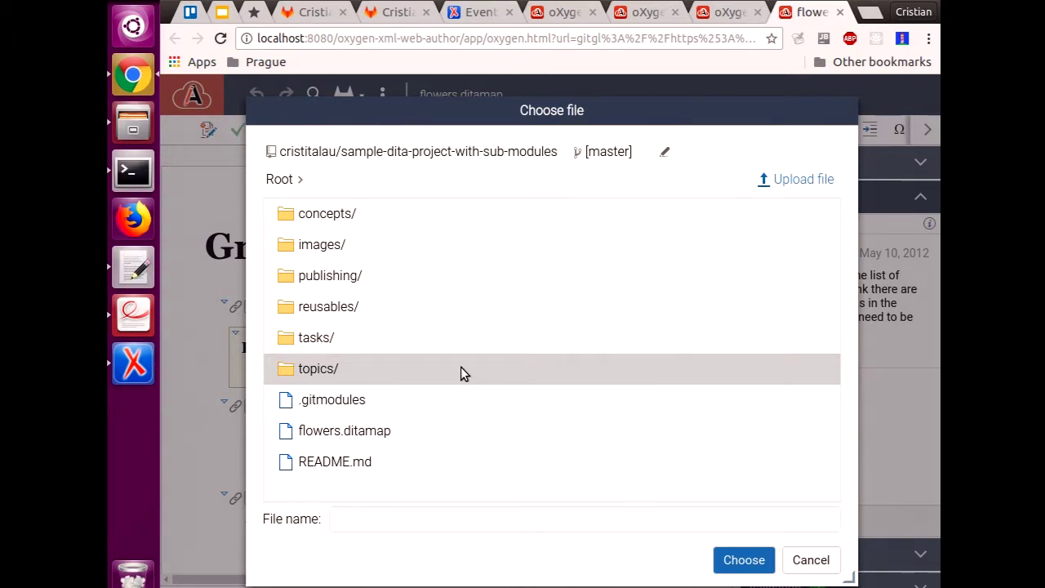
{"action": "left_click", "coordinate": [469, 315]}
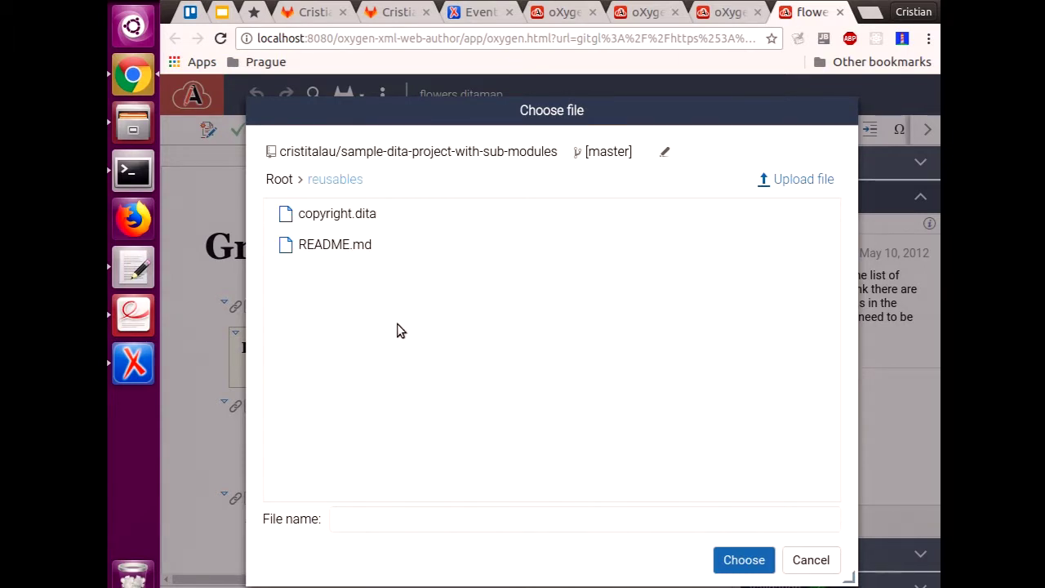
{"action": "double_click", "coordinate": [351, 225]}
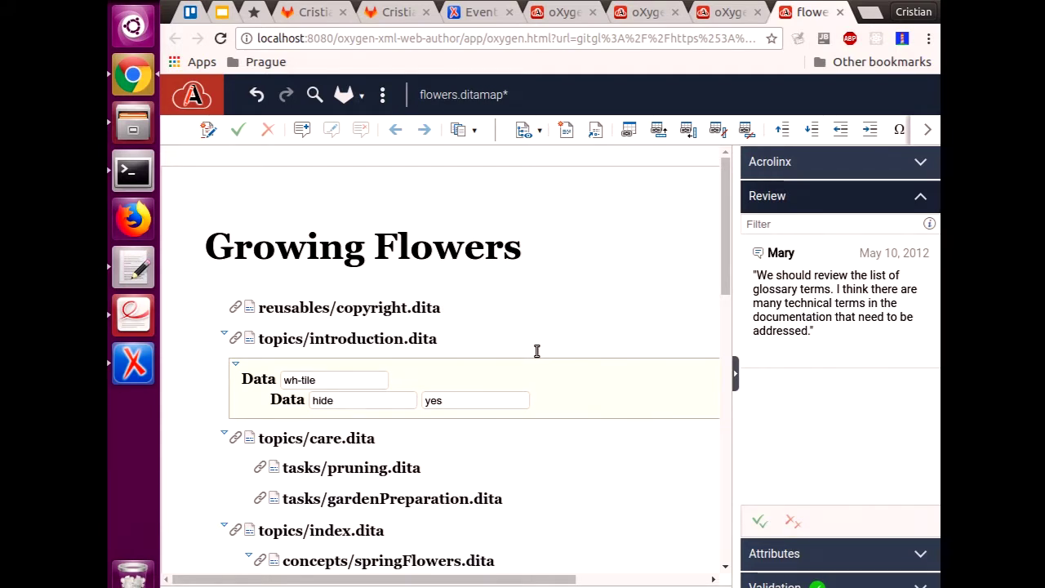
Step: Set the map's topic references to show topic titles together with their file paths
{"action": "left_click", "coordinate": [532, 130]}
{"action": "left_click", "coordinate": [555, 182]}
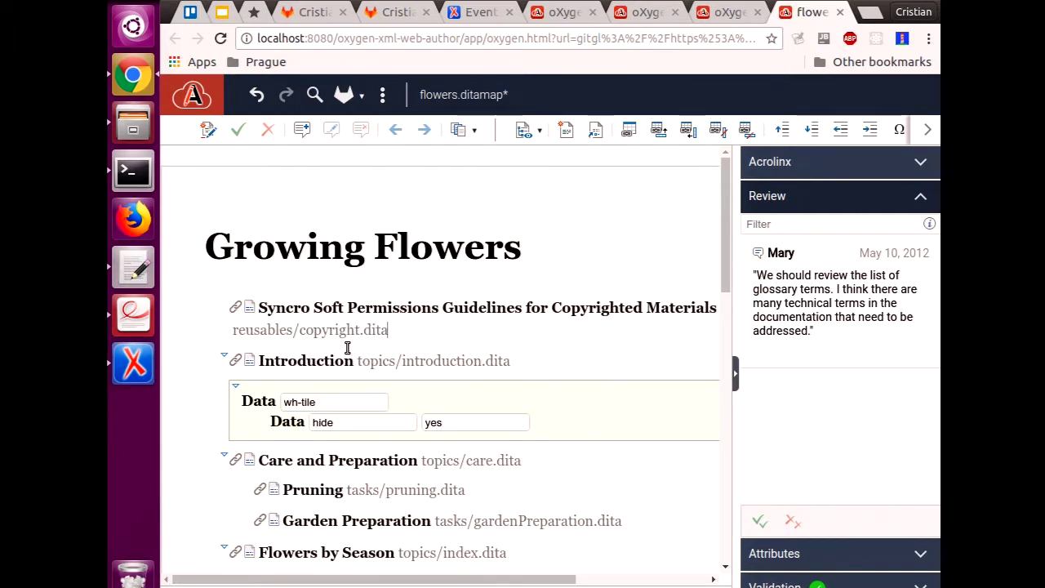
{"action": "left_click", "coordinate": [346, 348]}
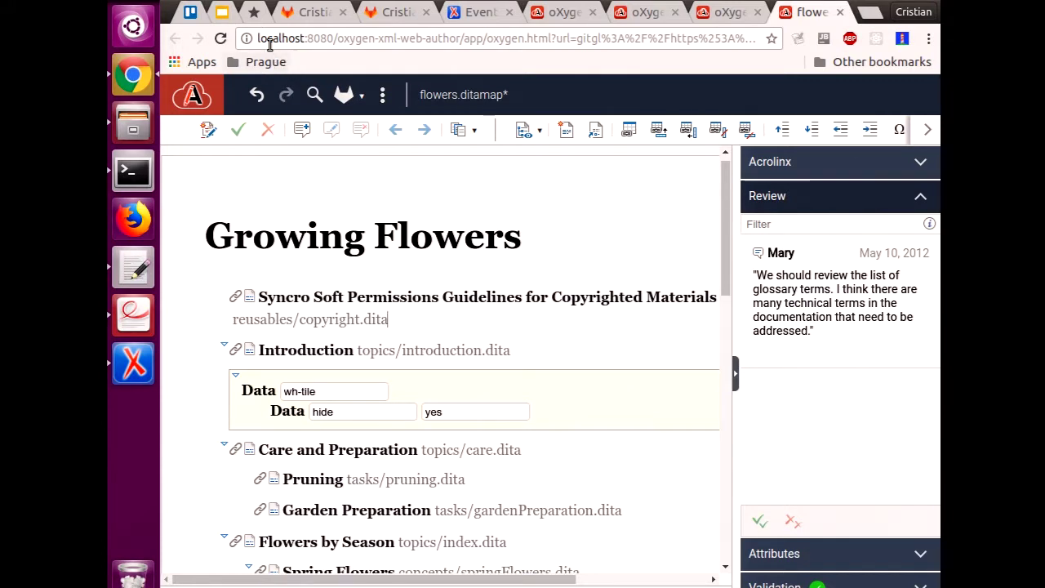
Step: Switch to the presentation PDF, highlight the "git submodule update --init --recursive" line, and go to slide 8
{"action": "left_click", "coordinate": [136, 327]}
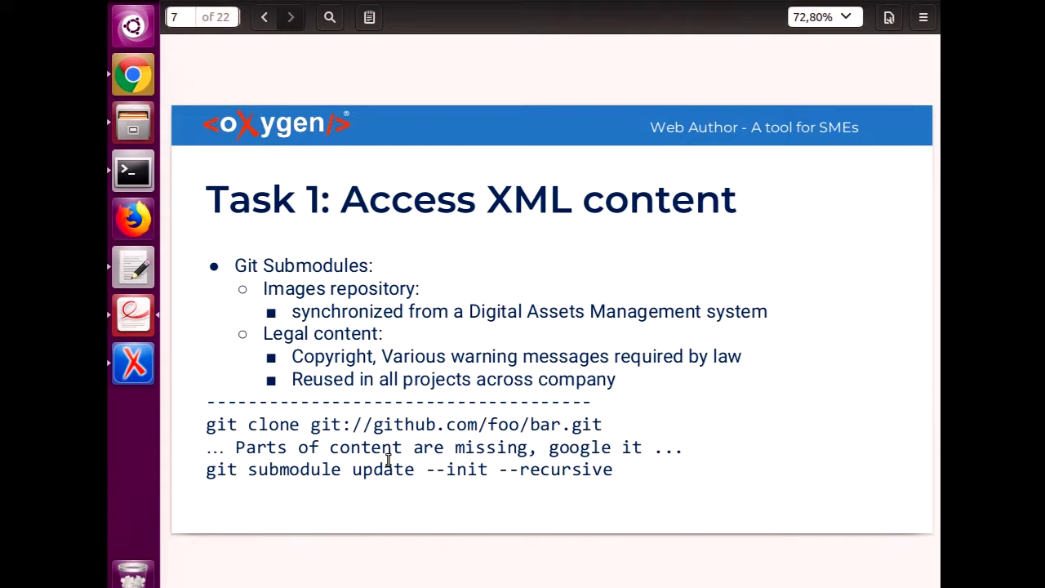
{"action": "double_click", "coordinate": [212, 472]}
{"action": "triple_click", "coordinate": [212, 472]}
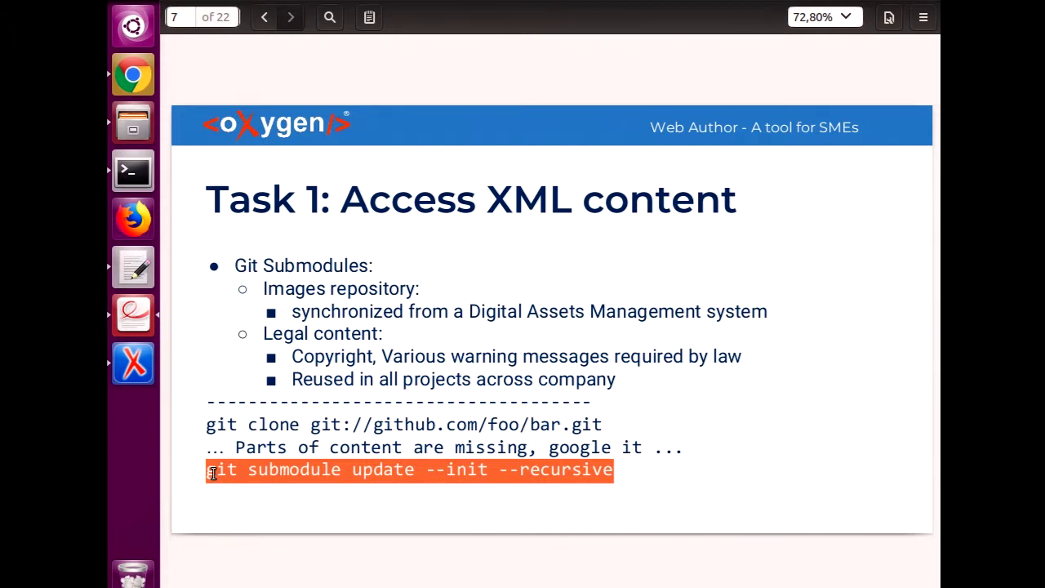
{"action": "key", "text": "Page_Down"}
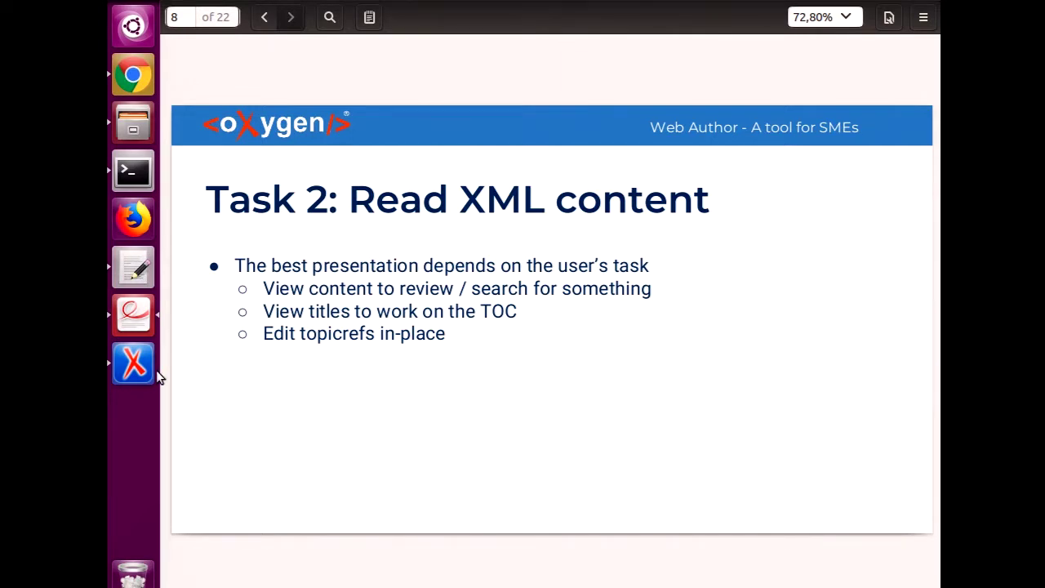
Step: Switch back to the browser and look through the topic titles and glossary entries in the Growing Flowers map
{"action": "left_click", "coordinate": [135, 79]}
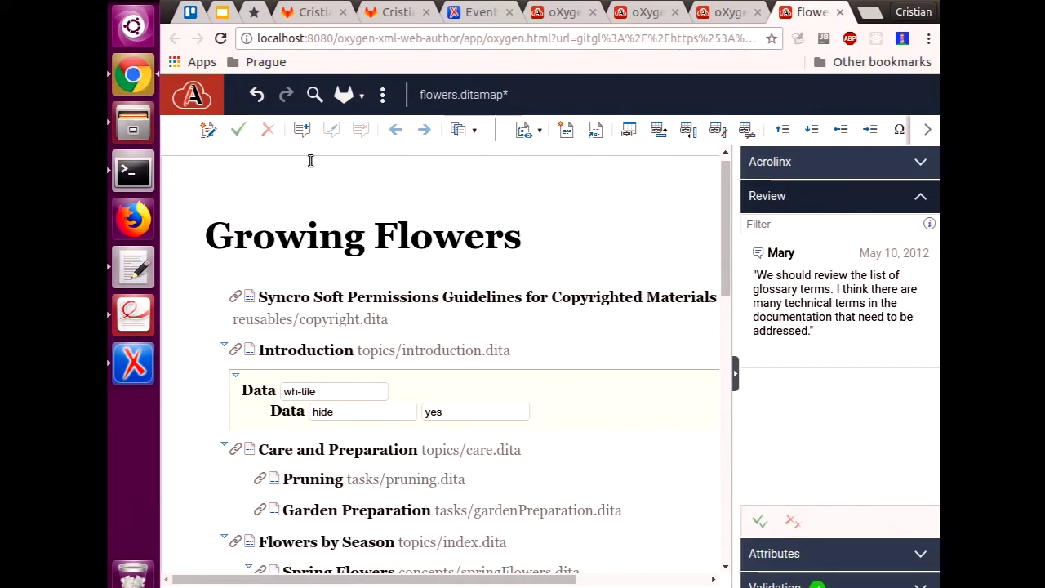
{"action": "scroll", "coordinate": [358, 296], "scroll_direction": "down", "scroll_amount": 1}
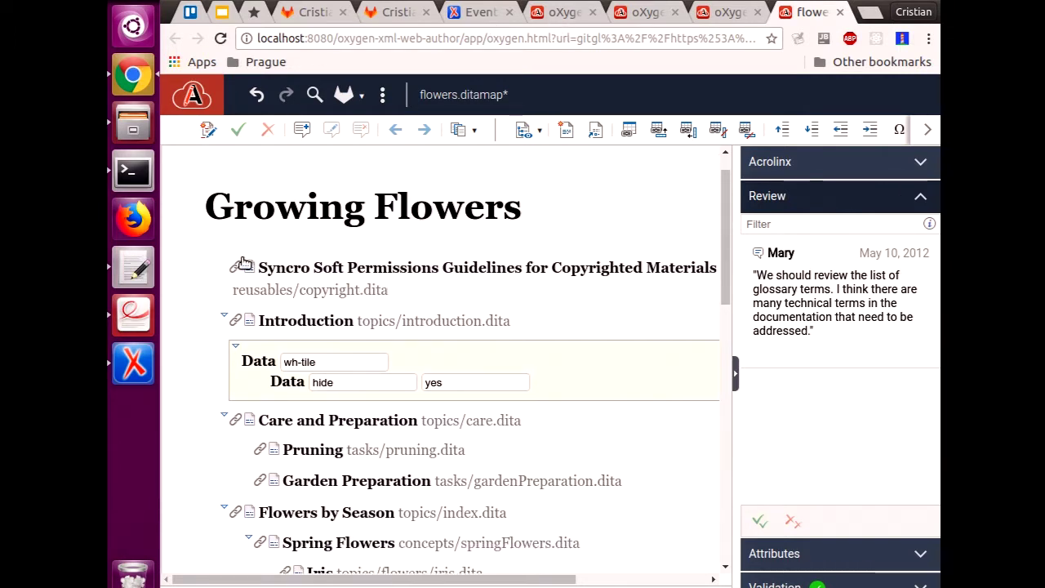
{"action": "scroll", "coordinate": [351, 480], "scroll_direction": "down", "scroll_amount": 5}
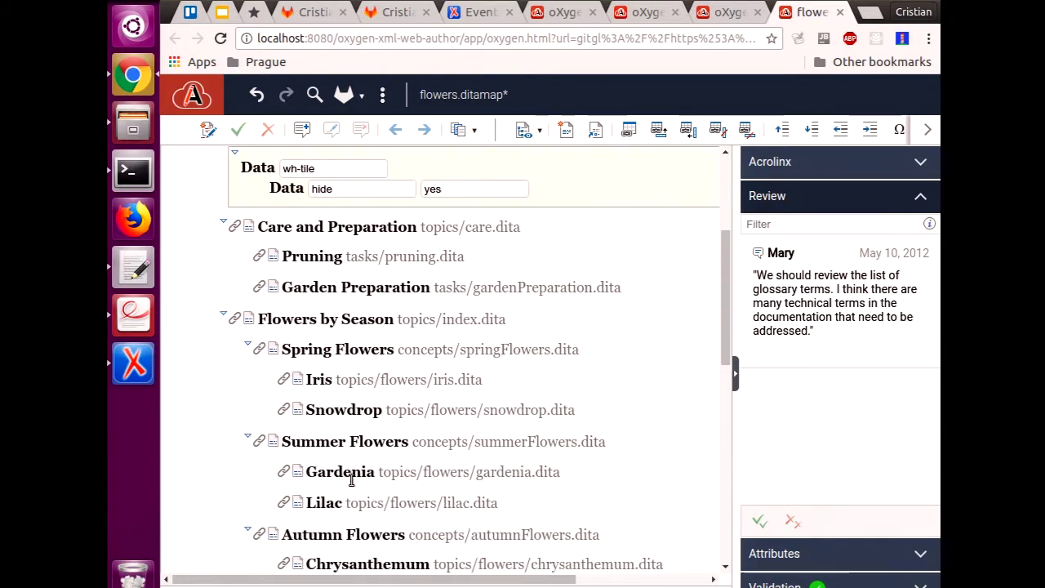
{"action": "scroll", "coordinate": [351, 480], "scroll_direction": "down", "scroll_amount": 3}
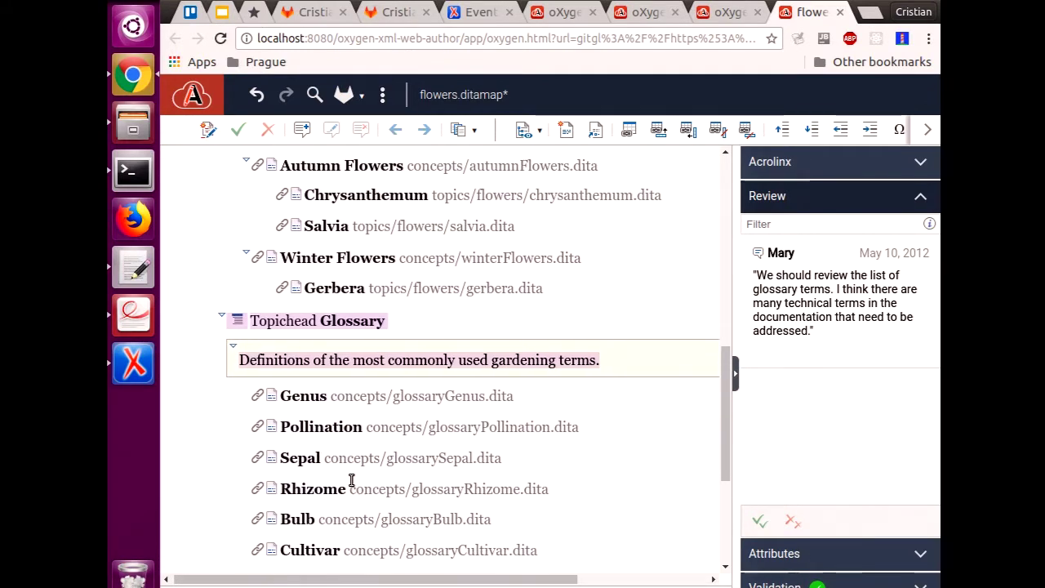
{"action": "scroll", "coordinate": [351, 480], "scroll_direction": "down", "scroll_amount": 4}
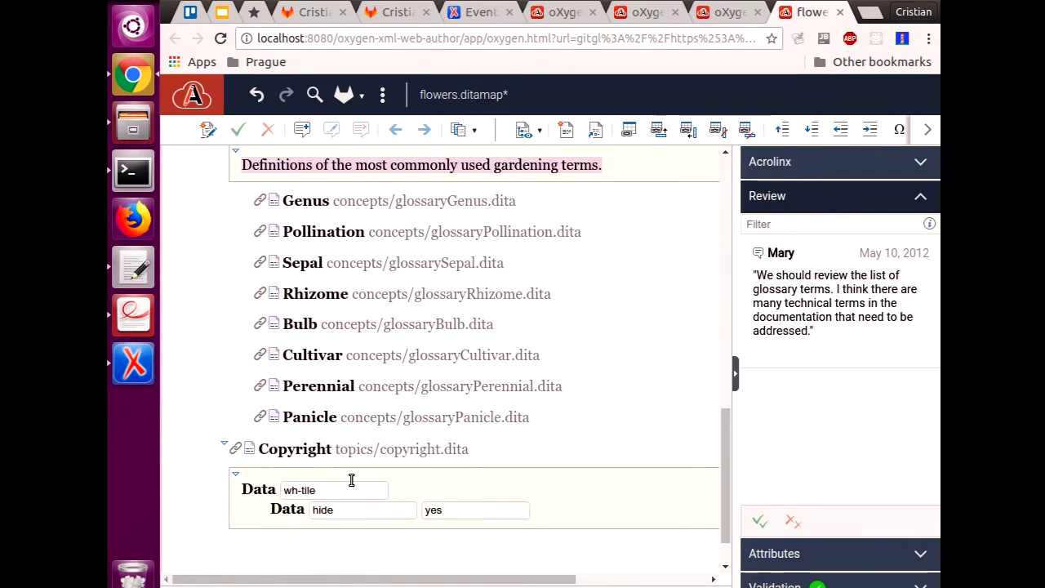
{"action": "scroll", "coordinate": [351, 480], "scroll_direction": "up", "scroll_amount": 15}
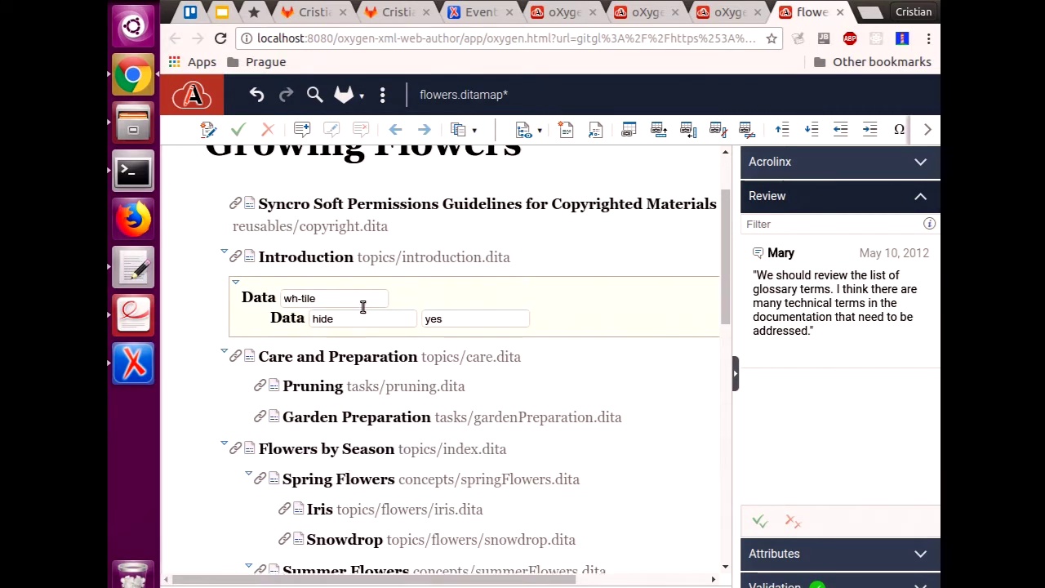
Step: Open the Simple DITA Topic and Simple DITA Map samples from the dashboard in separate tabs
{"action": "left_click", "coordinate": [708, 15]}
{"action": "left_click", "coordinate": [235, 170]}
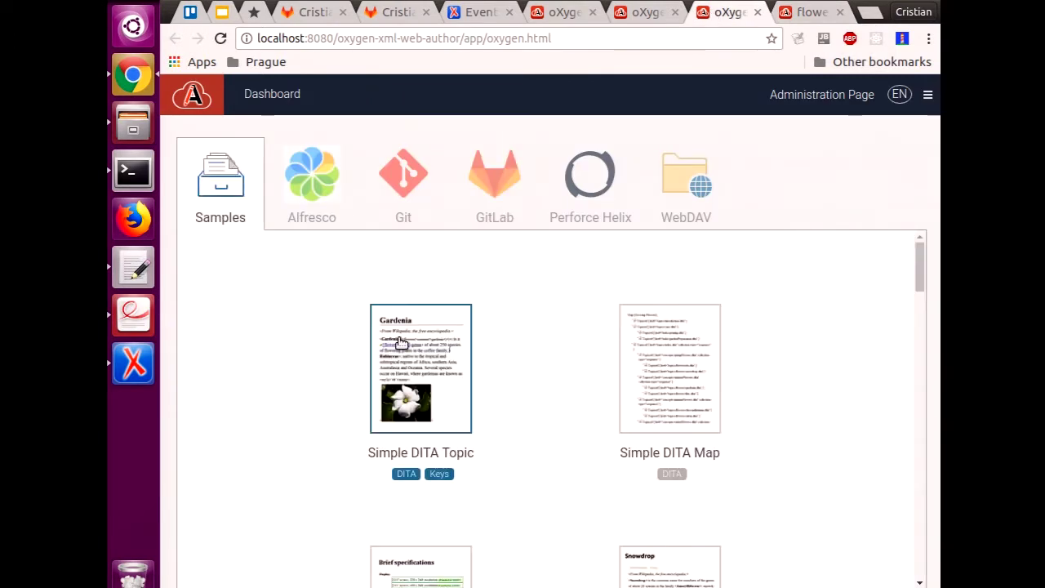
{"action": "left_click", "coordinate": [423, 367]}
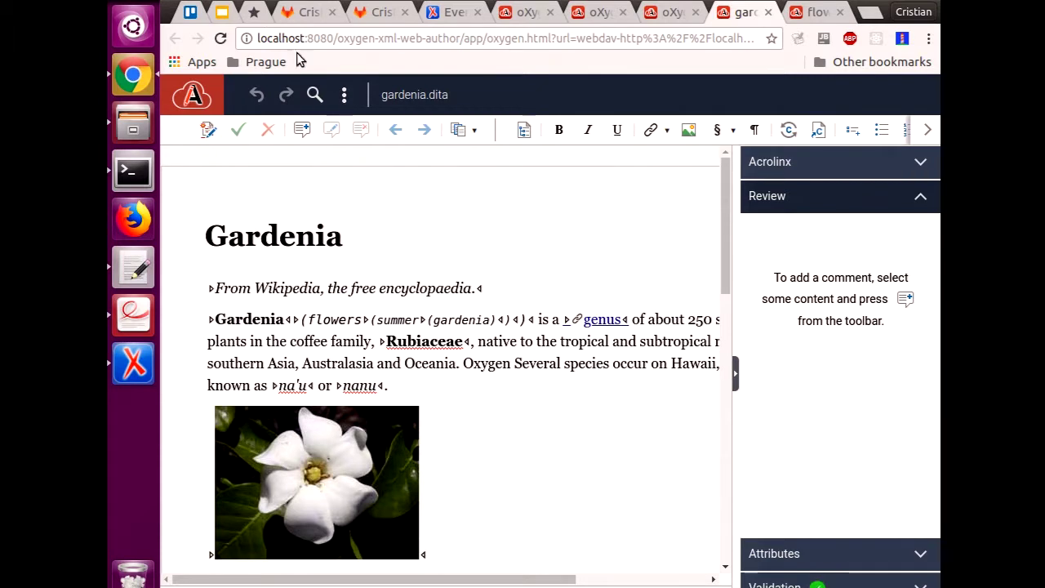
{"action": "left_click", "coordinate": [676, 15]}
{"action": "left_click", "coordinate": [619, 359]}
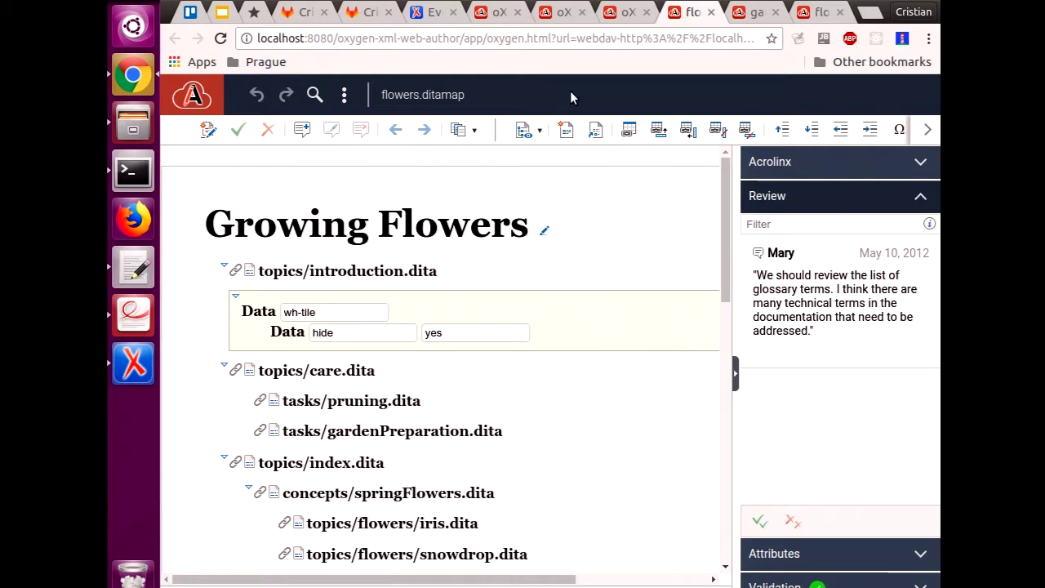
{"action": "left_click", "coordinate": [280, 63]}
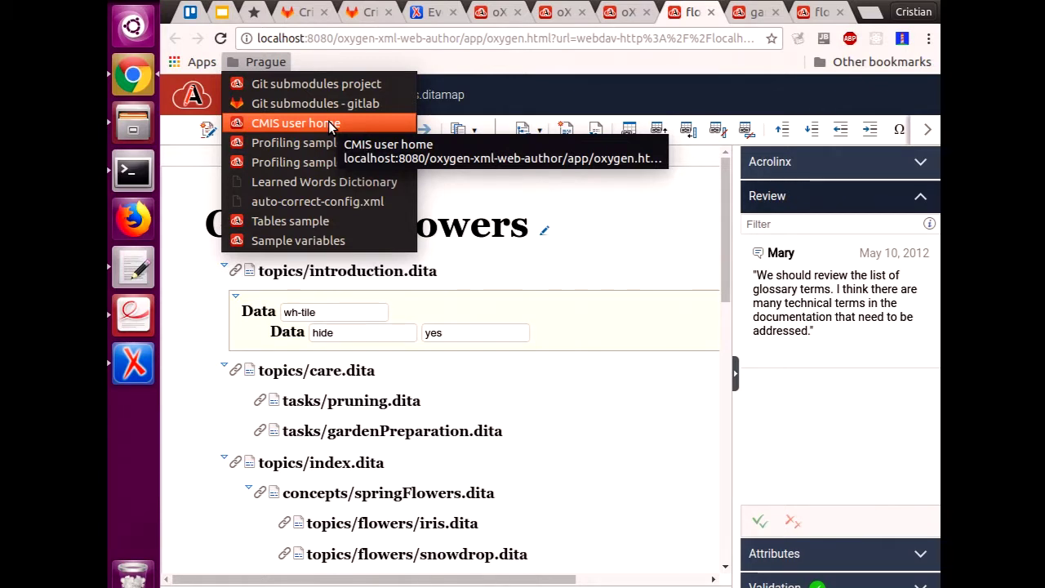
{"action": "middle_click", "coordinate": [330, 124]}
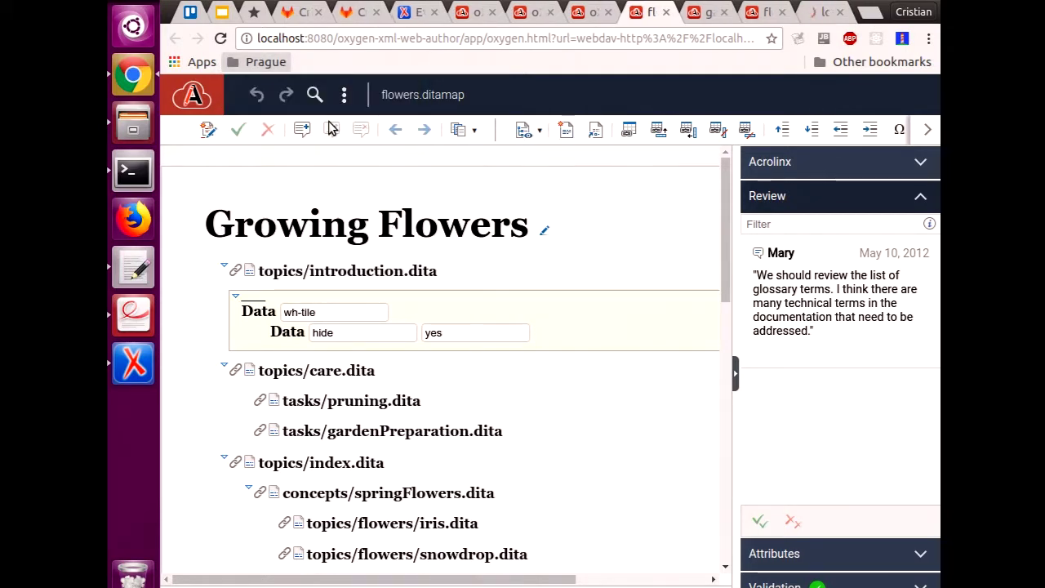
{"action": "left_click", "coordinate": [811, 19]}
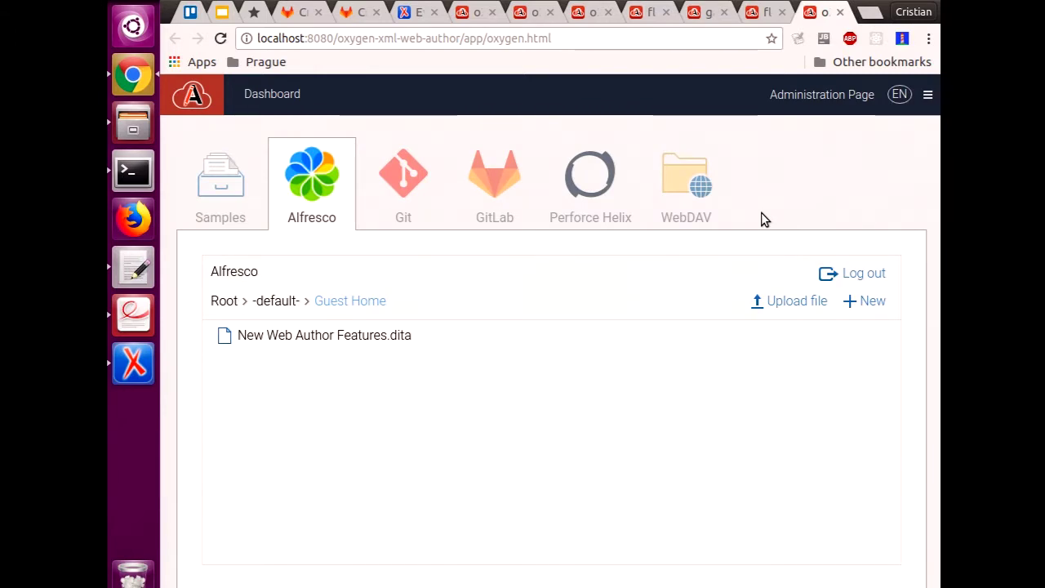
{"action": "key", "text": "ctrl+w"}
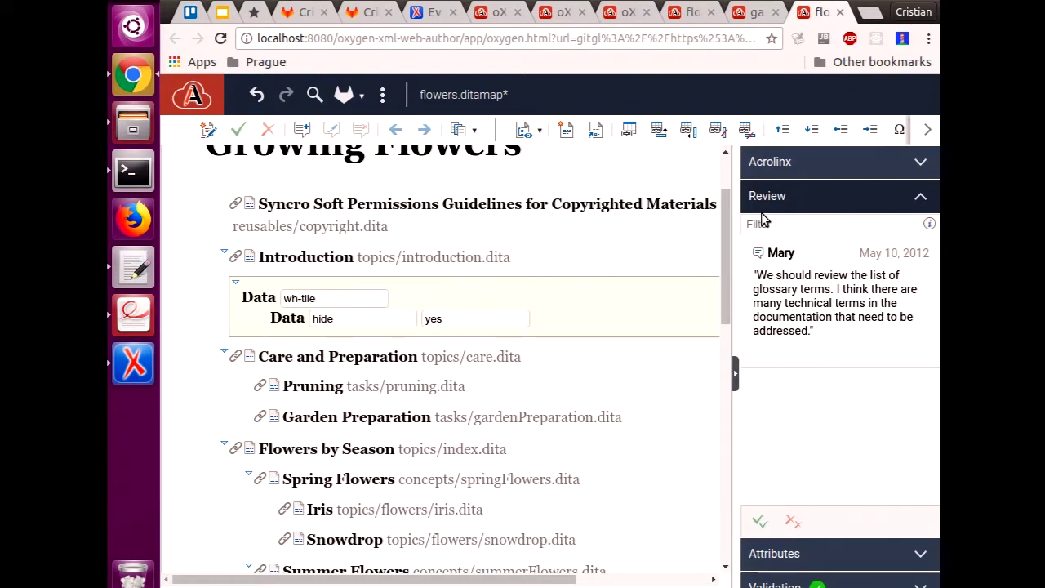
Step: Go to the browser tab with the WebDAV gardenia.dita topic and examine the ditamap parameter in its URL
{"action": "key", "text": "ctrl+shift+Tab"}
{"action": "key", "text": "ctrl+shift+Tab"}
{"action": "key", "text": "ctrl+Tab"}
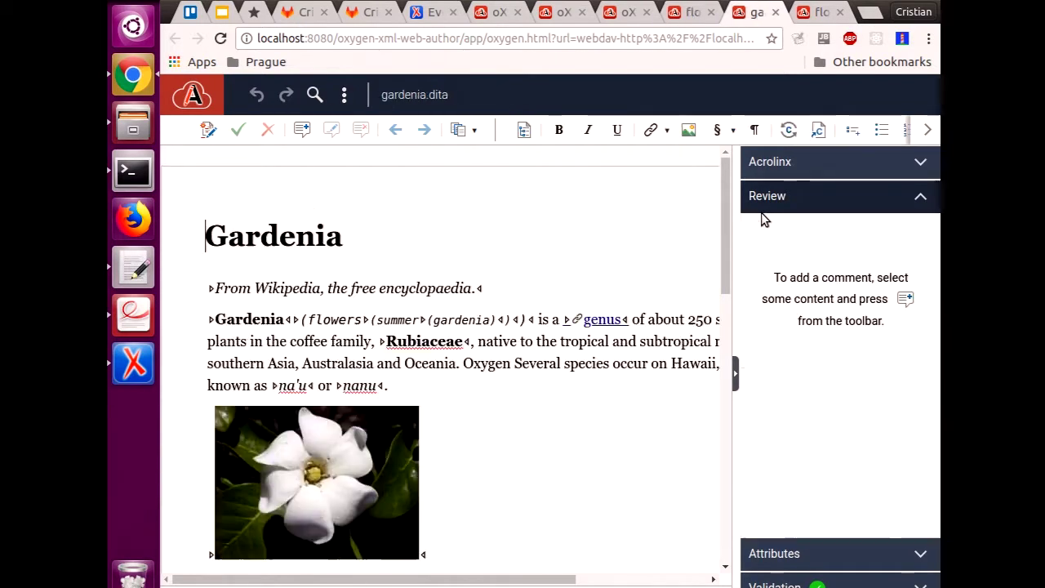
{"action": "left_click", "coordinate": [675, 39]}
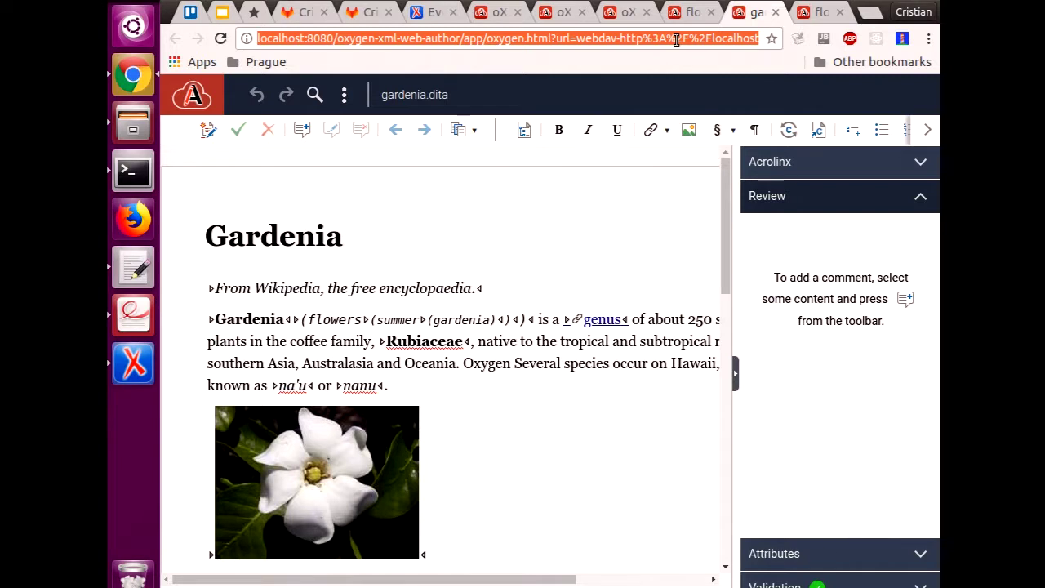
{"action": "key", "text": "End"}
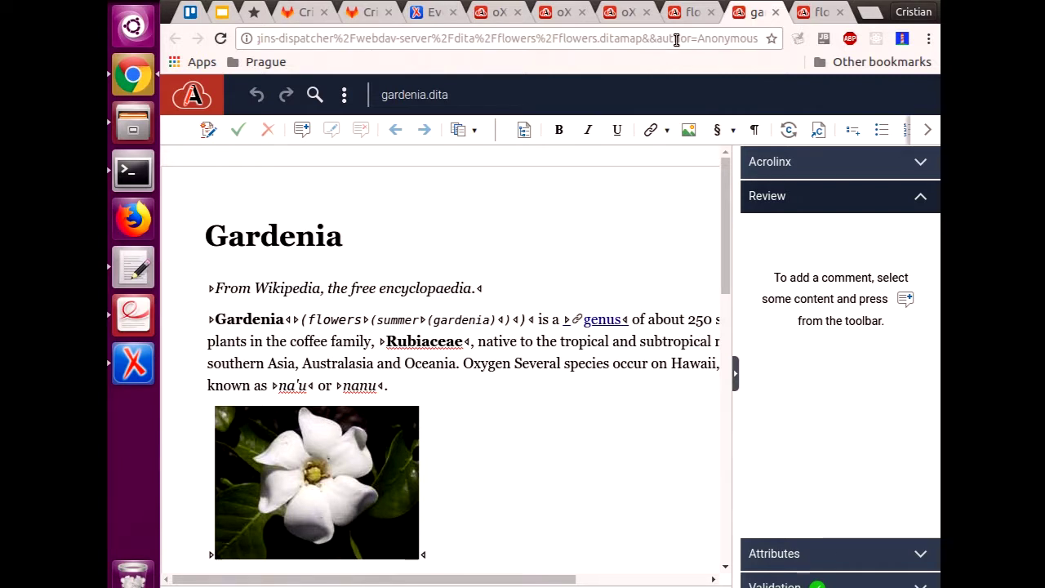
{"action": "key", "text": "ctrl+shift+Left"}
{"action": "key", "text": "ctrl+shift+Left"}
{"action": "key", "text": "ctrl+shift+Left"}
{"action": "key", "text": "ctrl+shift+Left"}
{"action": "key", "text": "ctrl+shift+Left"}
{"action": "key", "text": "ctrl+shift+Left"}
{"action": "key", "text": "ctrl+shift+Left"}
{"action": "key", "text": "ctrl+shift+Left"}
{"action": "key", "text": "ctrl+shift+Left"}
{"action": "key", "text": "ctrl+shift+Left"}
{"action": "key", "text": "ctrl+shift+Left"}
{"action": "key", "text": "ctrl+shift+Left"}
{"action": "key", "text": "ctrl+shift+Left"}
{"action": "key", "text": "ctrl+shift+Left"}
{"action": "key", "text": "ctrl+shift+Left"}
{"action": "key", "text": "ctrl+shift+Left"}
{"action": "key", "text": "ctrl+shift+Left"}
{"action": "key", "text": "ctrl+shift+Left"}
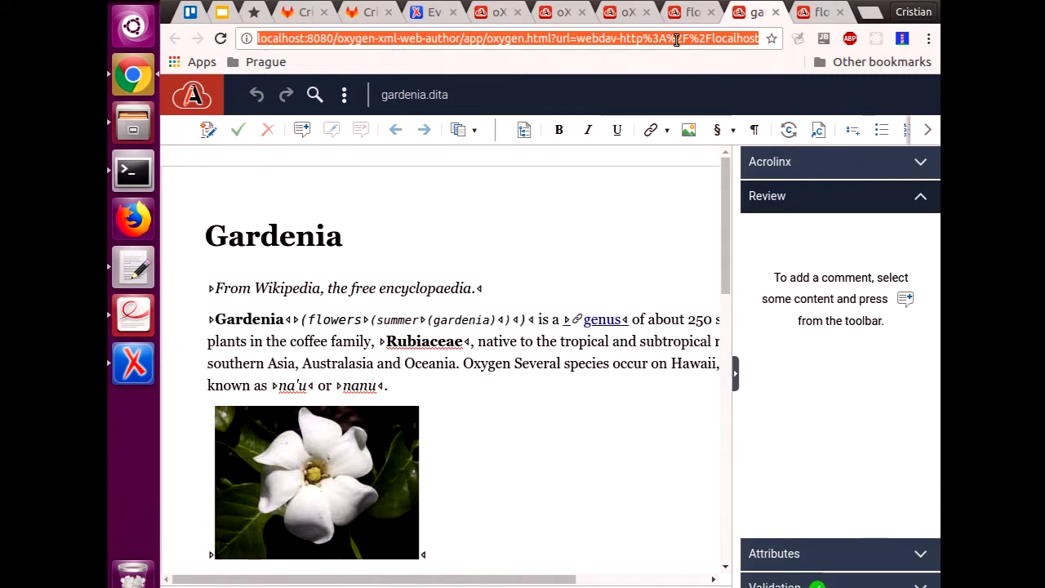
Step: Switch to the WebDAV flowers.ditamap, hide the side panel, and set the map to show the full topic content
{"action": "left_click", "coordinate": [686, 18]}
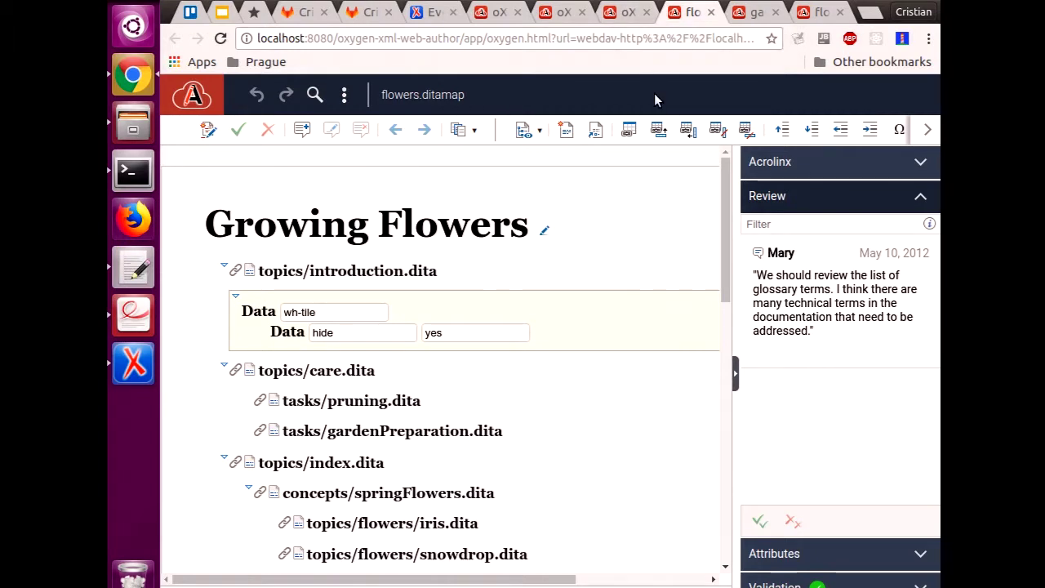
{"action": "scroll", "coordinate": [528, 288], "scroll_direction": "down", "scroll_amount": 4}
{"action": "scroll", "coordinate": [529, 288], "scroll_direction": "up", "scroll_amount": 4}
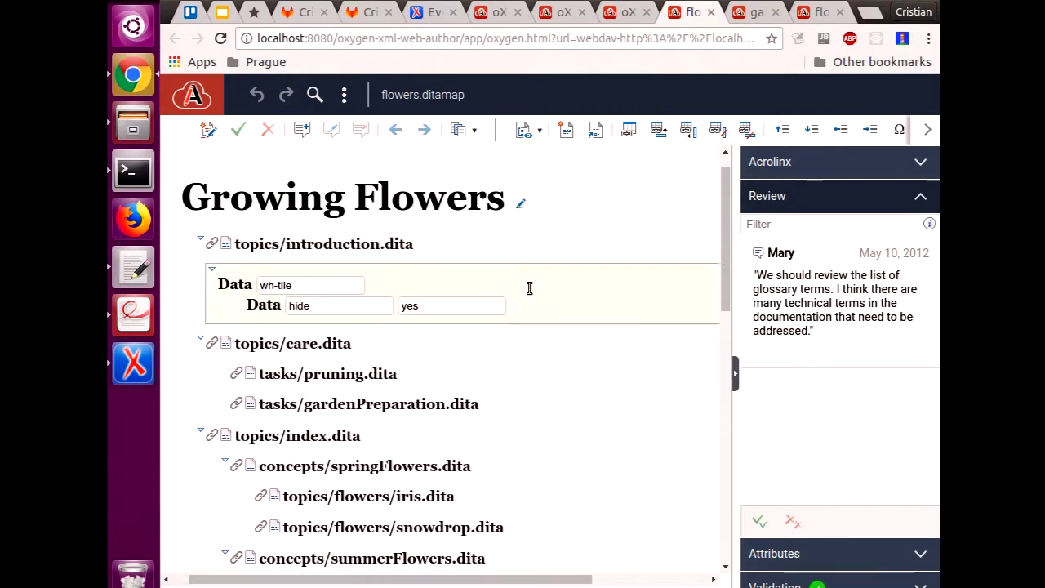
{"action": "left_click", "coordinate": [736, 375]}
{"action": "left_click", "coordinate": [536, 129]}
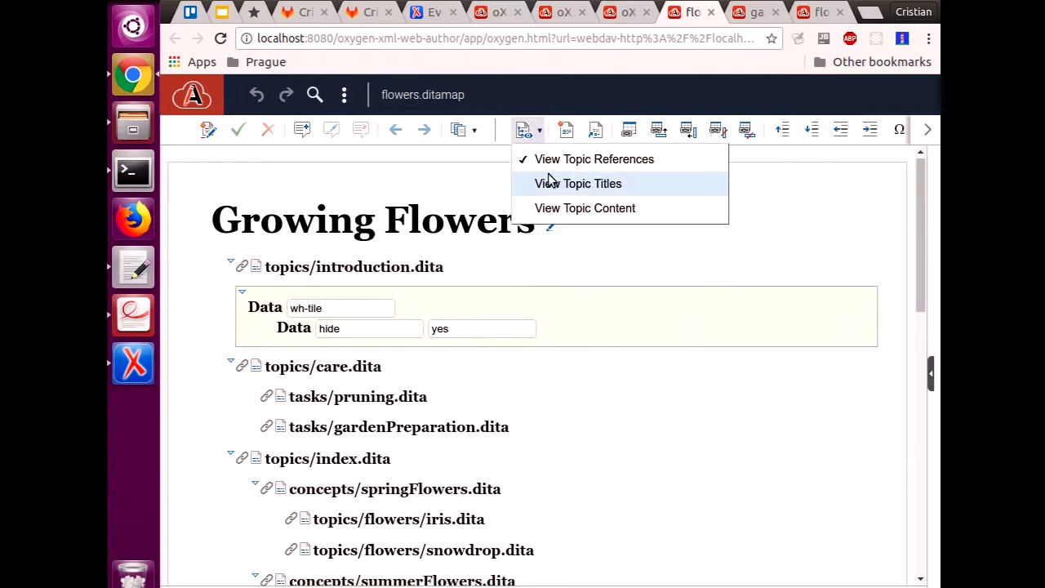
{"action": "left_click", "coordinate": [560, 213]}
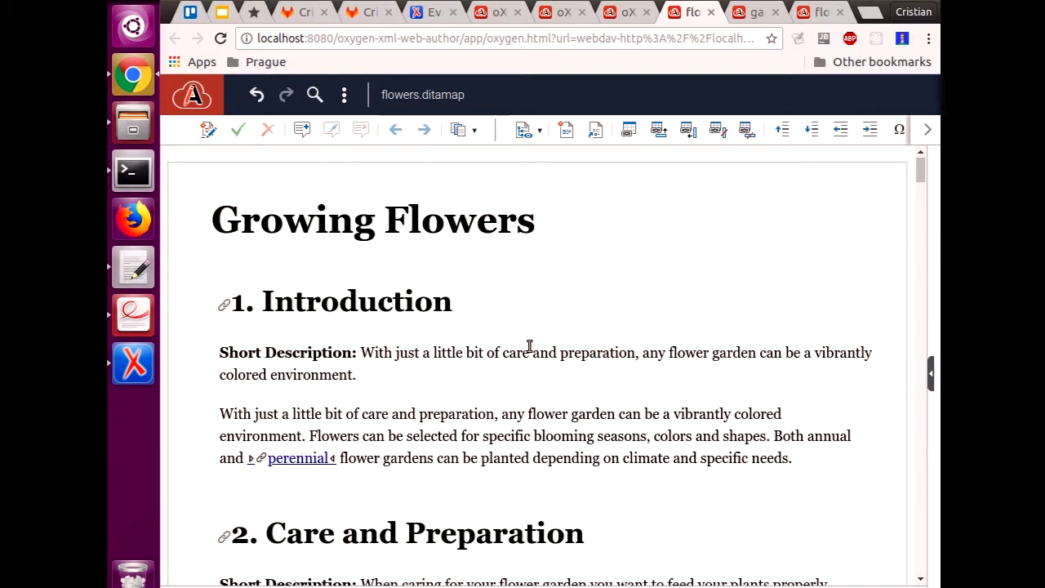
Step: Look through the expanded Introduction and Care and Preparation topics in the Growing Flowers map
{"action": "scroll", "coordinate": [529, 344], "scroll_direction": "down", "scroll_amount": 5}
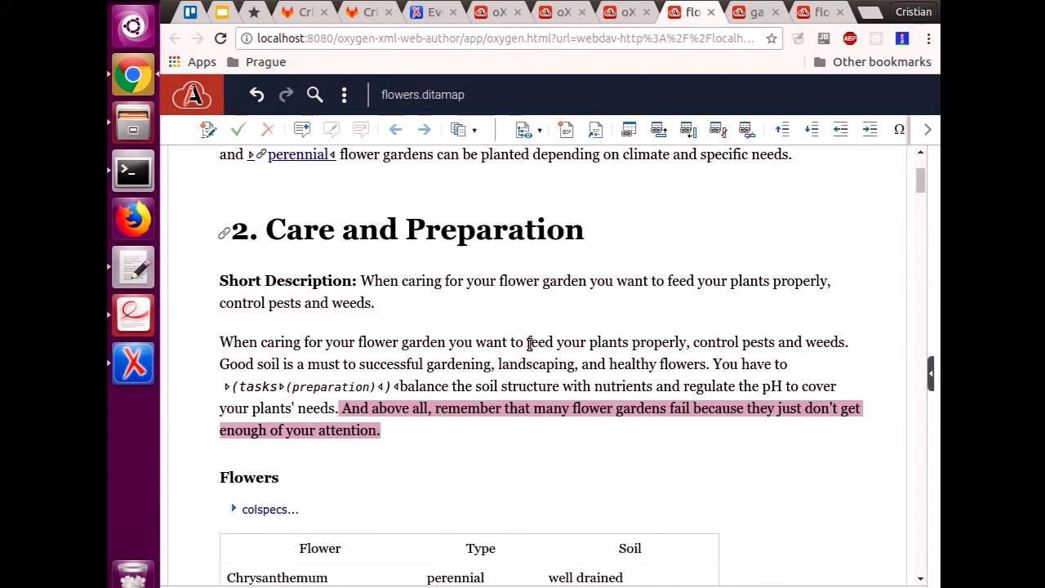
{"action": "scroll", "coordinate": [528, 345], "scroll_direction": "down", "scroll_amount": 2}
{"action": "scroll", "coordinate": [529, 344], "scroll_direction": "up", "scroll_amount": 6}
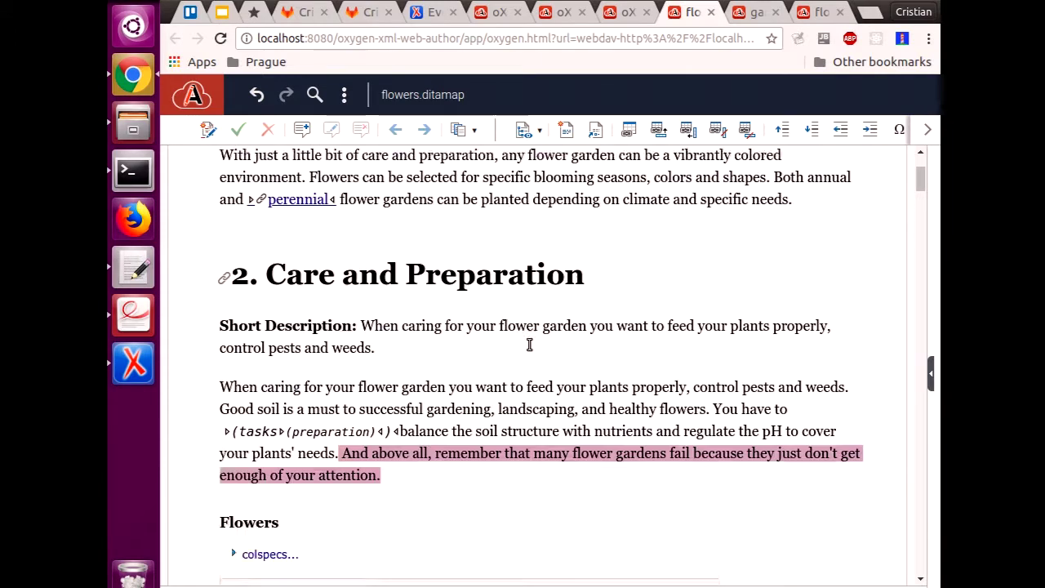
{"action": "scroll", "coordinate": [529, 345], "scroll_direction": "down", "scroll_amount": 1}
{"action": "scroll", "coordinate": [529, 345], "scroll_direction": "up", "scroll_amount": 3}
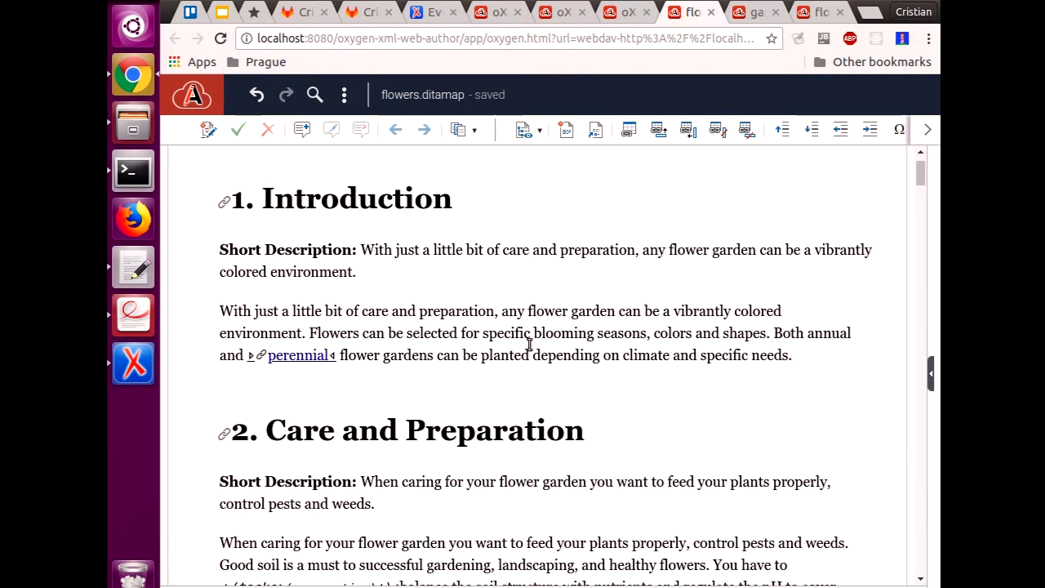
{"action": "scroll", "coordinate": [529, 345], "scroll_direction": "down", "scroll_amount": 1}
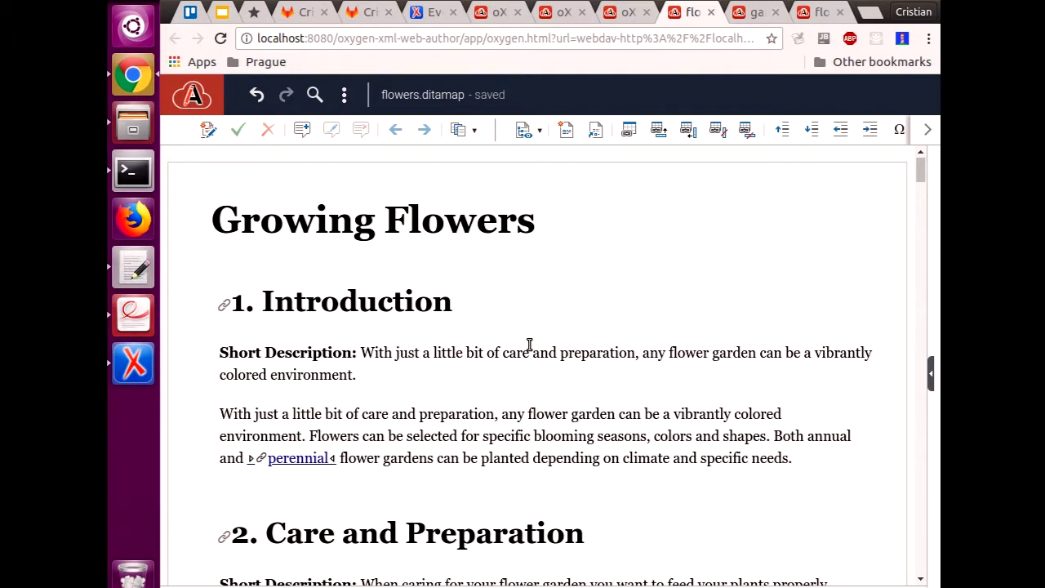
{"action": "scroll", "coordinate": [529, 344], "scroll_direction": "down", "scroll_amount": 5}
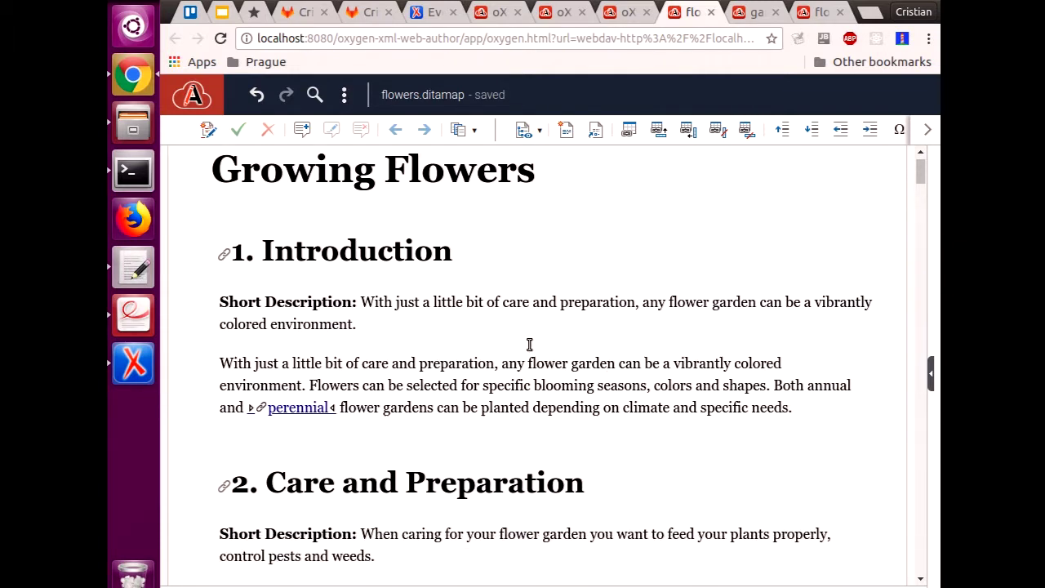
Step: View the comment threads on the highlighted sentence in Care and Preparation, then dismiss them
{"action": "left_click", "coordinate": [619, 507]}
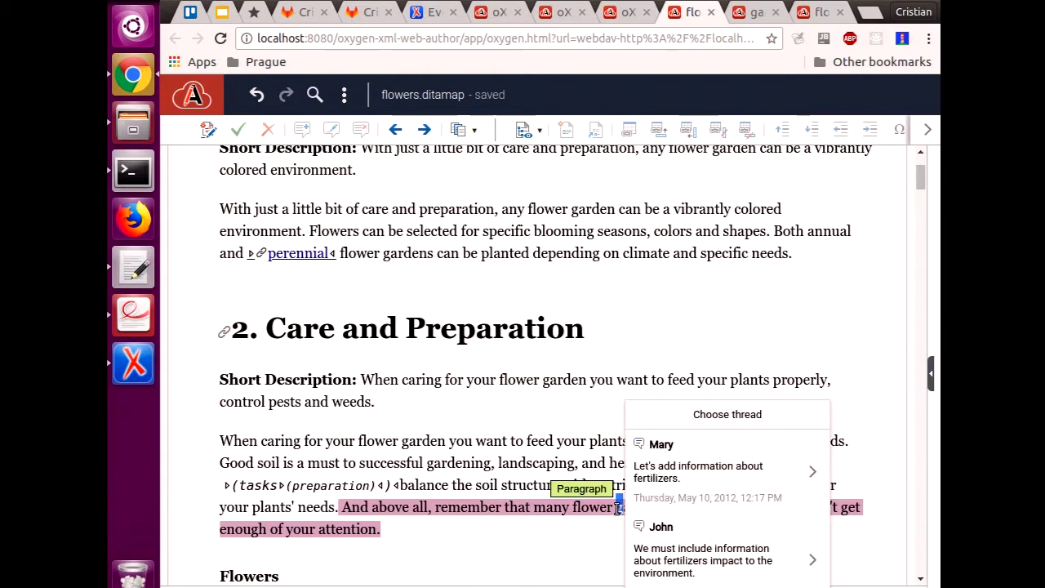
{"action": "left_click_drag", "start_coordinate": [619, 507], "coordinate": [622, 484]}
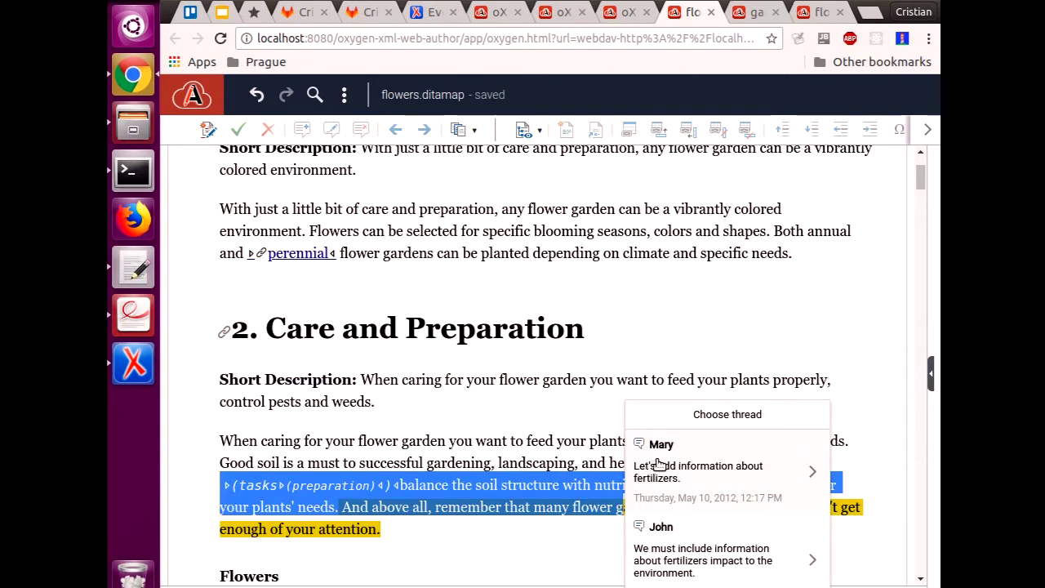
{"action": "left_click", "coordinate": [579, 485]}
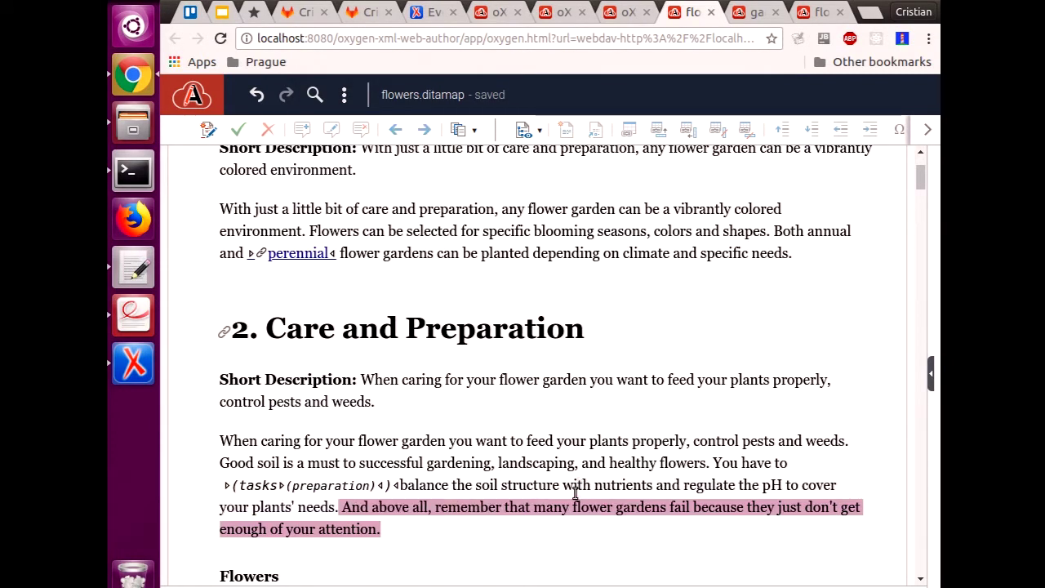
{"action": "left_click", "coordinate": [570, 507]}
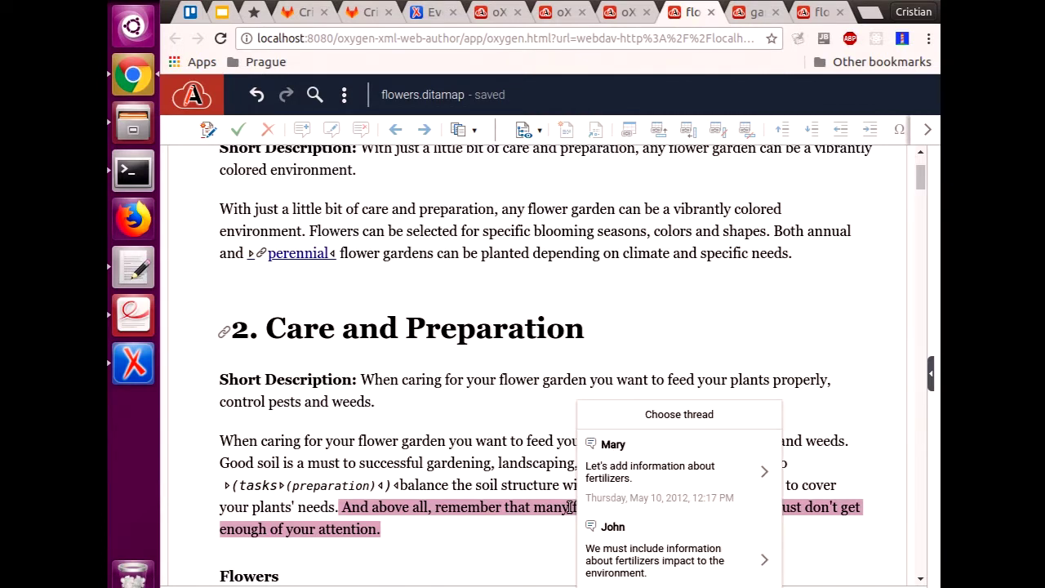
{"action": "left_click", "coordinate": [672, 337]}
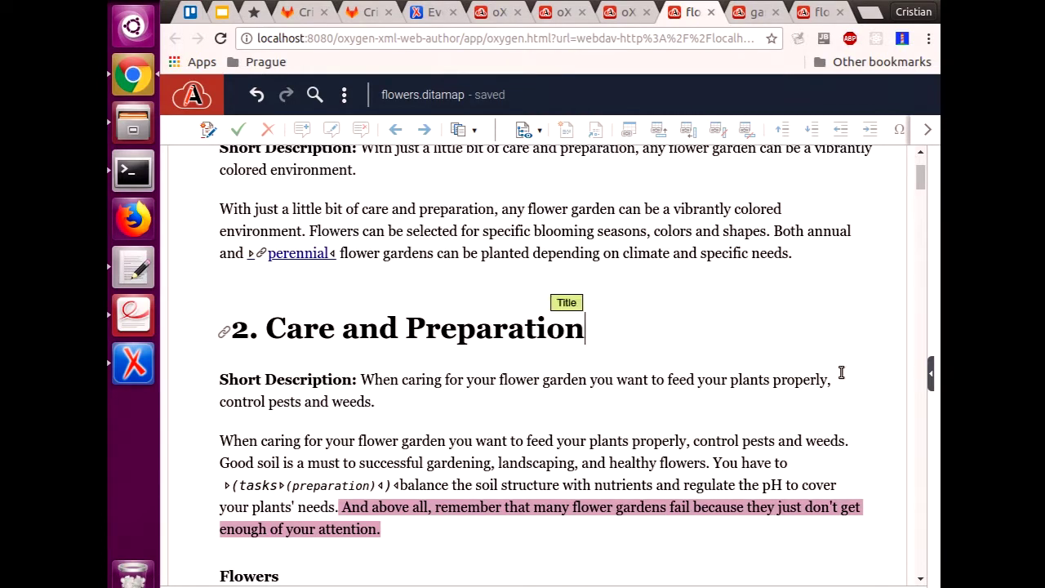
Step: Show the side panel, browse the review comments, and locate the text commented with "What kind of growing conditions do lilacs need?"
{"action": "left_click", "coordinate": [930, 374]}
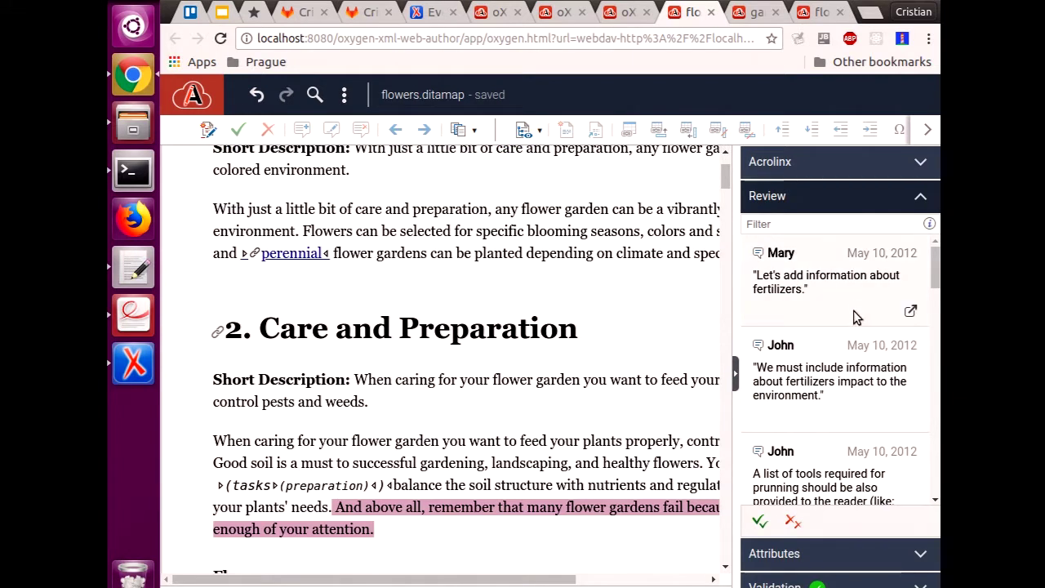
{"action": "left_click_drag", "start_coordinate": [936, 268], "coordinate": [938, 355]}
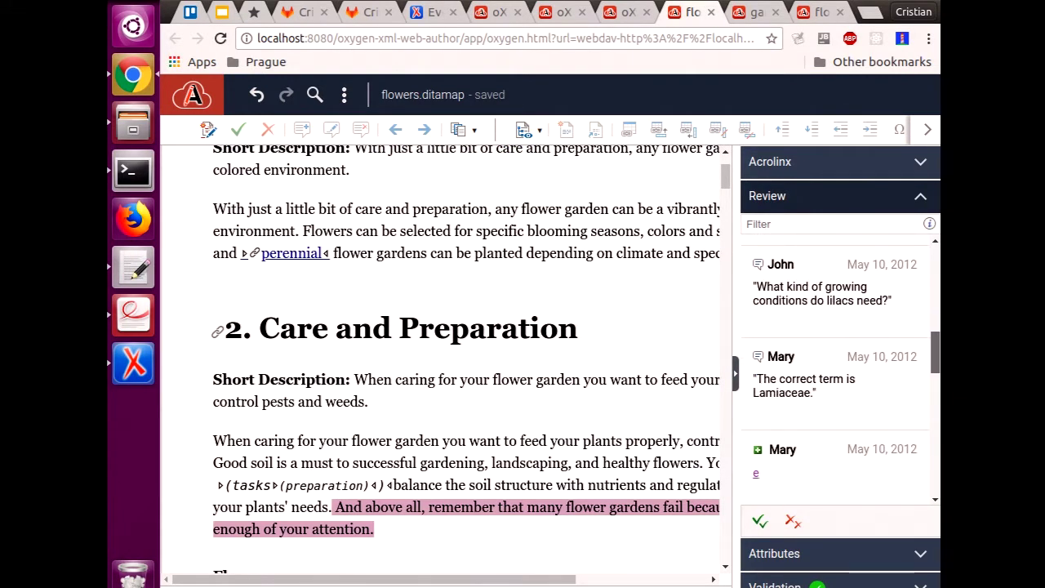
{"action": "left_click", "coordinate": [804, 298]}
{"action": "scroll", "coordinate": [550, 400], "scroll_direction": "down", "scroll_amount": 3}
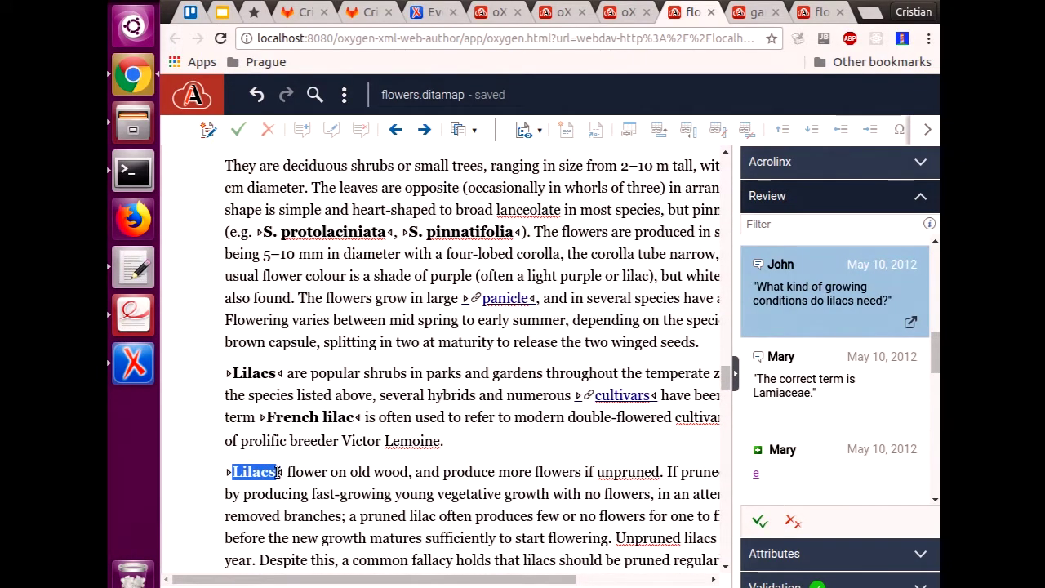
{"action": "scroll", "coordinate": [280, 471], "scroll_direction": "down", "scroll_amount": 1}
{"action": "mouse_move", "coordinate": [242, 445]}
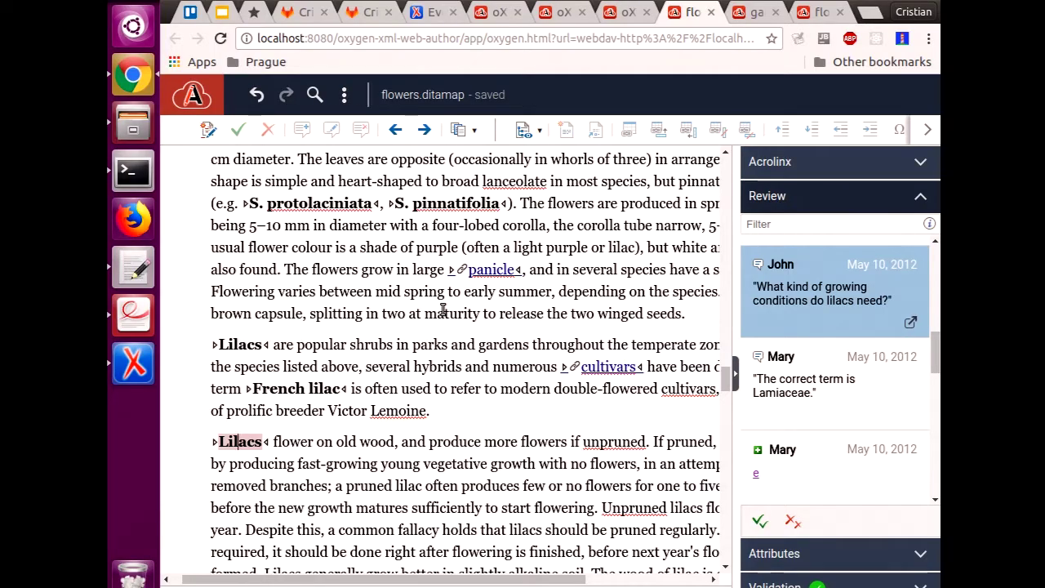
Step: Return to the beginning of the Growing Flowers map and set its topic references to show topic titles
{"action": "scroll", "coordinate": [442, 310], "scroll_direction": "up", "scroll_amount": 10}
{"action": "scroll", "coordinate": [442, 310], "scroll_direction": "up", "scroll_amount": 20}
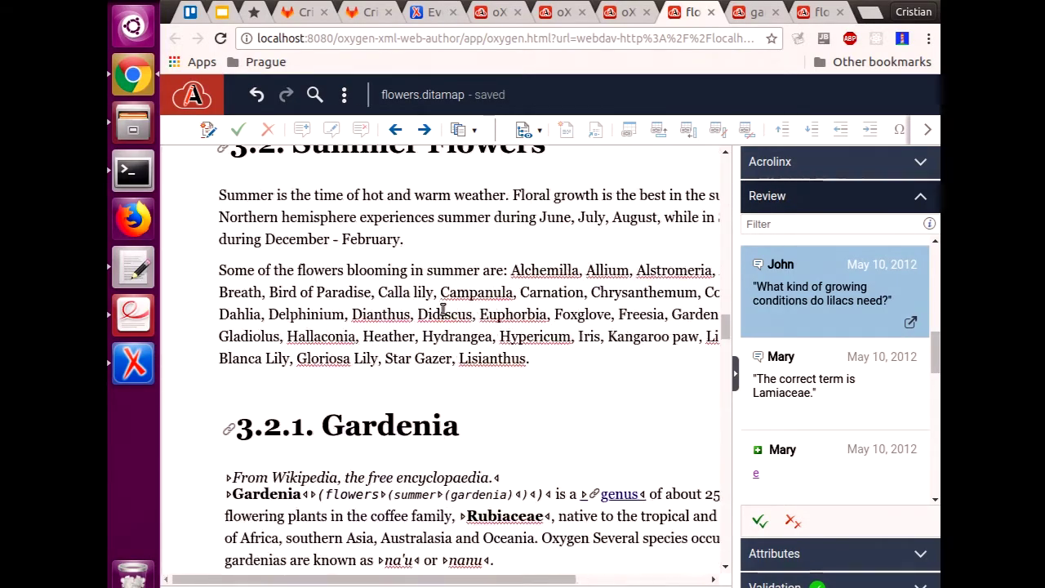
{"action": "scroll", "coordinate": [443, 310], "scroll_direction": "up", "scroll_amount": 15}
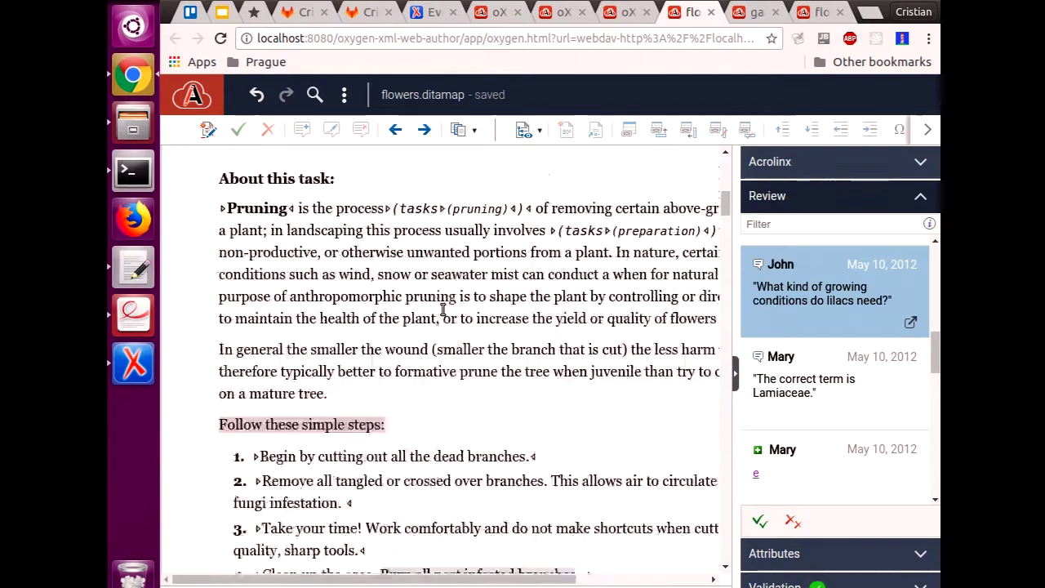
{"action": "scroll", "coordinate": [432, 274], "scroll_direction": "up", "scroll_amount": 5}
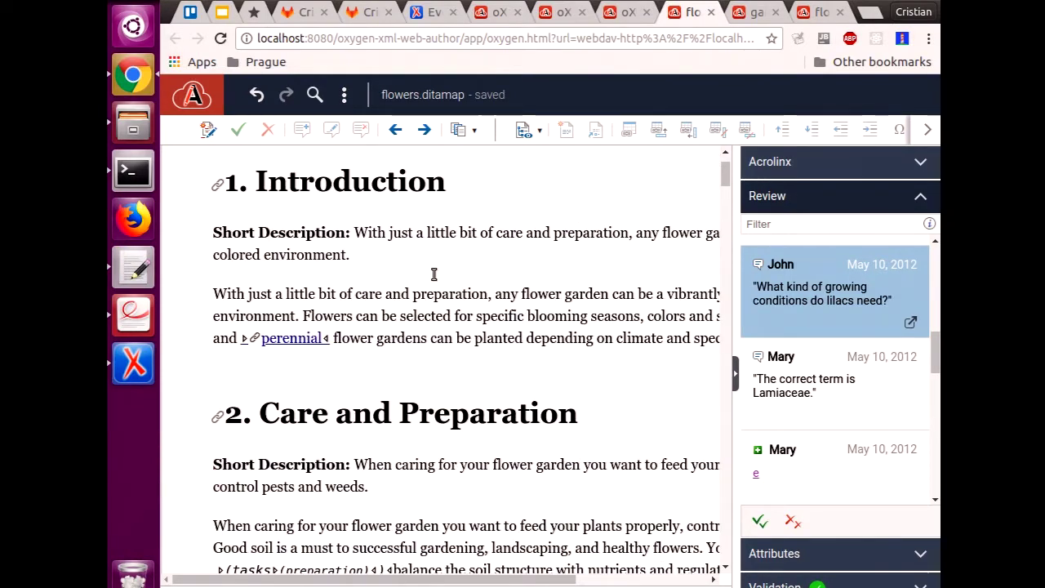
{"action": "left_click", "coordinate": [529, 129]}
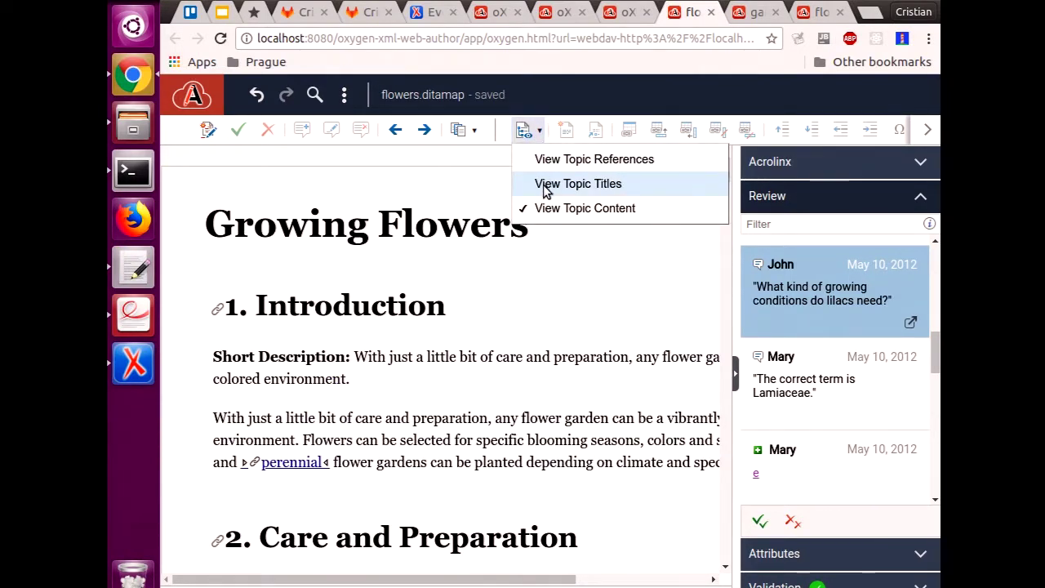
{"action": "left_click", "coordinate": [543, 186]}
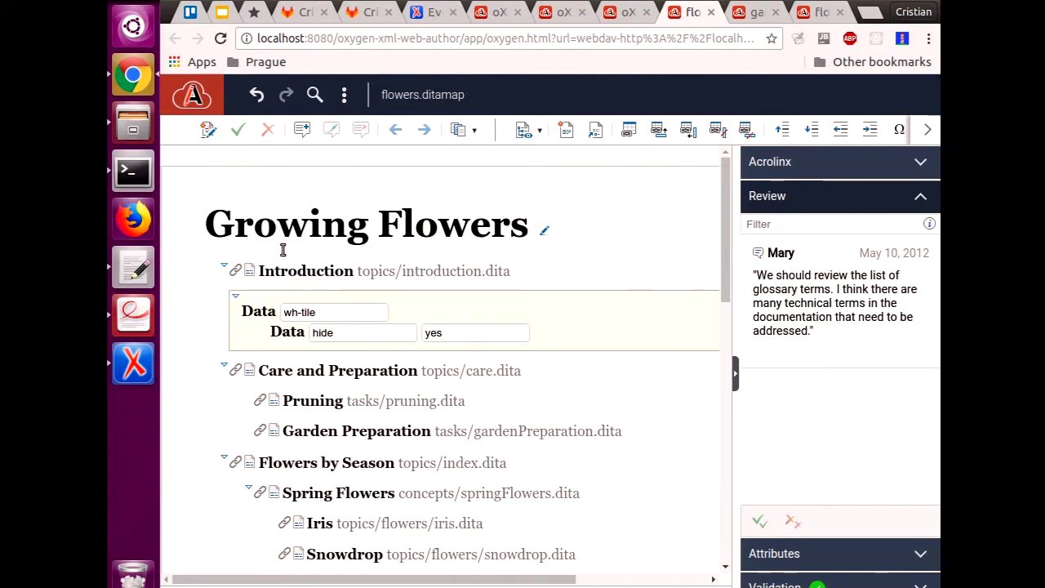
Step: Look over the topic titles in the Growing Flowers map and hide the side panel
{"action": "scroll", "coordinate": [337, 353], "scroll_direction": "down", "scroll_amount": 5}
{"action": "scroll", "coordinate": [337, 352], "scroll_direction": "up", "scroll_amount": 3}
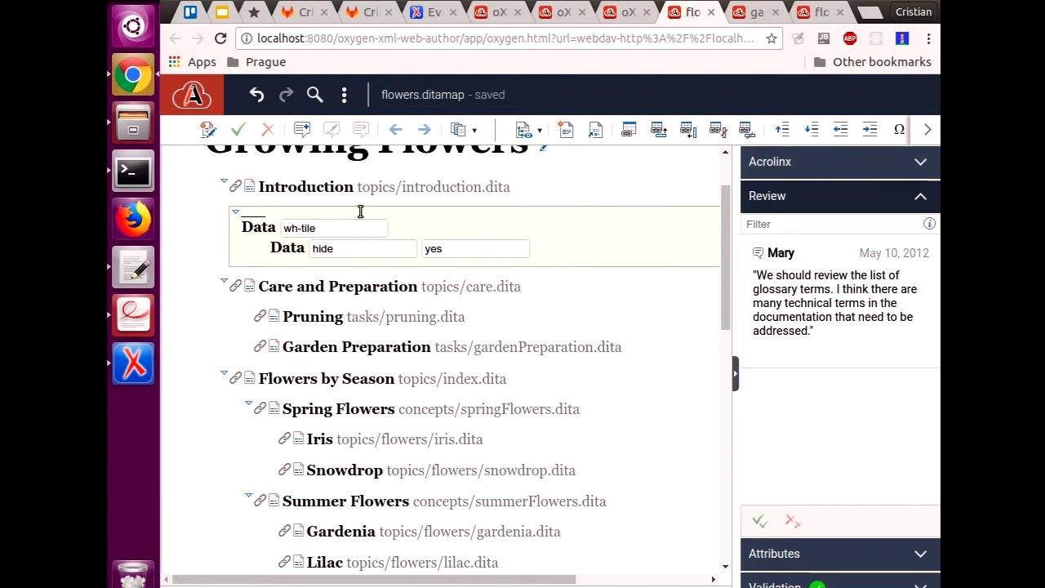
{"action": "left_click", "coordinate": [735, 373]}
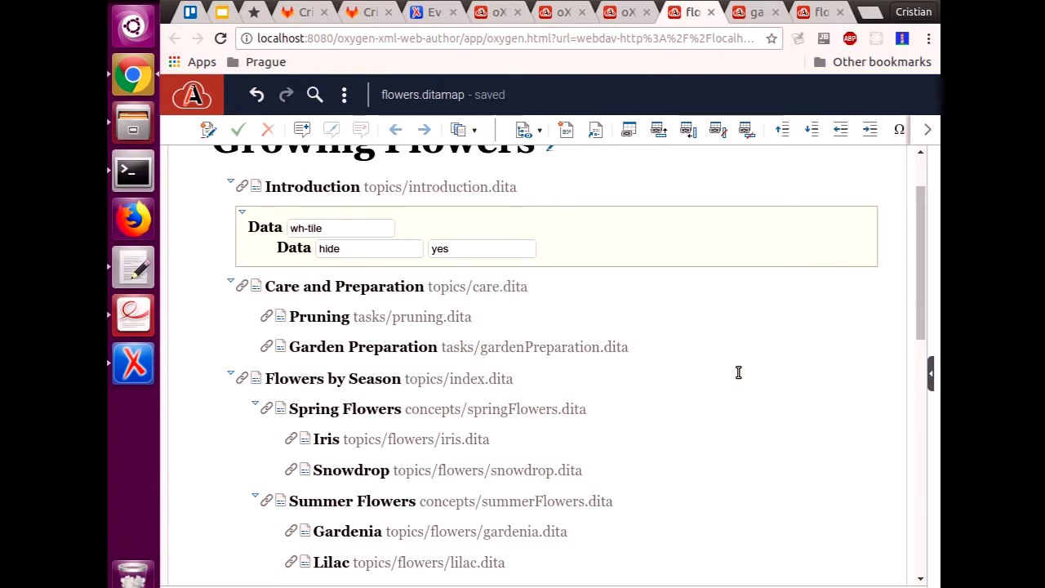
{"action": "scroll", "coordinate": [736, 364], "scroll_direction": "up", "scroll_amount": 2}
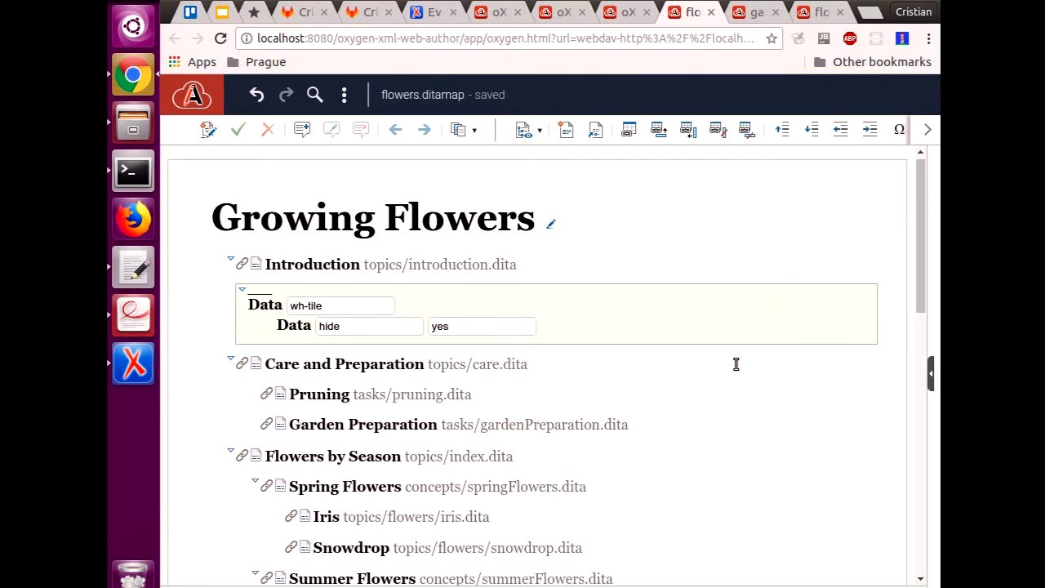
{"action": "scroll", "coordinate": [736, 364], "scroll_direction": "up", "scroll_amount": 1}
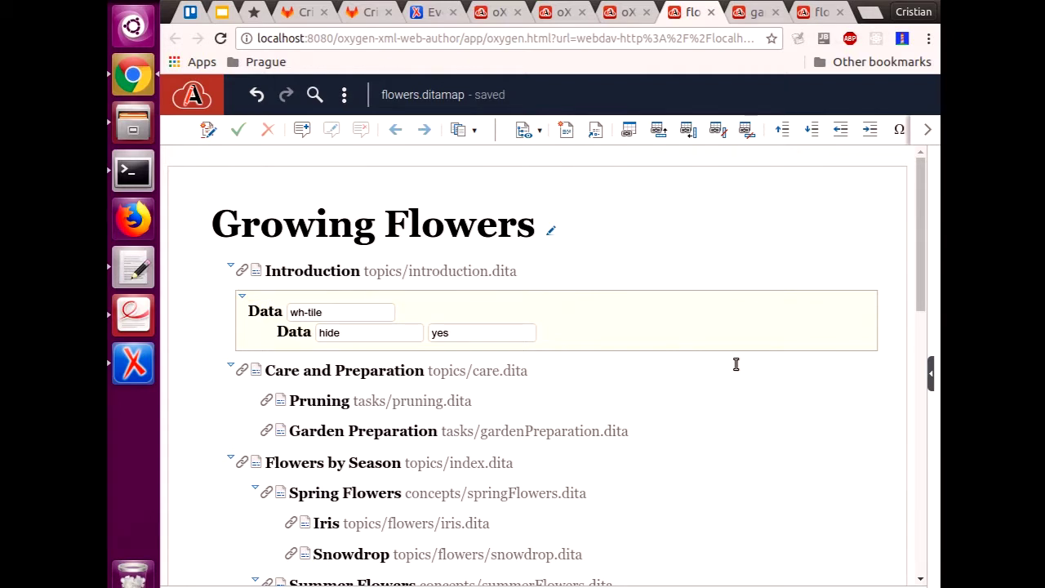
Step: Turn on in-place editing of topic references for the Growing Flowers map in the editor preferences
{"action": "left_click", "coordinate": [344, 96]}
{"action": "left_click", "coordinate": [408, 250]}
{"action": "scroll", "coordinate": [482, 326], "scroll_direction": "down", "scroll_amount": 3}
{"action": "left_click", "coordinate": [418, 449]}
{"action": "left_click", "coordinate": [608, 522]}
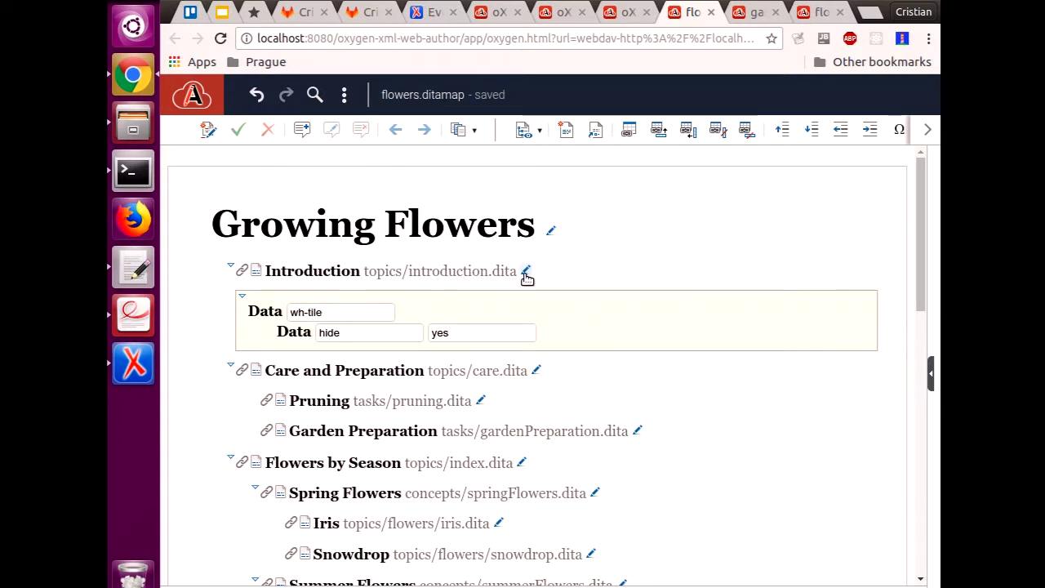
Step: Open the Introduction topic reference's attributes in place, view the Product, Toc and Scope choices, and close the form without changing any value
{"action": "left_click", "coordinate": [526, 278]}
{"action": "scroll", "coordinate": [455, 377], "scroll_direction": "down", "scroll_amount": 1}
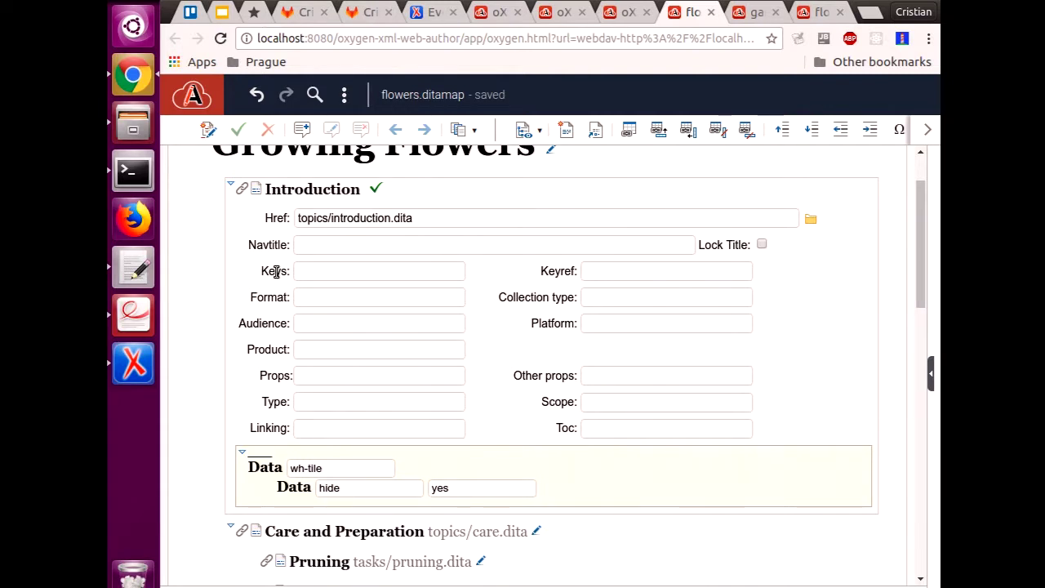
{"action": "left_click", "coordinate": [458, 351]}
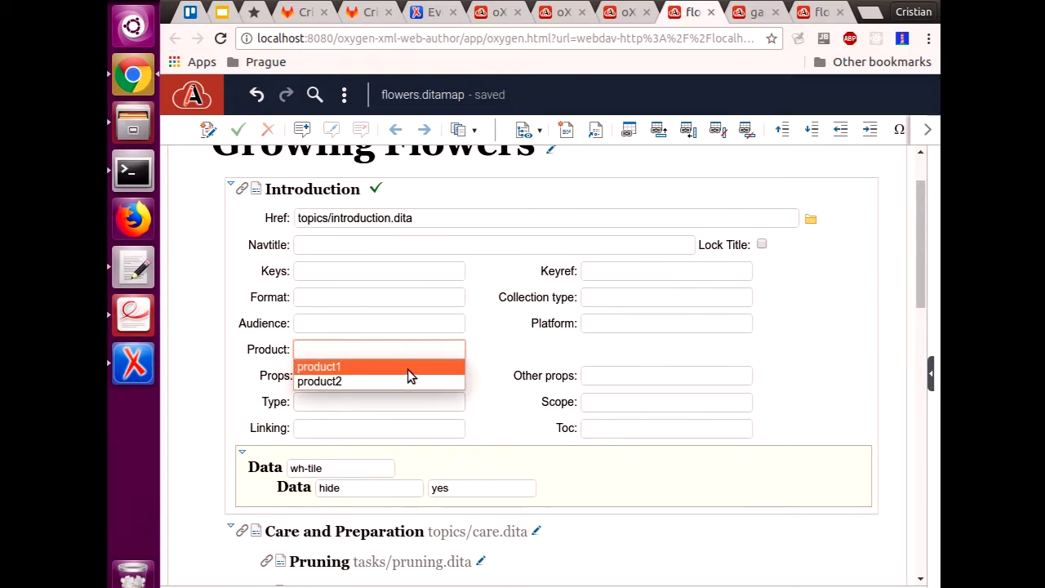
{"action": "key", "text": "Escape"}
{"action": "left_click", "coordinate": [594, 430]}
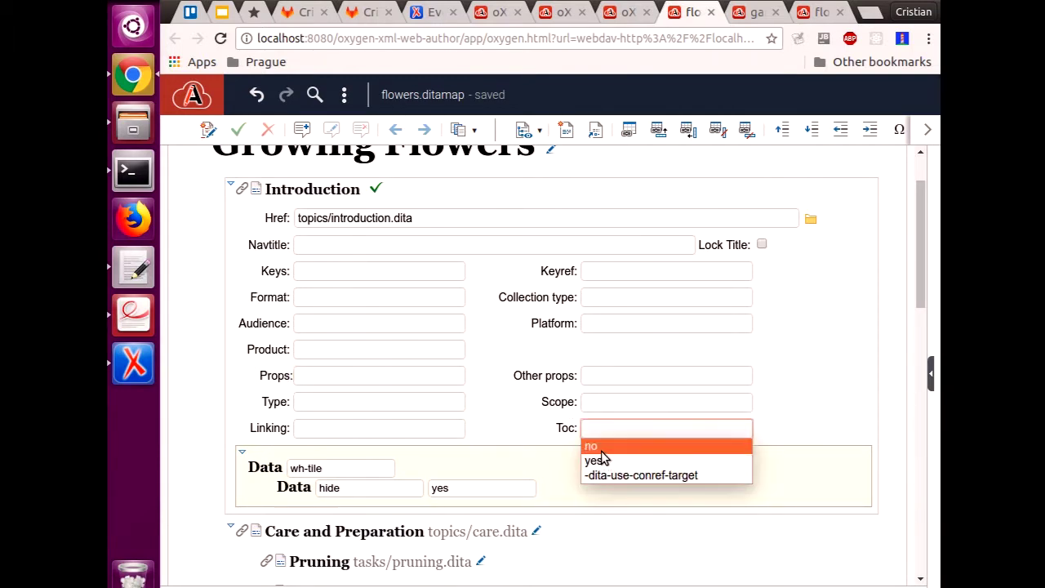
{"action": "key", "text": "Escape"}
{"action": "left_click", "coordinate": [587, 404]}
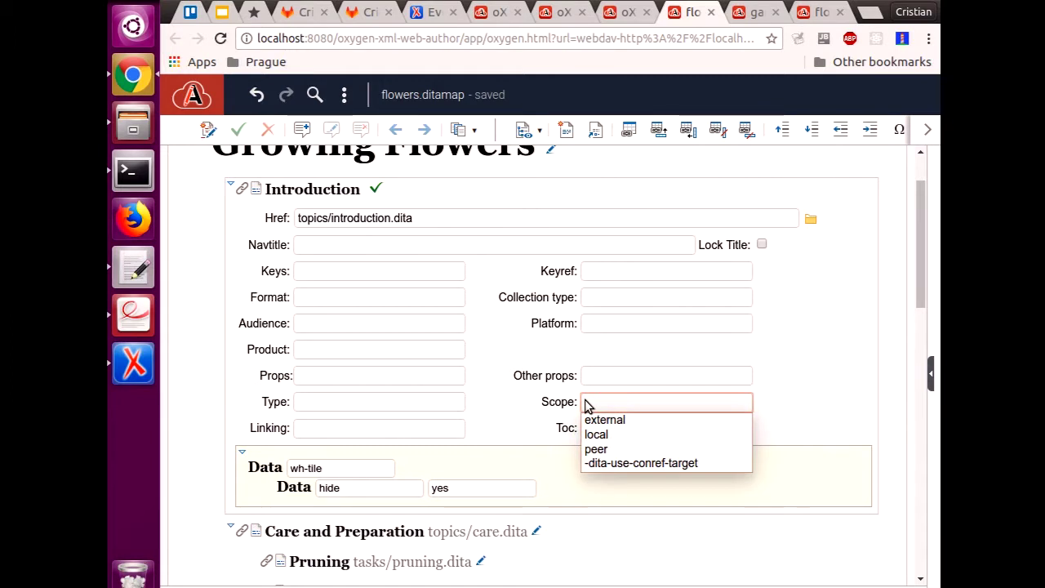
{"action": "key", "text": "Escape"}
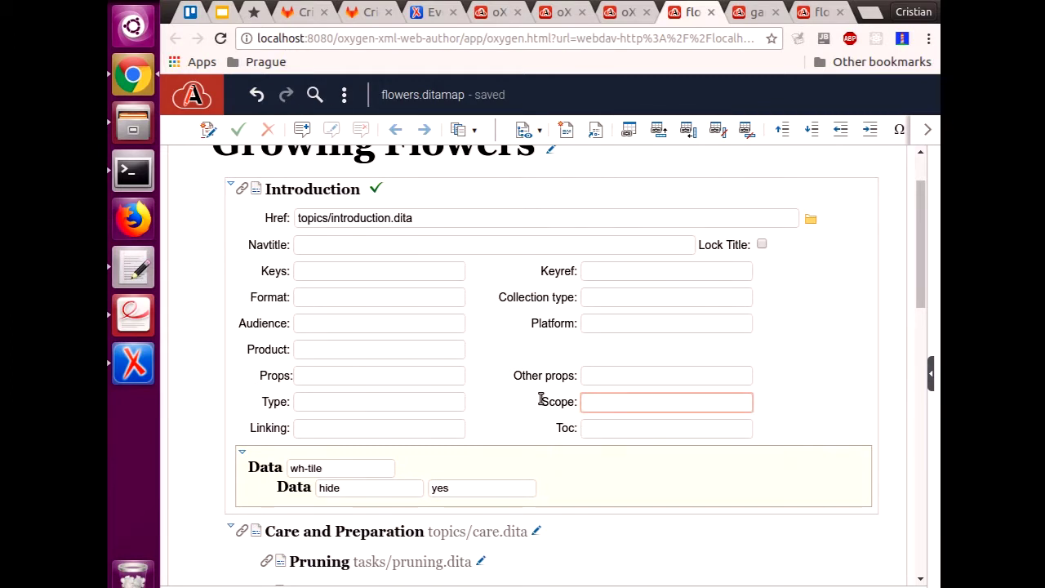
{"action": "left_click", "coordinate": [405, 244]}
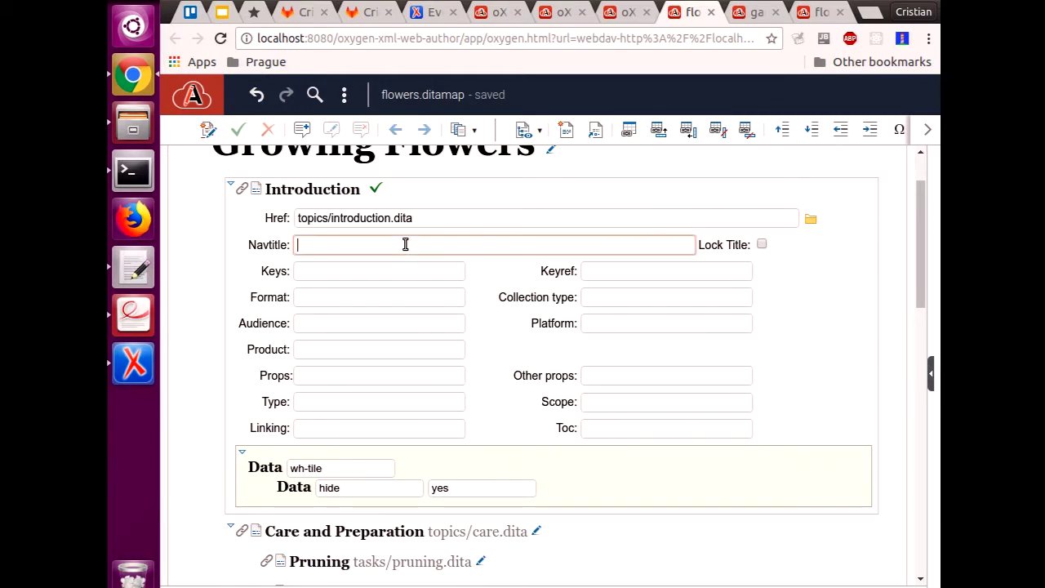
{"action": "left_click", "coordinate": [376, 189]}
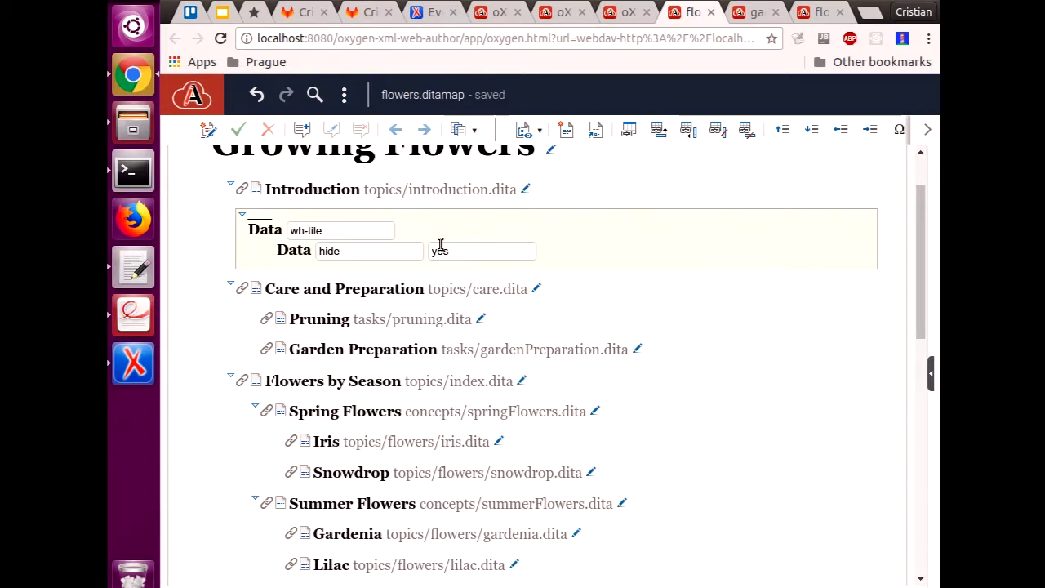
Step: Switch to the slide presentation and advance through the profiled XML slides to the one on content with expanded variables
{"action": "left_click", "coordinate": [137, 313]}
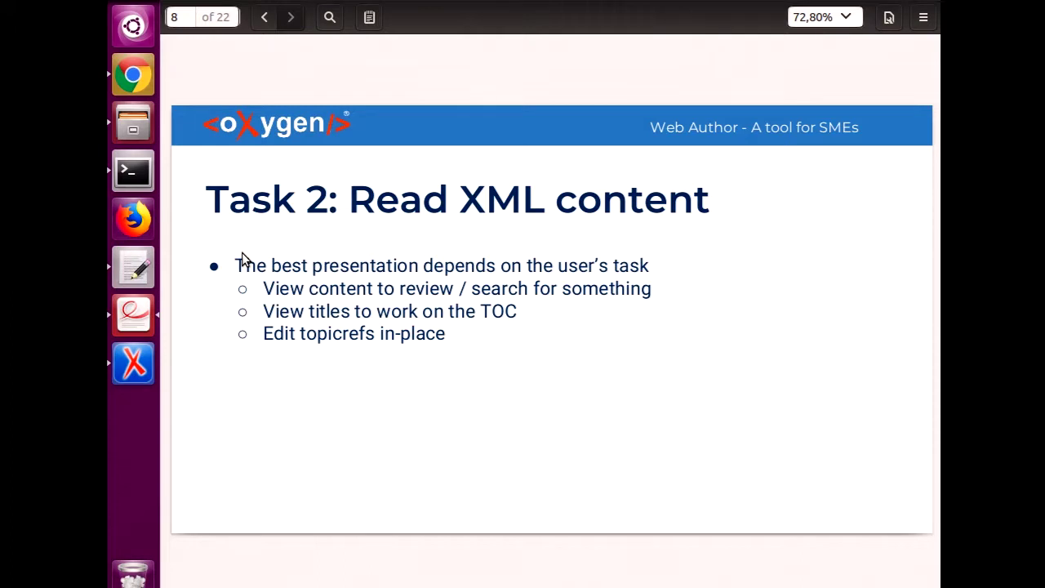
{"action": "key", "text": "Page_Down"}
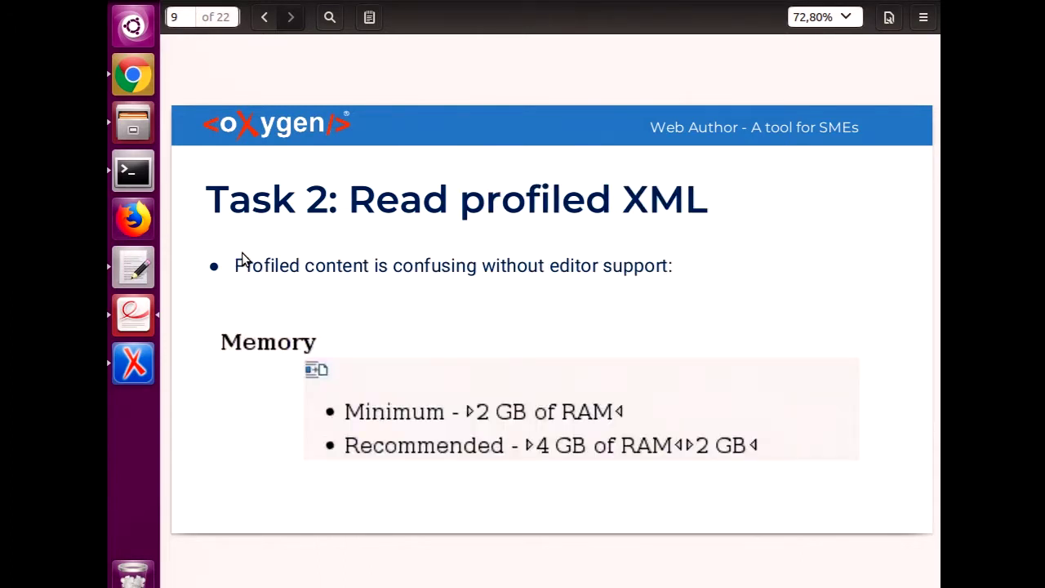
{"action": "left_click", "coordinate": [133, 76]}
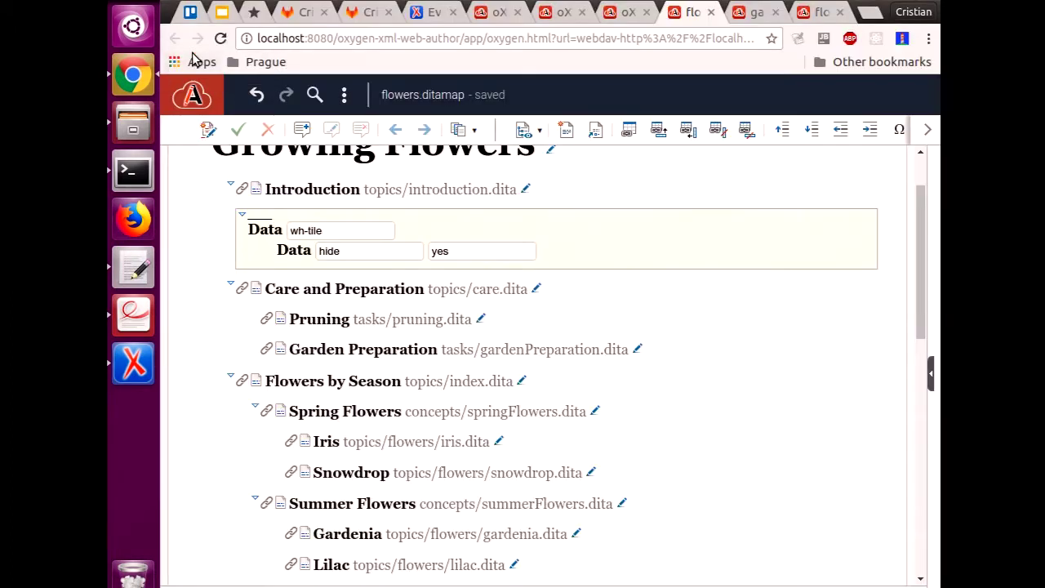
{"action": "left_click", "coordinate": [137, 314]}
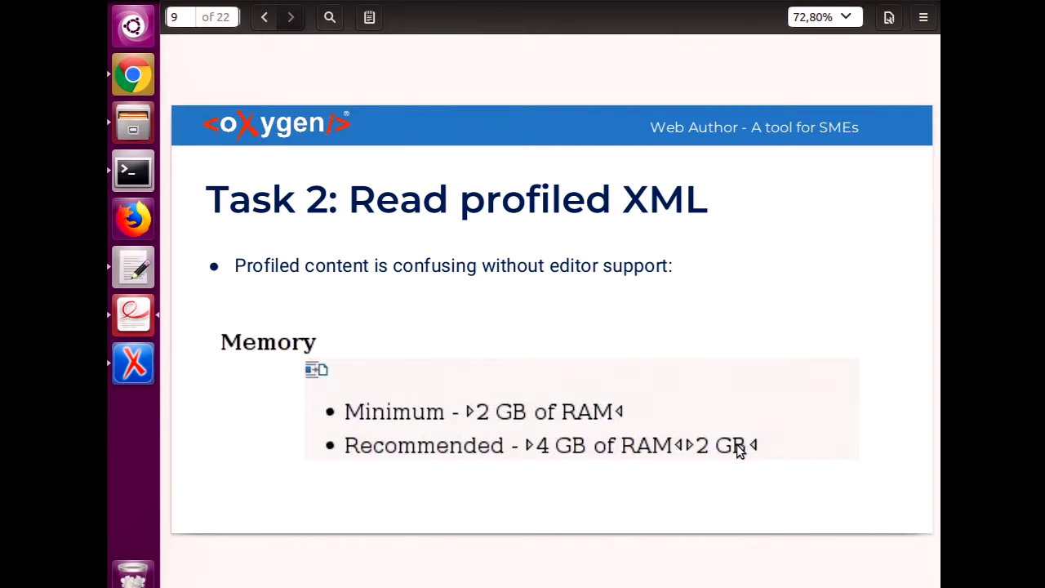
{"action": "key", "text": "Page_Down"}
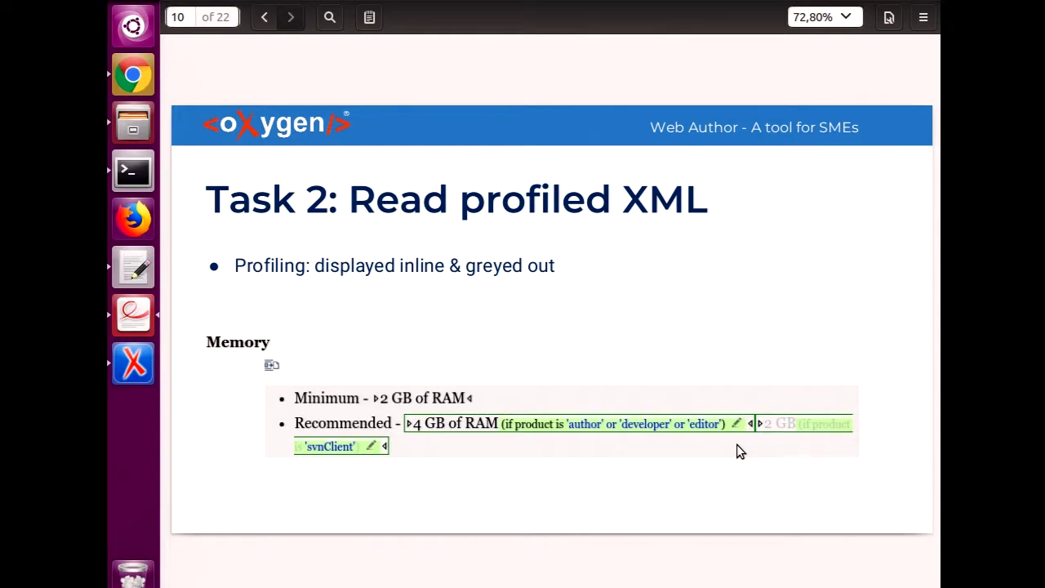
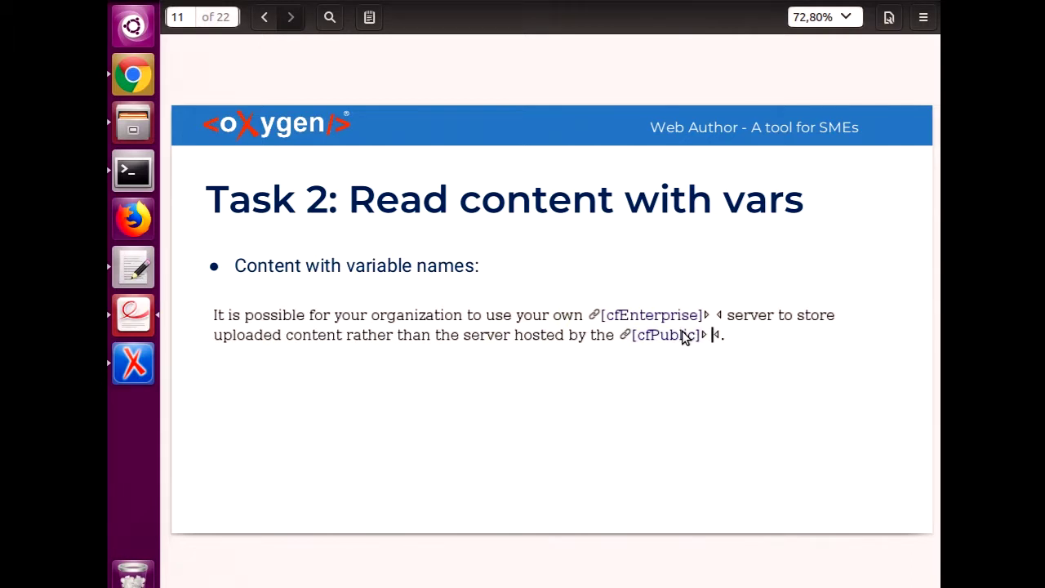
{"action": "key", "text": "Right"}
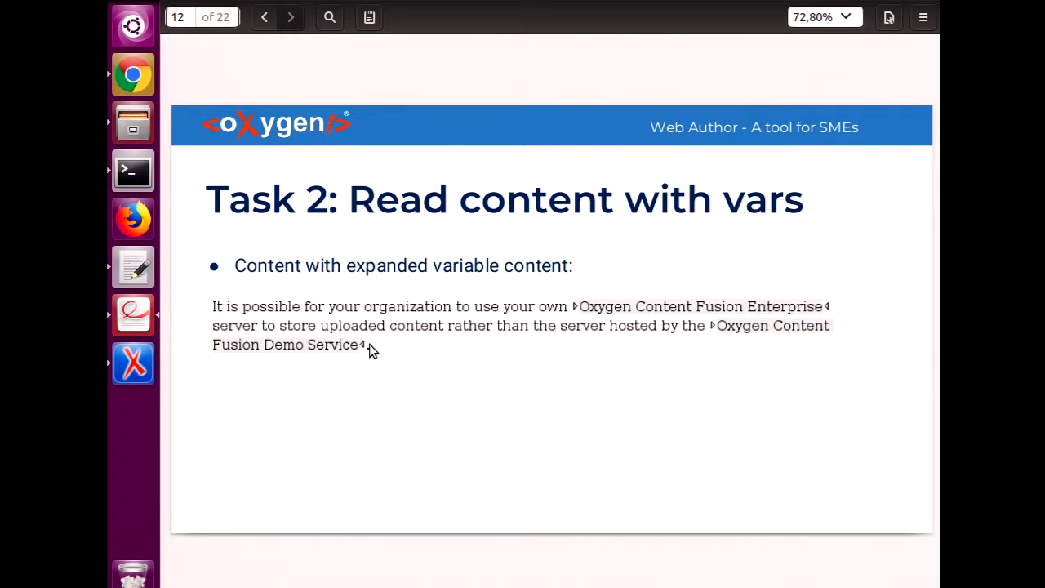
{"action": "left_click", "coordinate": [134, 73]}
{"action": "key", "text": "ctrl+t"}
{"action": "type", "text": "user"}
{"action": "key", "text": "BackSpace"}
{"action": "key", "text": "BackSpace"}
{"action": "key", "text": "BackSpace"}
{"action": "key", "text": "BackSpace"}
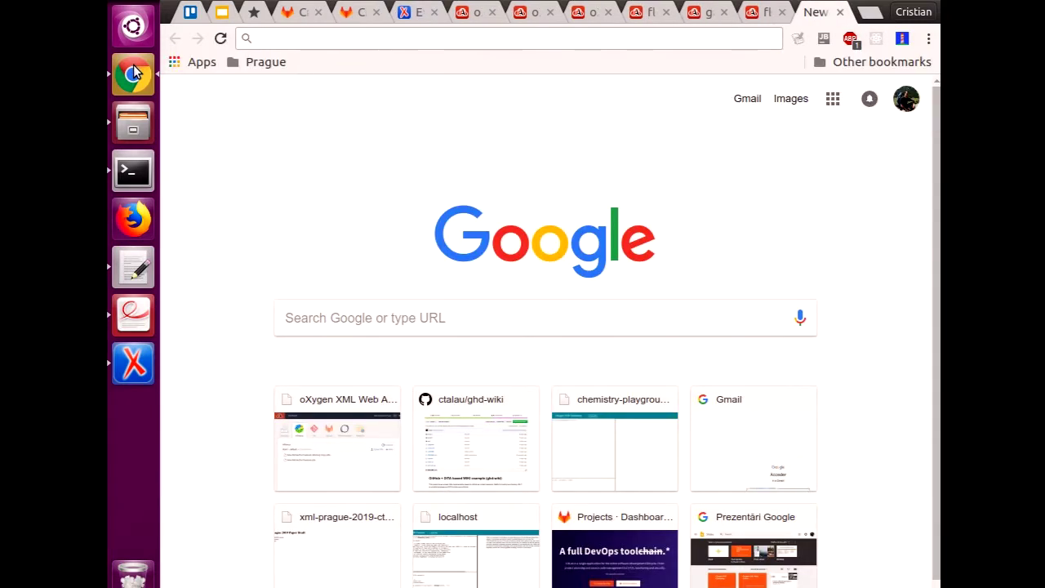
{"action": "type", "text": "ox"}
{"action": "key", "text": "Return"}
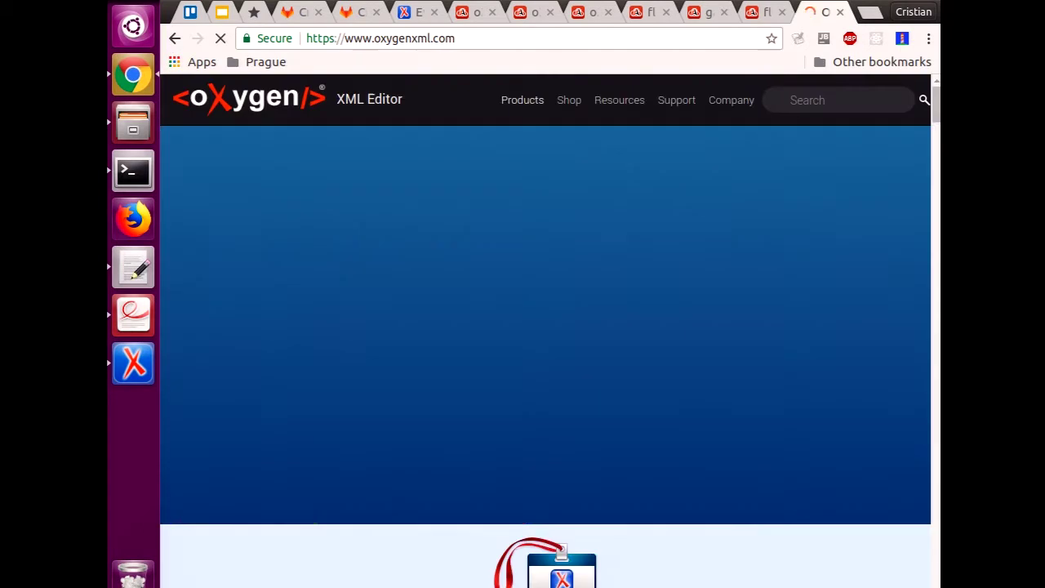
{"action": "scroll", "coordinate": [676, 368], "scroll_direction": "down", "scroll_amount": 3}
{"action": "scroll", "coordinate": [675, 374], "scroll_direction": "down", "scroll_amount": 4}
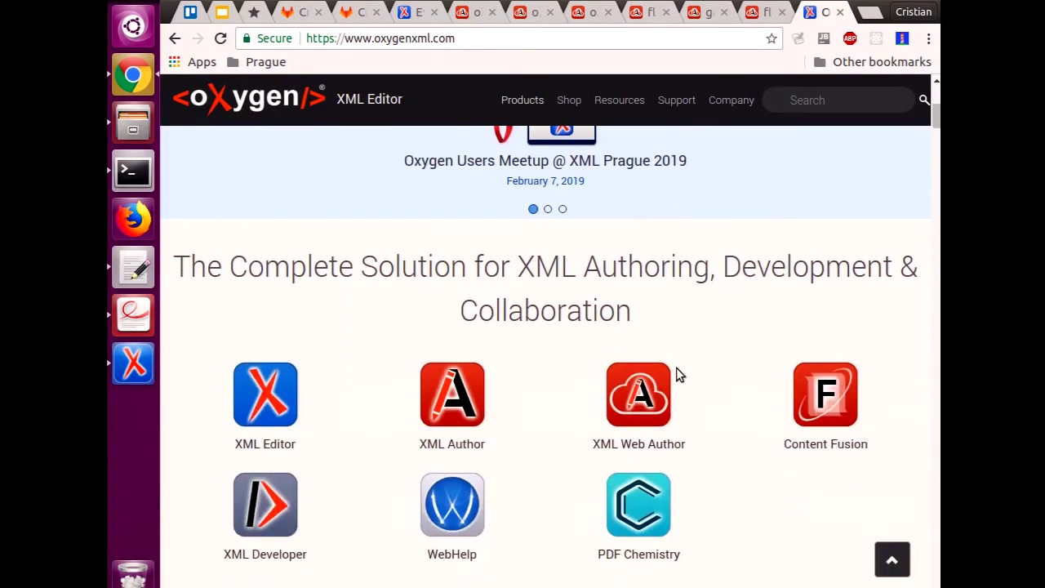
{"action": "scroll", "coordinate": [676, 374], "scroll_direction": "up", "scroll_amount": 8}
Step: Open the Oxygen XML Editor 20.1 user manual from the site's resources and find its list of sections
{"action": "mouse_move", "coordinate": [630, 98]}
{"action": "left_click", "coordinate": [471, 178]}
{"action": "scroll", "coordinate": [362, 425], "scroll_direction": "down", "scroll_amount": 2}
{"action": "left_click", "coordinate": [247, 364]}
{"action": "scroll", "coordinate": [319, 329], "scroll_direction": "down", "scroll_amount": 6}
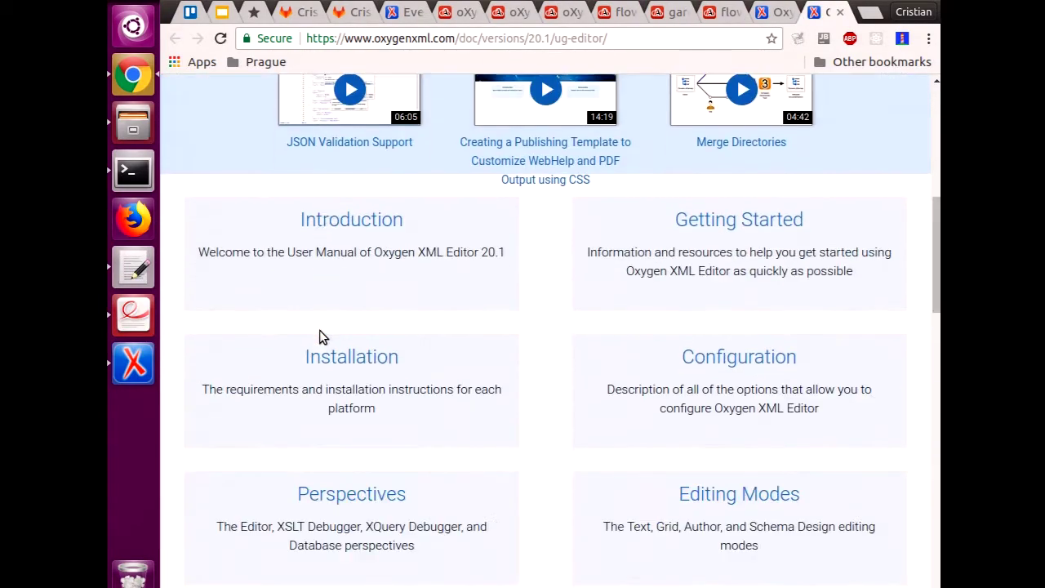
Step: Open the manual's Getting Started page and examine its opening paragraph
{"action": "left_click", "coordinate": [758, 196]}
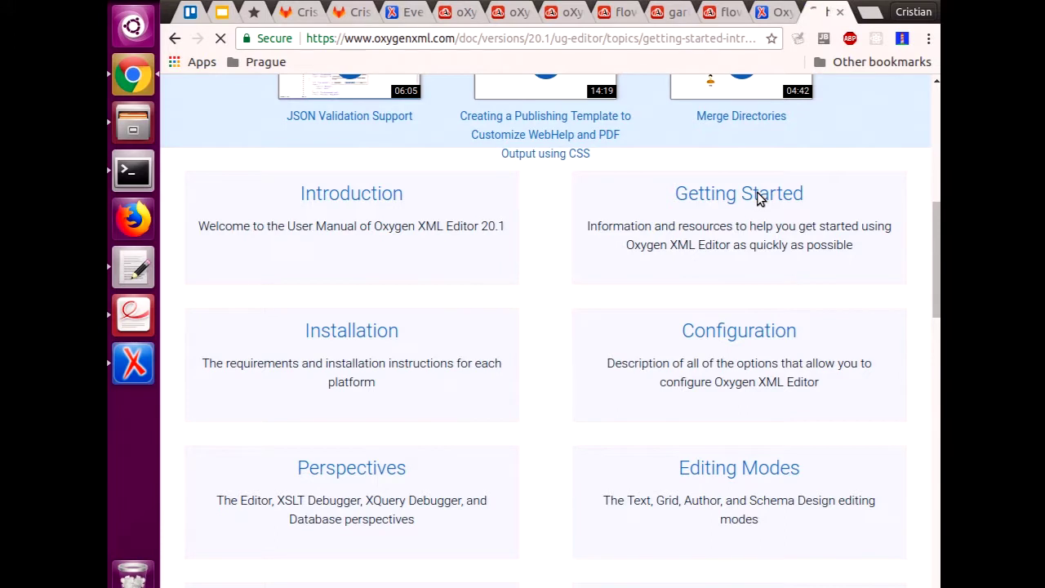
{"action": "scroll", "coordinate": [517, 375], "scroll_direction": "down", "scroll_amount": 1}
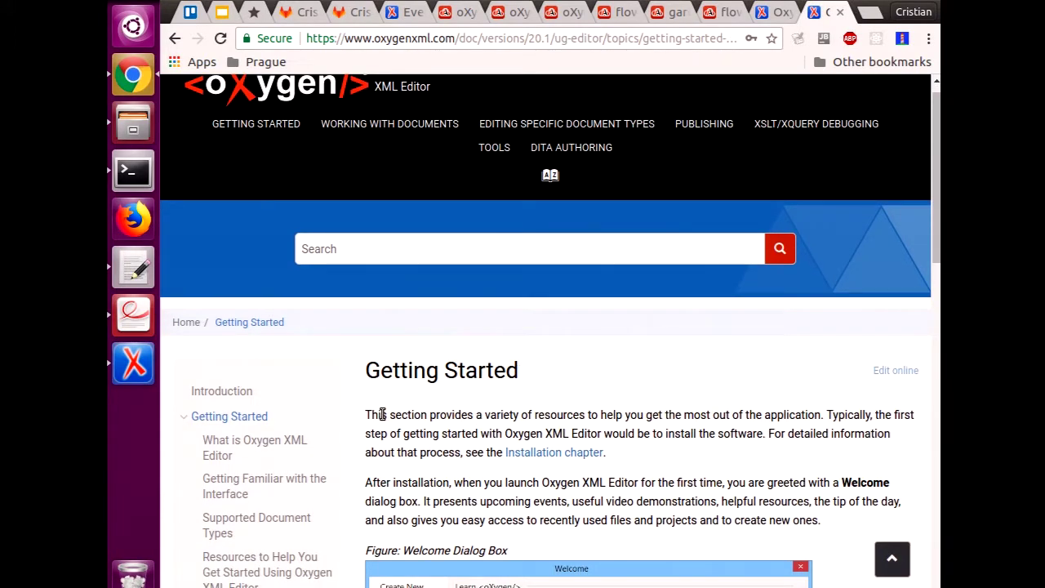
{"action": "left_click_drag", "start_coordinate": [371, 414], "coordinate": [489, 416]}
{"action": "left_click", "coordinate": [517, 428]}
{"action": "scroll", "coordinate": [517, 428], "scroll_direction": "down", "scroll_amount": 2}
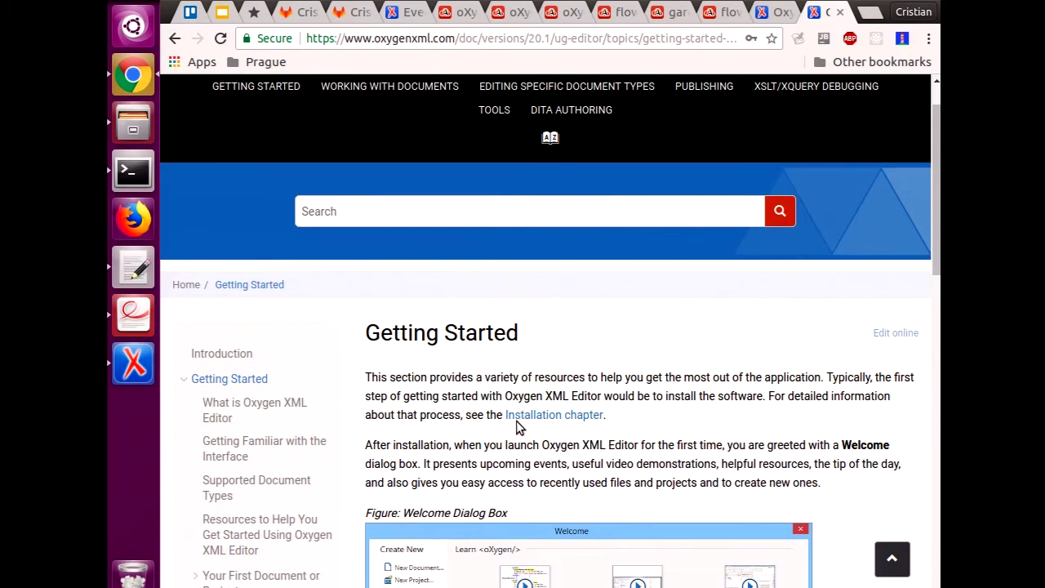
{"action": "scroll", "coordinate": [518, 428], "scroll_direction": "up", "scroll_amount": 2}
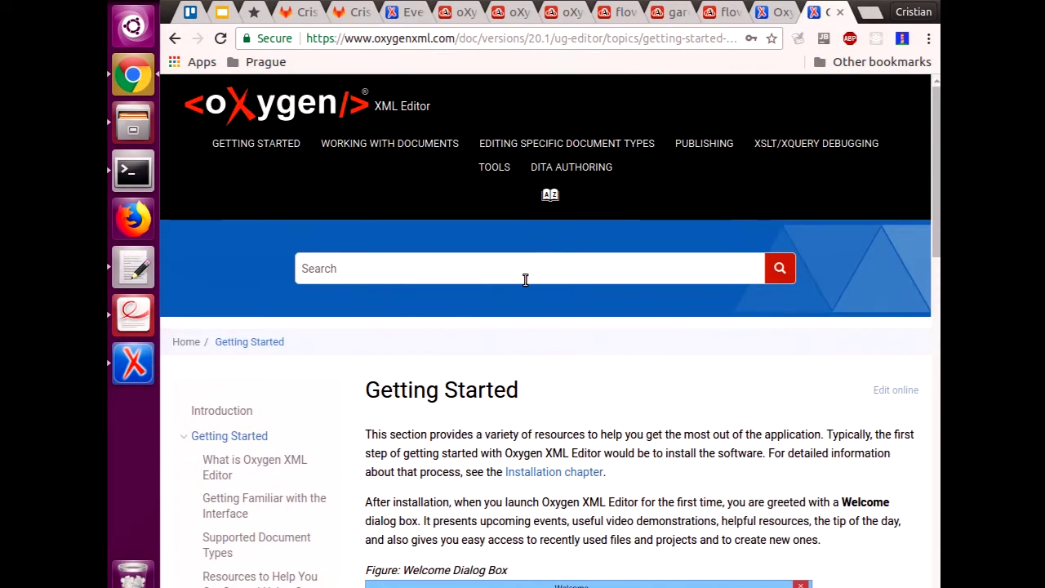
Step: Replace "editor" with "author" in the ug-editor part of the page address and load the XML Author version of Getting Started
{"action": "double_click", "coordinate": [575, 38]}
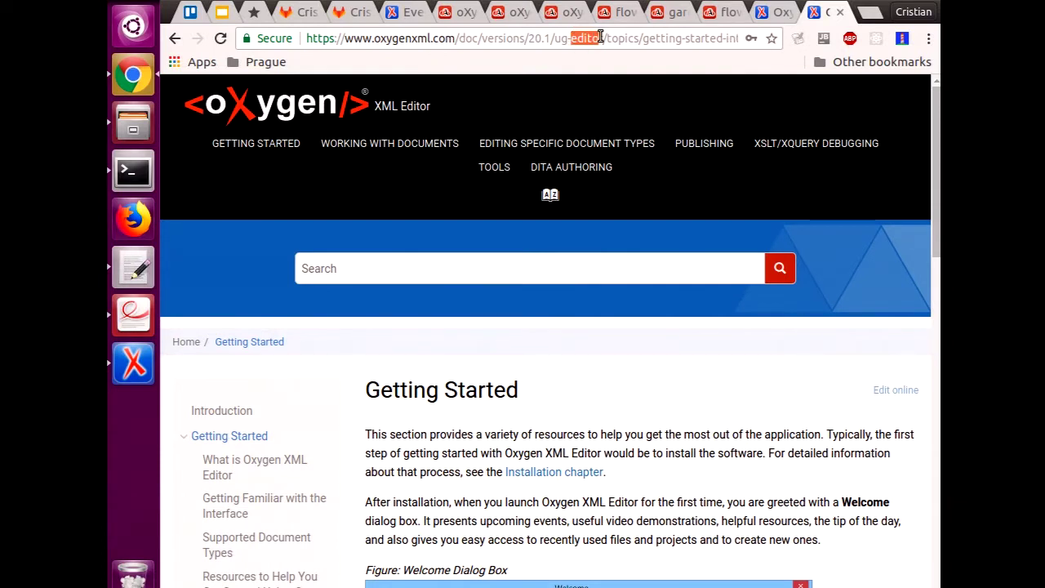
{"action": "type", "text": "author"}
{"action": "key", "text": "Return"}
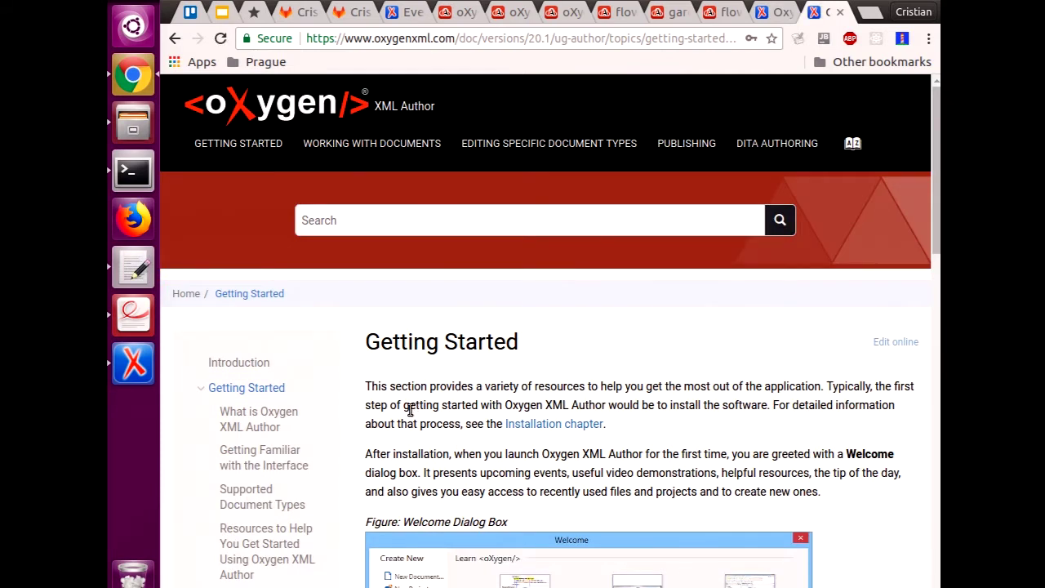
Step: Highlight the Getting Started title and the product name "Oxygen XML Author" in the first paragraph
{"action": "left_click_drag", "start_coordinate": [365, 387], "coordinate": [607, 406]}
{"action": "left_click", "coordinate": [487, 404]}
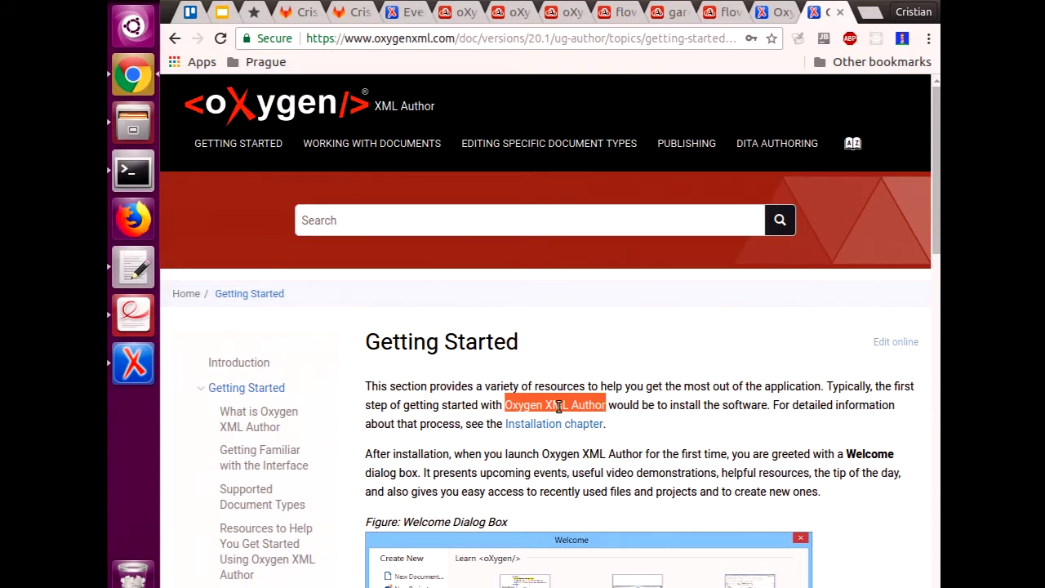
{"action": "left_click_drag", "start_coordinate": [356, 346], "coordinate": [542, 343]}
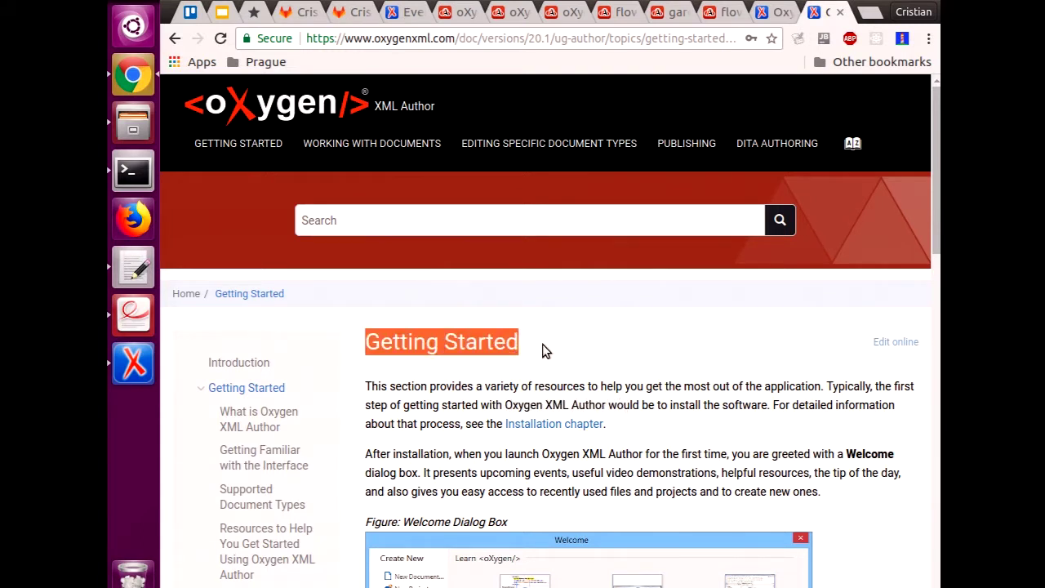
{"action": "left_click", "coordinate": [542, 346]}
{"action": "left_click_drag", "start_coordinate": [503, 406], "coordinate": [609, 406]}
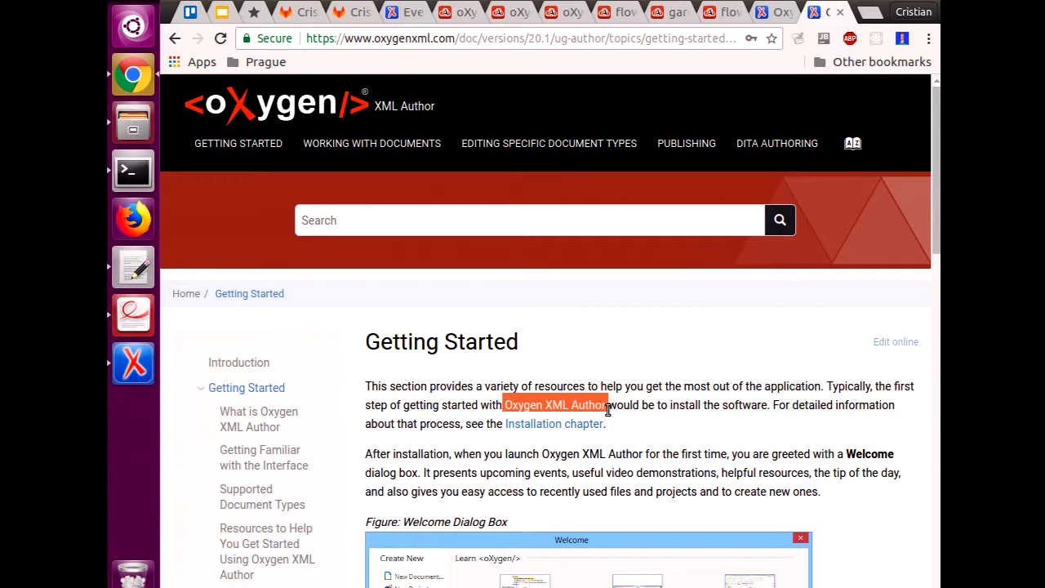
Step: Open the Getting Started page for online editing in a new tab and log in with GitHub
{"action": "middle_click", "coordinate": [900, 347]}
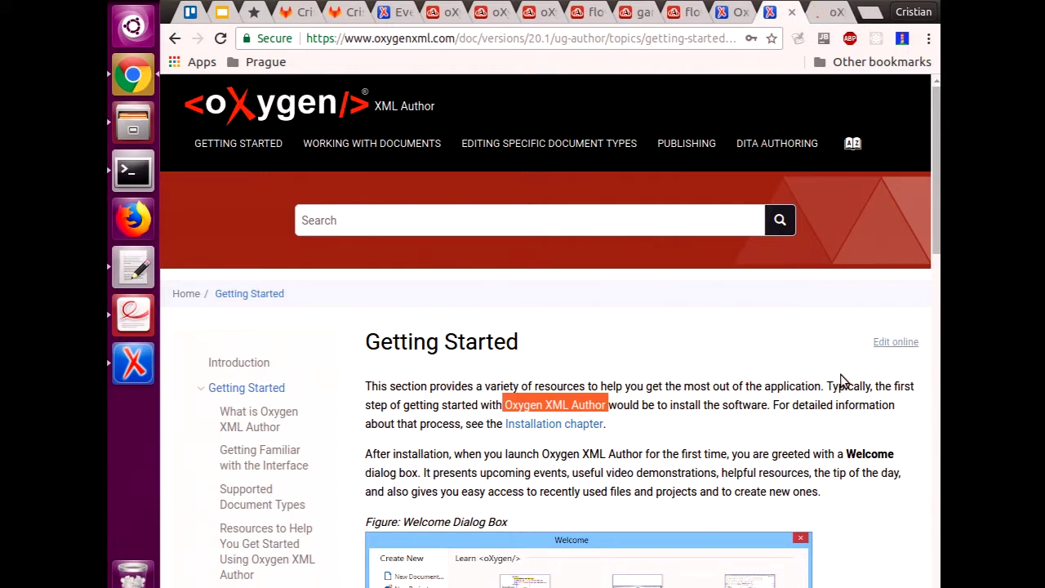
{"action": "scroll", "coordinate": [840, 384], "scroll_direction": "down", "scroll_amount": 1}
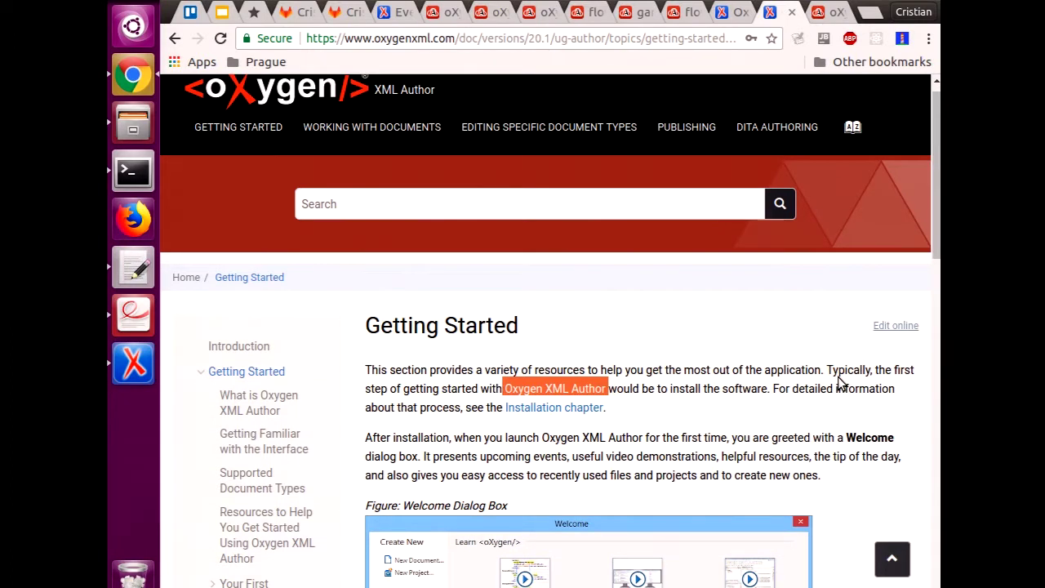
{"action": "left_click_drag", "start_coordinate": [937, 255], "coordinate": [938, 283]}
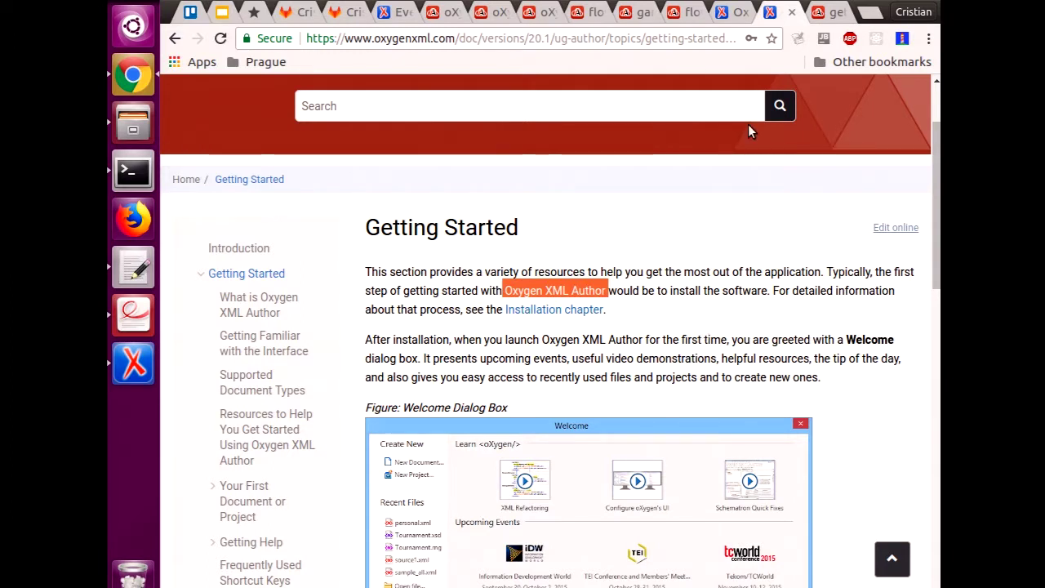
{"action": "left_click", "coordinate": [823, 11]}
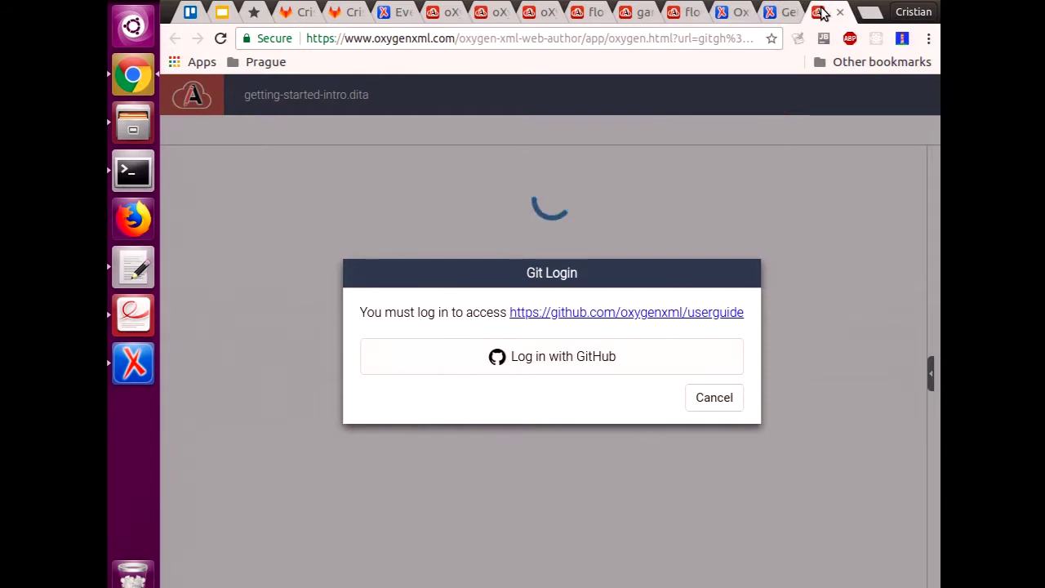
{"action": "left_click", "coordinate": [631, 349]}
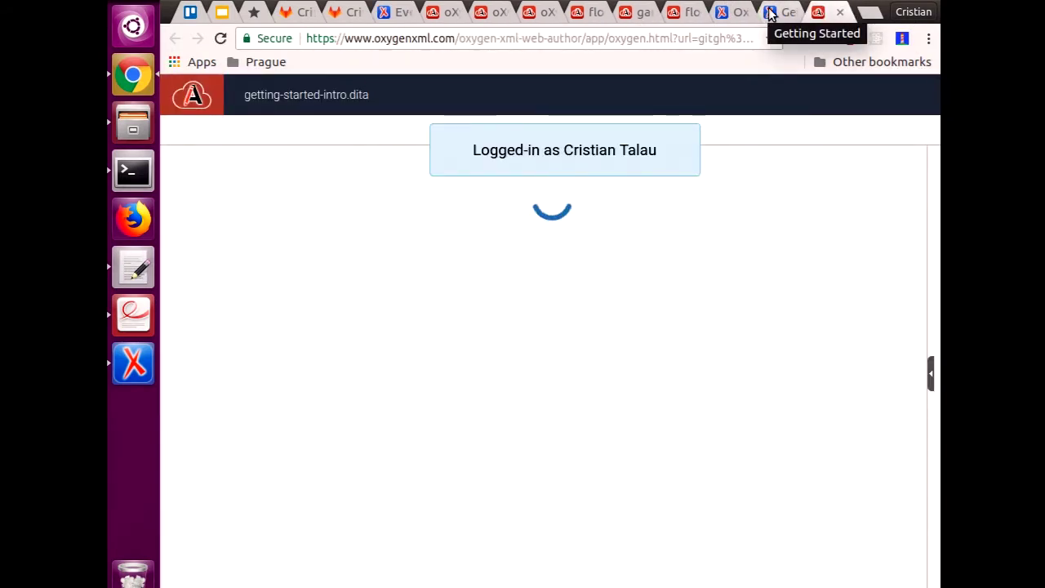
Step: Compare the published Getting Started page with the text of getting-started-intro.dita in the online editor
{"action": "left_click", "coordinate": [770, 13]}
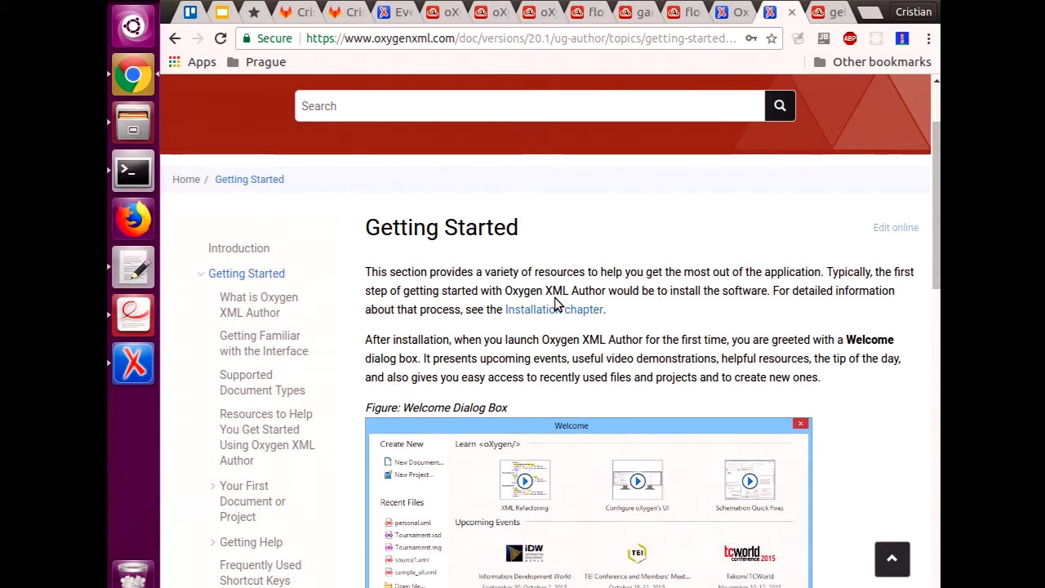
{"action": "left_click", "coordinate": [816, 12]}
{"action": "scroll", "coordinate": [547, 299], "scroll_direction": "down", "scroll_amount": 2}
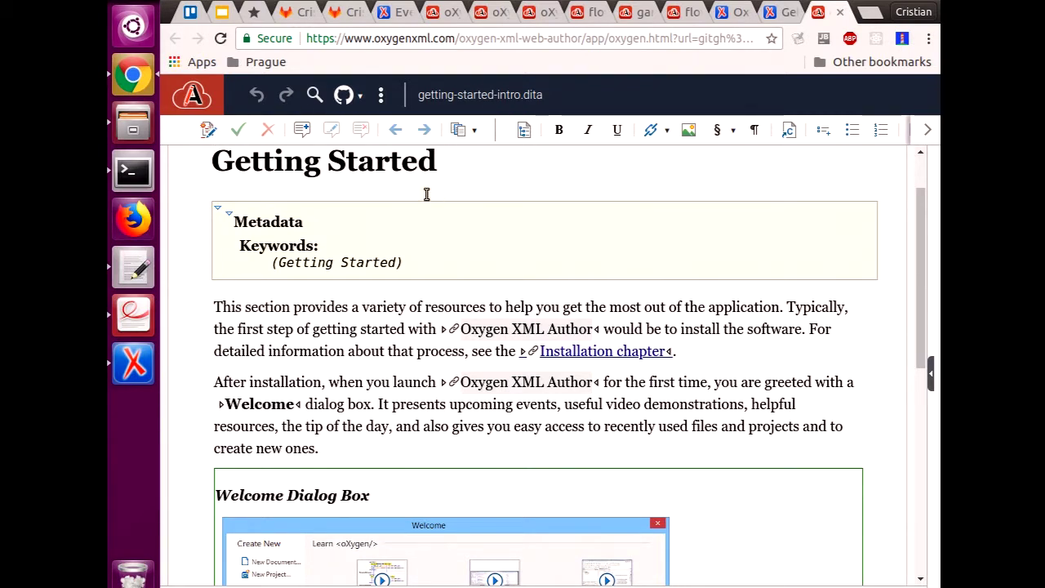
Step: Highlight the first paragraph of getting-started-intro.dita and place the text cursor at its beginning
{"action": "double_click", "coordinate": [219, 307]}
{"action": "triple_click", "coordinate": [219, 307]}
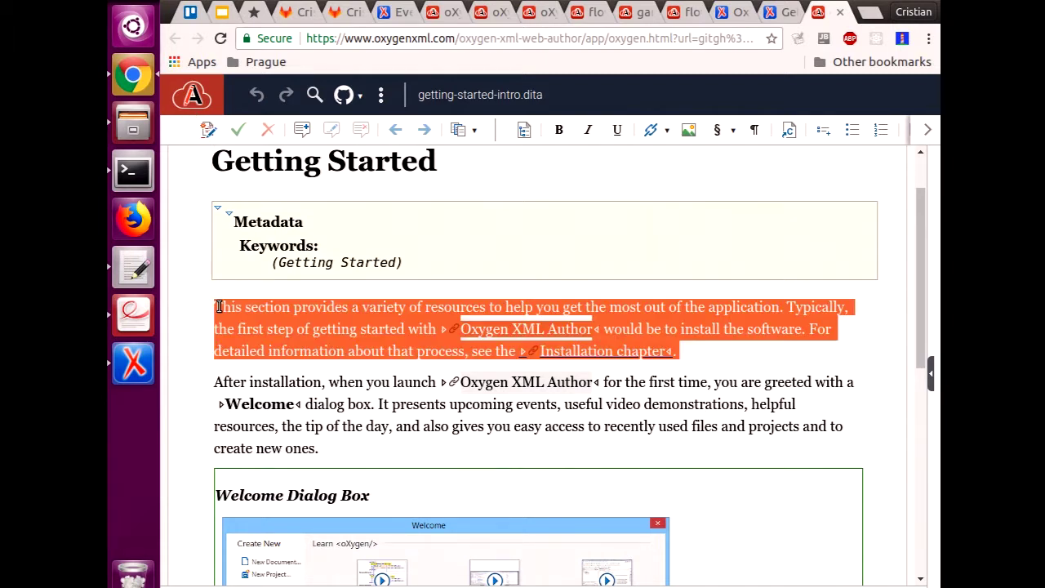
{"action": "left_click", "coordinate": [219, 306]}
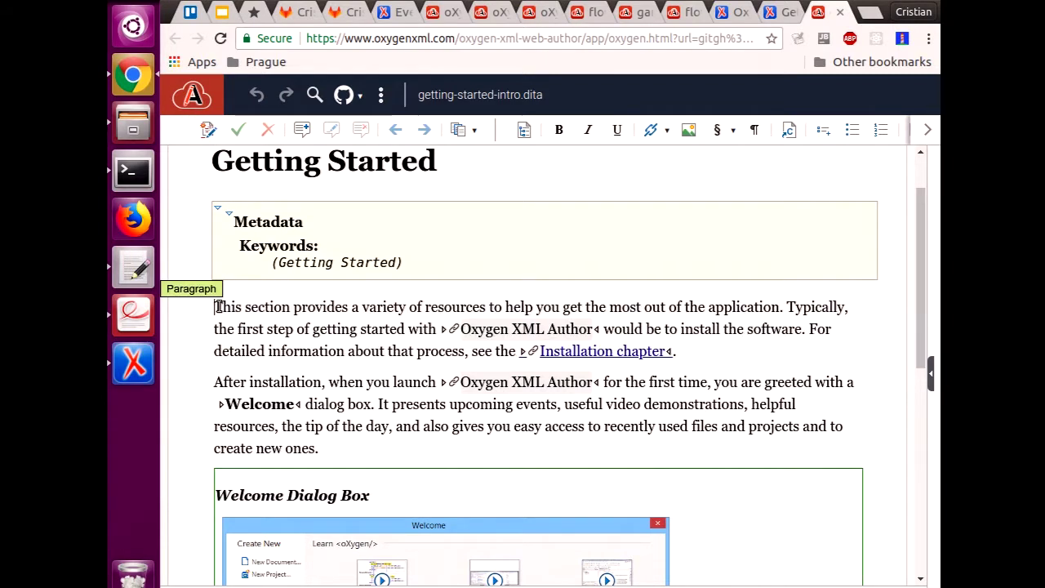
Step: Switch to the Document Viewer slides and highlight the forbidden GitHUB and learned GitHub entries on the custom term dictionaries slide
{"action": "left_click", "coordinate": [143, 321]}
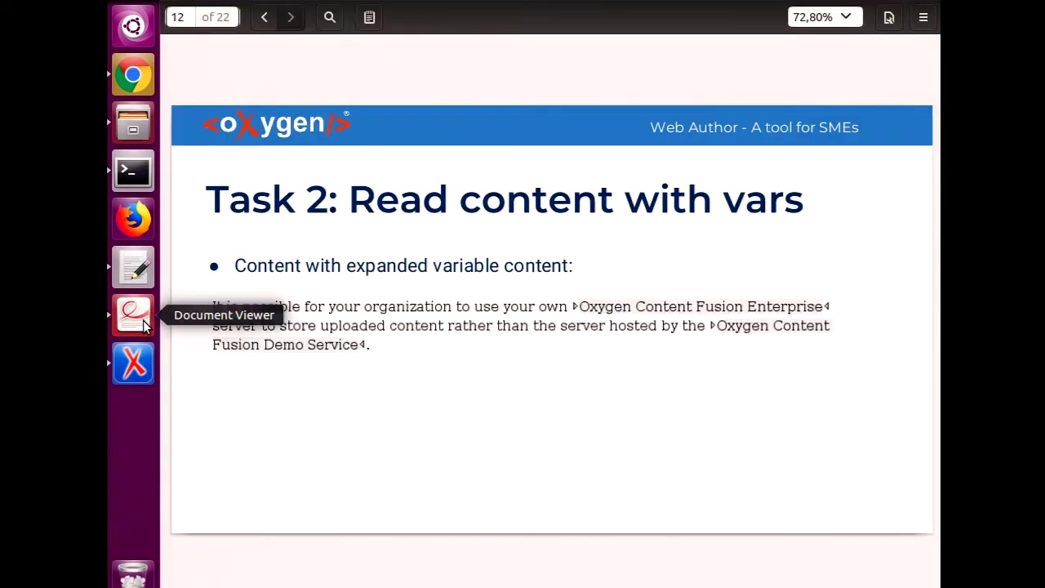
{"action": "key", "text": "Right"}
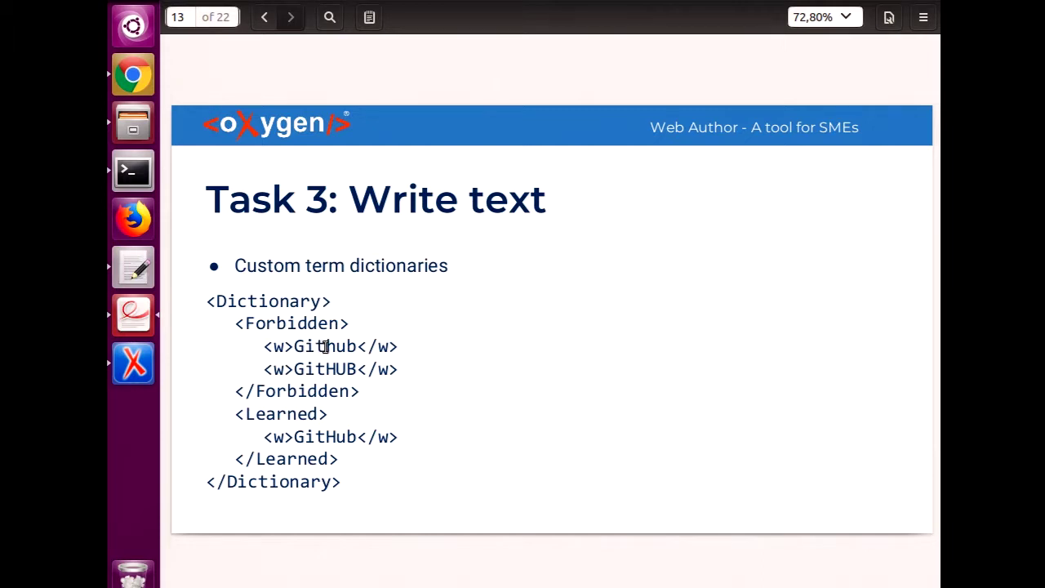
{"action": "left_click_drag", "start_coordinate": [294, 368], "coordinate": [326, 372]}
{"action": "left_click", "coordinate": [330, 371]}
{"action": "left_click_drag", "start_coordinate": [296, 437], "coordinate": [357, 436]}
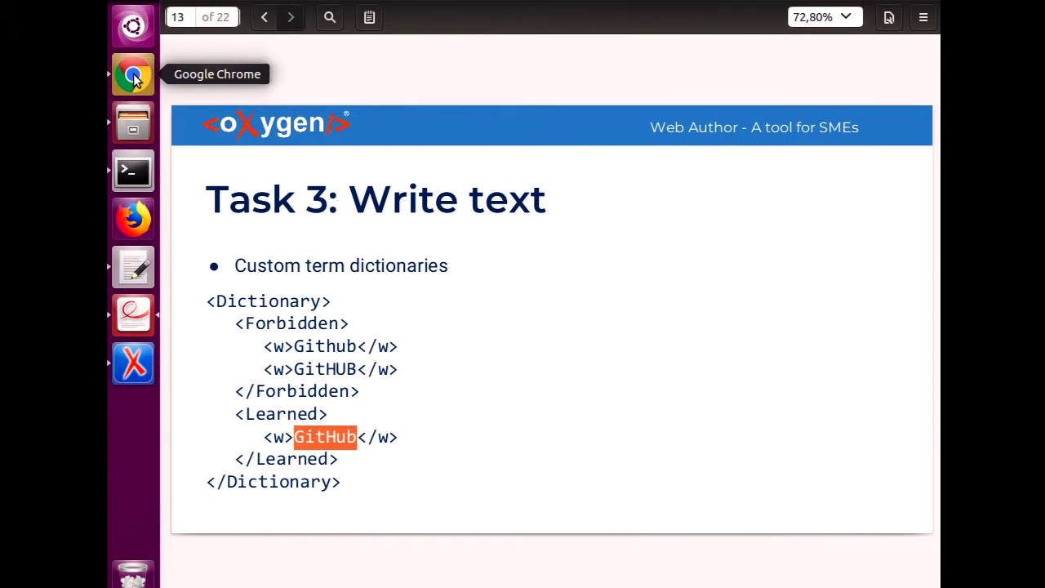
Step: Switch to Chrome and close the open Web Author, documentation and Getting Started tabs, keeping the Events page
{"action": "left_click", "coordinate": [133, 75]}
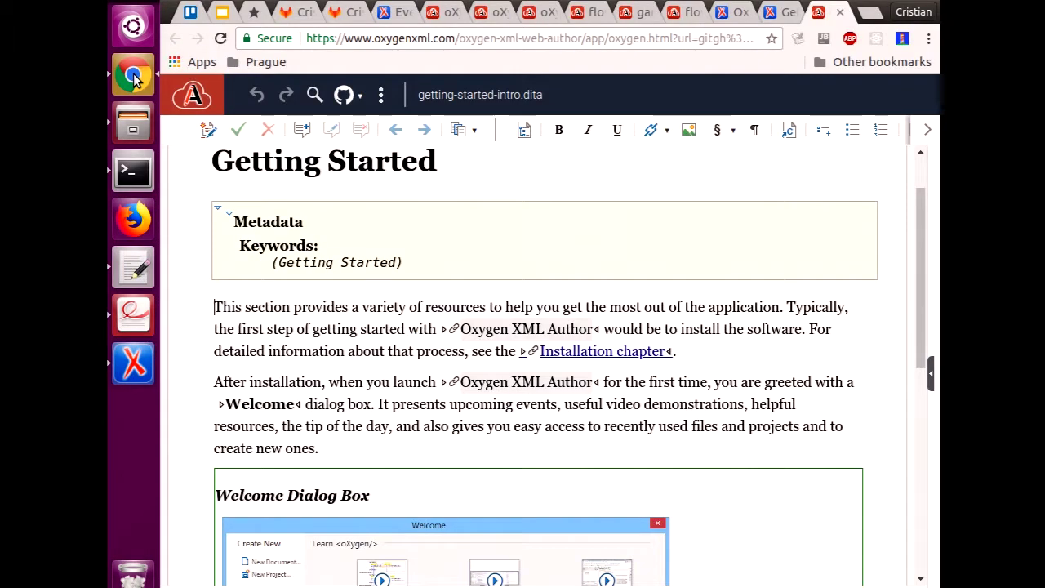
{"action": "middle_click", "coordinate": [433, 18]}
{"action": "middle_click", "coordinate": [435, 18]}
{"action": "middle_click", "coordinate": [438, 18]}
{"action": "middle_click", "coordinate": [440, 18]}
{"action": "middle_click", "coordinate": [443, 18]}
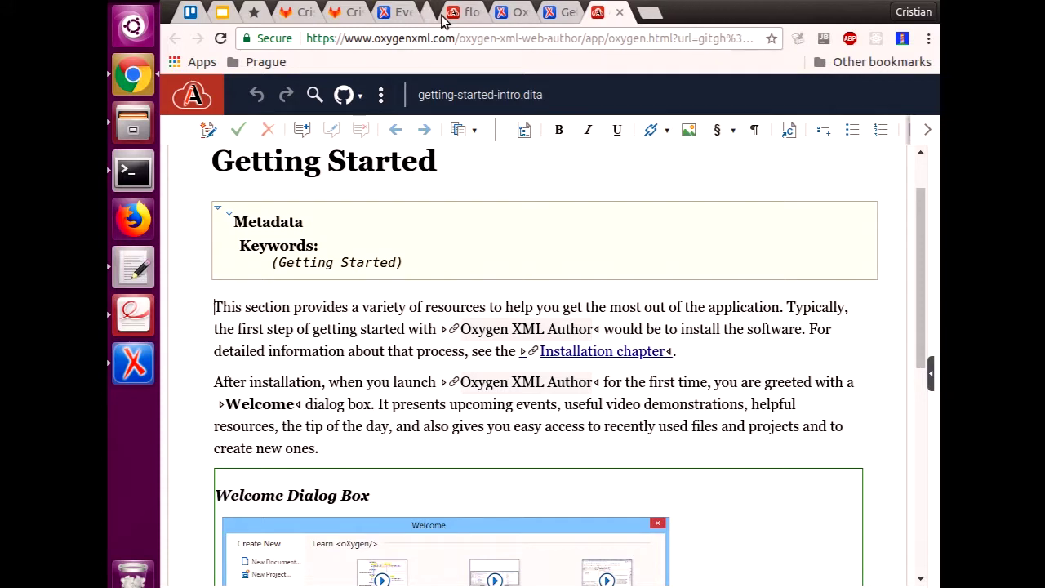
{"action": "middle_click", "coordinate": [442, 18]}
{"action": "left_click", "coordinate": [653, 125]}
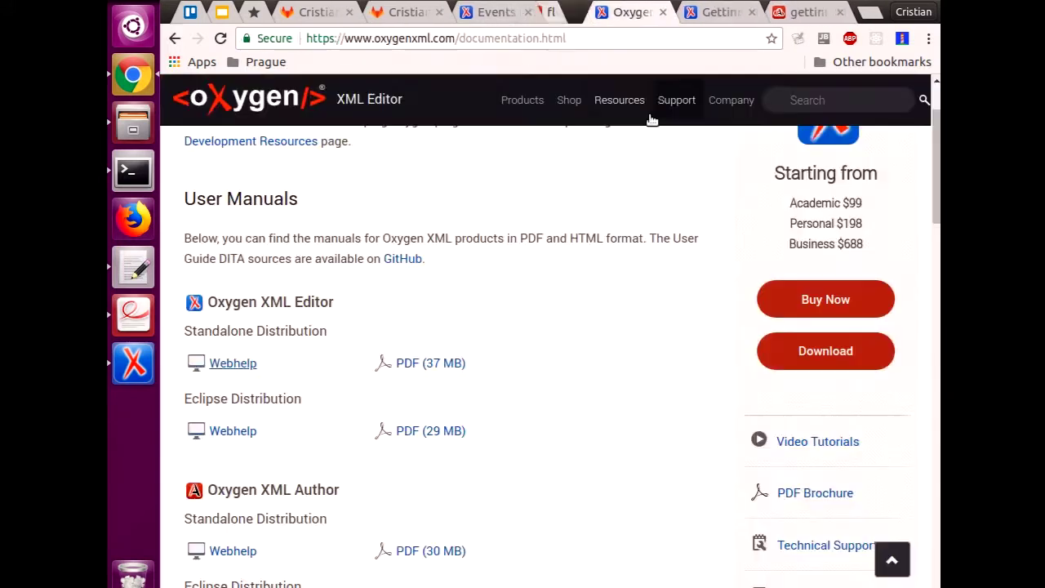
{"action": "left_click", "coordinate": [647, 13]}
{"action": "left_click", "coordinate": [647, 13]}
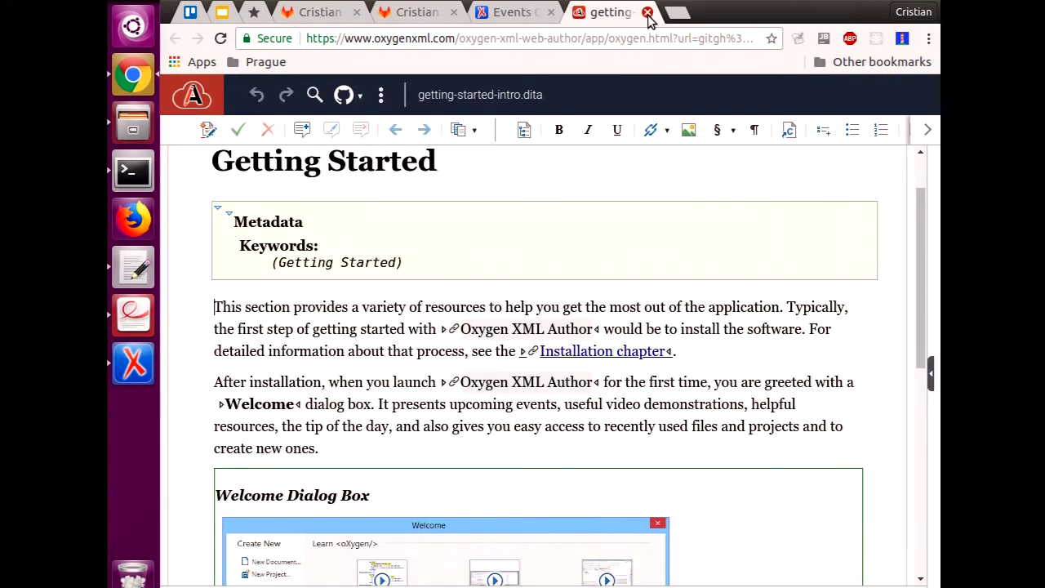
{"action": "left_click", "coordinate": [647, 13]}
Step: Open the Learned Words Dictionary bookmark in a new tab and examine the forbidden and learned words in dictionary.xml
{"action": "left_click", "coordinate": [280, 60]}
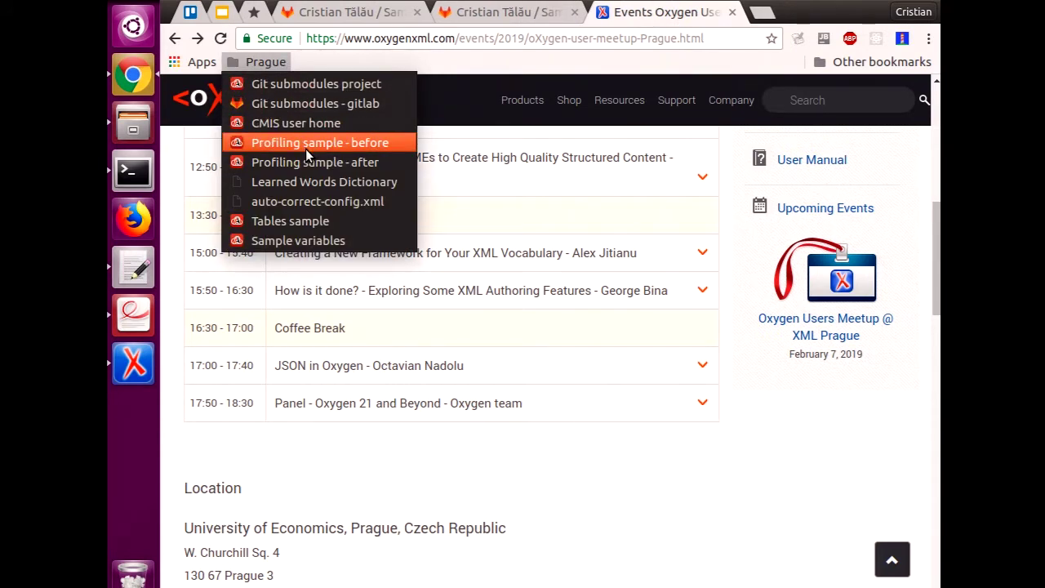
{"action": "middle_click", "coordinate": [315, 181]}
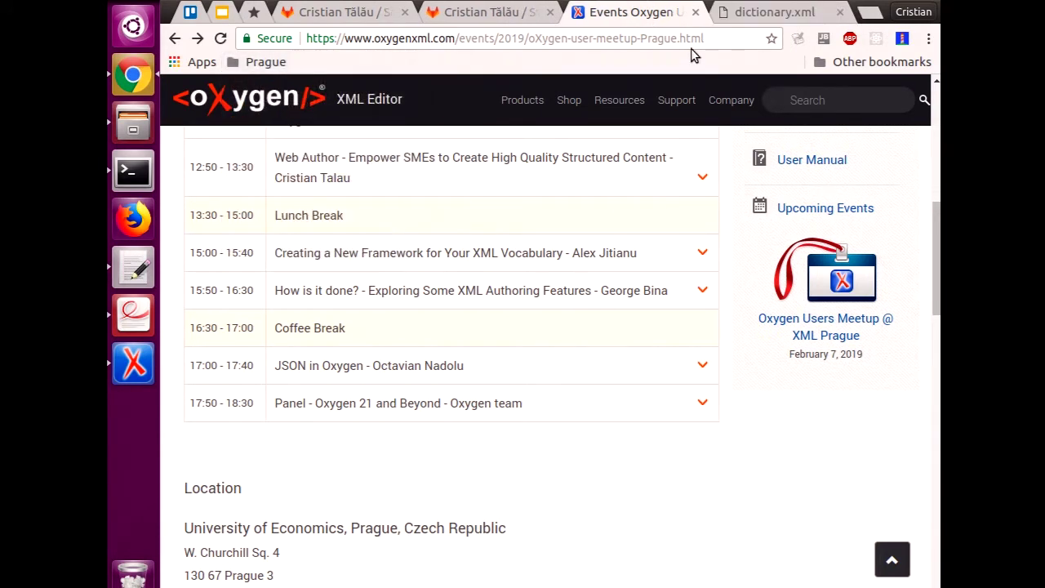
{"action": "left_click", "coordinate": [745, 14]}
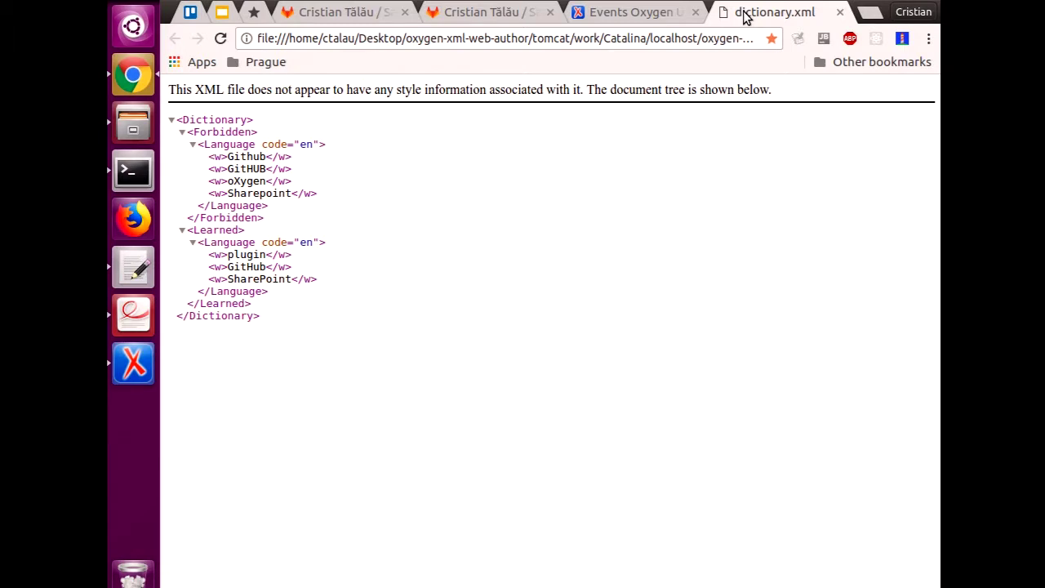
{"action": "left_click_drag", "start_coordinate": [289, 316], "coordinate": [173, 124]}
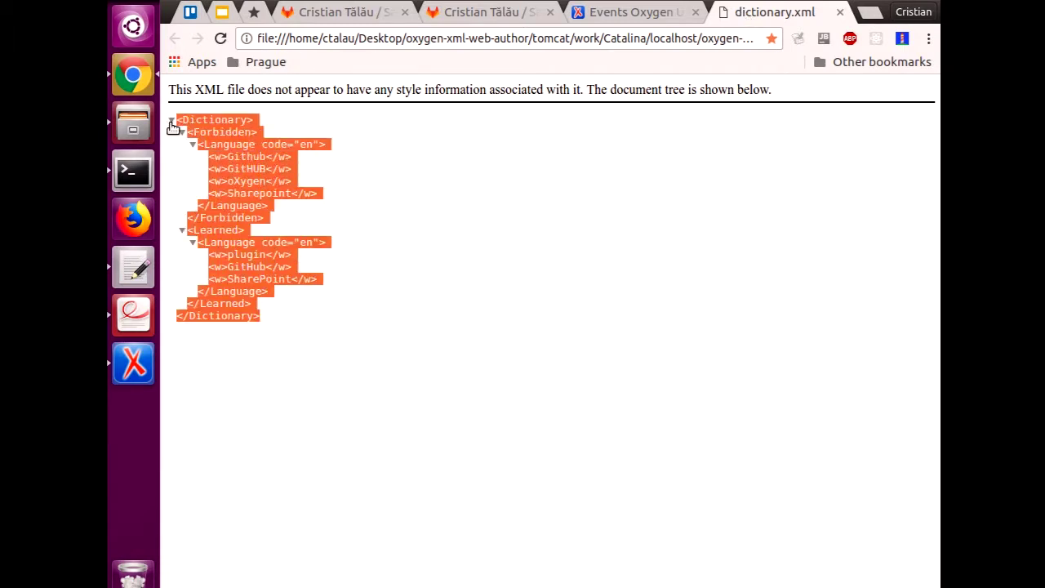
{"action": "left_click", "coordinate": [324, 197]}
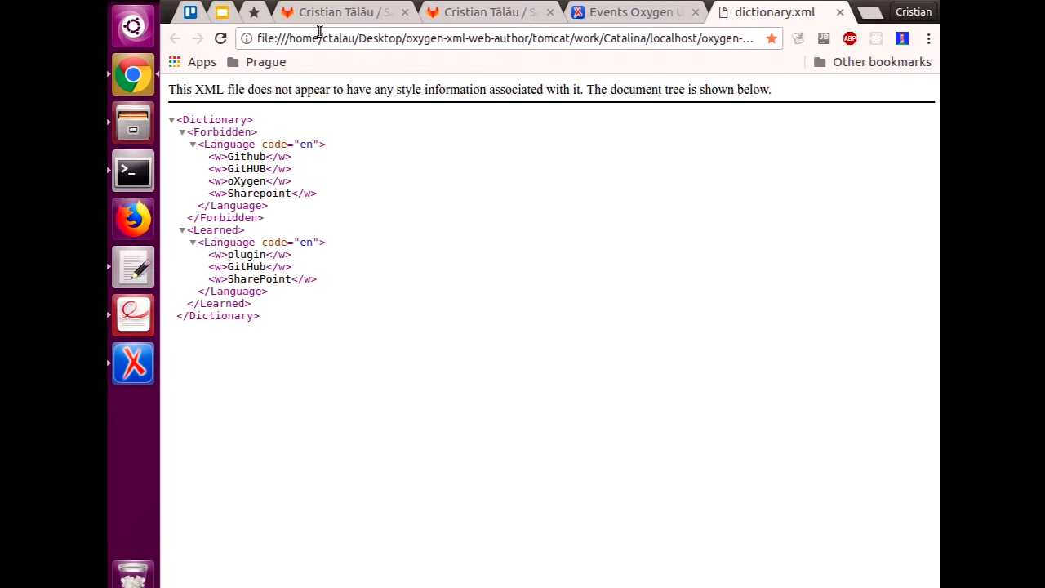
Step: Load the localhost:8080 Web Author dashboard in a new tab and open the sample gardenia.dita
{"action": "key", "text": "ctrl+t"}
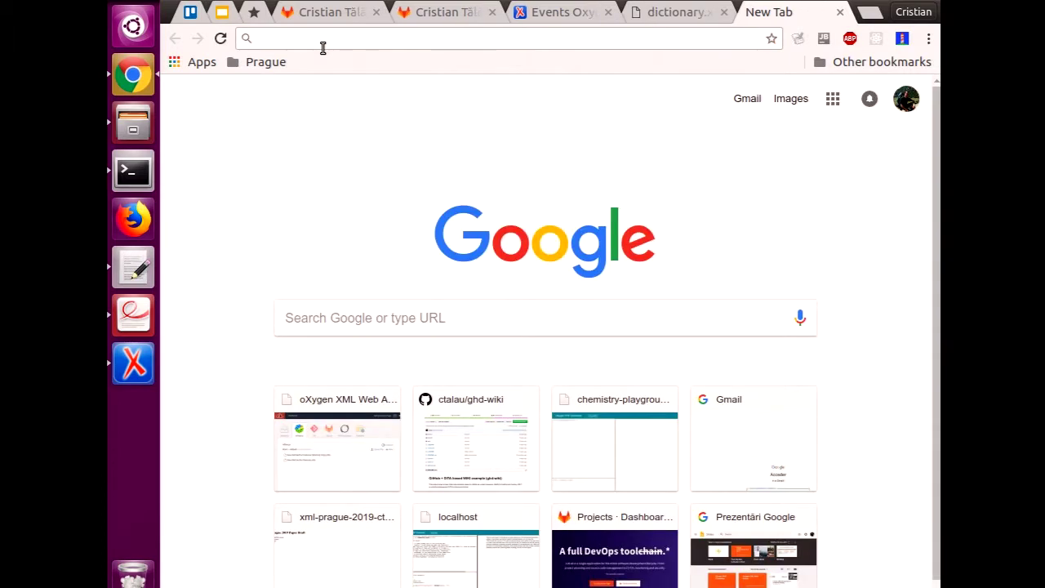
{"action": "type", "text": "loca"}
{"action": "key", "text": "Down"}
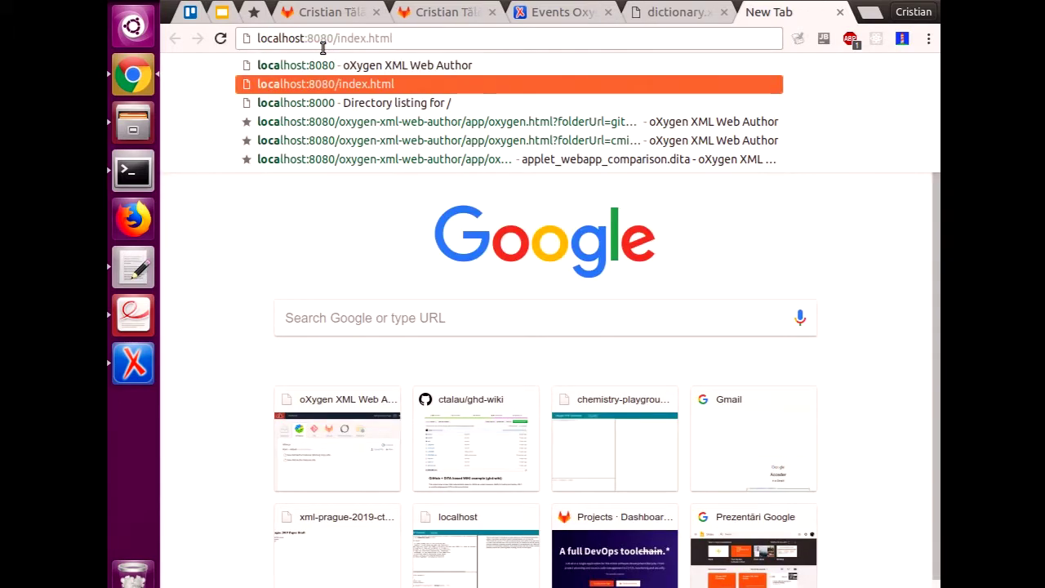
{"action": "key", "text": "Up"}
{"action": "key", "text": "Return"}
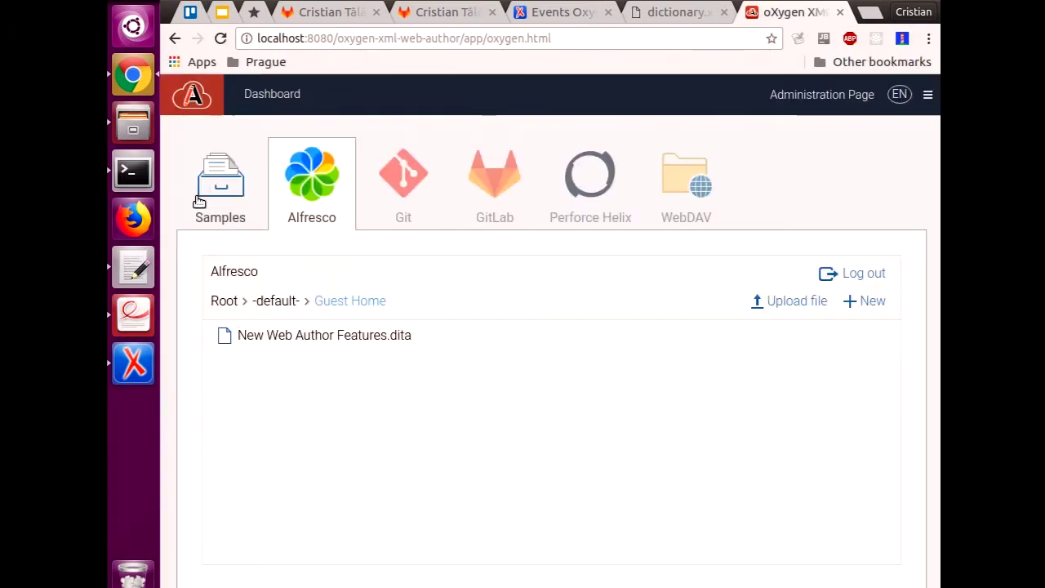
{"action": "left_click", "coordinate": [220, 208]}
{"action": "left_click", "coordinate": [429, 331]}
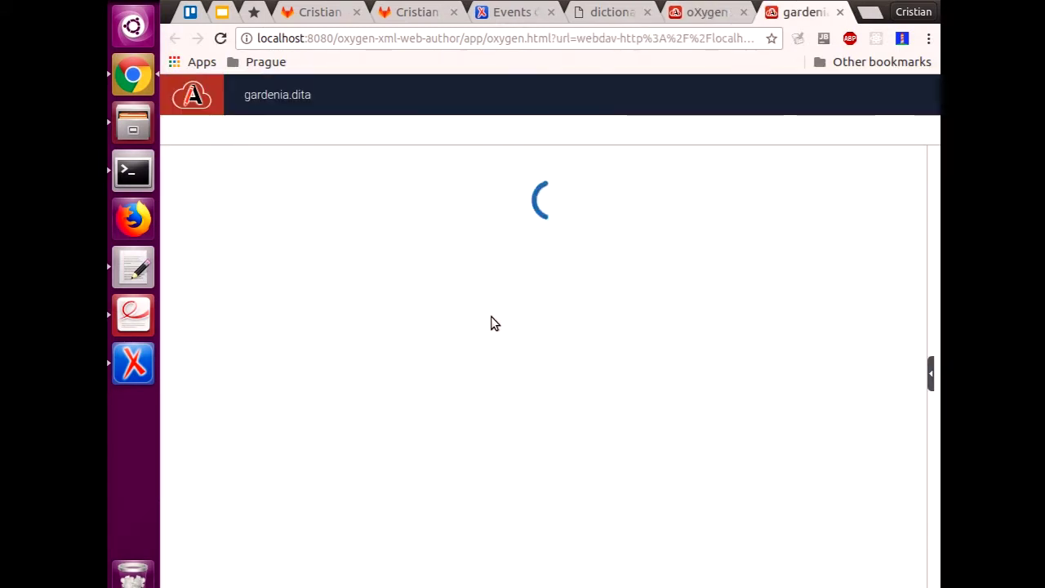
Step: Insert the word "GitHub" before "Oxygen" in the first Gardenia paragraph and change its spelling to "Github"
{"action": "left_click", "coordinate": [471, 365]}
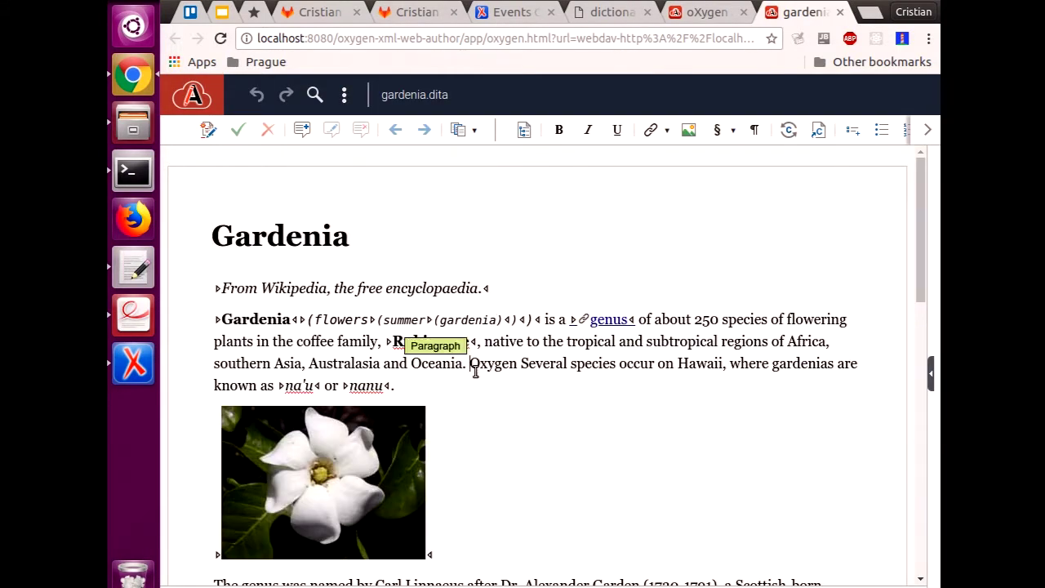
{"action": "type", "text": "GitHub"}
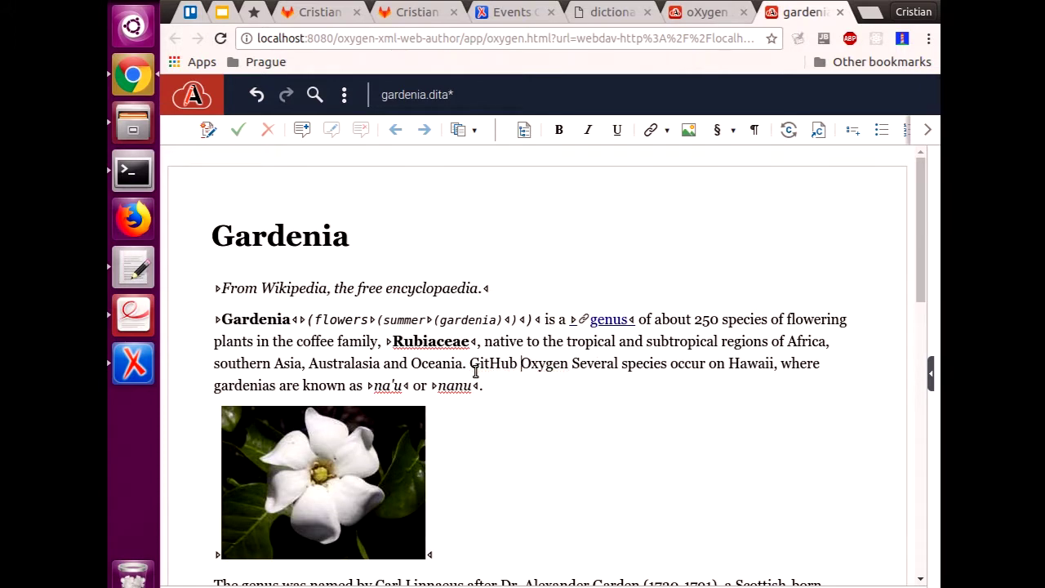
{"action": "key", "text": "Left"}
{"action": "key", "text": "Left"}
{"action": "key", "text": "Left"}
{"action": "key", "text": "BackSpace"}
{"action": "type", "text": "h"}
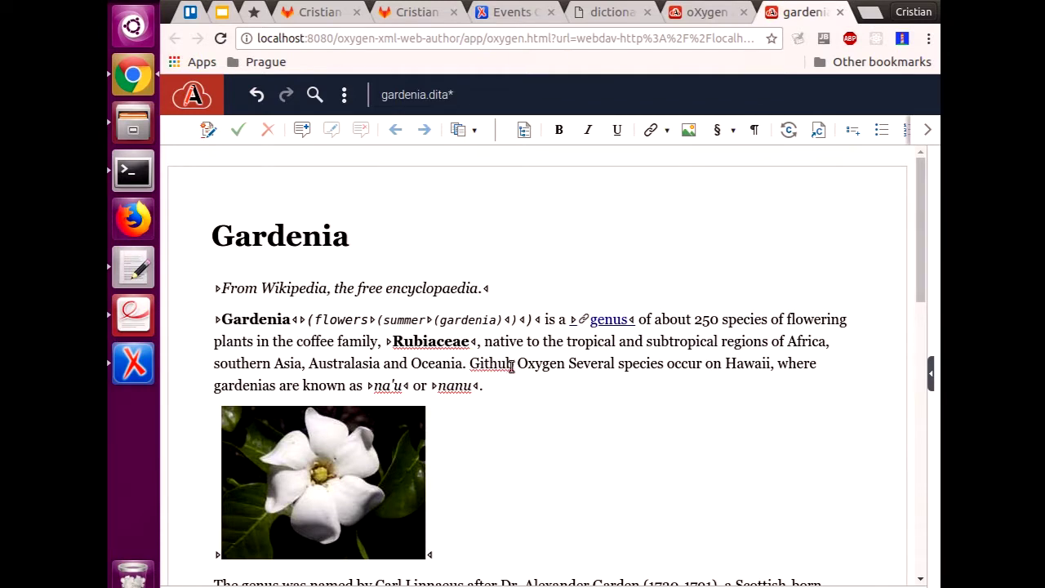
Step: Apply the spelling suggestion "GitHub" to the word "Github", undo it and bring up the word's suggestions again
{"action": "right_click", "coordinate": [492, 364]}
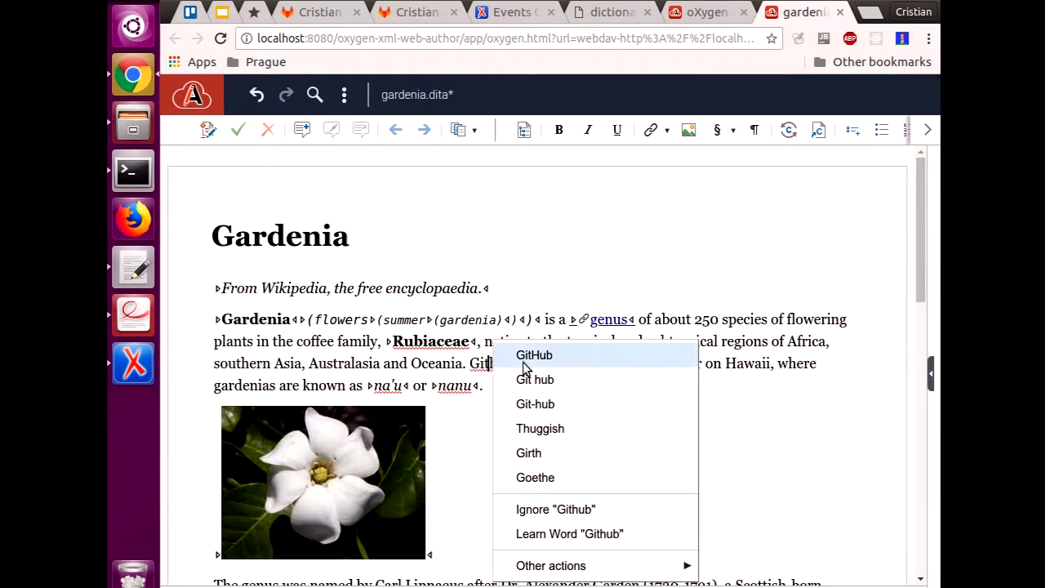
{"action": "left_click", "coordinate": [530, 359]}
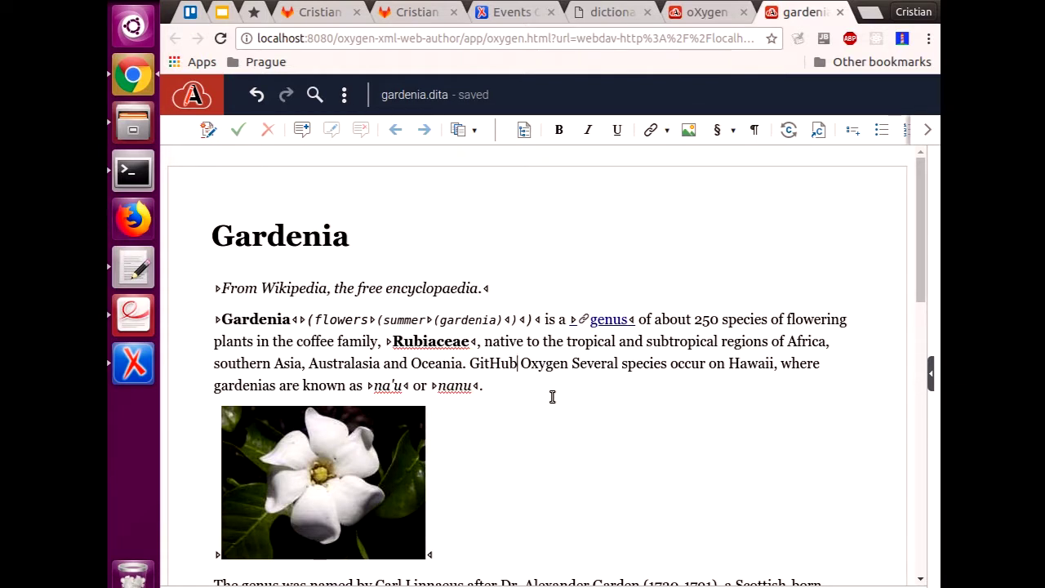
{"action": "key", "text": "ctrl+z"}
{"action": "right_click", "coordinate": [495, 368]}
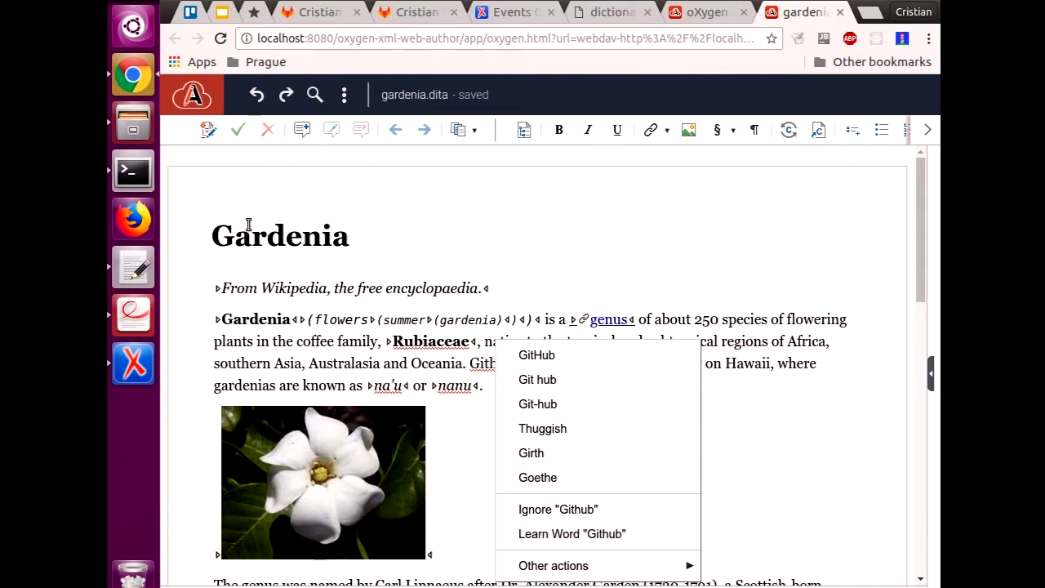
Step: Switch to the Document Viewer slides and highlight the heading and the start of the addition entry on the Autocorrect slide
{"action": "left_click", "coordinate": [131, 314]}
{"action": "scroll", "coordinate": [275, 305], "scroll_direction": "down", "scroll_amount": 2}
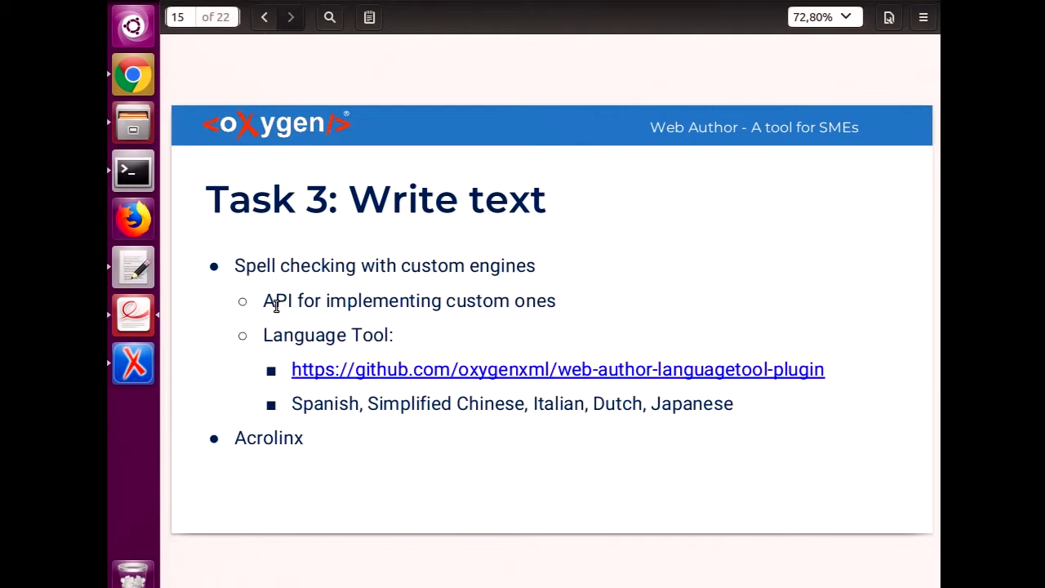
{"action": "scroll", "coordinate": [275, 304], "scroll_direction": "up", "scroll_amount": 1}
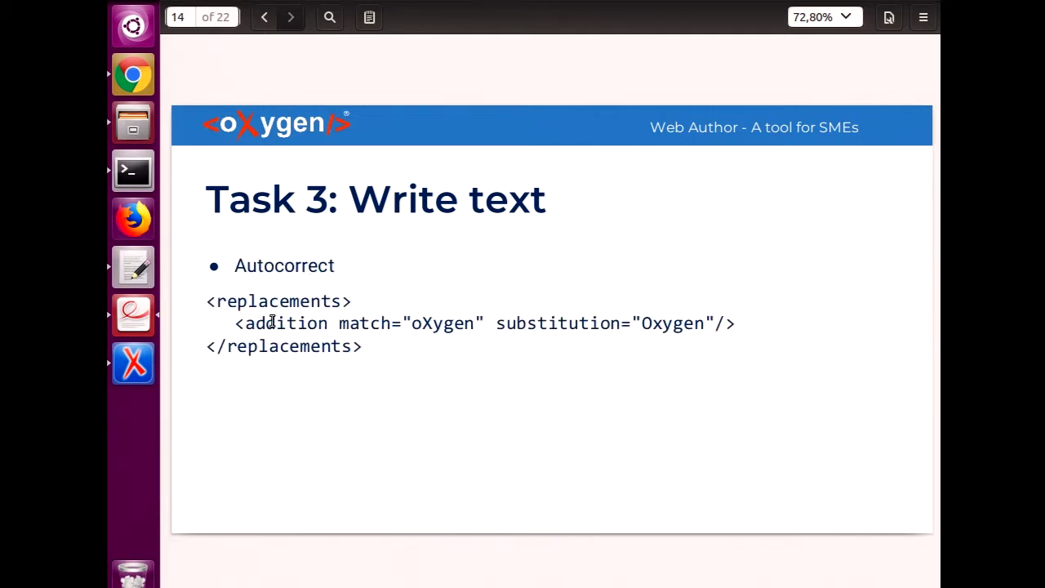
{"action": "left_click_drag", "start_coordinate": [235, 323], "coordinate": [268, 323]}
{"action": "left_click", "coordinate": [268, 323]}
{"action": "double_click", "coordinate": [274, 266]}
{"action": "left_click", "coordinate": [275, 266]}
Step: Switch back to gardenia.dita, try autocorrect with an extra "the" before "free" in the Wikipedia line, and remove it
{"action": "key", "text": "alt+Tab"}
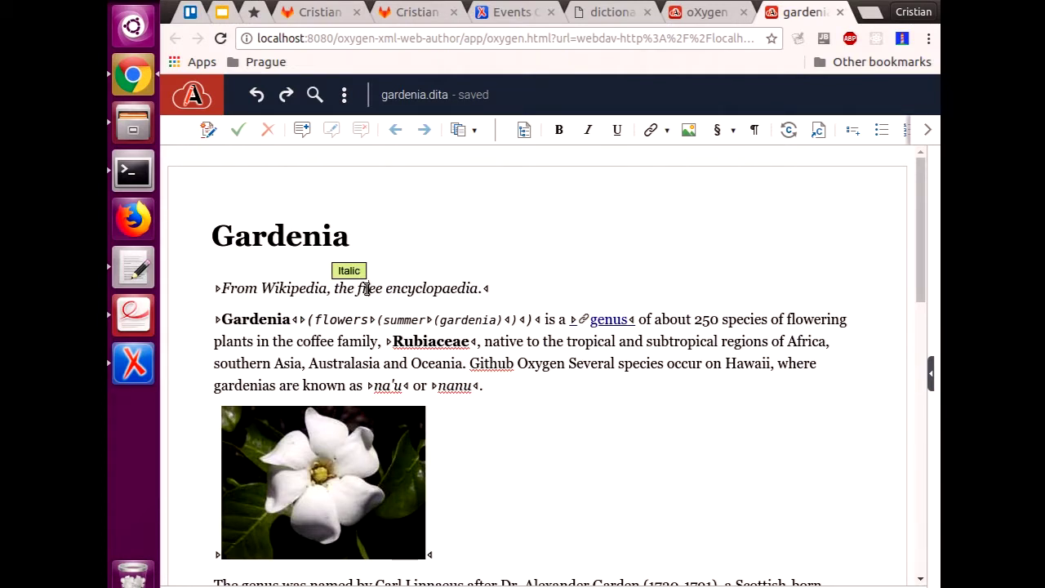
{"action": "type", "text": "the th"}
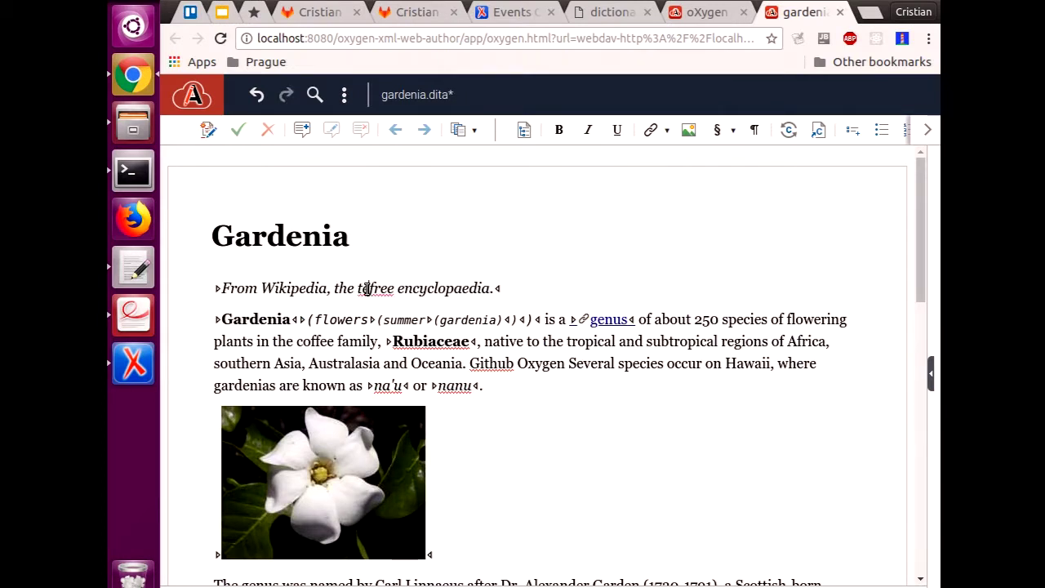
{"action": "type", "text": "e"}
{"action": "key", "text": "Left"}
{"action": "key", "text": "BackSpace"}
{"action": "key", "text": "BackSpace"}
{"action": "key", "text": "BackSpace"}
{"action": "key", "text": "BackSpace"}
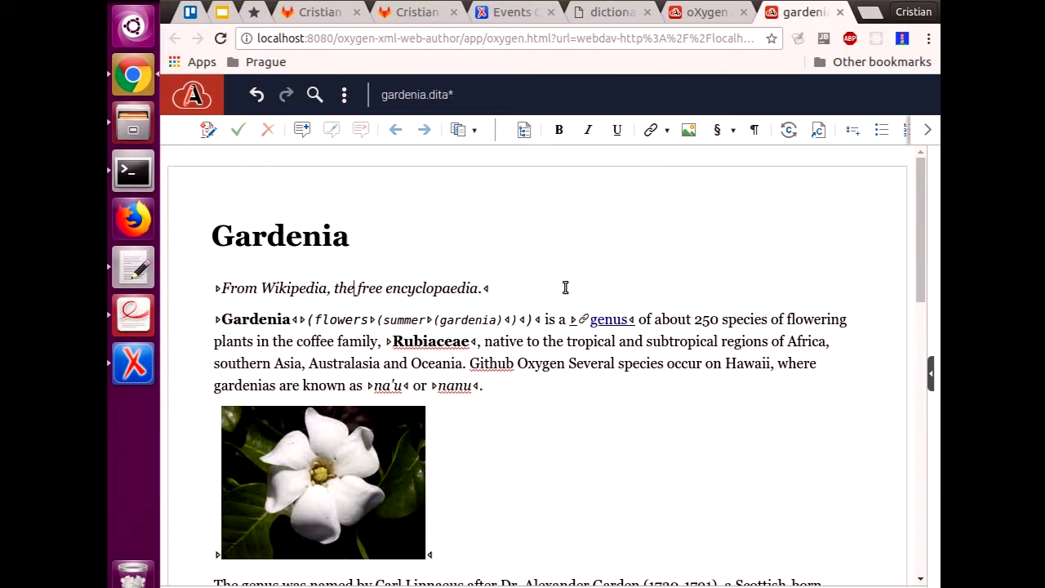
Step: Switch to the Autocorrect slide and highlight the replacements code, its addition line and the match value "oXygen"
{"action": "key", "text": "alt+Tab"}
{"action": "left_click_drag", "start_coordinate": [368, 346], "coordinate": [266, 308]}
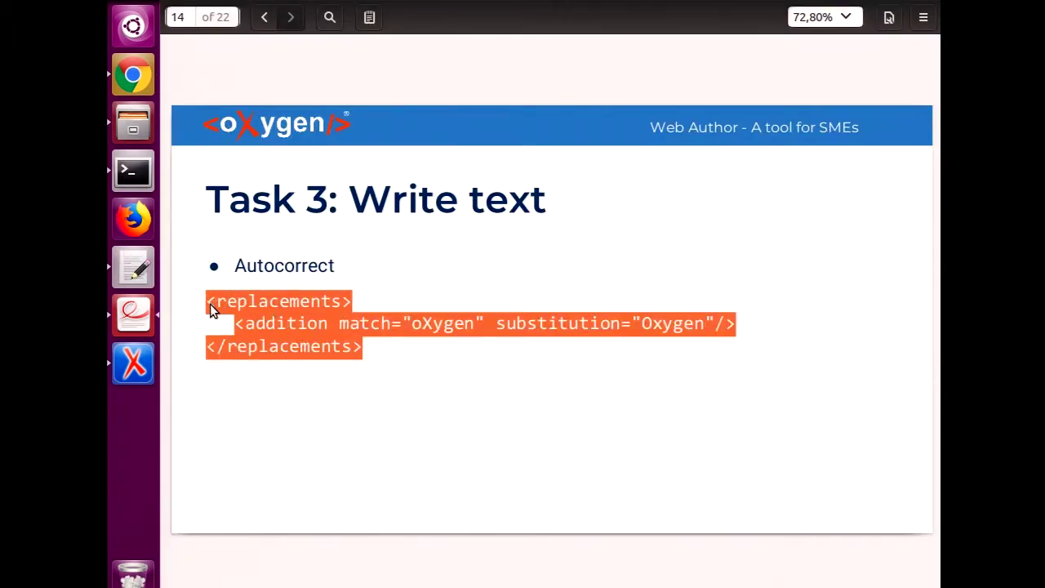
{"action": "triple_click", "coordinate": [285, 324]}
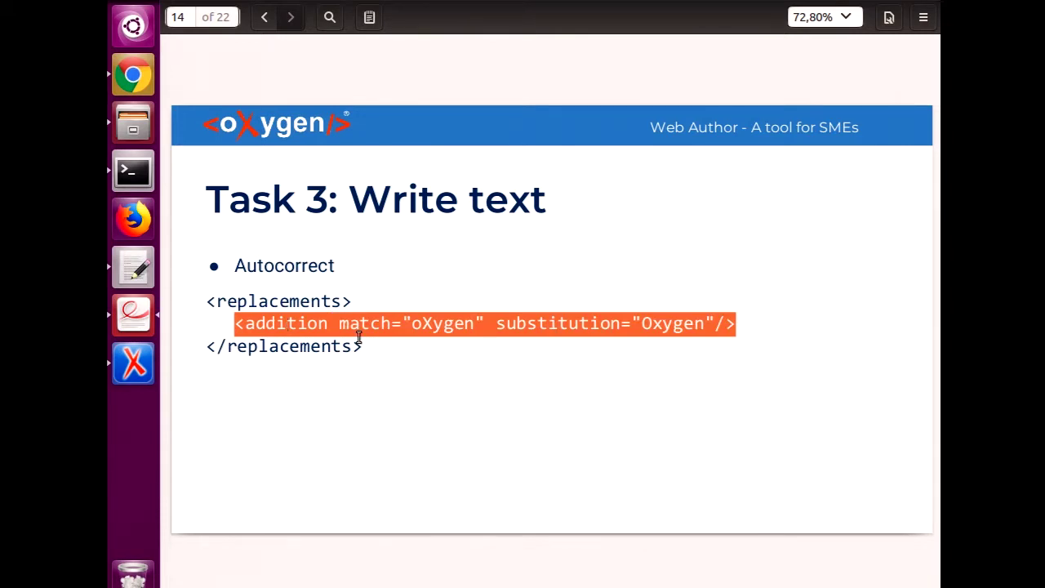
{"action": "triple_click", "coordinate": [424, 324]}
{"action": "left_click", "coordinate": [414, 325]}
{"action": "left_click_drag", "start_coordinate": [414, 325], "coordinate": [475, 325]}
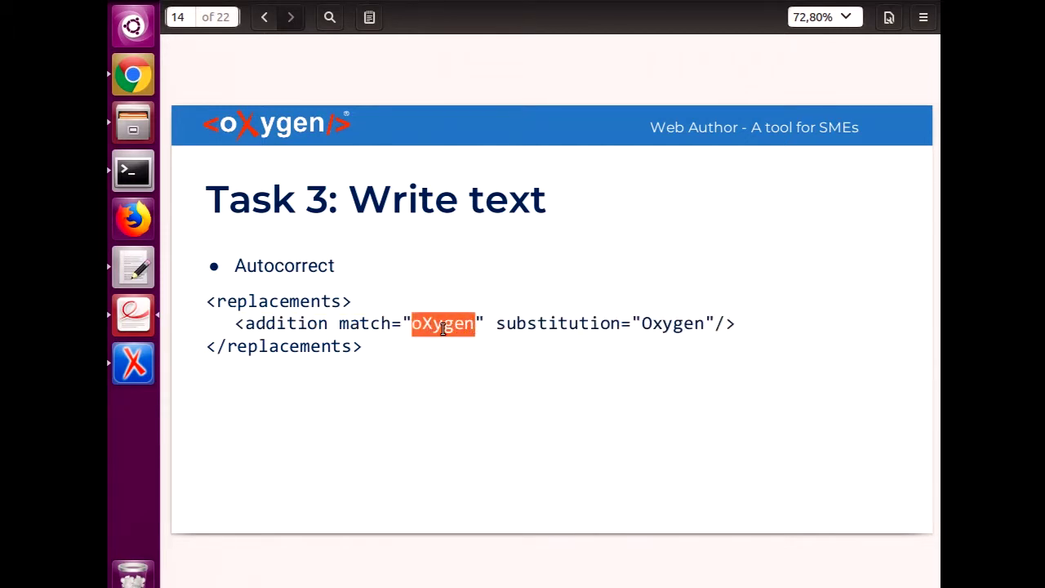
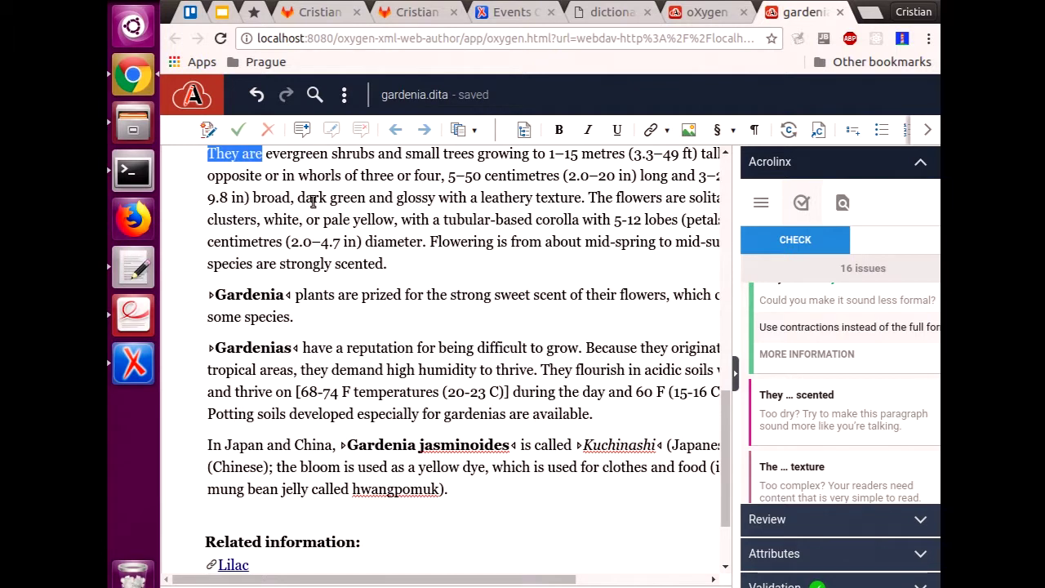
Step: Apply the Acrolinx suggestion "They're" in place of "They are" in the evergreen shrubs paragraph of gardenia.dita
{"action": "scroll", "coordinate": [819, 369], "scroll_direction": "up", "scroll_amount": 2}
{"action": "scroll", "coordinate": [820, 369], "scroll_direction": "down", "scroll_amount": 1}
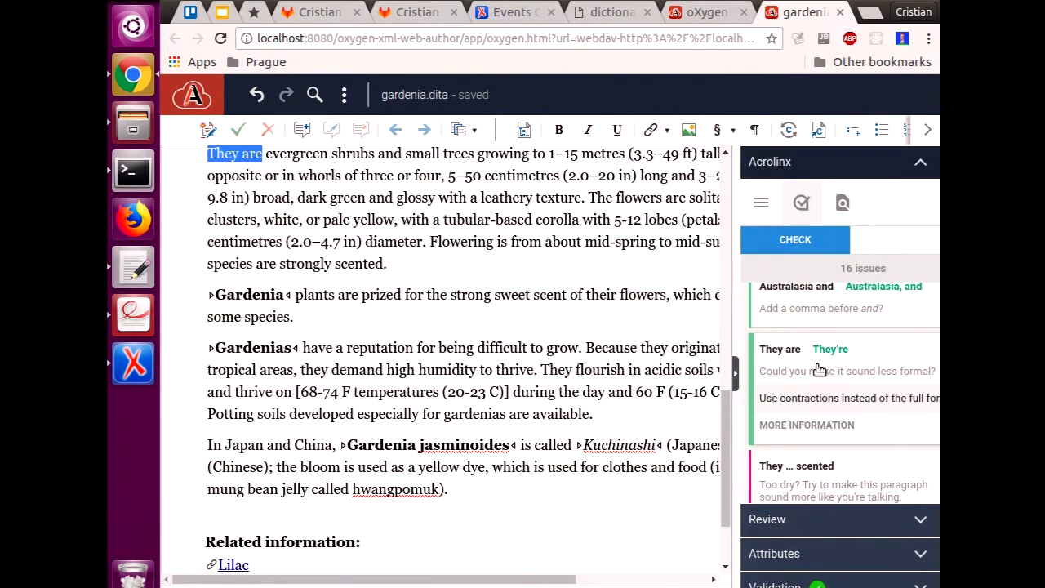
{"action": "left_click", "coordinate": [828, 349]}
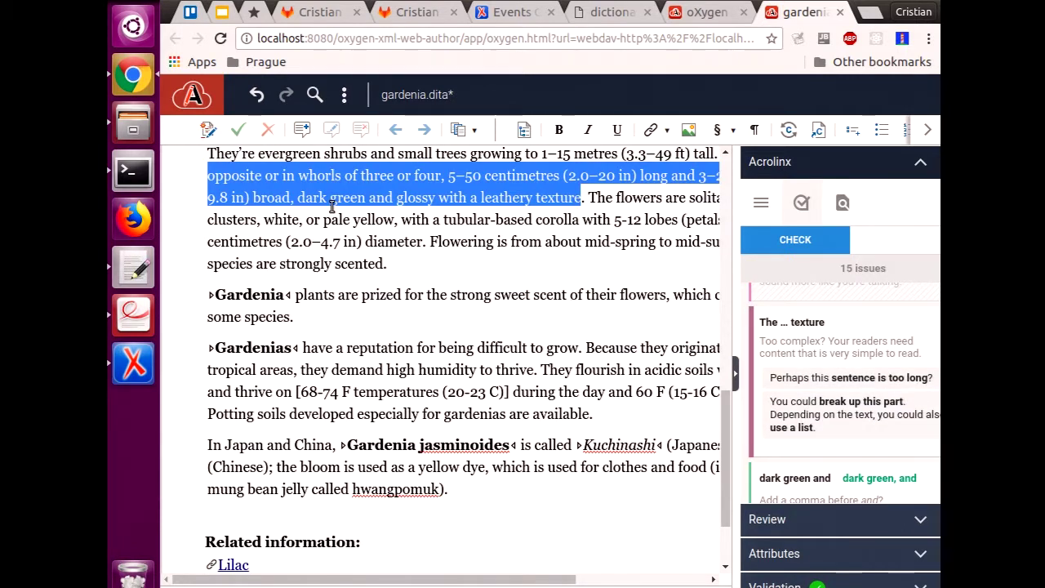
Step: Switch to the Document Viewer slides and show the "Task 3: Custom placeholders" slide
{"action": "left_click", "coordinate": [235, 157]}
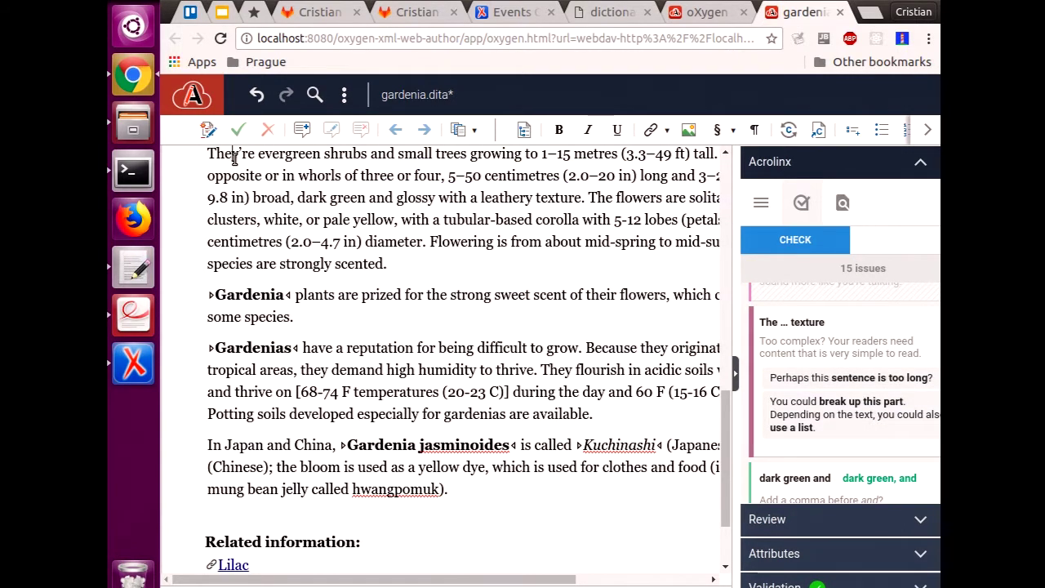
{"action": "left_click", "coordinate": [761, 202]}
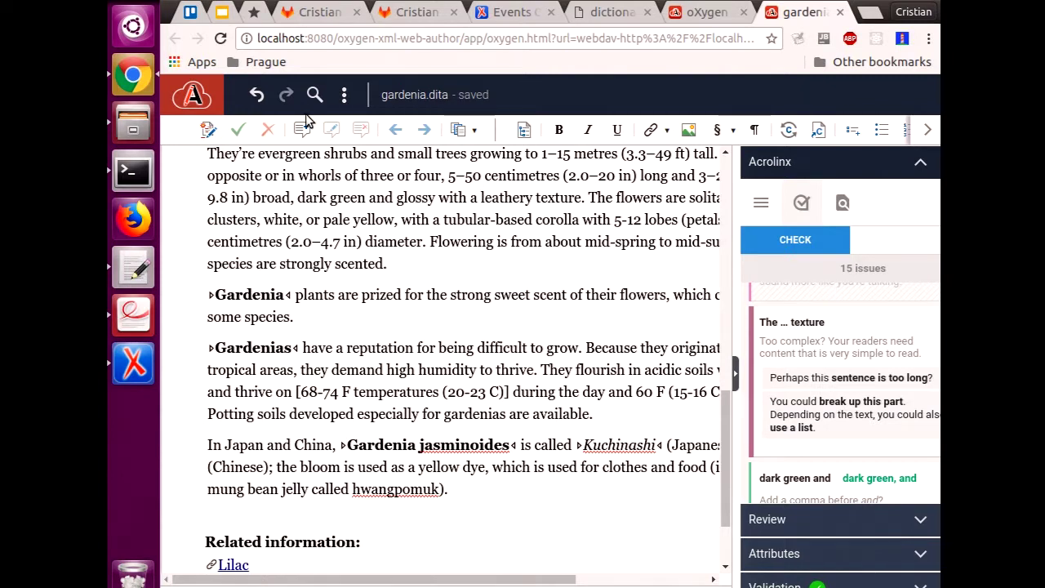
{"action": "left_click", "coordinate": [134, 312]}
{"action": "key", "text": "Right"}
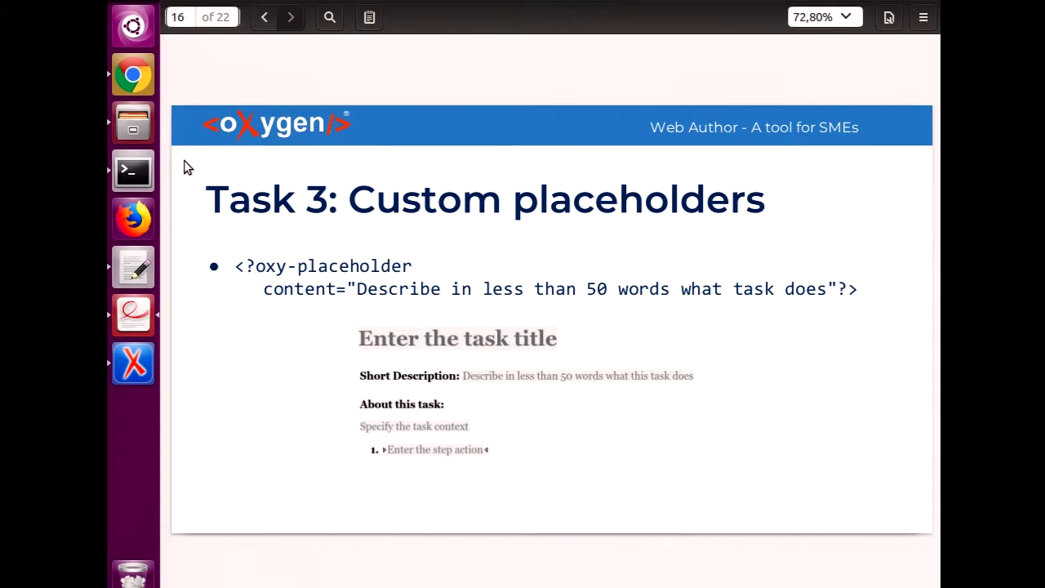
Step: Switch back to Chrome and open taskTemplate.dita from the userTemplates folder in the Perforce Helix repository
{"action": "left_click", "coordinate": [132, 72]}
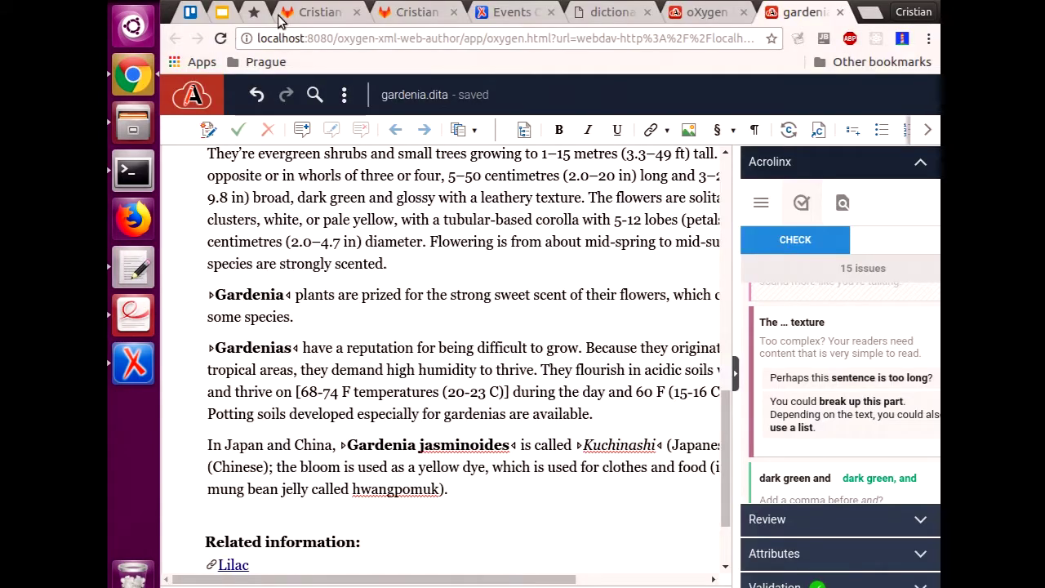
{"action": "left_click", "coordinate": [707, 12]}
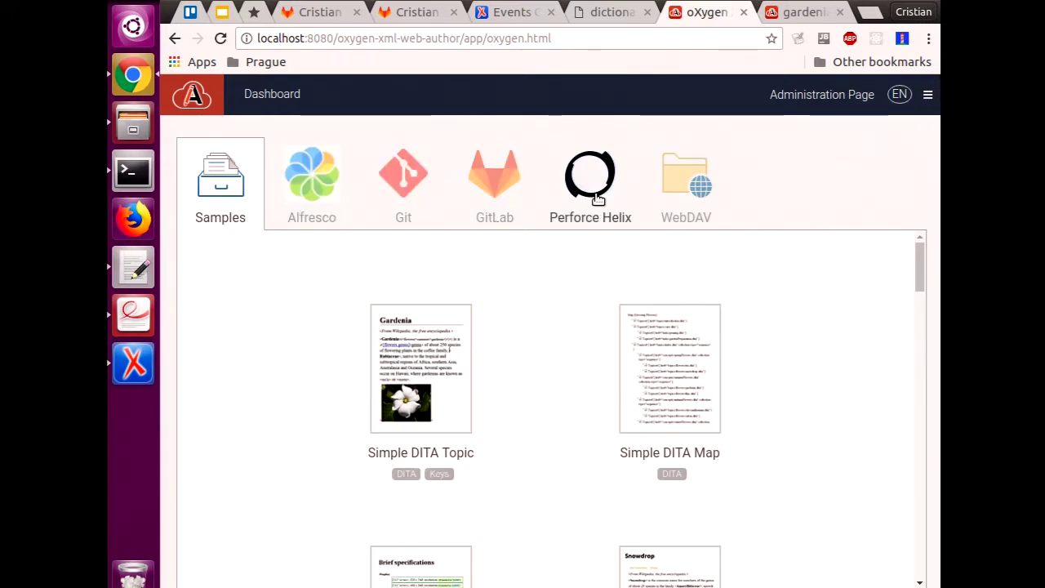
{"action": "left_click", "coordinate": [263, 62]}
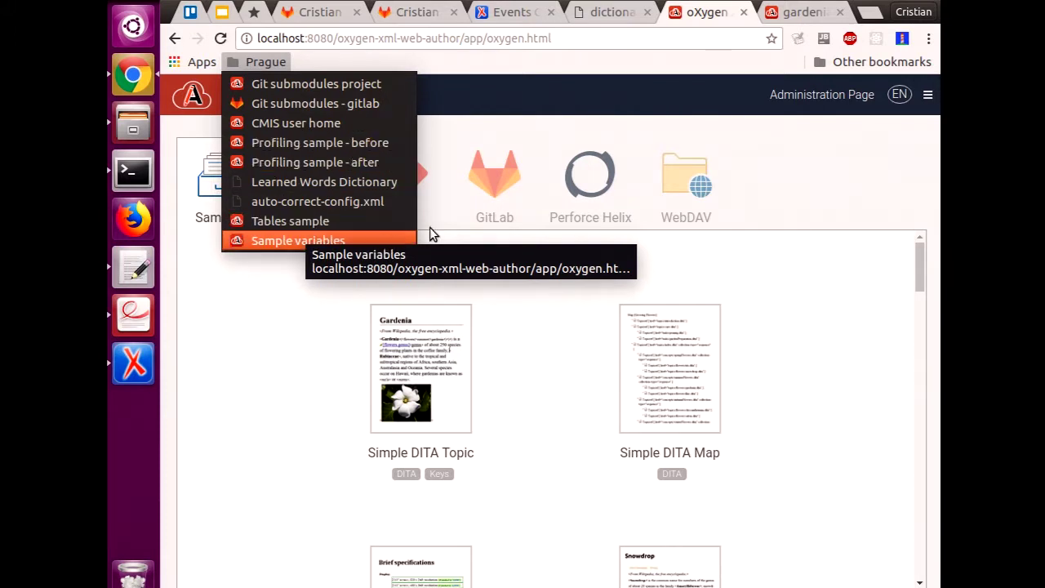
{"action": "left_click", "coordinate": [869, 196]}
{"action": "left_click", "coordinate": [604, 200]}
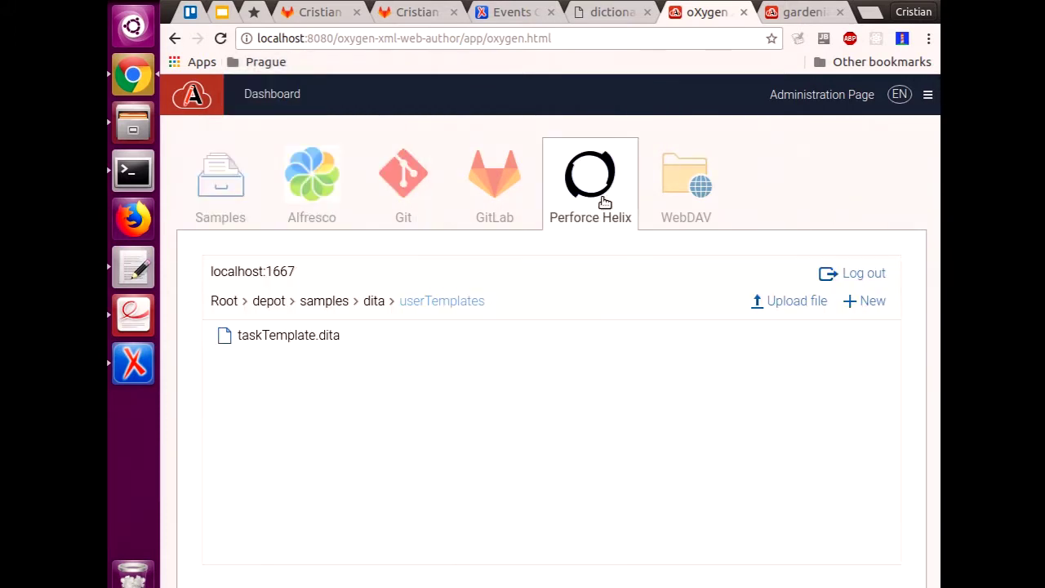
{"action": "left_click", "coordinate": [317, 338]}
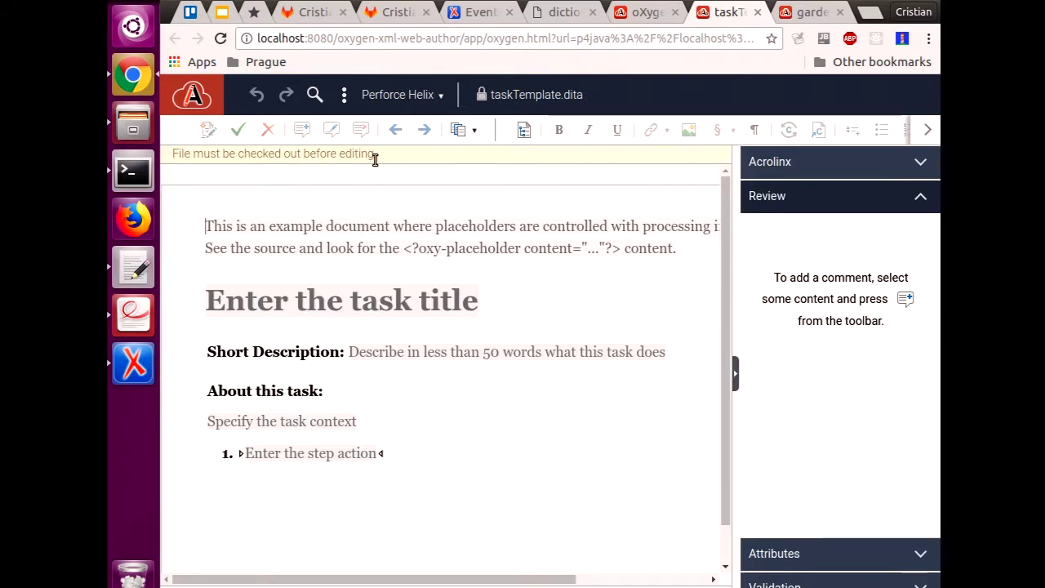
Step: Check out taskTemplate.dita from Perforce Helix for editing and place the cursor in its title placeholder
{"action": "left_click", "coordinate": [435, 96]}
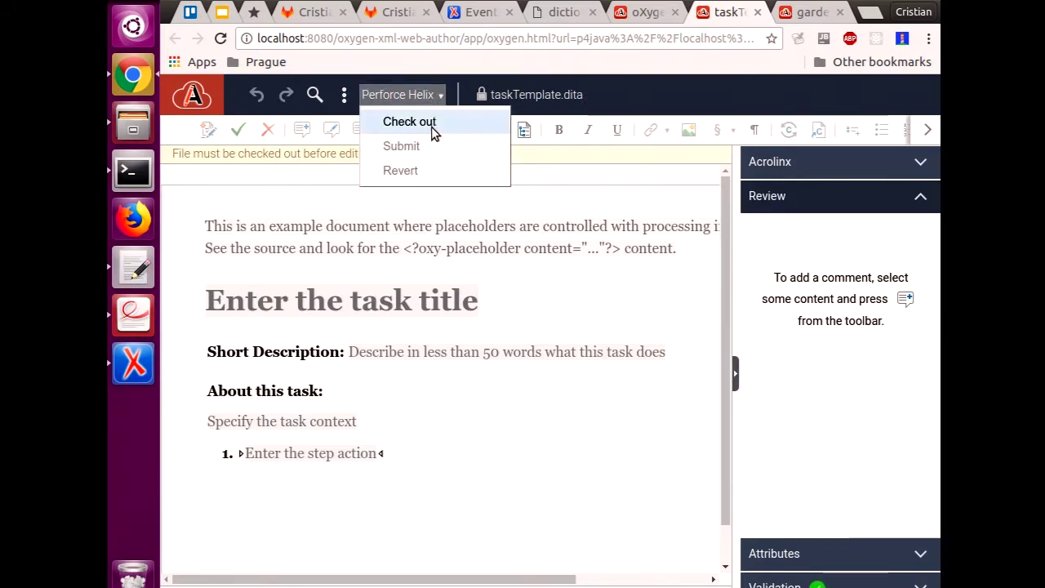
{"action": "left_click", "coordinate": [432, 126]}
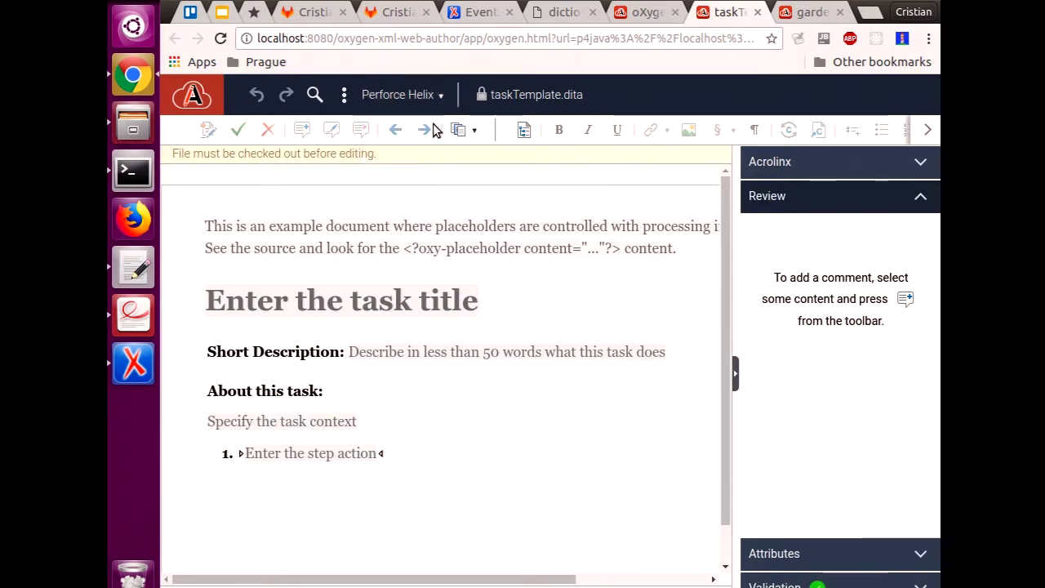
{"action": "left_click", "coordinate": [400, 280]}
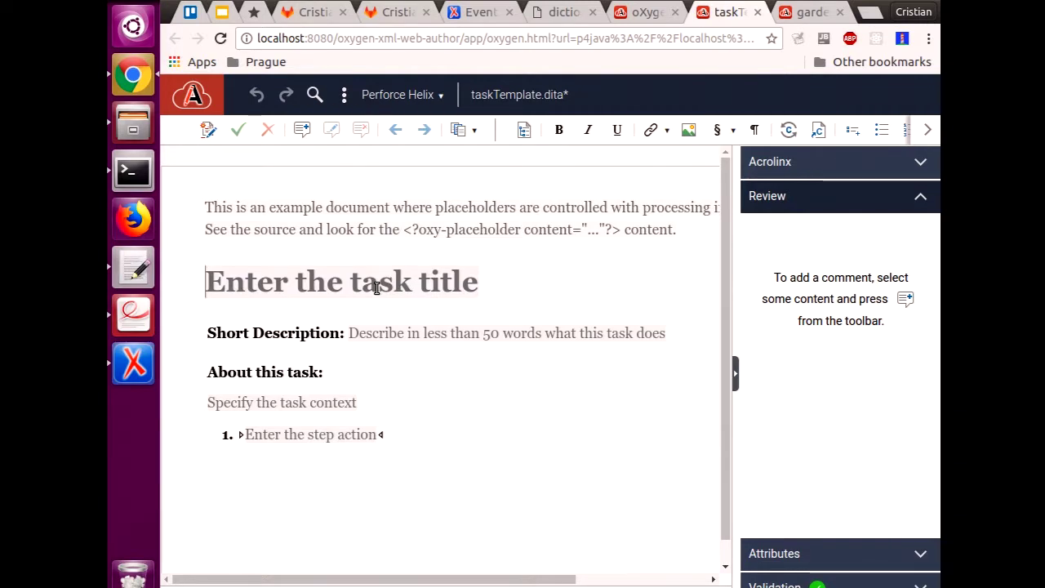
Step: View the template as XML and highlight the title's oxy-placeholder instruction and its content text "Enter the task title"
{"action": "left_click", "coordinate": [345, 96]}
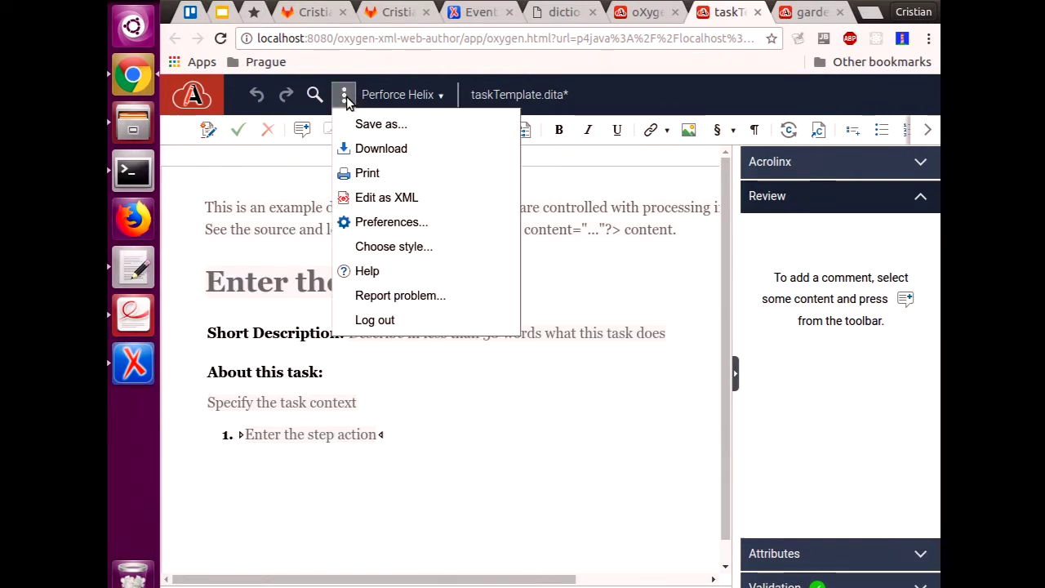
{"action": "left_click", "coordinate": [379, 203]}
{"action": "left_click", "coordinate": [261, 186]}
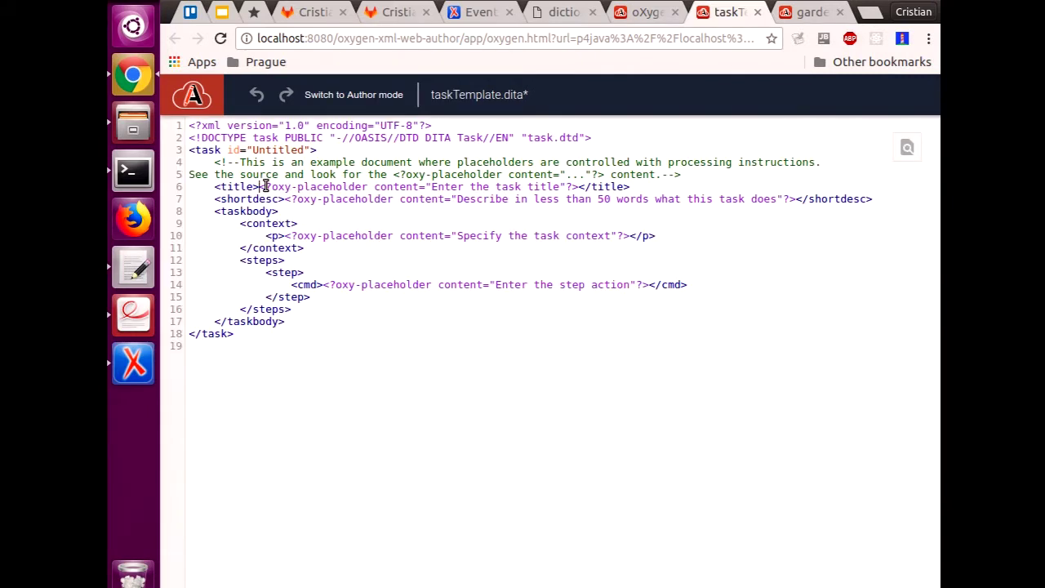
{"action": "left_click_drag", "start_coordinate": [261, 186], "coordinate": [370, 186]}
{"action": "left_click", "coordinate": [370, 188]}
{"action": "left_click_drag", "start_coordinate": [433, 186], "coordinate": [560, 186]}
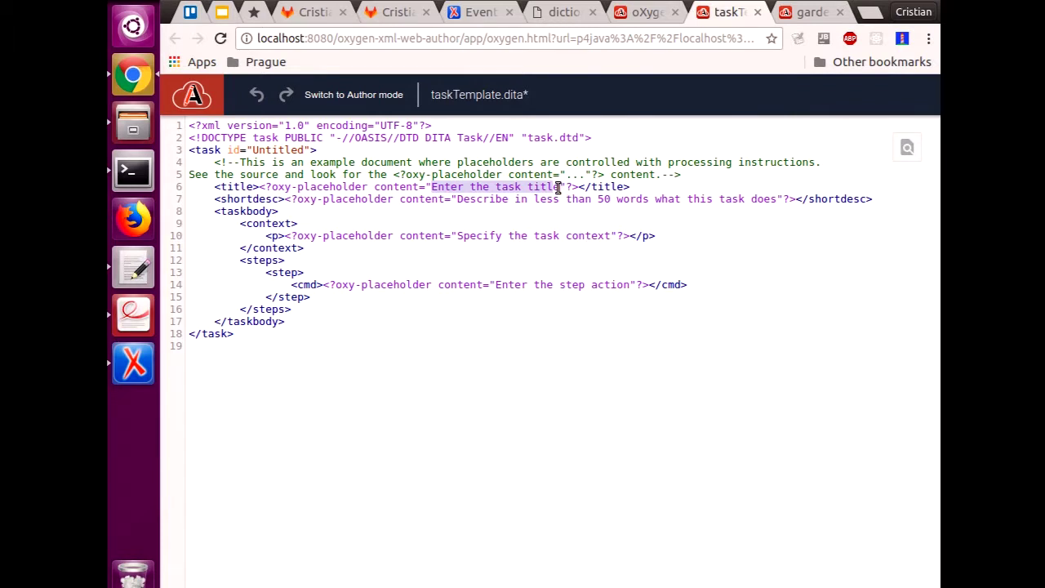
{"action": "left_click", "coordinate": [559, 188]}
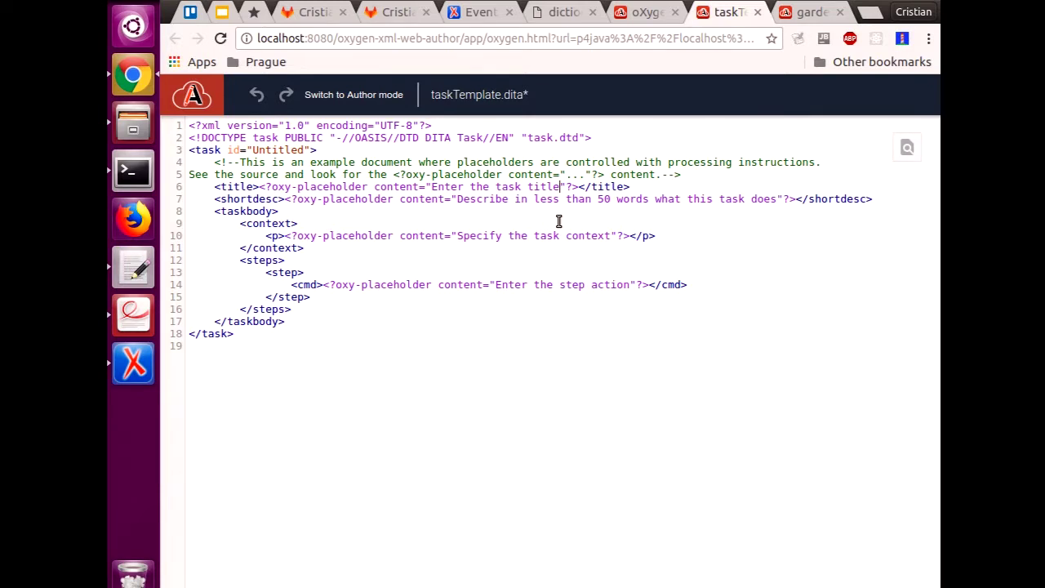
Step: Return the template to Author mode, and switch to Document Viewer to show the "Task 4: Add markup" slide
{"action": "left_click", "coordinate": [372, 102]}
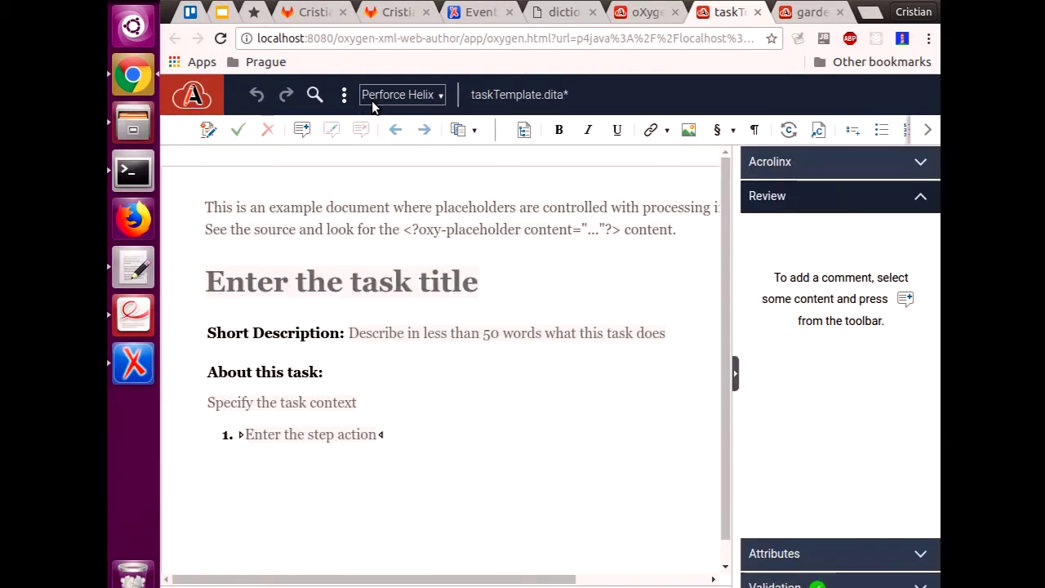
{"action": "left_click", "coordinate": [127, 314]}
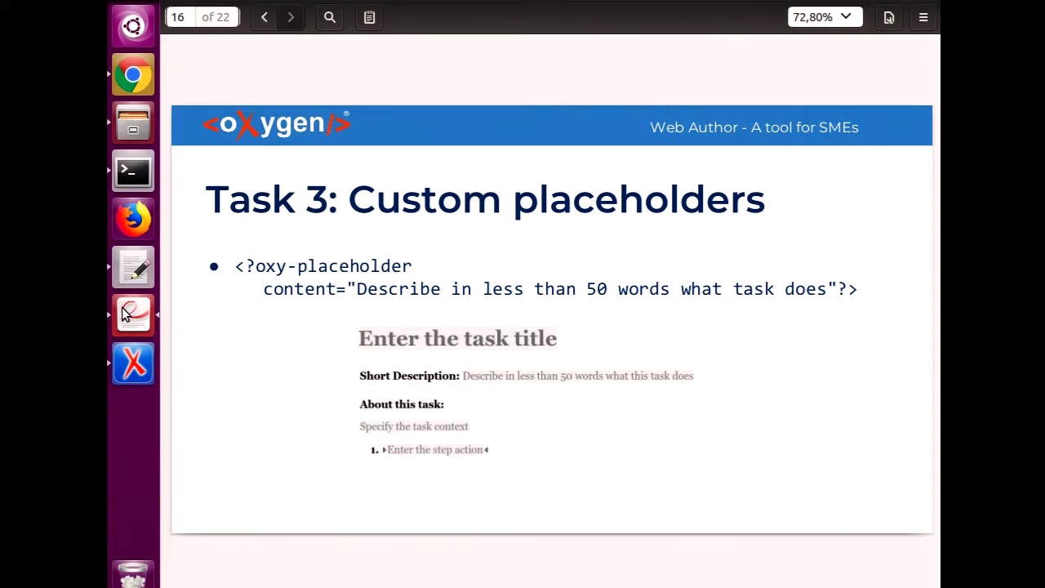
{"action": "key", "text": "Right"}
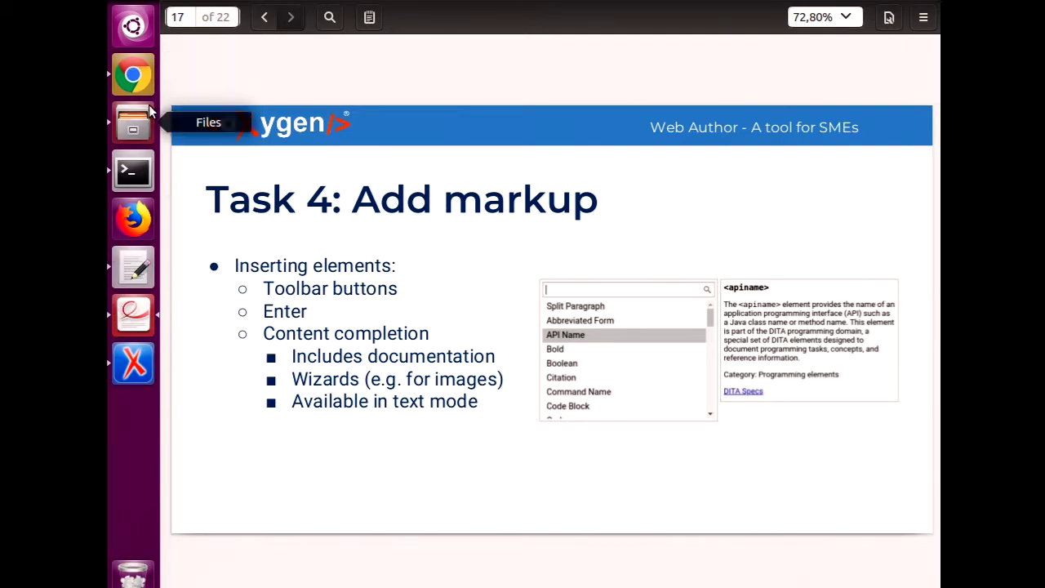
Step: Switch back to Chrome and open the Simple DITA Topic sample from the Web Author dashboard
{"action": "left_click", "coordinate": [133, 75]}
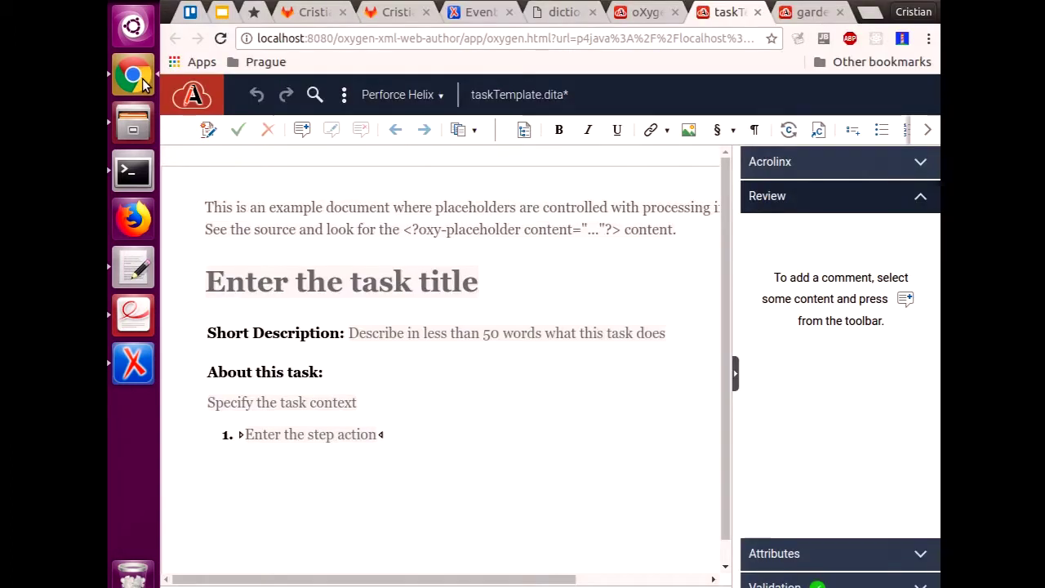
{"action": "key", "text": "ctrl+shift+Tab"}
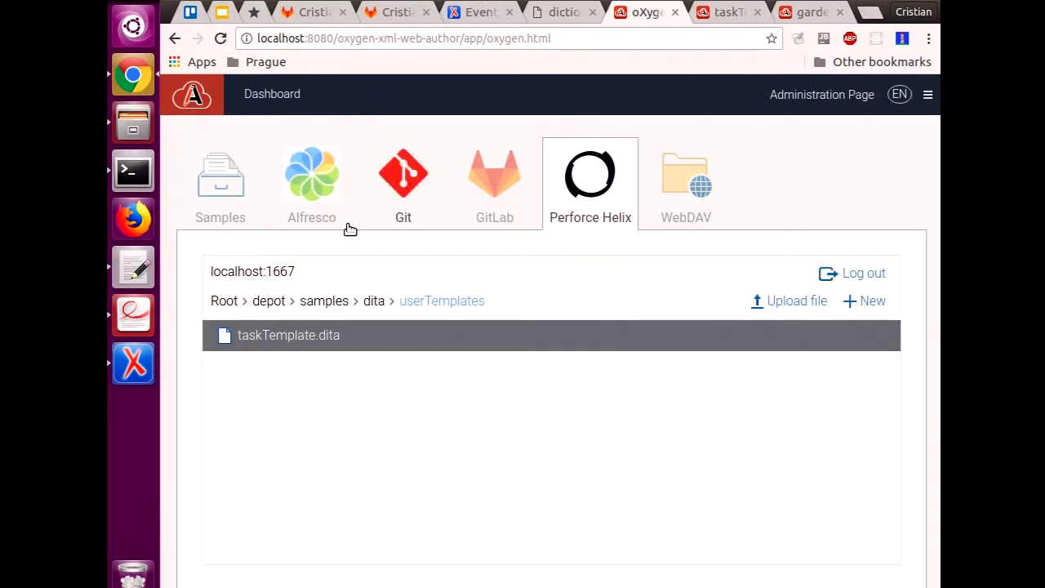
{"action": "left_click", "coordinate": [214, 162]}
{"action": "left_click", "coordinate": [382, 347]}
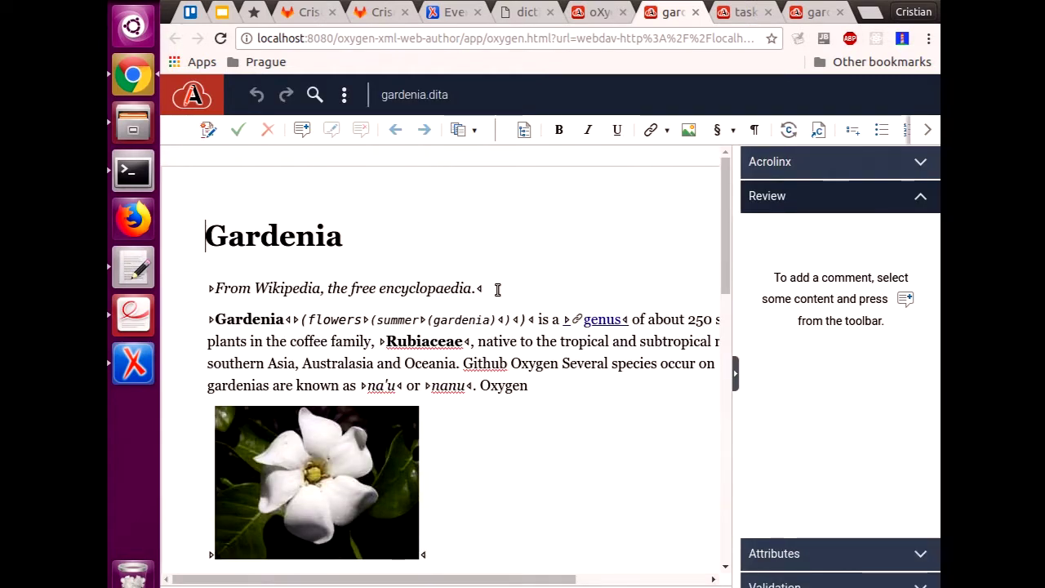
Step: In the line under the Gardenia title, make "encyclopaedia" bold and turn "Wikipedia" into a web link to wikipedia.co
{"action": "double_click", "coordinate": [423, 289]}
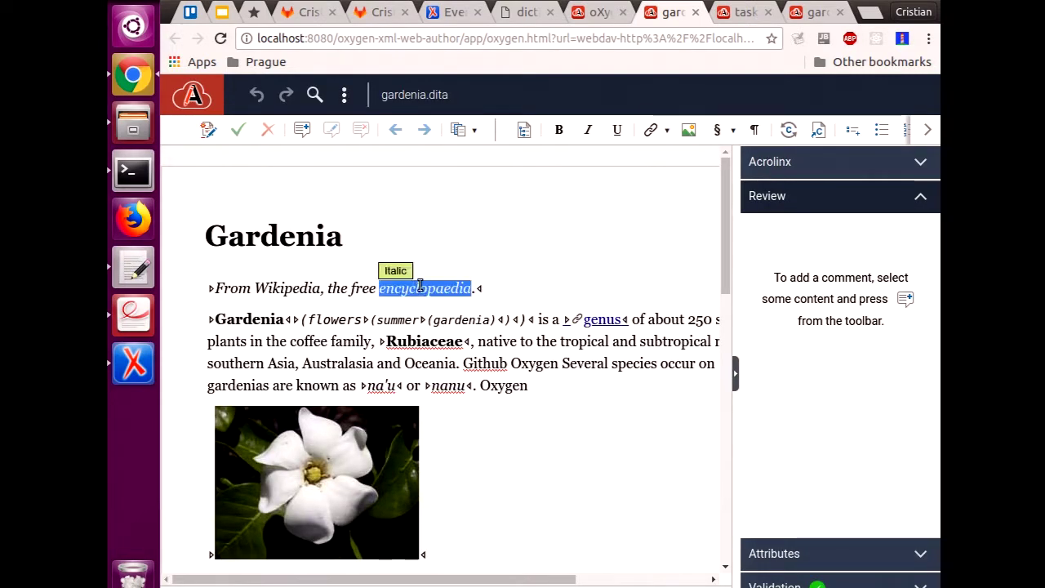
{"action": "left_click", "coordinate": [560, 132]}
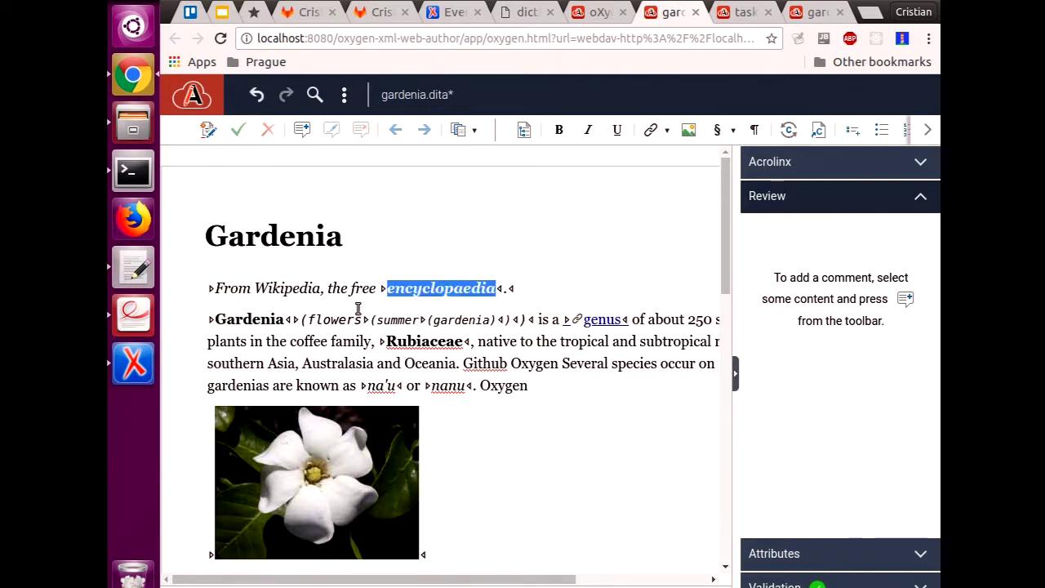
{"action": "left_click", "coordinate": [303, 288]}
{"action": "double_click", "coordinate": [304, 288]}
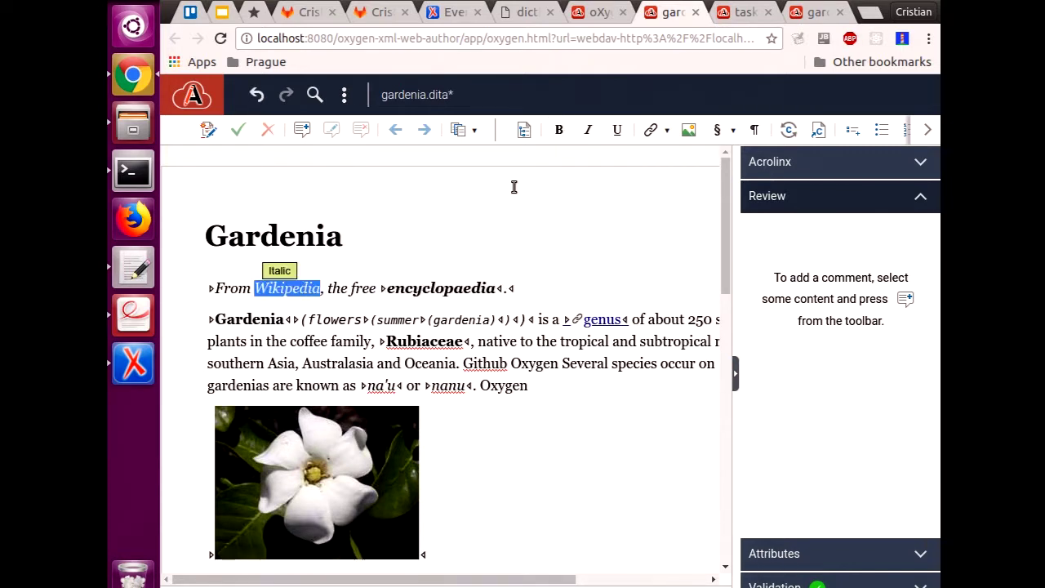
{"action": "left_click", "coordinate": [666, 132]}
{"action": "left_click", "coordinate": [684, 209]}
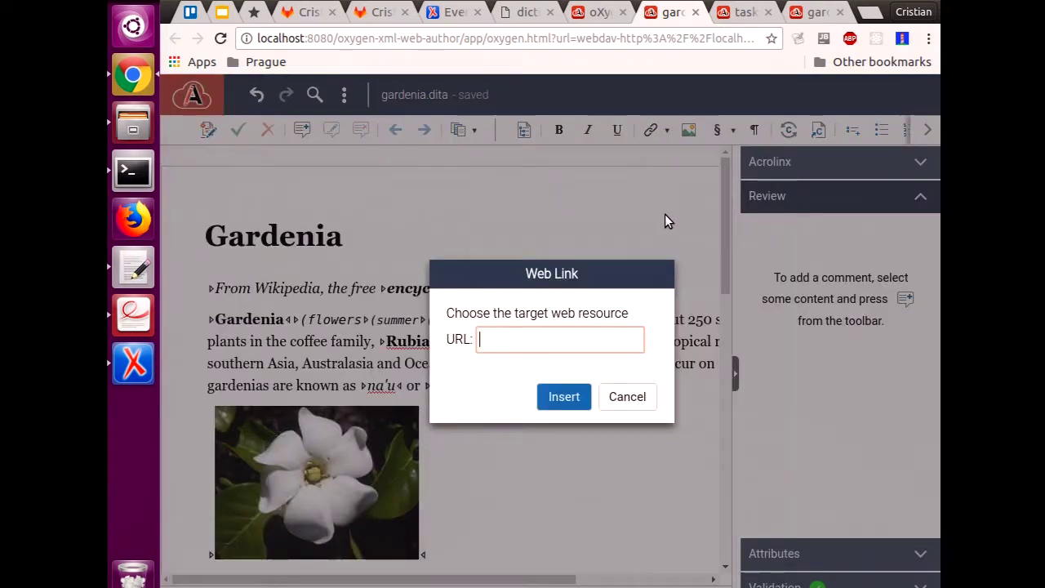
{"action": "type", "text": "wikipedia.co"}
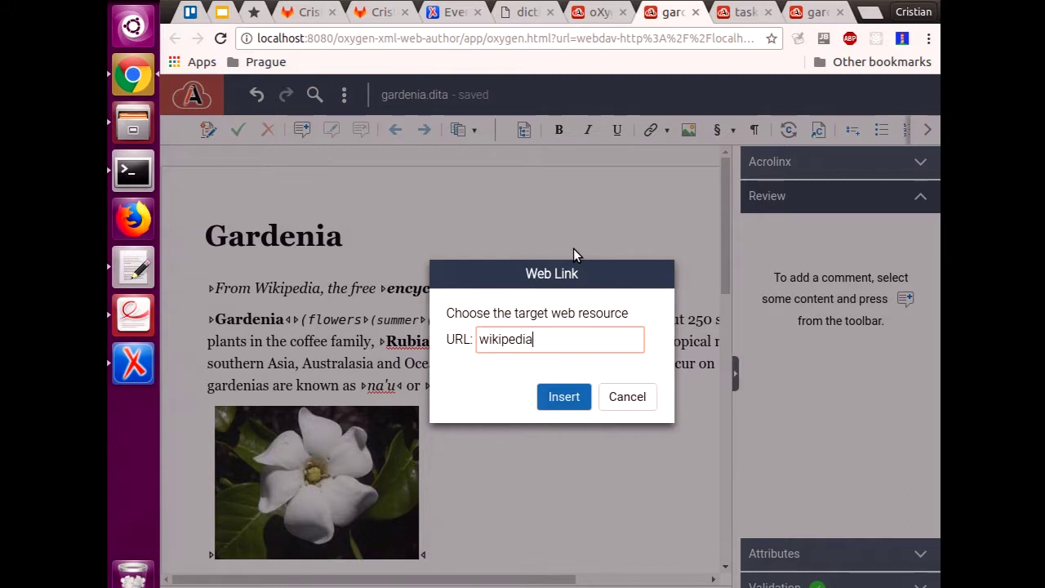
{"action": "key", "text": "Return"}
{"action": "left_click", "coordinate": [292, 288]}
{"action": "mouse_move", "coordinate": [271, 292]}
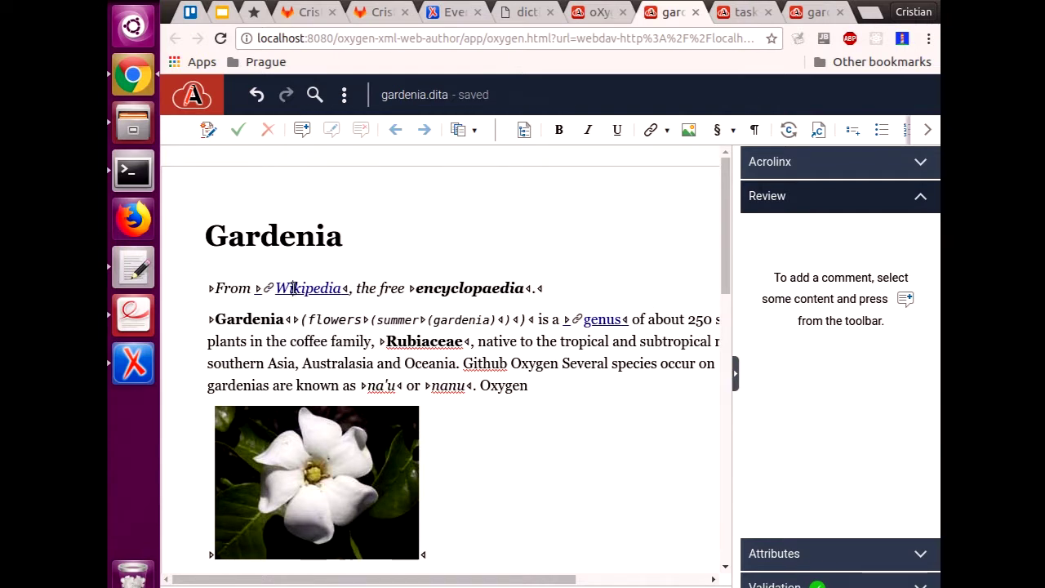
Step: Open the file chooser for inserting an image and cancel it without choosing a file
{"action": "left_click", "coordinate": [689, 131]}
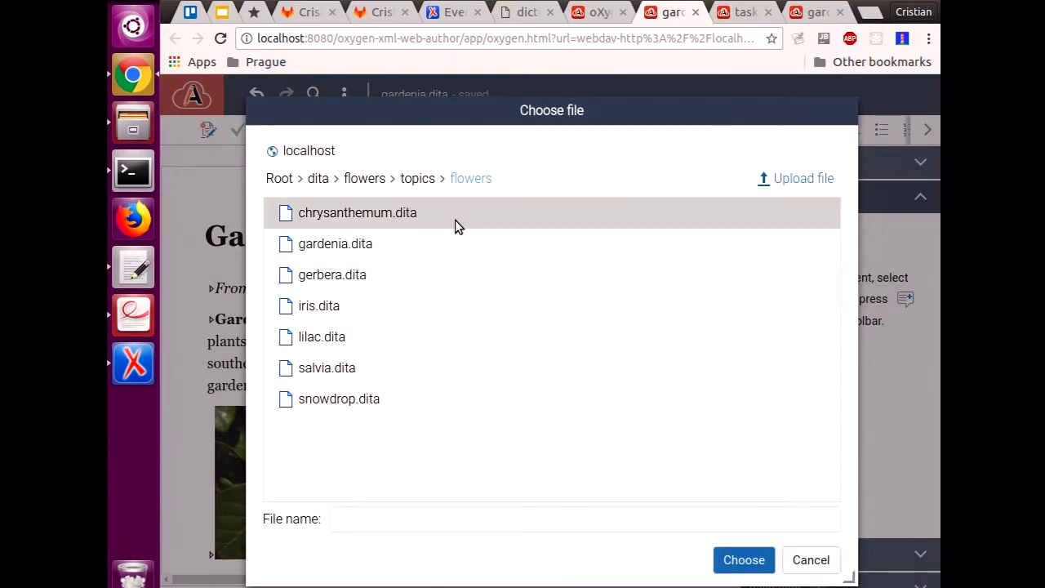
{"action": "left_click", "coordinate": [810, 560]}
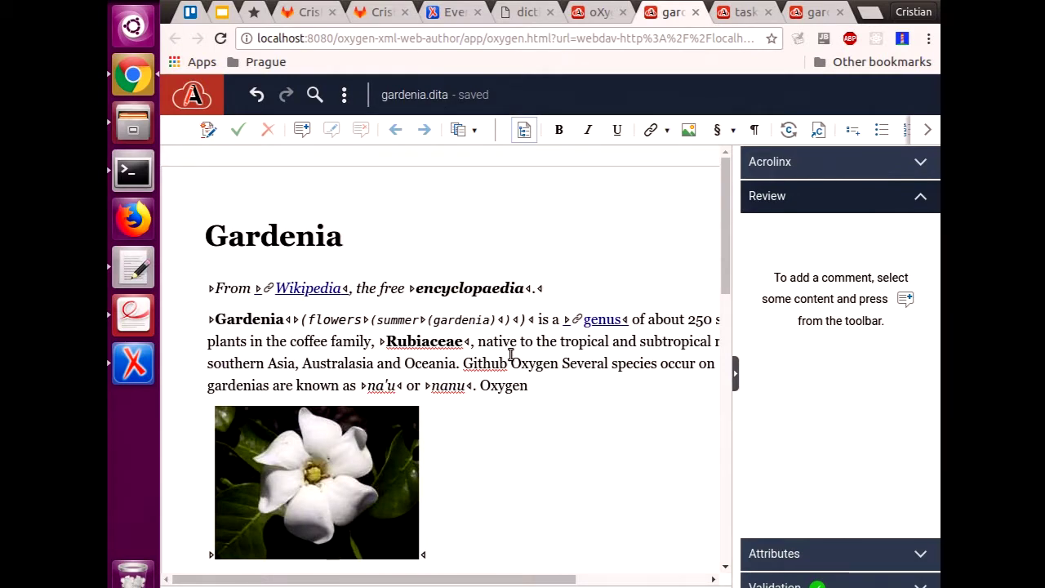
Step: Insert a bulleted list below the Wikipedia line with the items "asdasdasd" and "asdasdasdasd"
{"action": "left_click", "coordinate": [563, 284]}
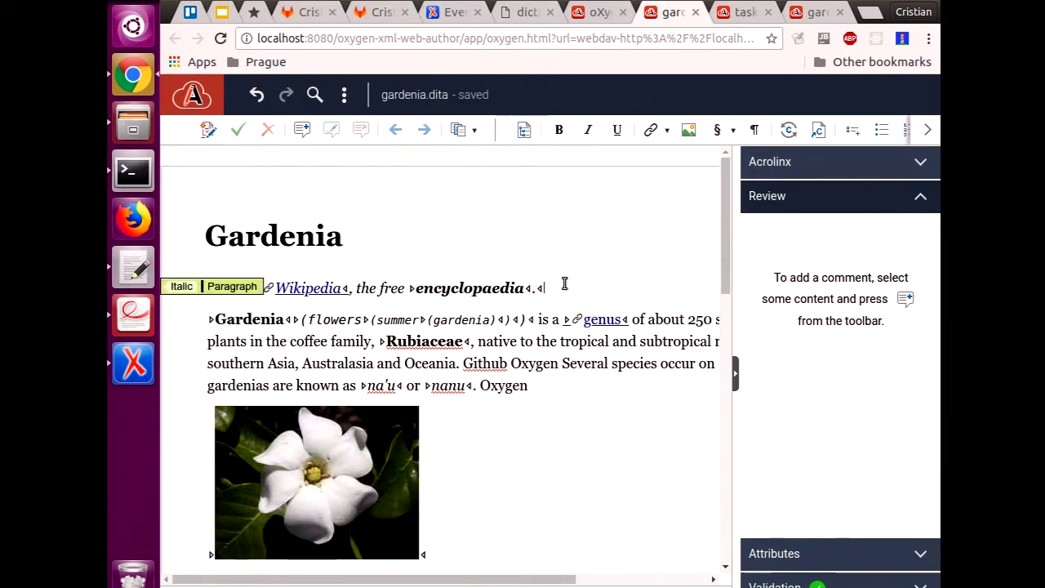
{"action": "key", "text": "Return"}
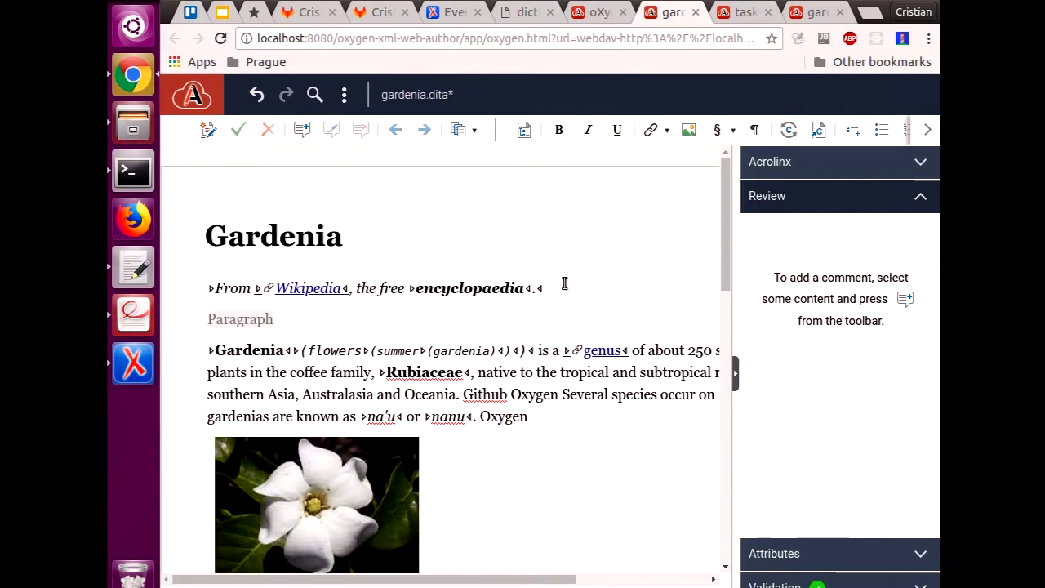
{"action": "left_click", "coordinate": [880, 131]}
{"action": "type", "text": "asdasdas"}
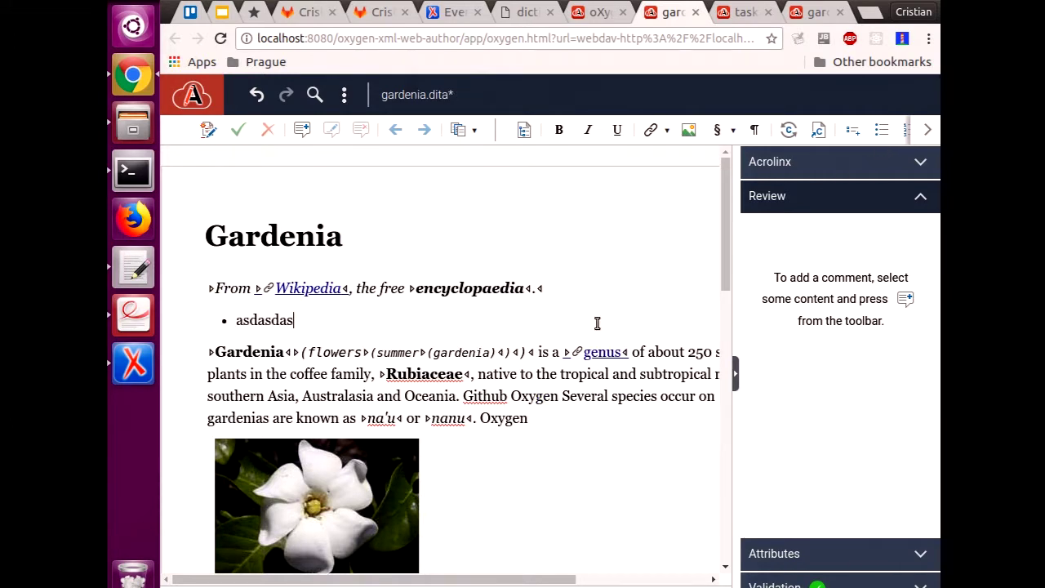
{"action": "type", "text": "d"}
{"action": "key", "text": "Return"}
{"action": "type", "text": "asdasdasdasd"}
Step: End the bulleted list and enter "asdasd" in a new paragraph below it
{"action": "key", "text": "Return"}
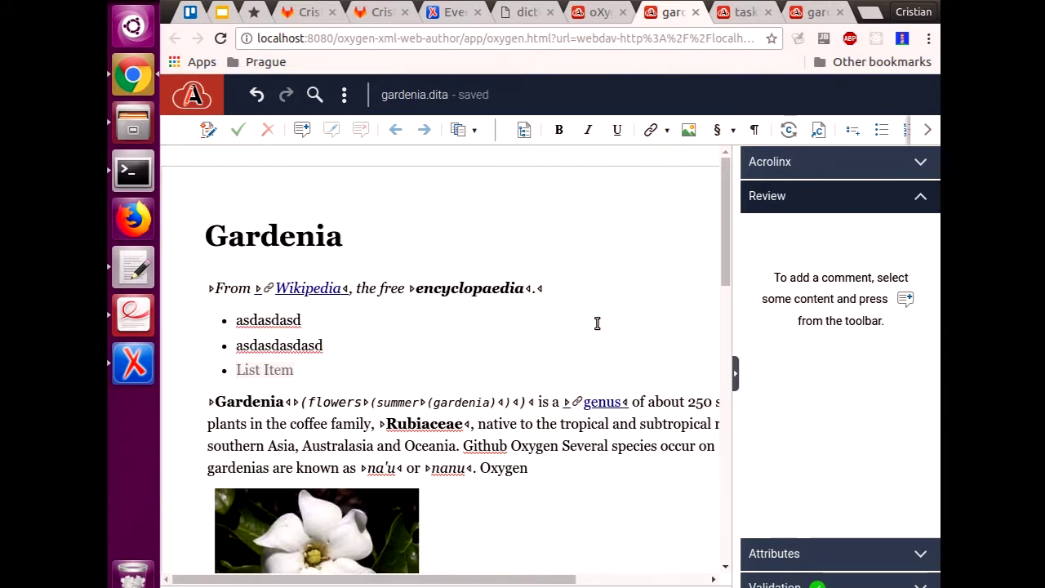
{"action": "key", "text": "Return"}
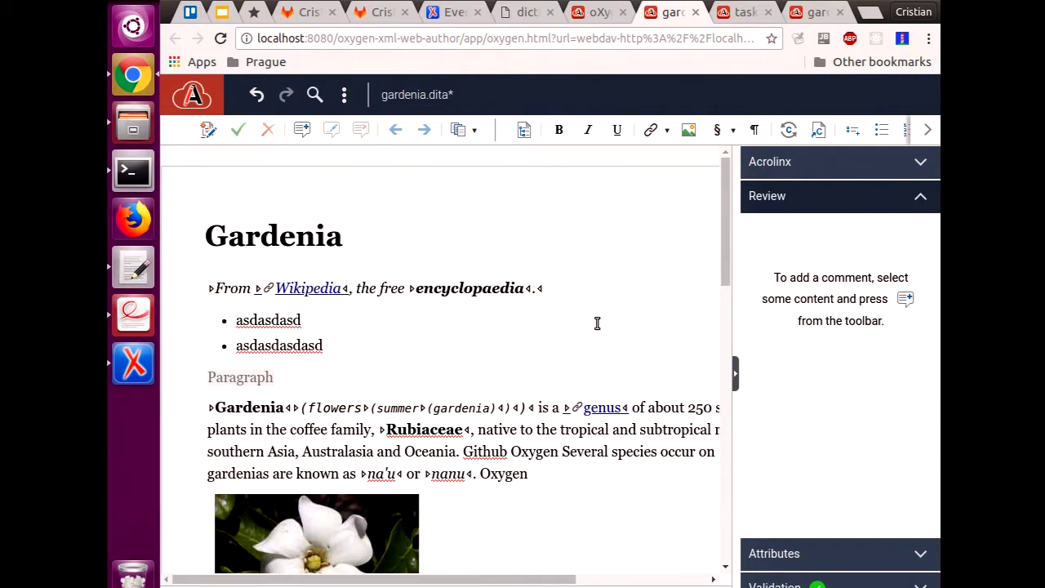
{"action": "type", "text": "asdasd"}
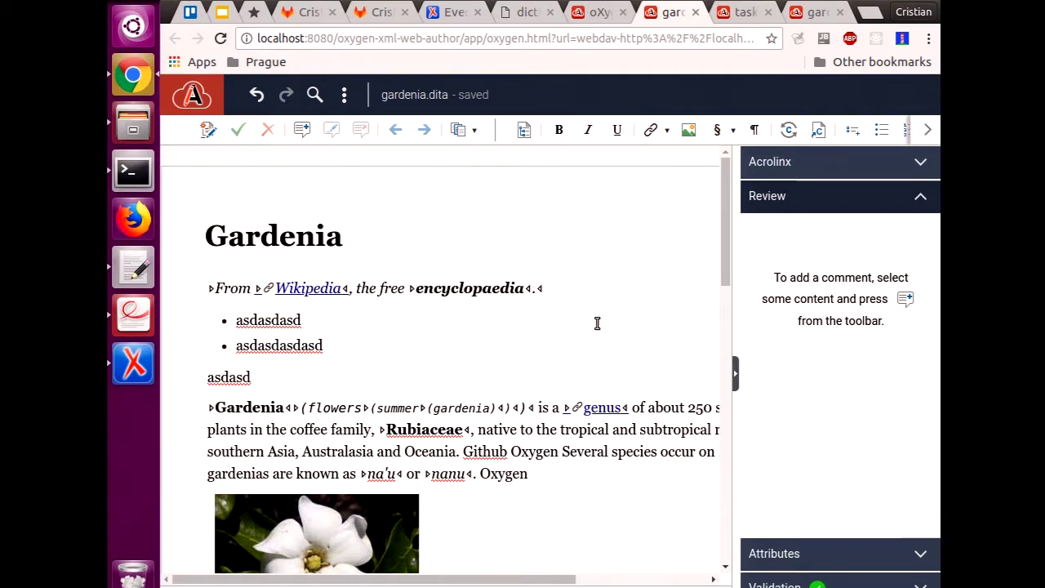
Step: At the end of the "asdasd" paragraph, look up "api" and "p" among the insertable elements and view their documentation
{"action": "key", "text": "Return"}
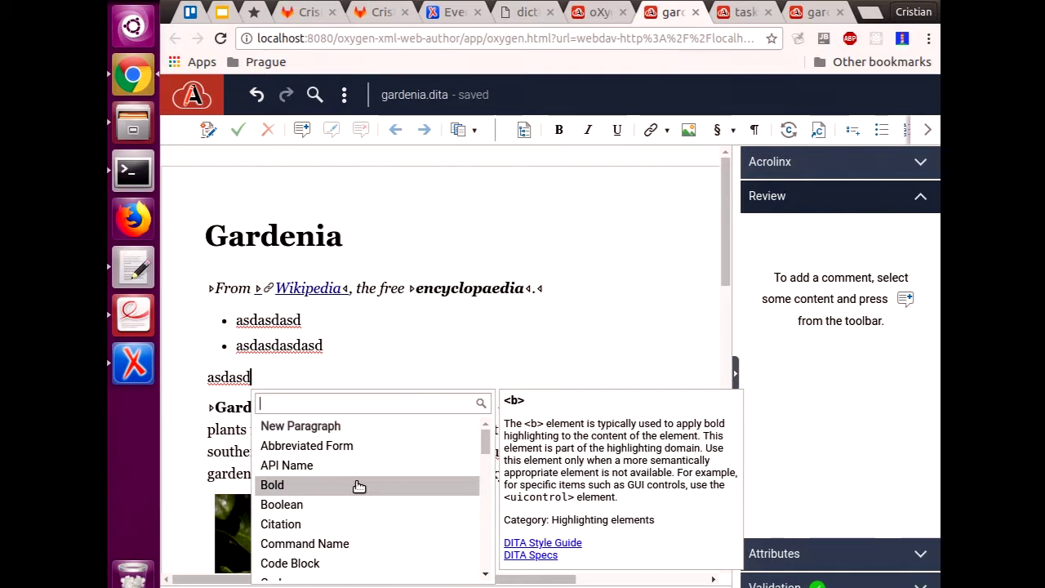
{"action": "type", "text": "api"}
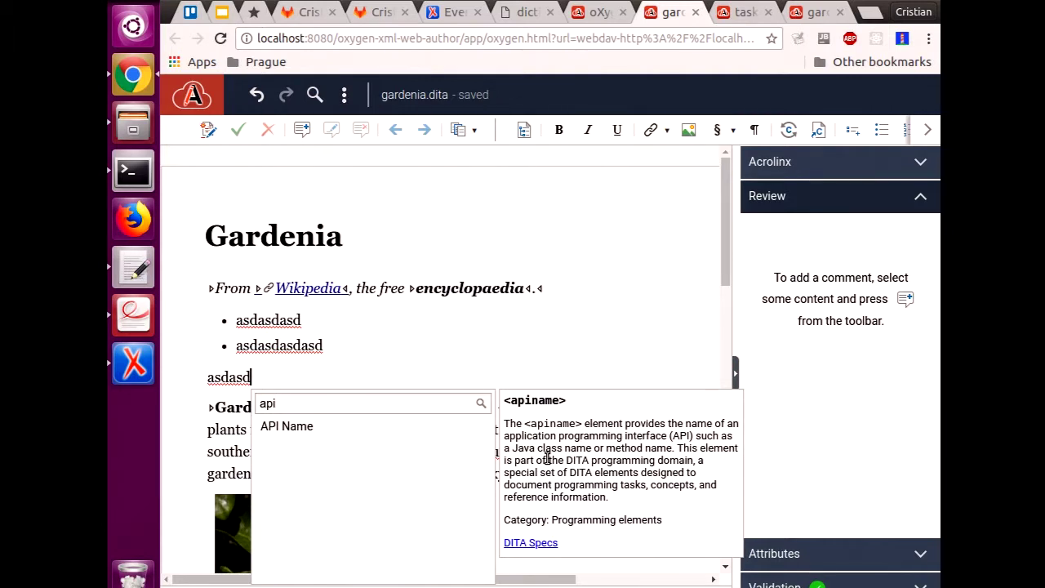
{"action": "key", "text": "BackSpace"}
{"action": "key", "text": "BackSpace"}
{"action": "key", "text": "BackSpace"}
{"action": "type", "text": "p"}
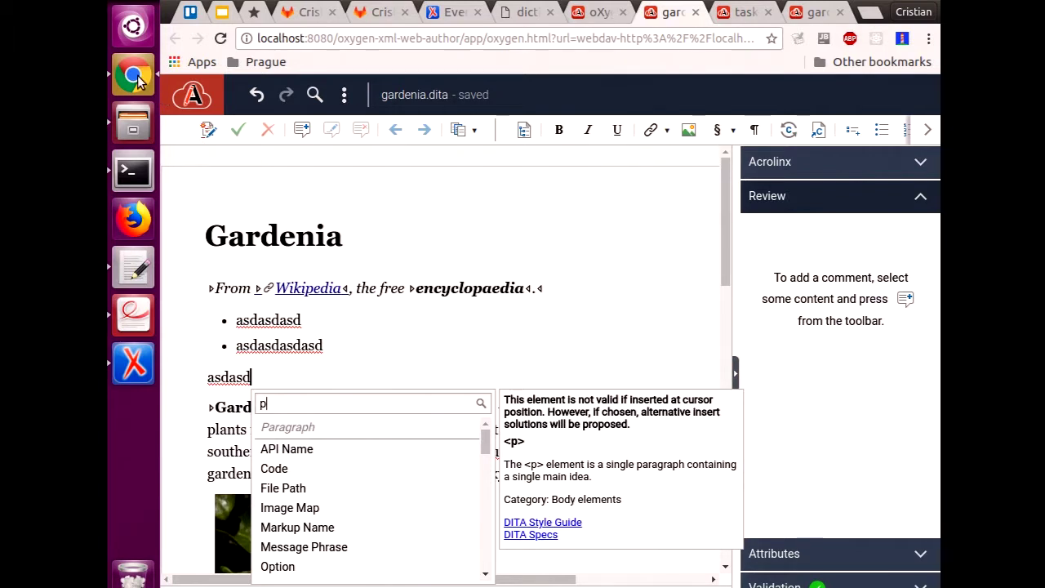
{"action": "left_click", "coordinate": [134, 316]}
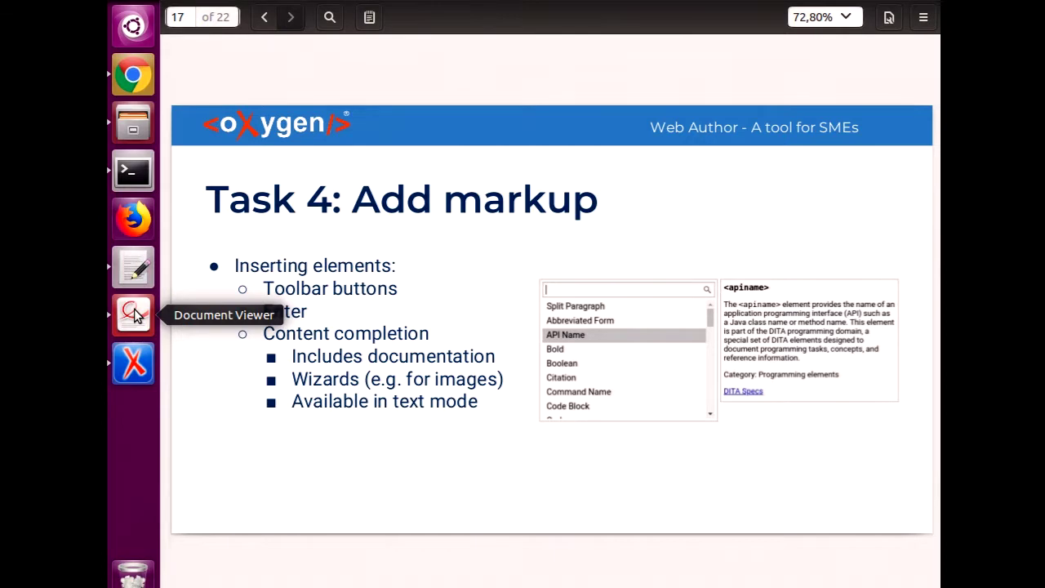
{"action": "left_click", "coordinate": [133, 75]}
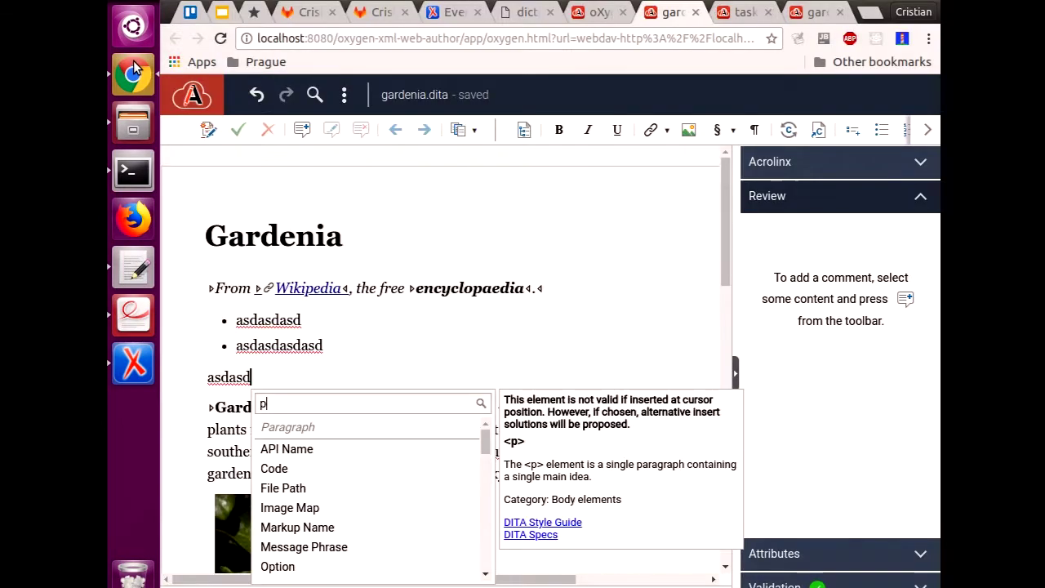
Step: Switch gardenia.dita to XML source editing and insert a section element with dir="lro" directly below the opening body tag
{"action": "left_click", "coordinate": [342, 96]}
{"action": "left_click", "coordinate": [343, 94]}
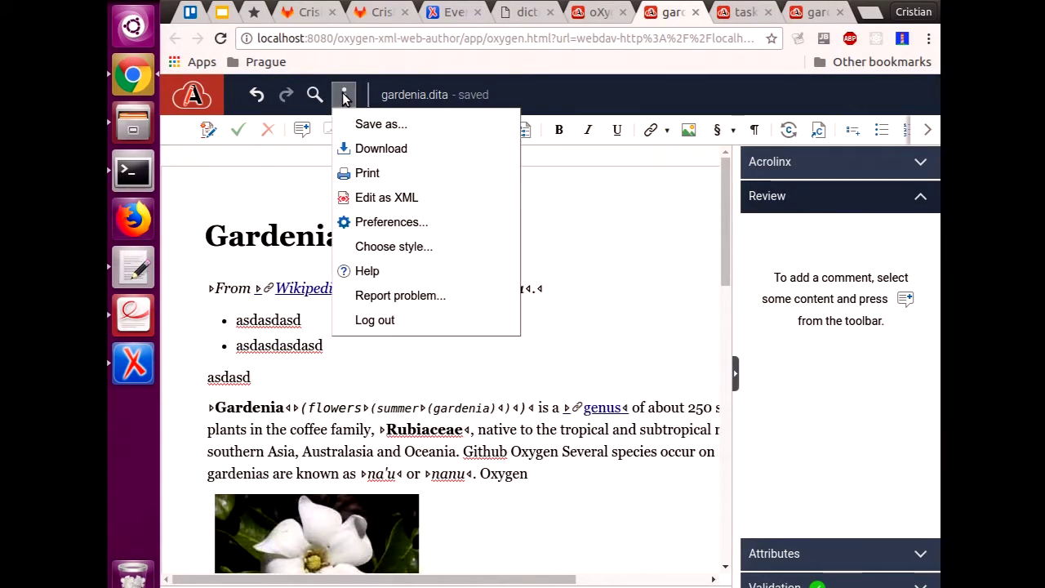
{"action": "left_click", "coordinate": [381, 199]}
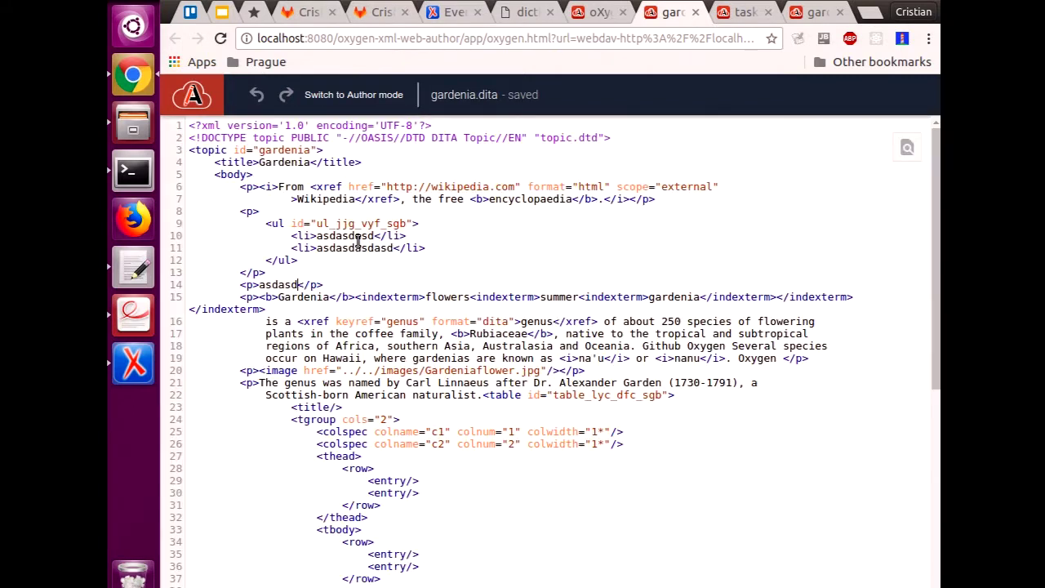
{"action": "key", "text": "Return"}
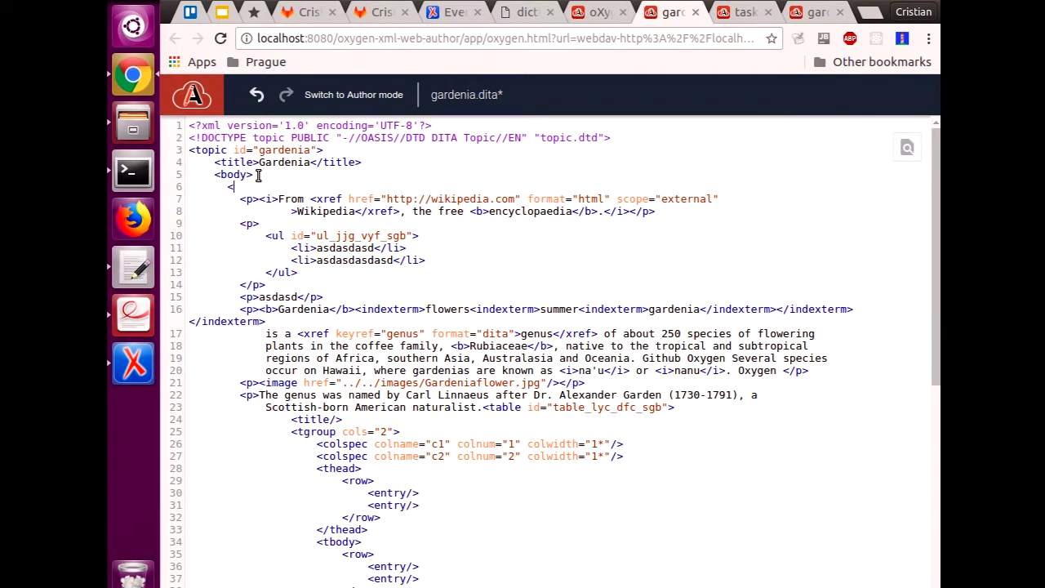
{"action": "key", "text": "Down"}
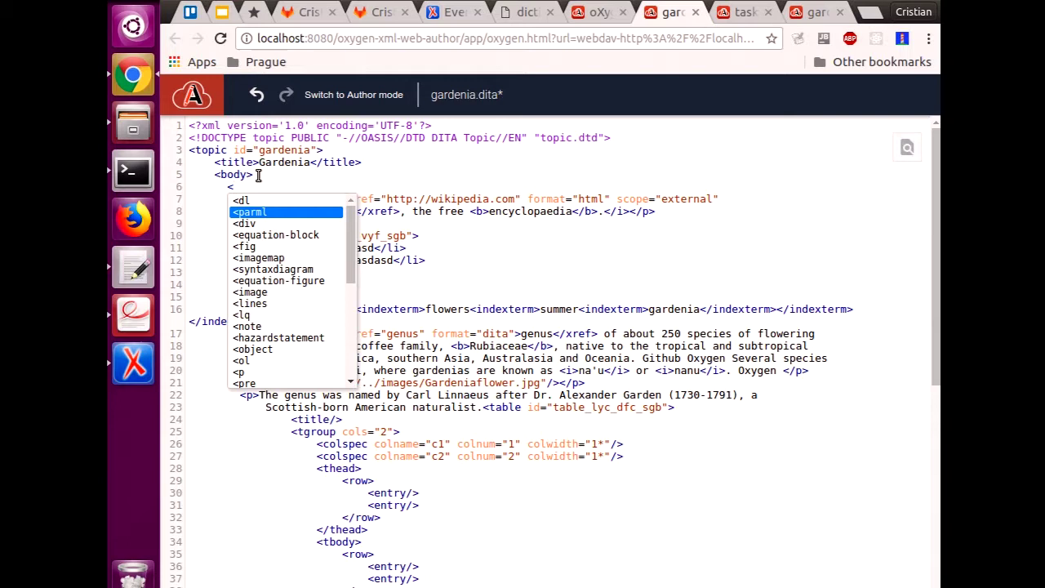
{"action": "key", "text": "Down"}
{"action": "key", "text": "Down"}
{"action": "key", "text": "Down"}
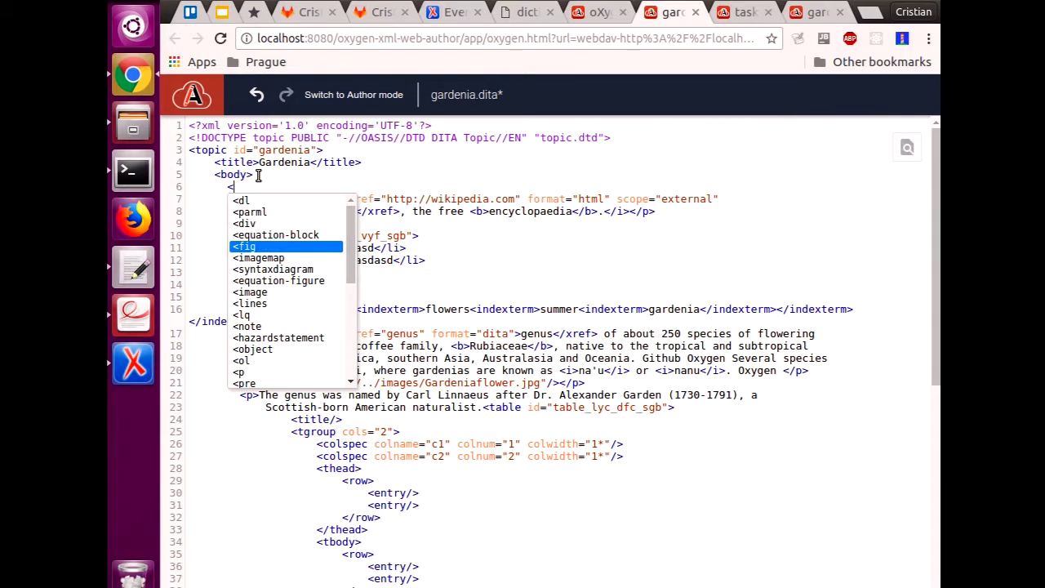
{"action": "type", "text": "section dir="}
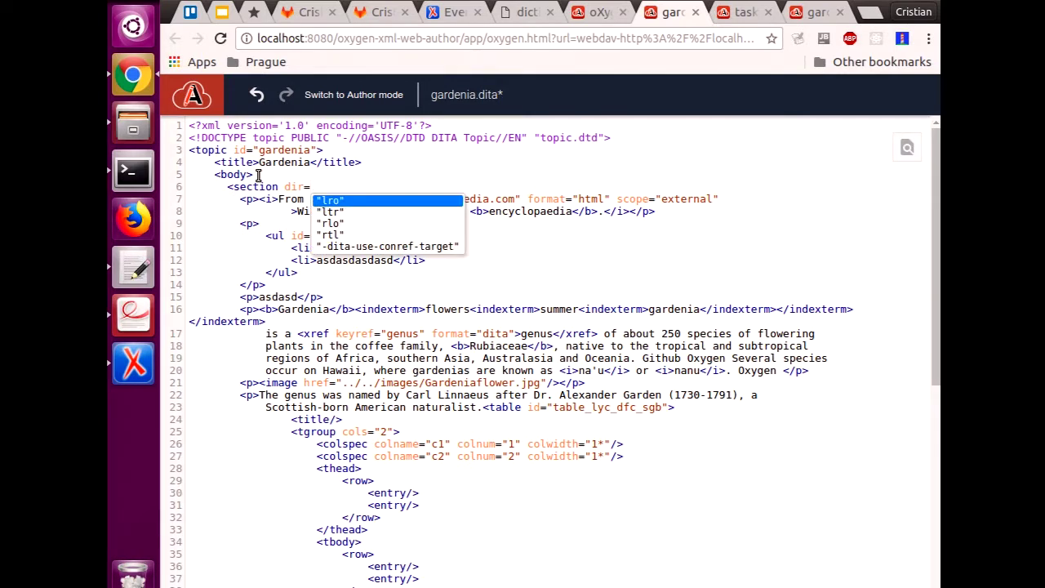
{"action": "key", "text": "Return"}
{"action": "type", "text": "></"}
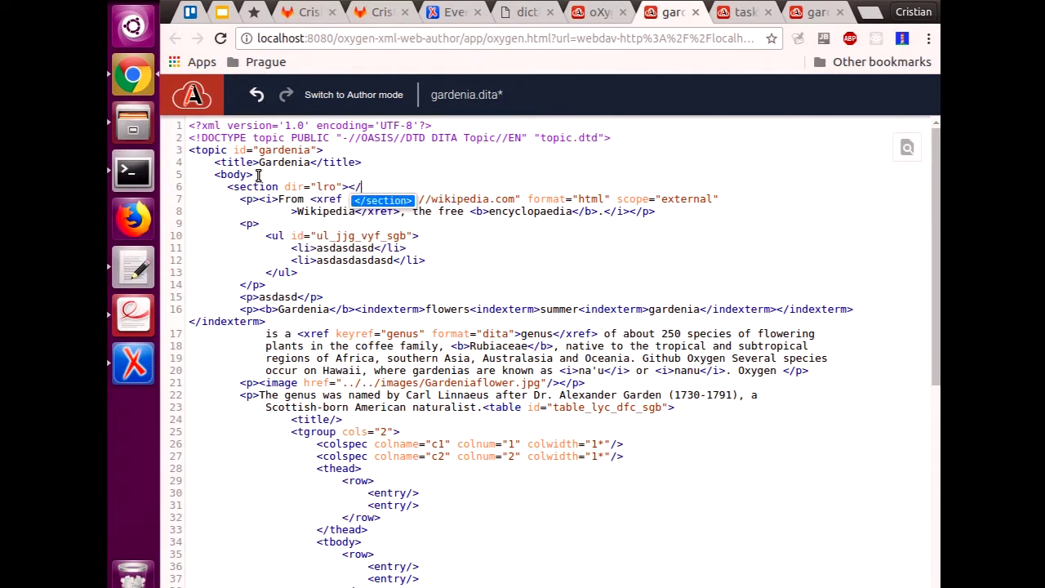
Step: Select the new section element in the source and return the topic to Author mode
{"action": "key", "text": "shift+Left"}
{"action": "key", "text": "shift+Left"}
{"action": "key", "text": "shift+Left"}
{"action": "key", "text": "shift+Left"}
{"action": "key", "text": "shift+Left"}
{"action": "key", "text": "shift+Left"}
{"action": "key", "text": "shift+Left"}
{"action": "key", "text": "shift+Left"}
{"action": "key", "text": "shift+Left"}
{"action": "key", "text": "shift+Left"}
{"action": "key", "text": "shift+Left"}
{"action": "key", "text": "shift+Left"}
{"action": "key", "text": "shift+Left"}
{"action": "key", "text": "shift+Left"}
{"action": "key", "text": "shift+Left"}
{"action": "key", "text": "shift+Left"}
{"action": "key", "text": "shift+Left"}
{"action": "key", "text": "shift+Left"}
{"action": "key", "text": "shift+Left"}
{"action": "key", "text": "shift+Left"}
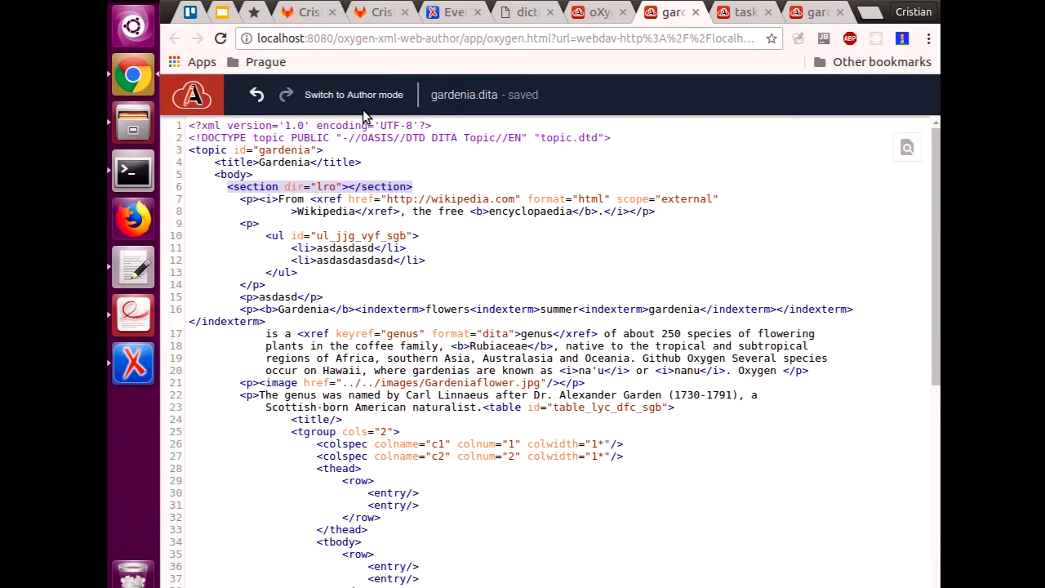
{"action": "left_click", "coordinate": [377, 186]}
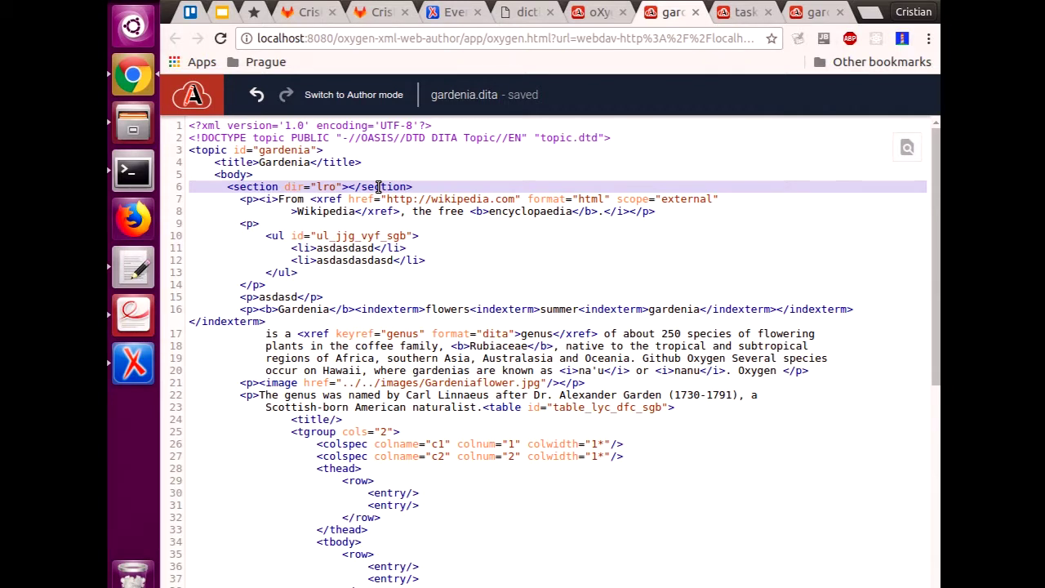
{"action": "left_click", "coordinate": [360, 94]}
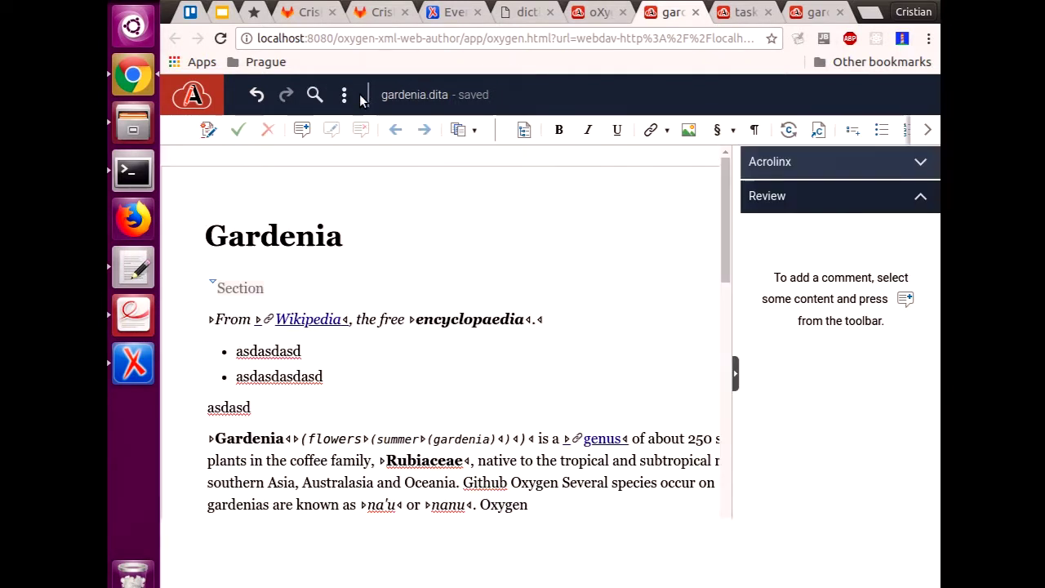
Step: Switch to Document Viewer, advance to the "Work with tables" slide, and open the Tables sample bookmark in a new Chrome tab
{"action": "left_click", "coordinate": [129, 325]}
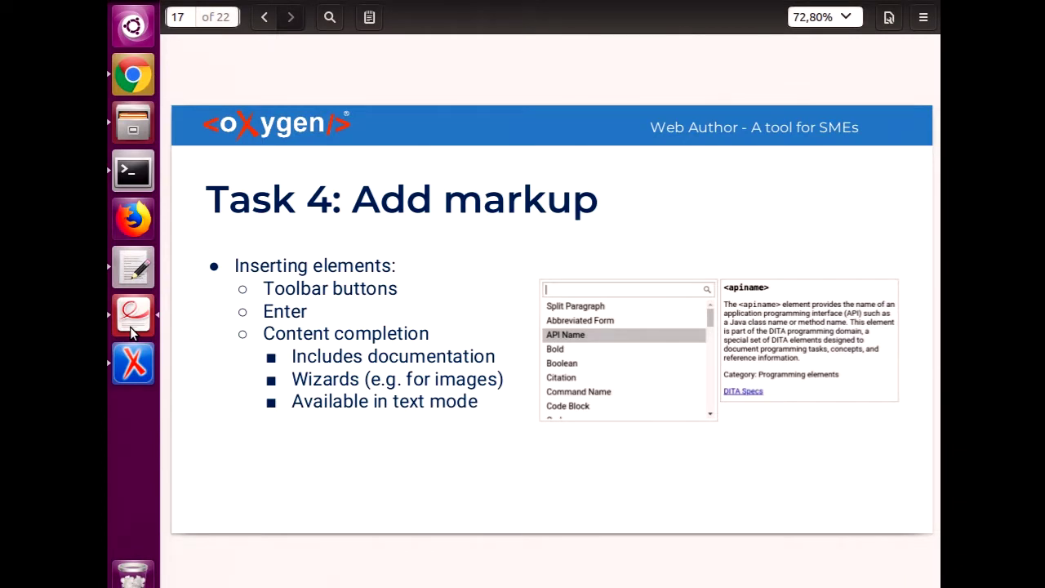
{"action": "key", "text": "Right"}
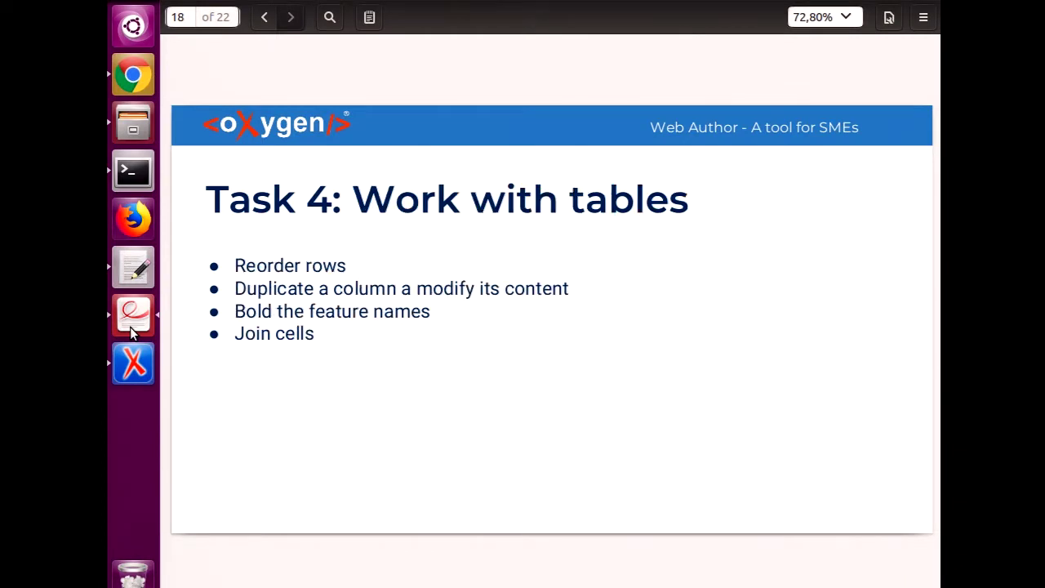
{"action": "left_click", "coordinate": [128, 80]}
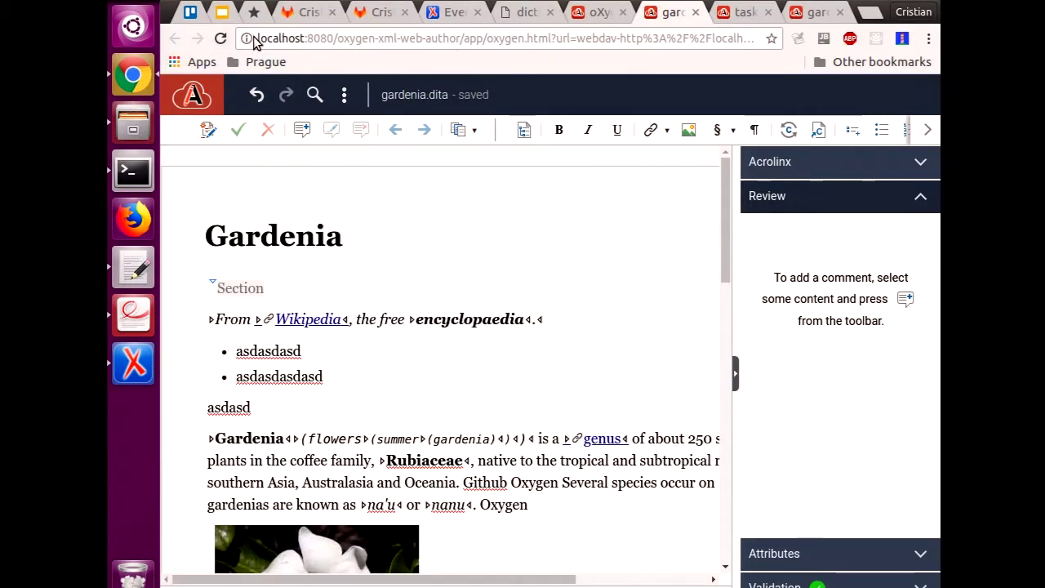
{"action": "left_click", "coordinate": [269, 63]}
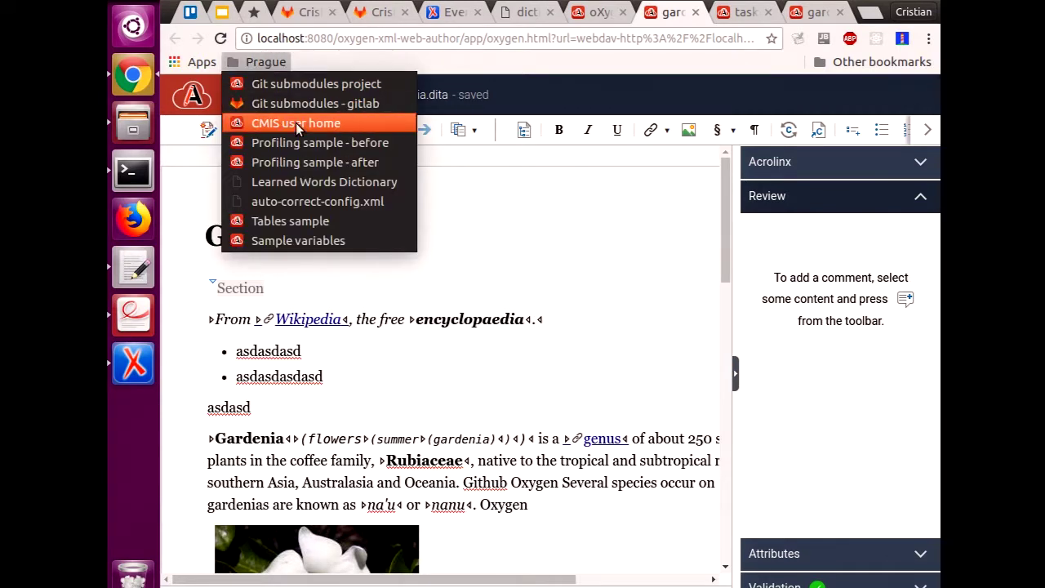
{"action": "middle_click", "coordinate": [314, 215]}
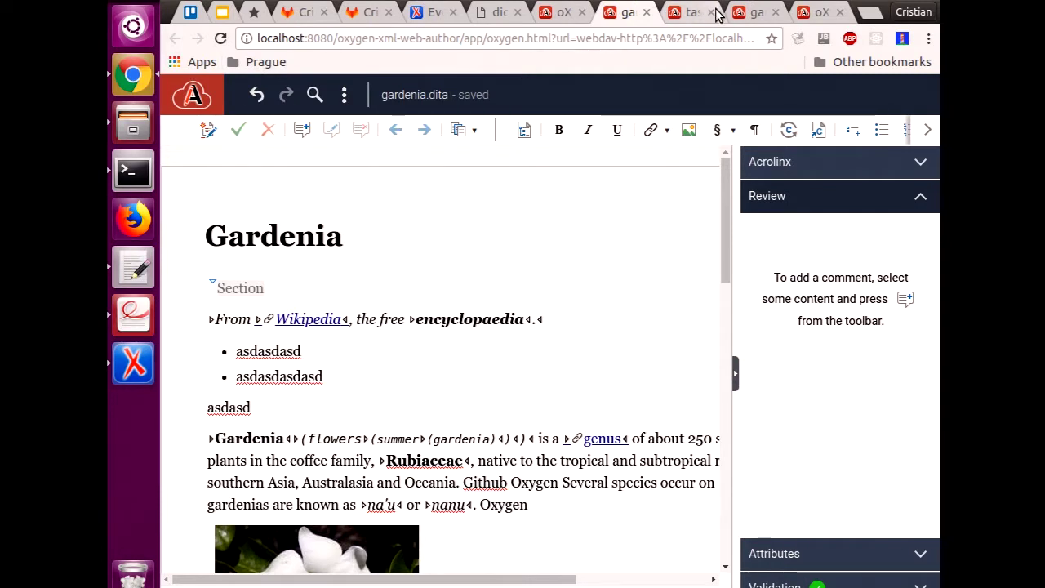
Step: Close the task tab and the second gardenia.dita tab to bring up applet_webapp_comparison.dita
{"action": "left_click", "coordinate": [713, 14]}
{"action": "left_click", "coordinate": [664, 129]}
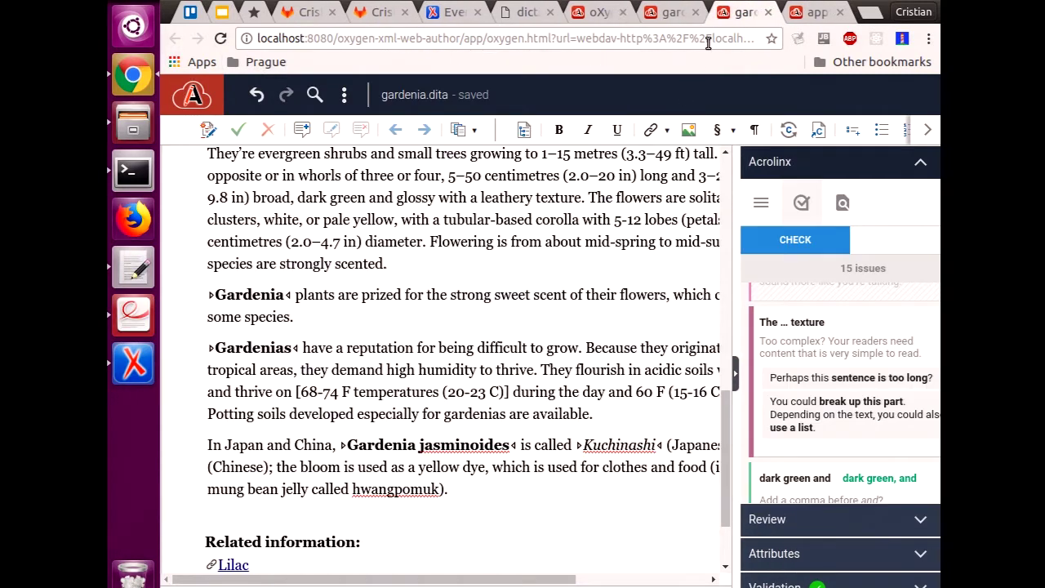
{"action": "left_click", "coordinate": [768, 12]}
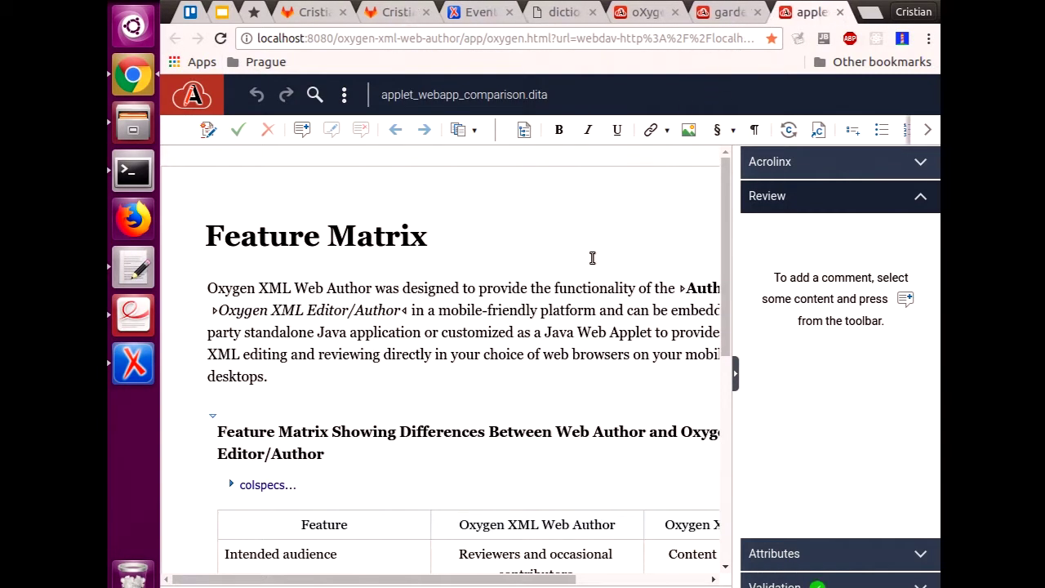
Step: Collapse the side panel to show the full Feature Matrix table and check the planned table tasks on the slide
{"action": "scroll", "coordinate": [552, 324], "scroll_direction": "down", "scroll_amount": 3}
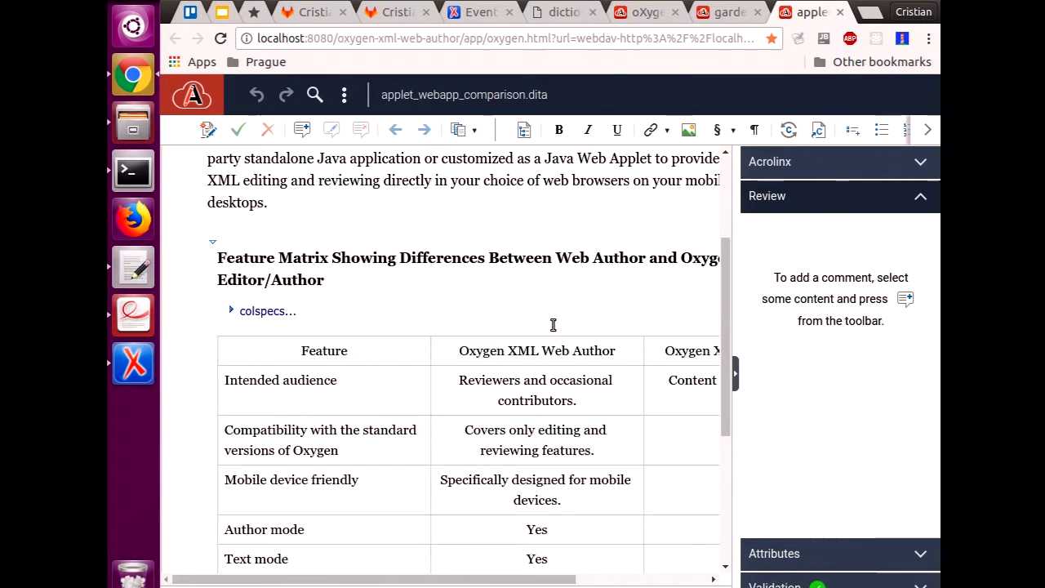
{"action": "left_click", "coordinate": [737, 377]}
{"action": "scroll", "coordinate": [562, 335], "scroll_direction": "down", "scroll_amount": 1}
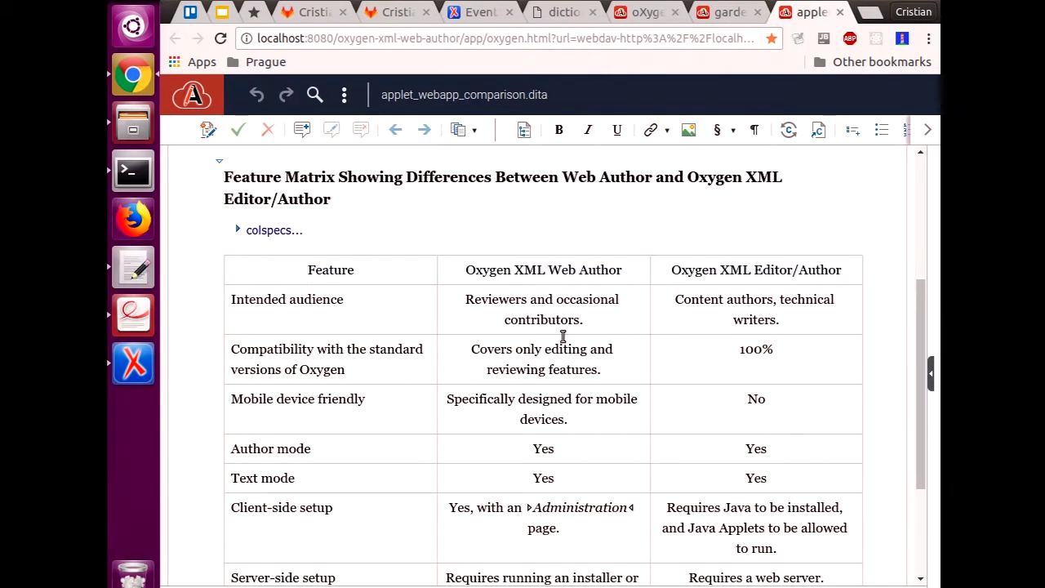
{"action": "key", "text": "alt+Tab"}
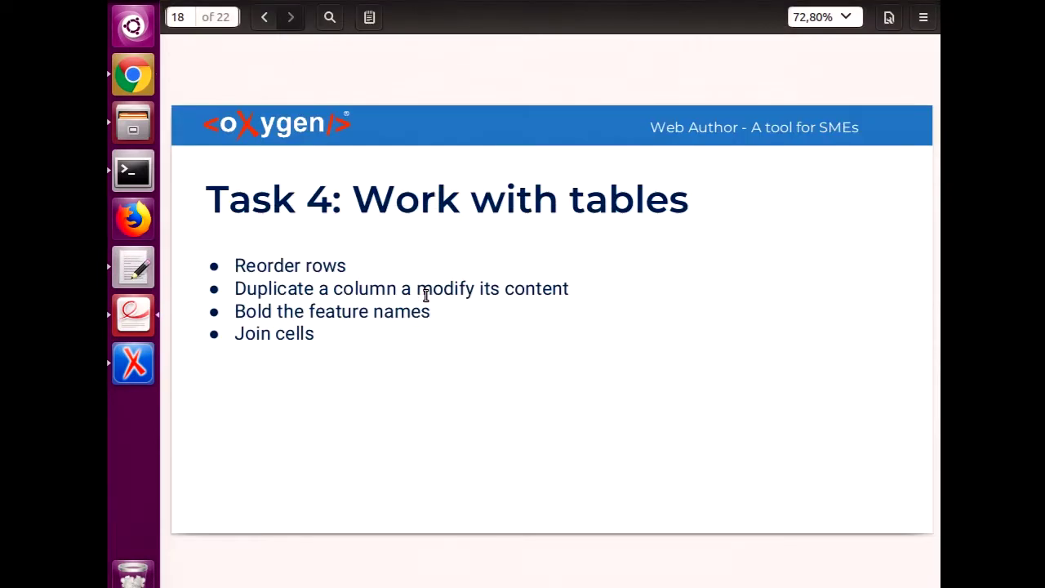
{"action": "key", "text": "alt+Tab"}
{"action": "scroll", "coordinate": [297, 350], "scroll_direction": "down", "scroll_amount": 2}
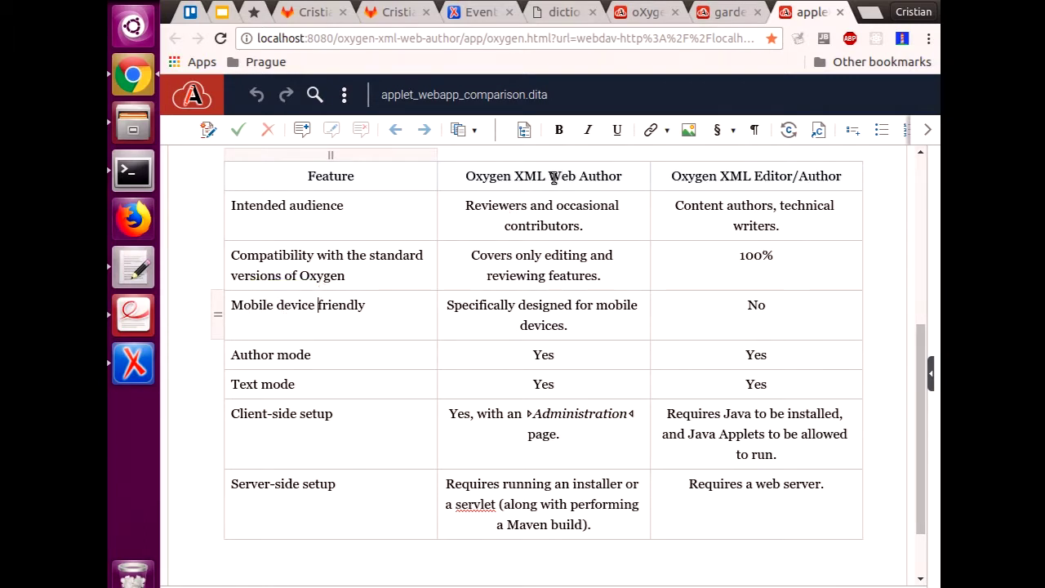
Step: Examine the column headings of the Feature Matrix table
{"action": "triple_click", "coordinate": [499, 176]}
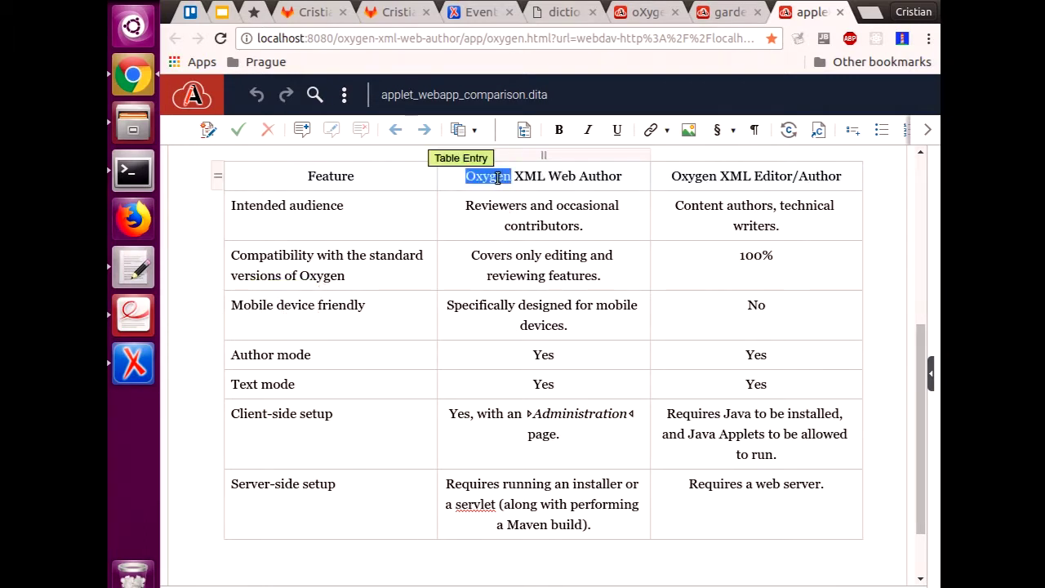
{"action": "triple_click", "coordinate": [694, 180]}
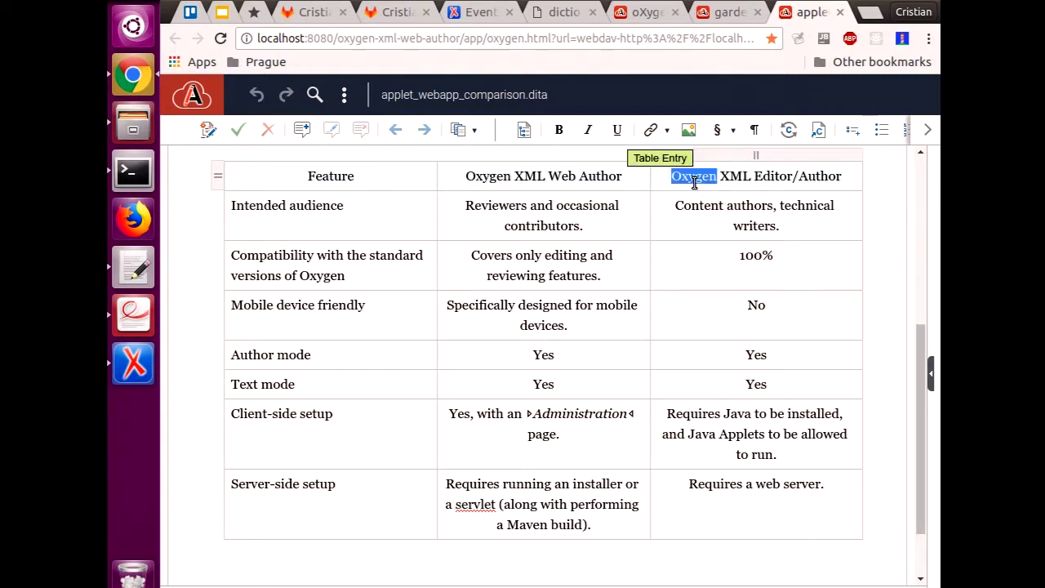
{"action": "left_click", "coordinate": [361, 181]}
Step: Move the "Mobile device friendly" row to the end of the Feature Matrix table and save the document
{"action": "left_click", "coordinate": [303, 312]}
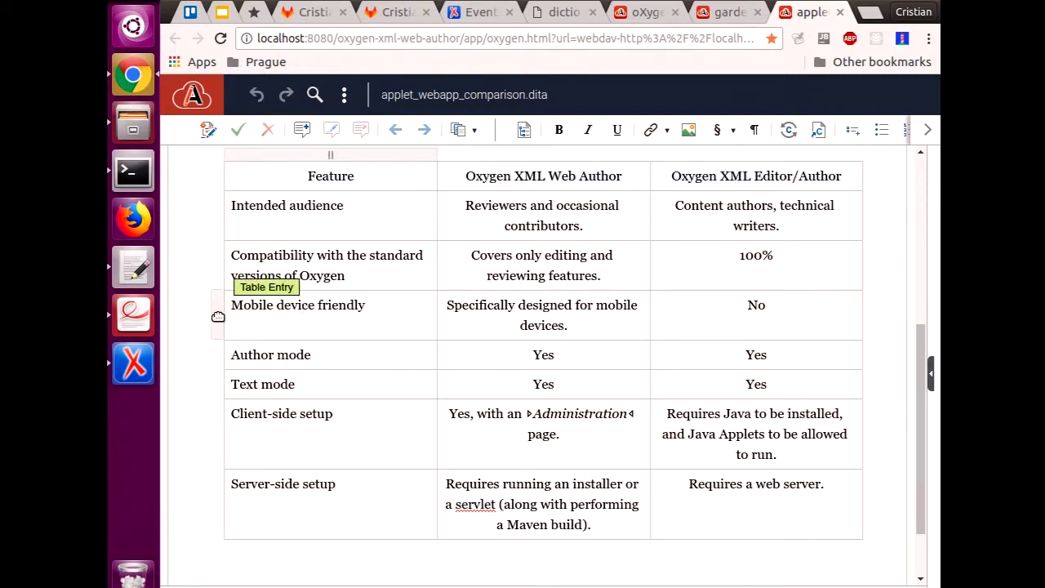
{"action": "left_click", "coordinate": [367, 307]}
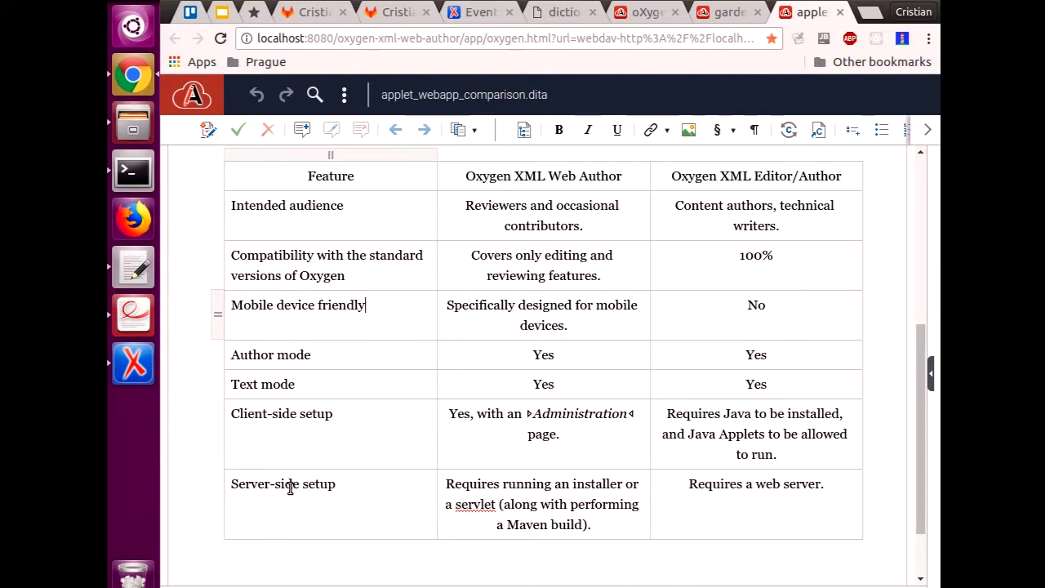
{"action": "left_click_drag", "start_coordinate": [215, 310], "coordinate": [216, 521]}
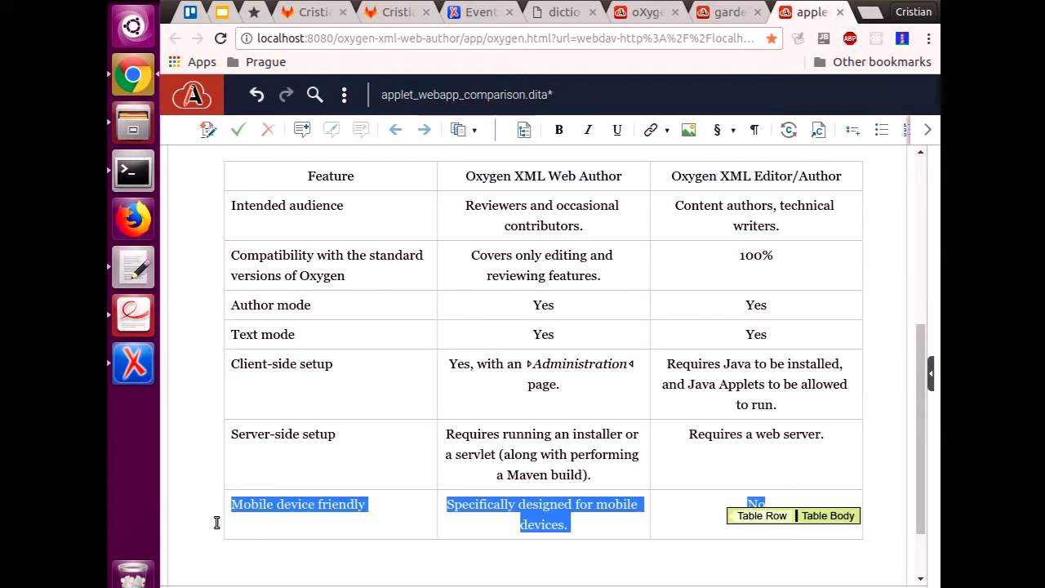
{"action": "left_click", "coordinate": [291, 518]}
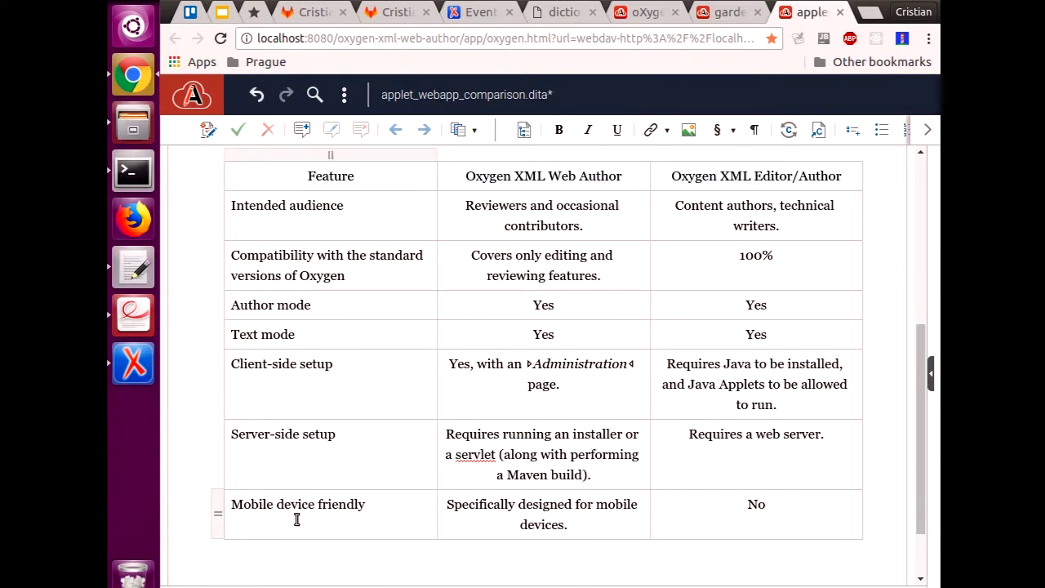
{"action": "key", "text": "ctrl+s"}
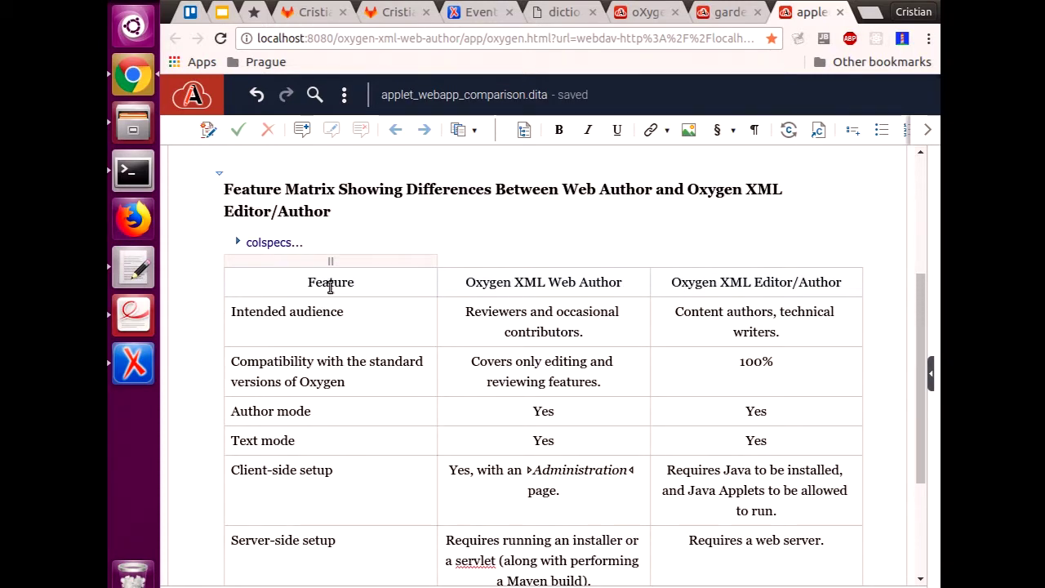
Step: Make the feature names in the table's Feature column bold, down to "Mobile device friendly"
{"action": "scroll", "coordinate": [331, 286], "scroll_direction": "down", "scroll_amount": 1}
{"action": "left_click_drag", "start_coordinate": [319, 268], "coordinate": [382, 454]}
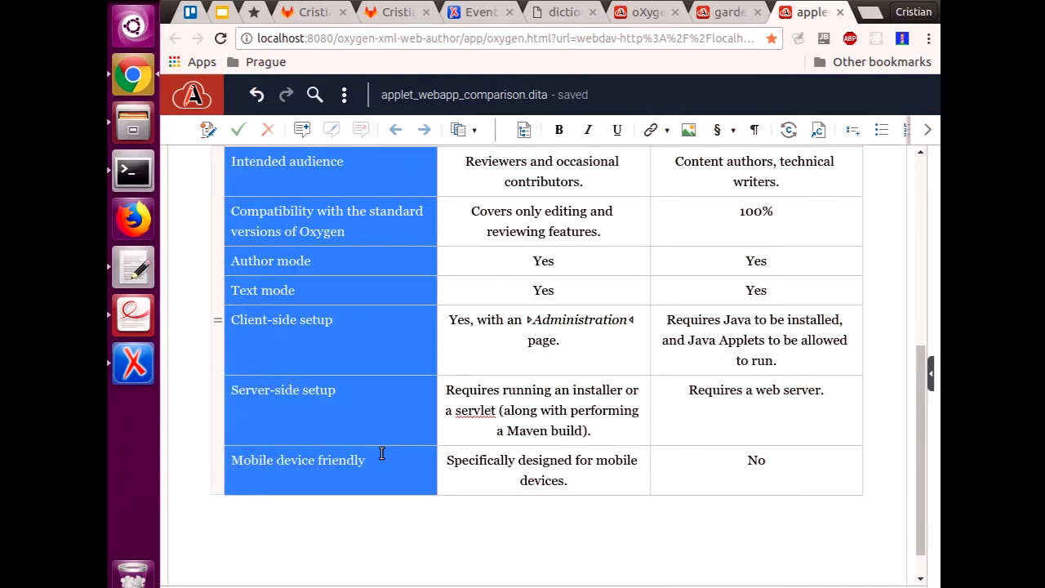
{"action": "left_click", "coordinate": [559, 130]}
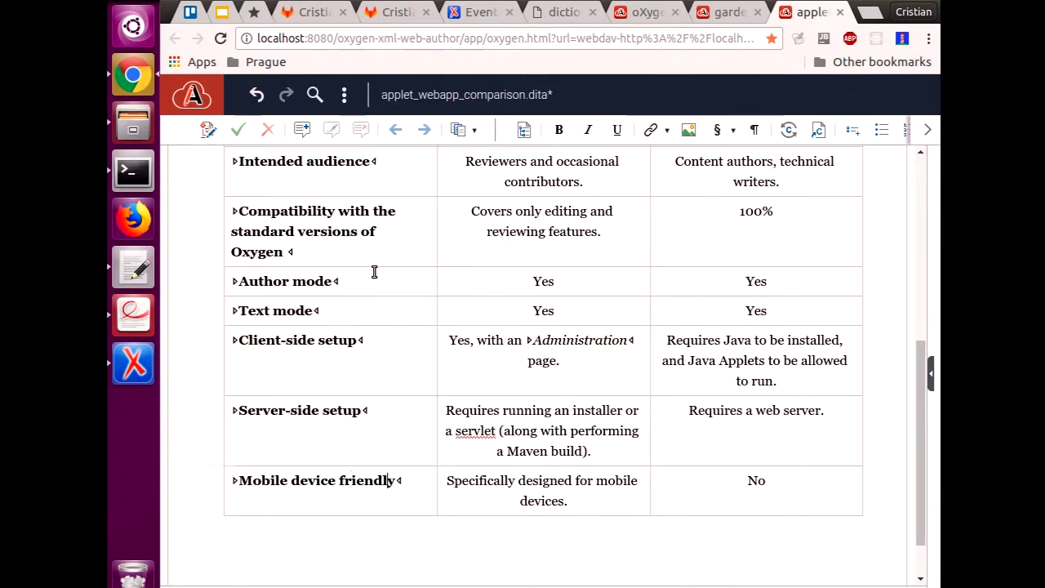
Step: Insert an empty column after the "Oxygen XML Web Author" column in the Feature Matrix table
{"action": "scroll", "coordinate": [362, 275], "scroll_direction": "up", "scroll_amount": 3}
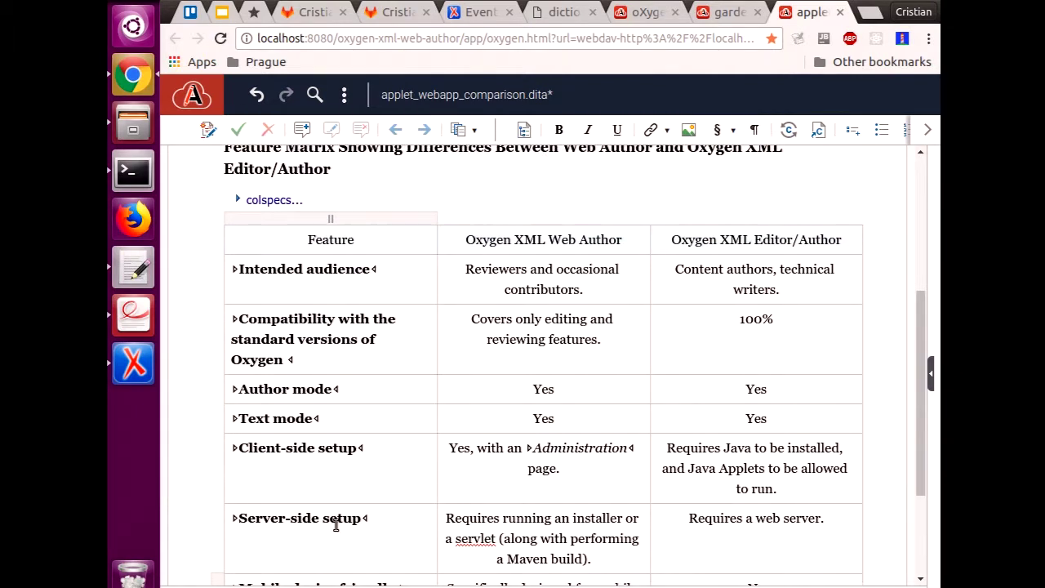
{"action": "right_click", "coordinate": [589, 242]}
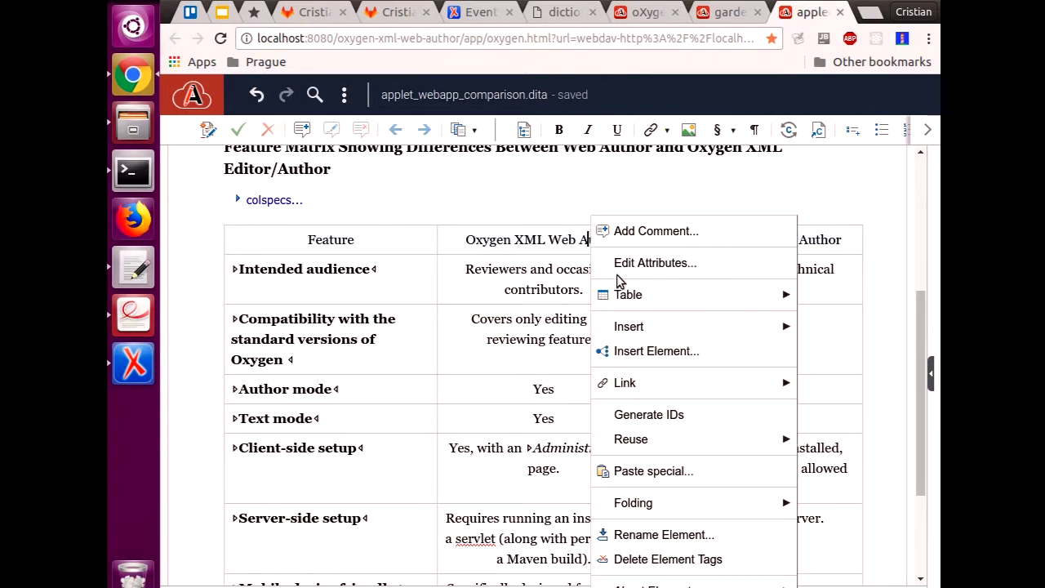
{"action": "mouse_move", "coordinate": [626, 300]}
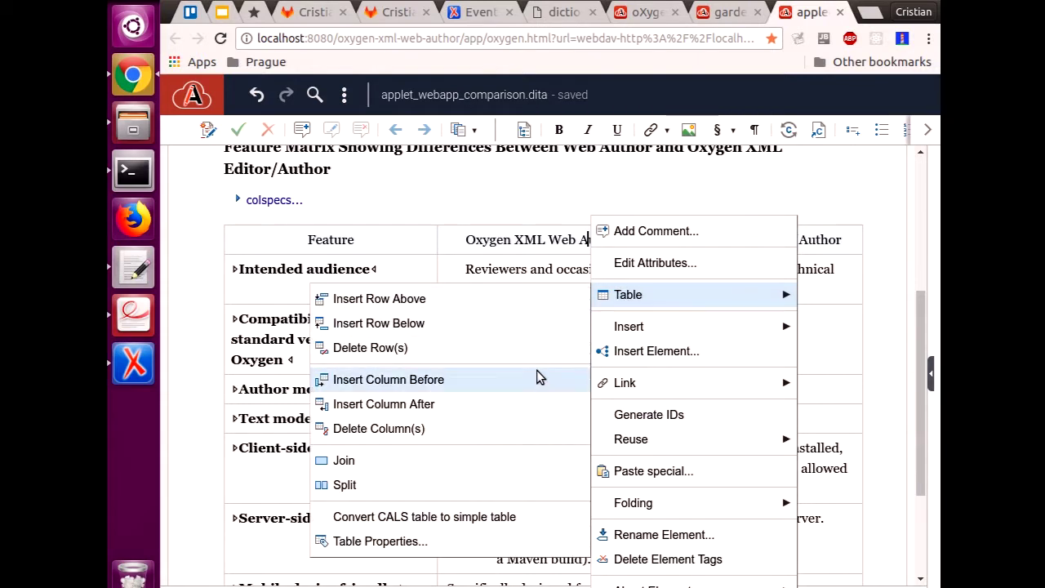
{"action": "left_click", "coordinate": [533, 402]}
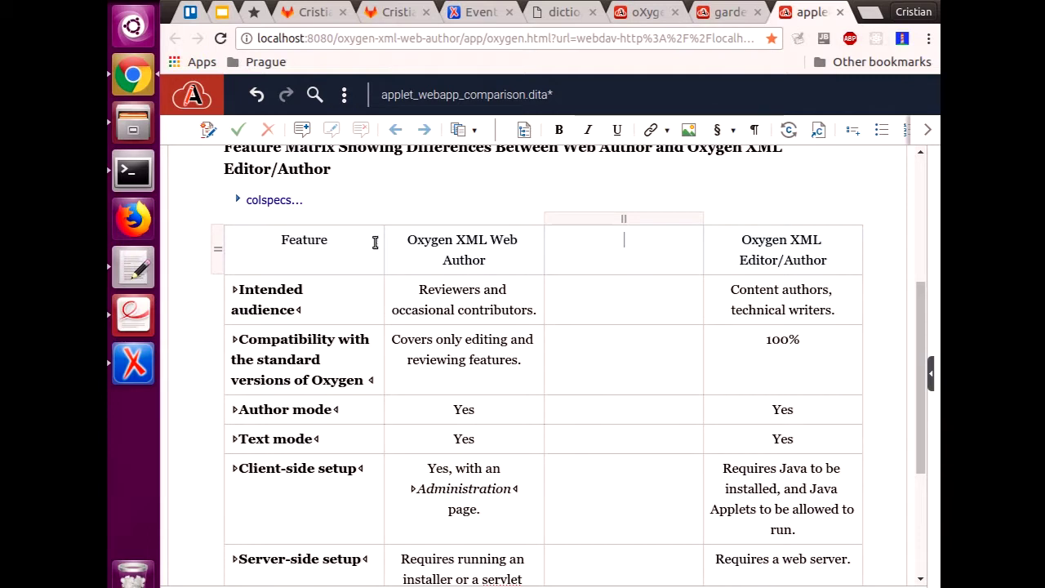
Step: Copy the "Oxygen XML Web Author" column into the empty column and change the copy's heading to "Oxygen Content Fusion"
{"action": "left_click", "coordinate": [433, 243]}
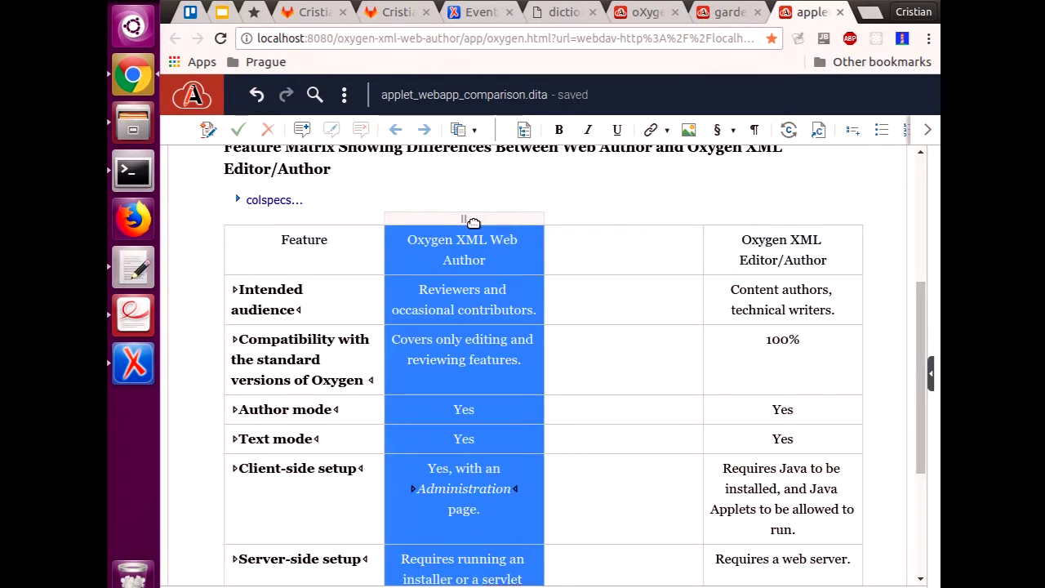
{"action": "left_click_drag", "start_coordinate": [474, 222], "coordinate": [639, 242]}
{"action": "key", "text": "shift+Right"}
{"action": "key", "text": "shift+Right"}
{"action": "key", "text": "shift+Right"}
{"action": "key", "text": "shift+Right"}
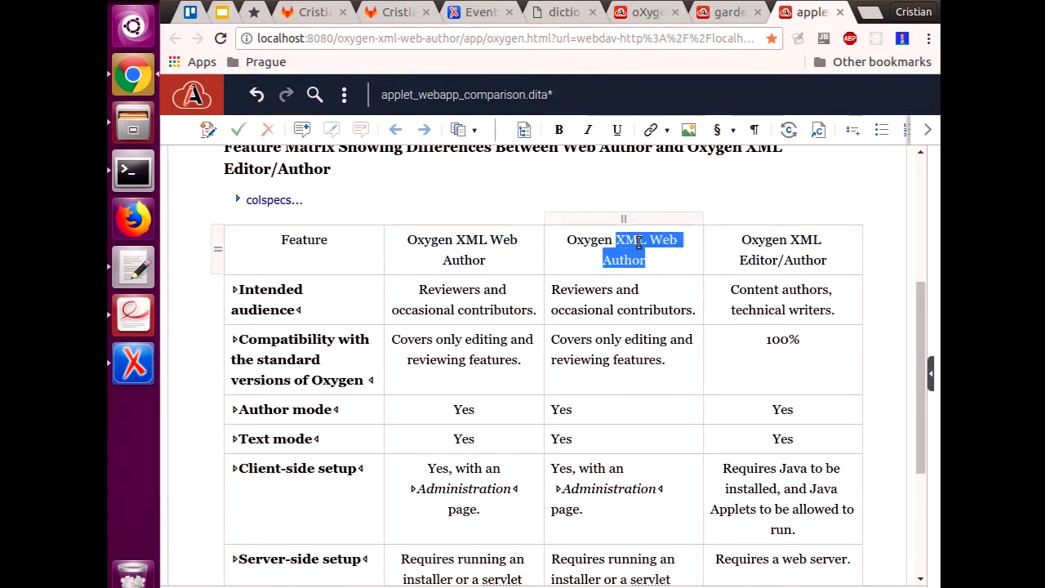
{"action": "type", "text": "Content Fusion"}
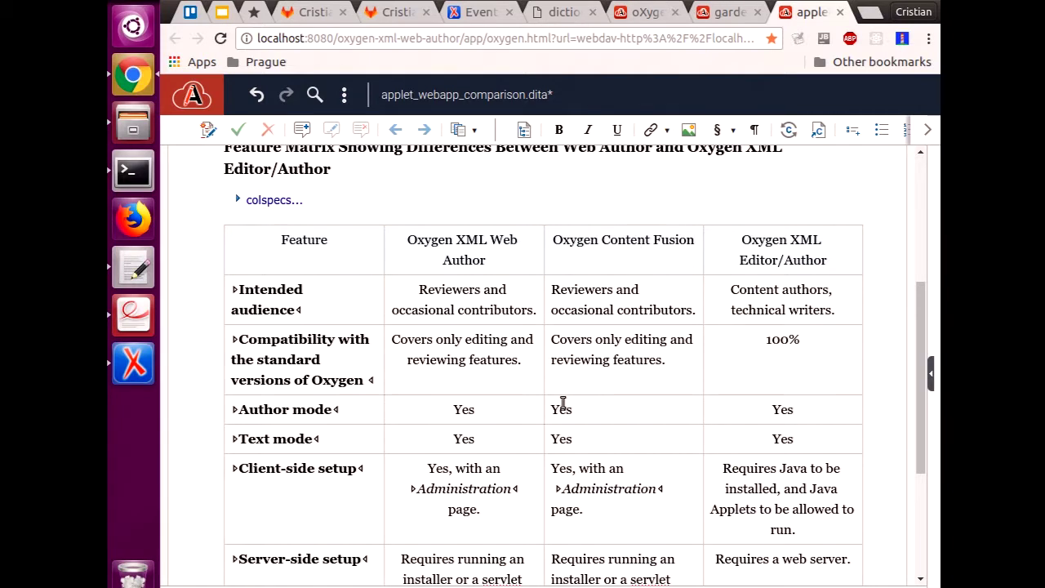
Step: Shorten the Server-side setup entry in the "Oxygen Content Fusion" column to "Requires running an installer"
{"action": "scroll", "coordinate": [559, 404], "scroll_direction": "down", "scroll_amount": 5}
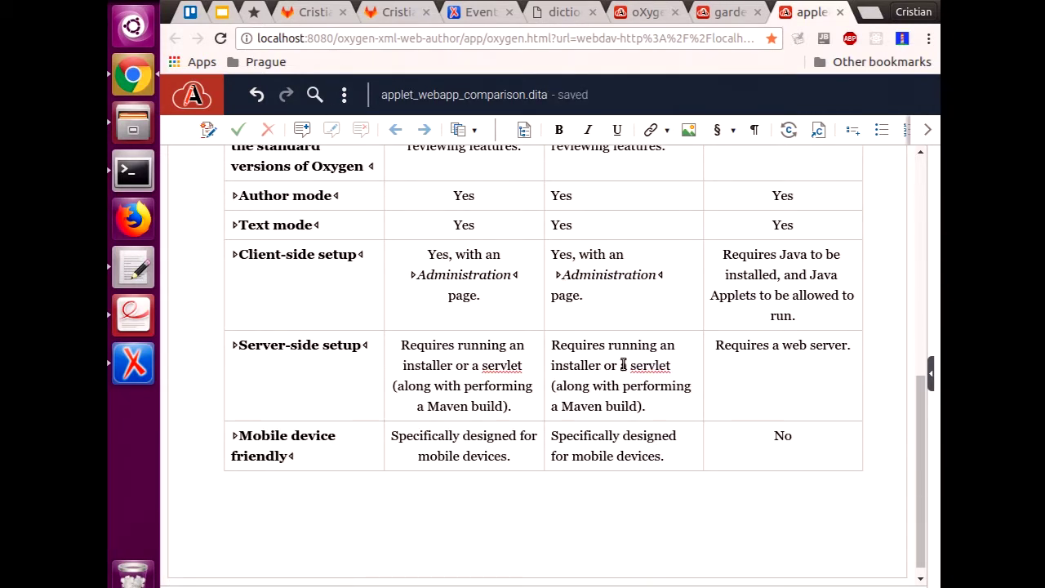
{"action": "left_click_drag", "start_coordinate": [604, 364], "coordinate": [653, 405]}
{"action": "key", "text": "Delete"}
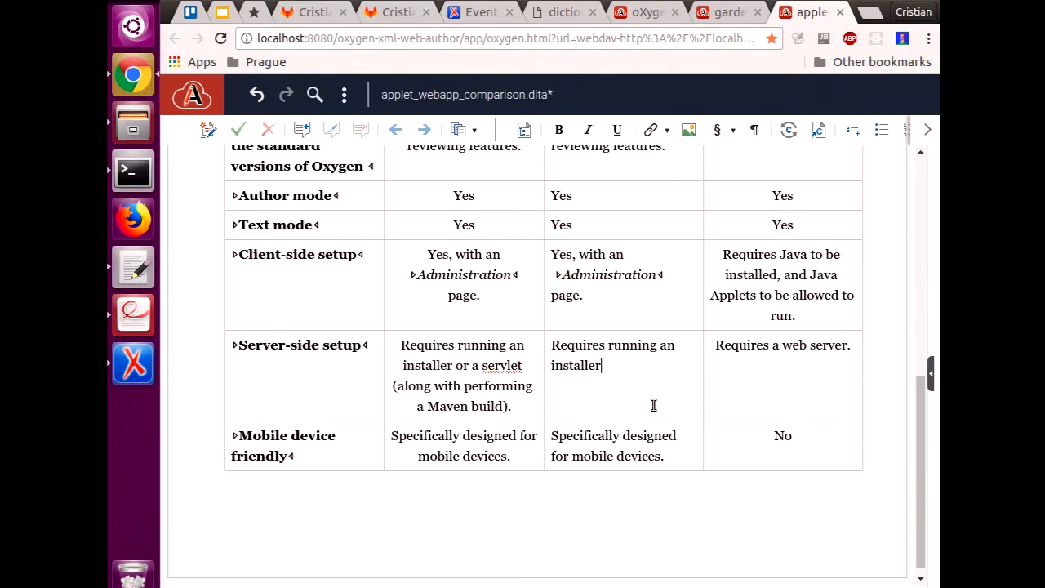
Step: Join the Author mode cells of the Web Author and Content Fusion columns and make the merged cell read "Yes"
{"action": "scroll", "coordinate": [653, 404], "scroll_direction": "up", "scroll_amount": 5}
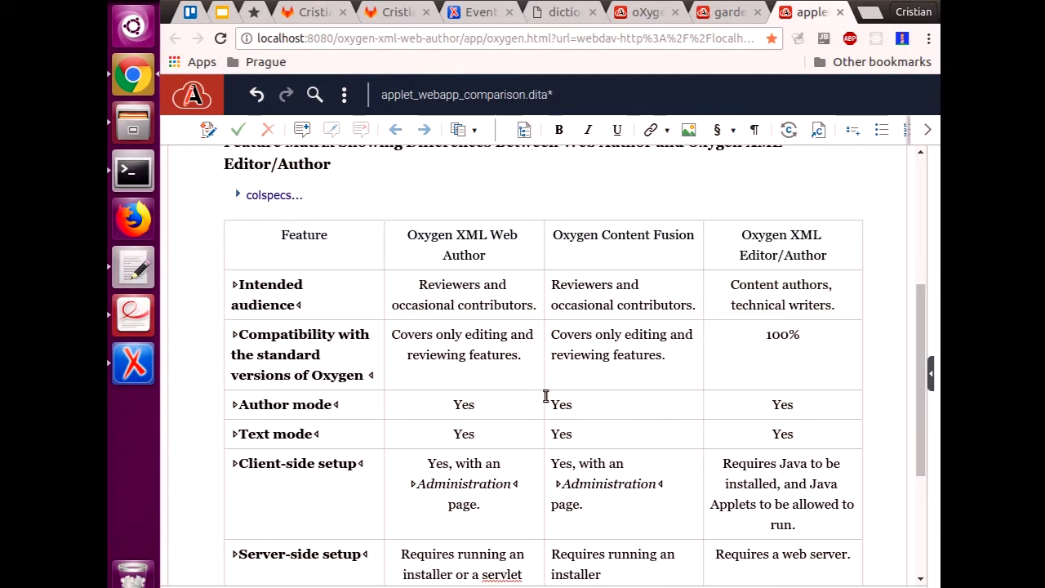
{"action": "left_click_drag", "start_coordinate": [447, 405], "coordinate": [571, 405]}
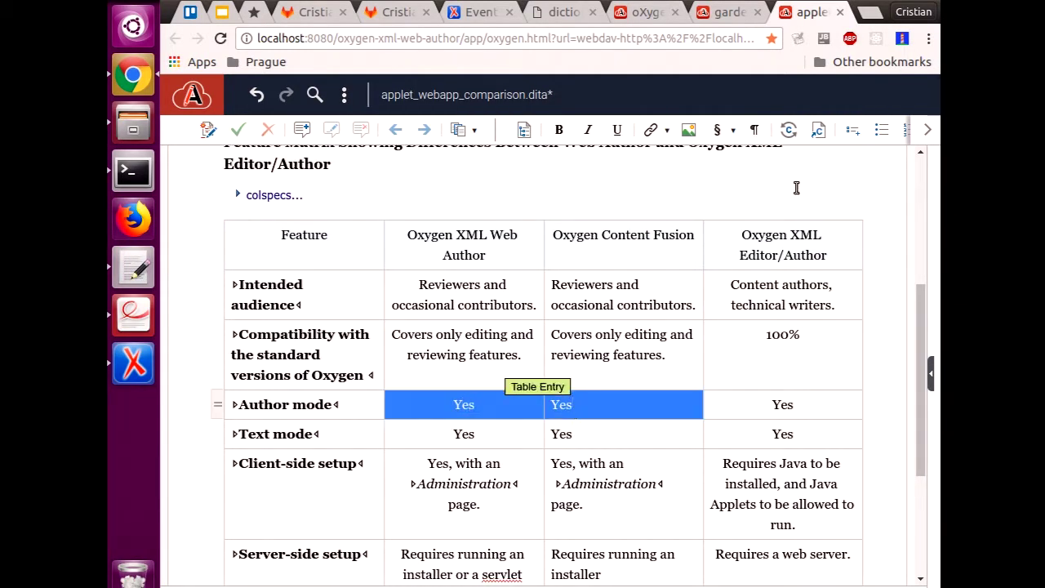
{"action": "left_click", "coordinate": [927, 128]}
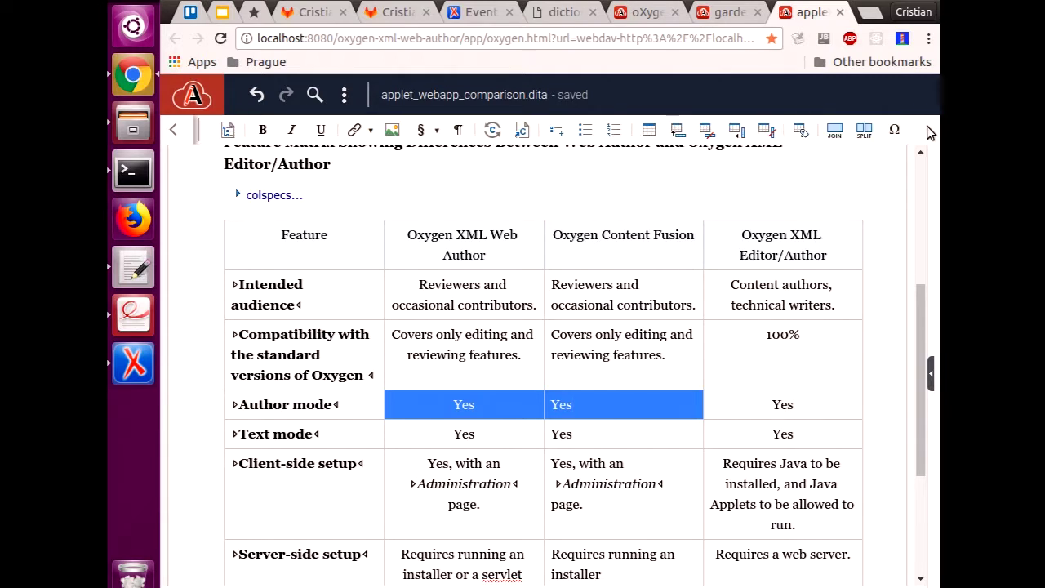
{"action": "left_click", "coordinate": [833, 131]}
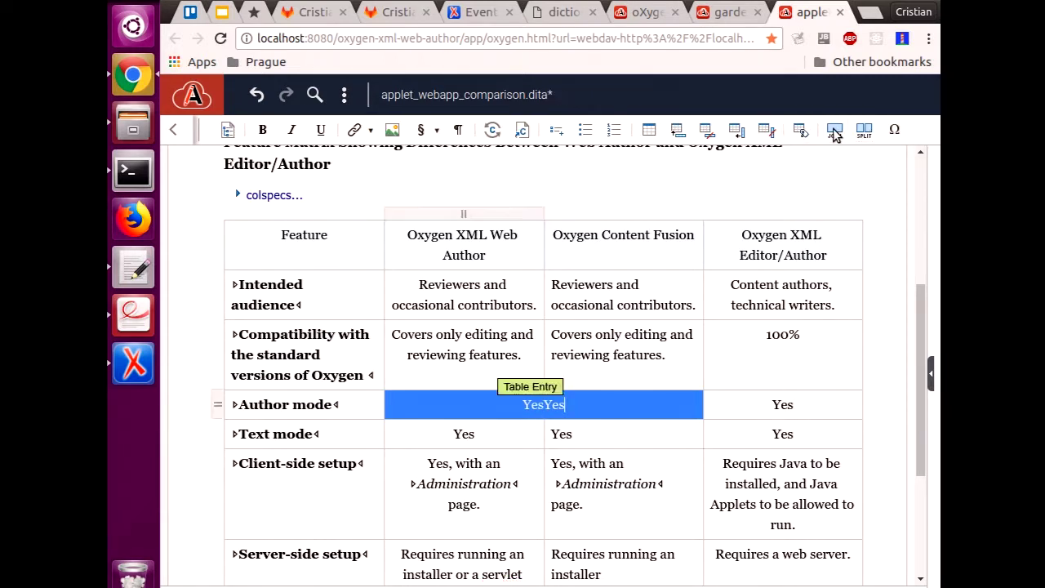
{"action": "key", "text": "ctrl+z"}
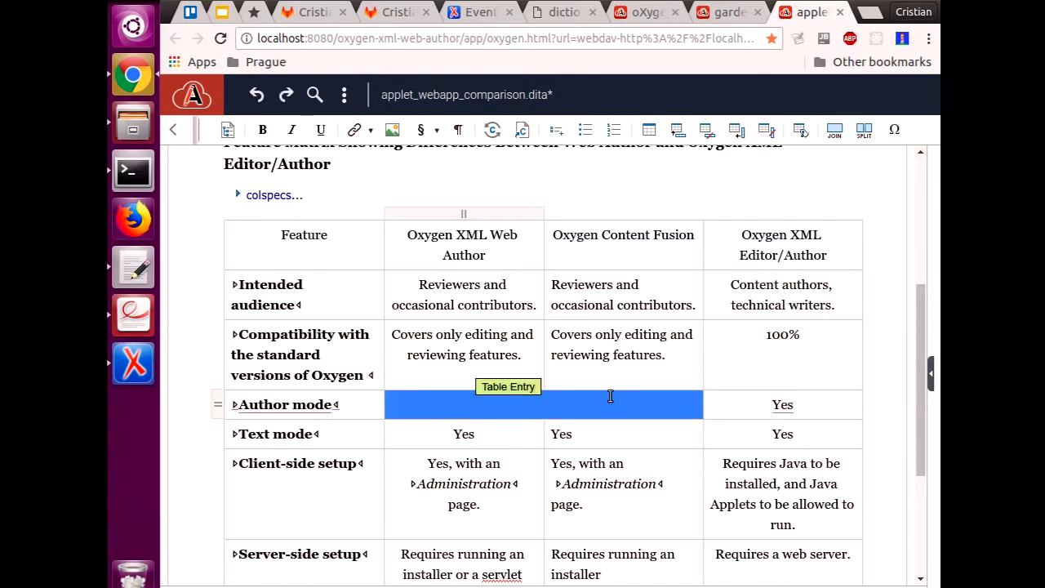
{"action": "left_click", "coordinate": [589, 401]}
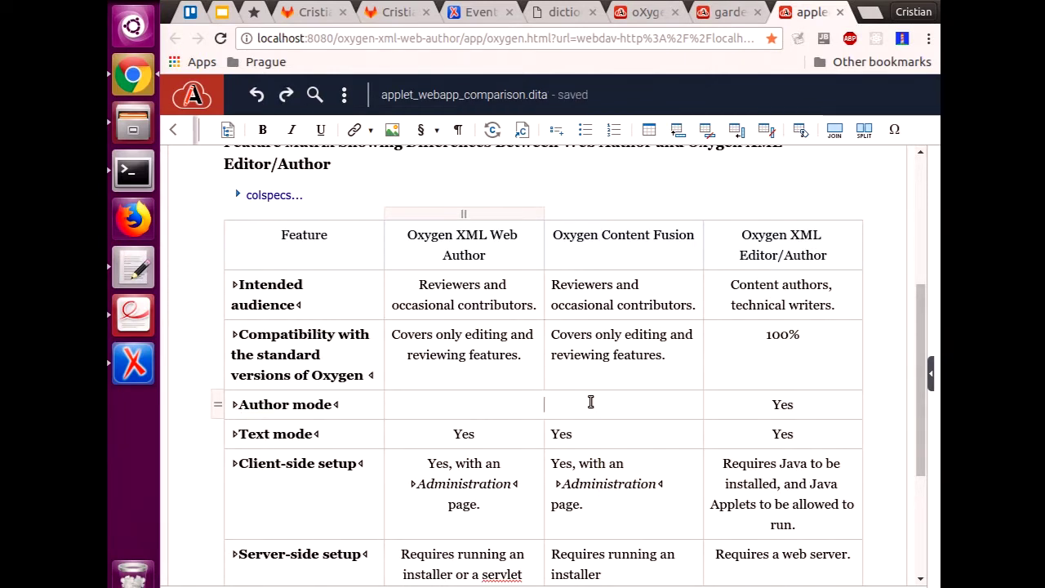
{"action": "type", "text": "Yes"}
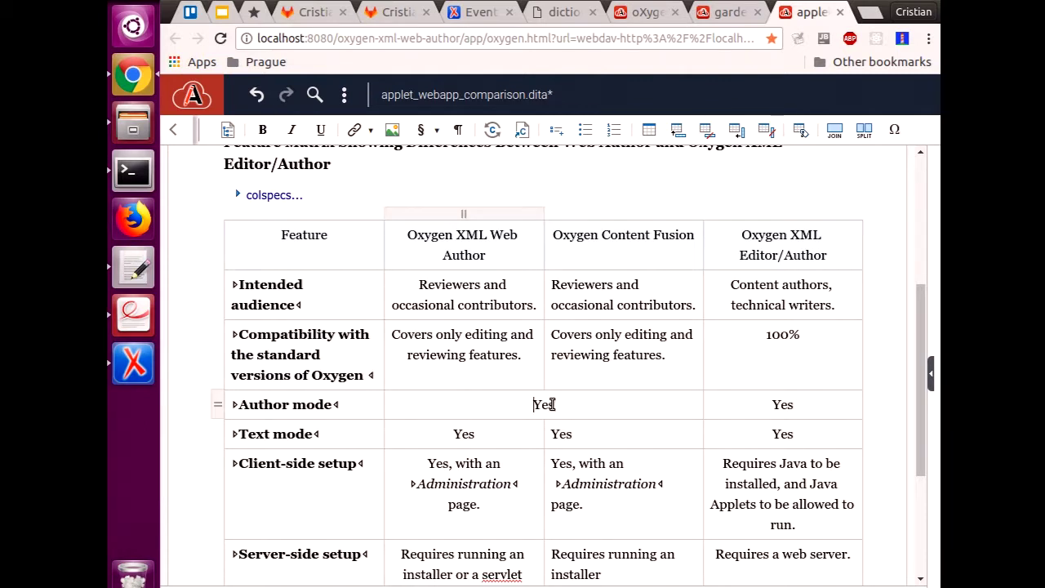
Step: Join the Intended audience and Compatibility cells of the Web Author and Content Fusion columns, and split the merged cell into 2 columns and 2 rows
{"action": "left_click_drag", "start_coordinate": [476, 299], "coordinate": [591, 354]}
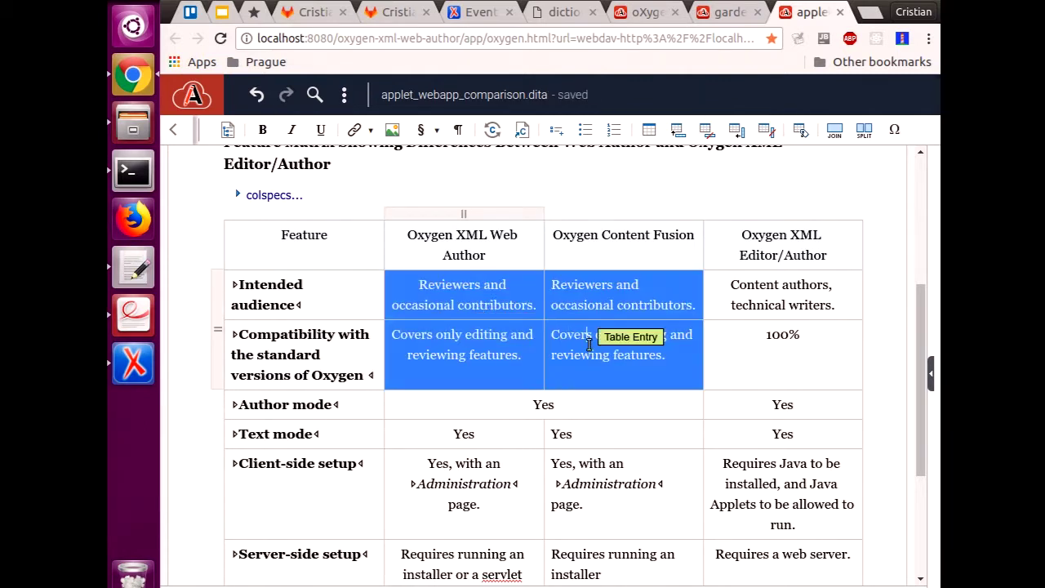
{"action": "left_click", "coordinate": [833, 130]}
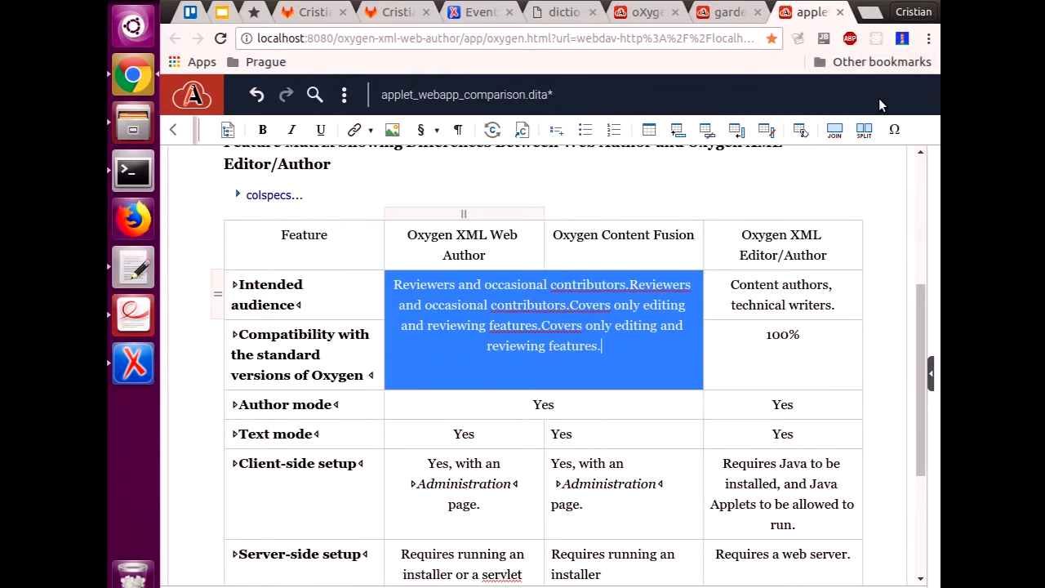
{"action": "left_click", "coordinate": [863, 131]}
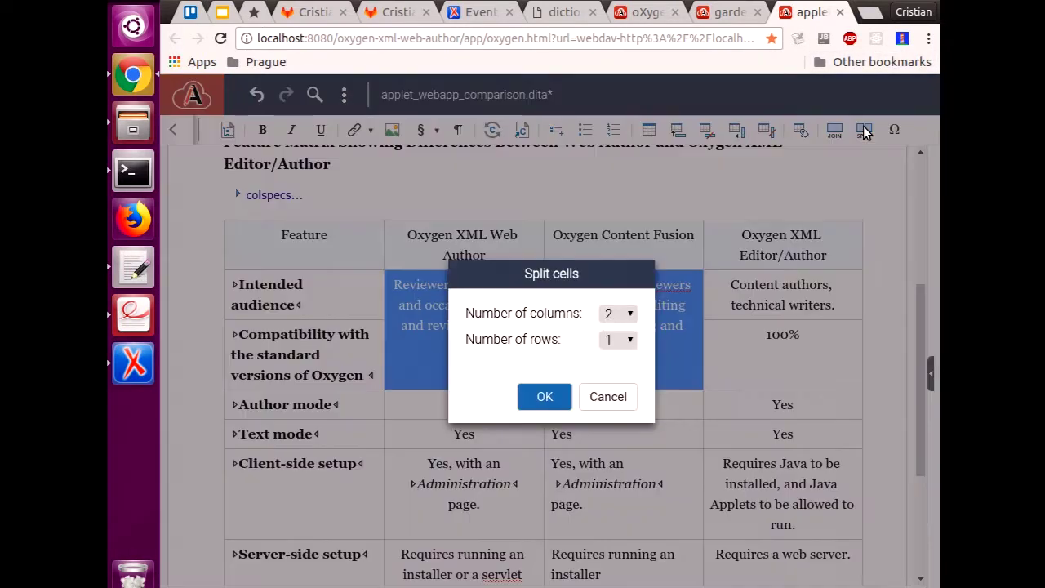
{"action": "left_click", "coordinate": [629, 342]}
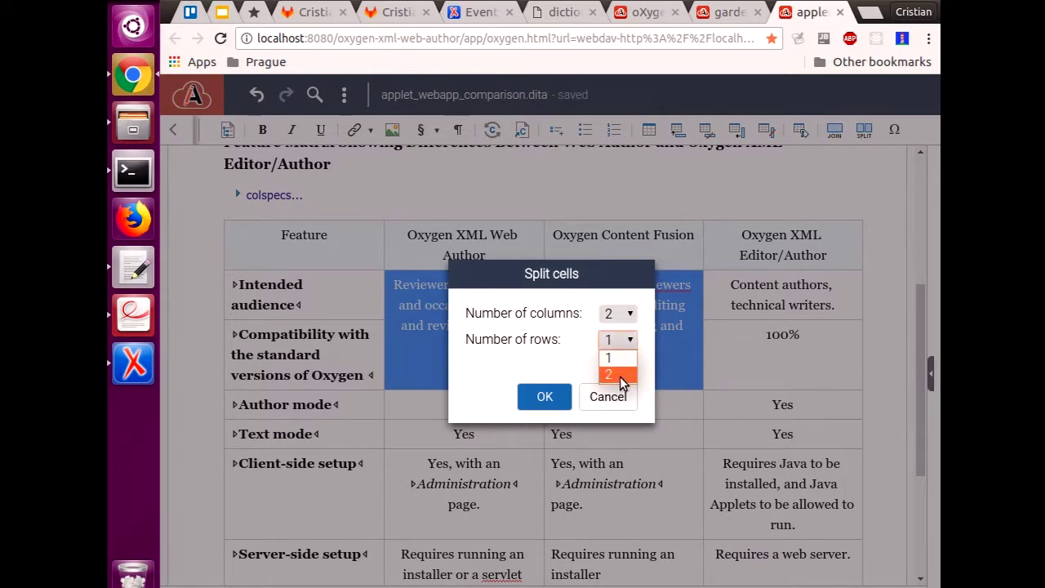
{"action": "left_click", "coordinate": [619, 375]}
{"action": "left_click", "coordinate": [545, 396]}
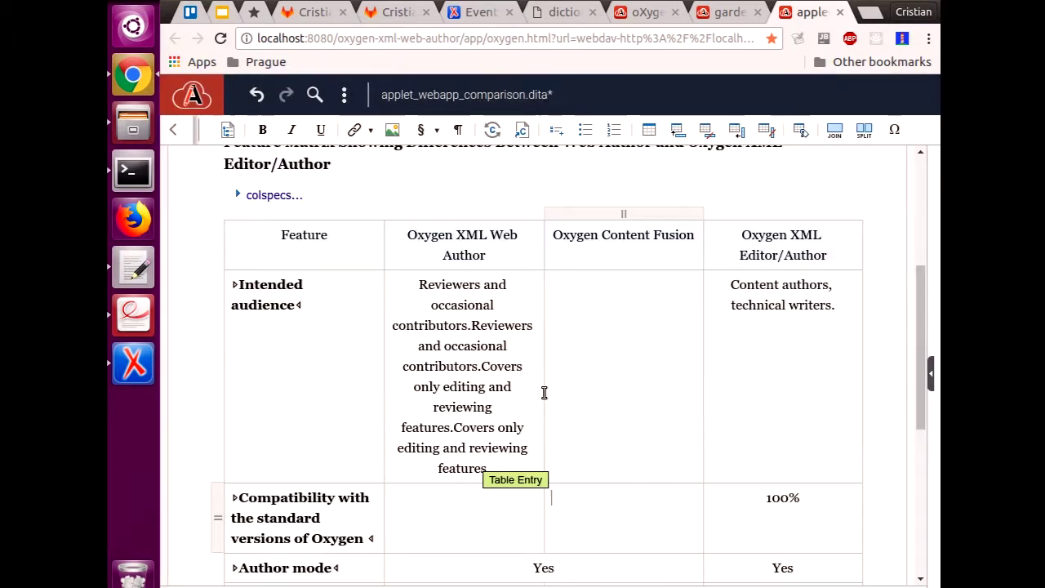
{"action": "scroll", "coordinate": [562, 366], "scroll_direction": "down", "scroll_amount": 2}
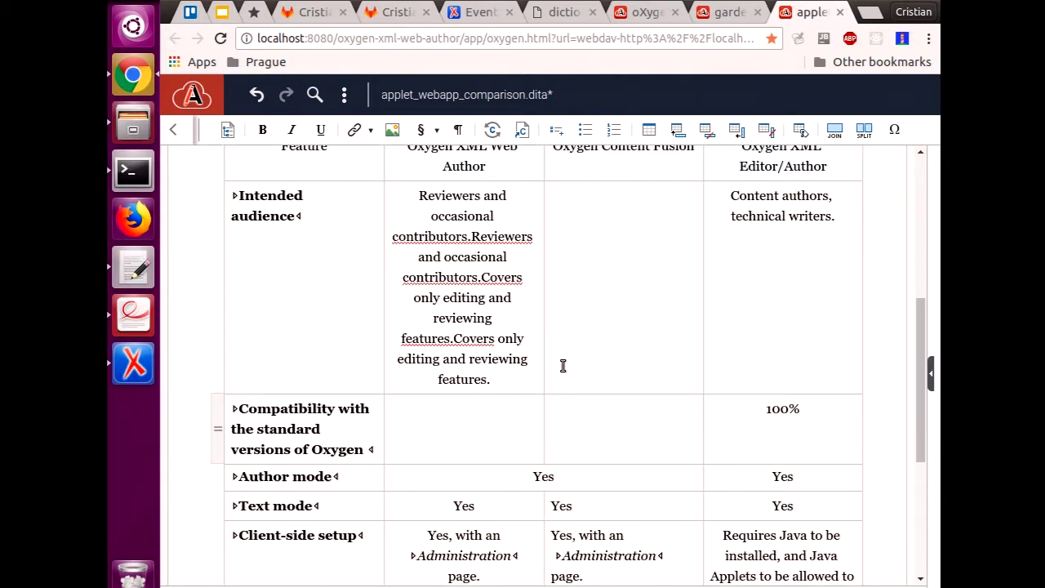
{"action": "scroll", "coordinate": [562, 366], "scroll_direction": "up", "scroll_amount": 2}
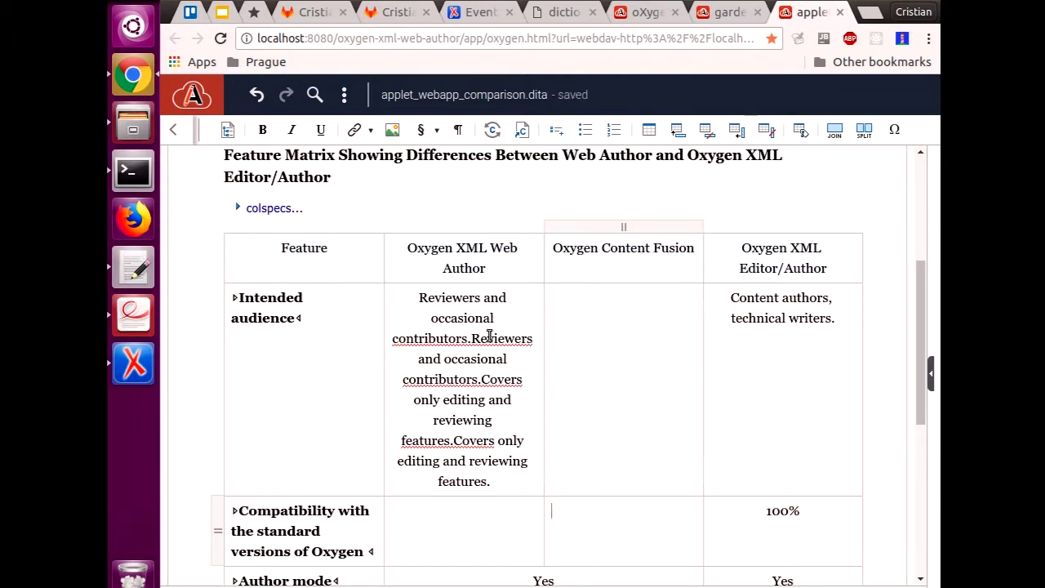
Step: Undo the split and the join of the Intended audience and Compatibility cells
{"action": "key", "text": "ctrl+z"}
{"action": "key", "text": "ctrl+z"}
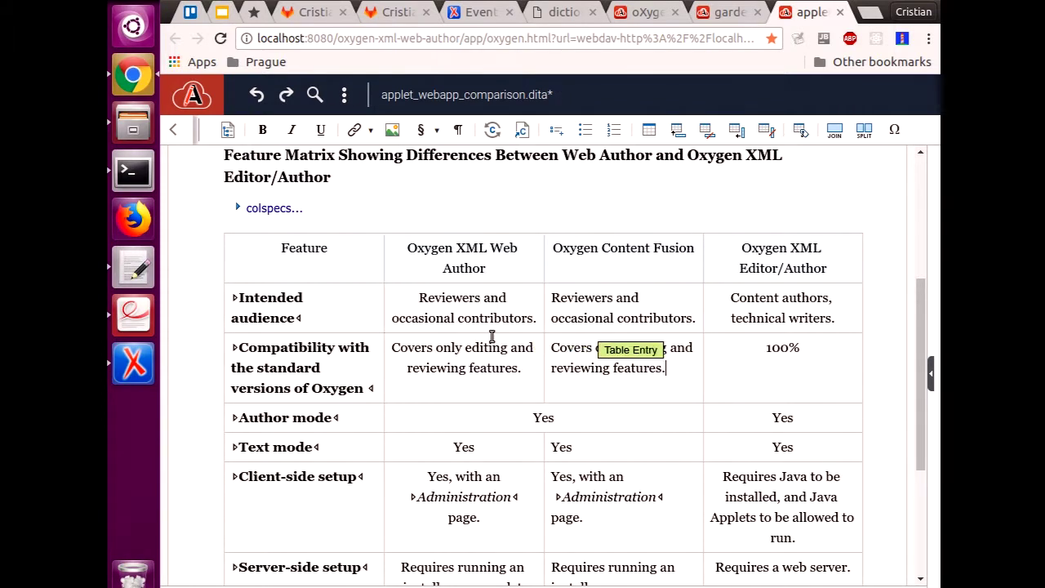
{"action": "scroll", "coordinate": [491, 336], "scroll_direction": "up", "scroll_amount": 1}
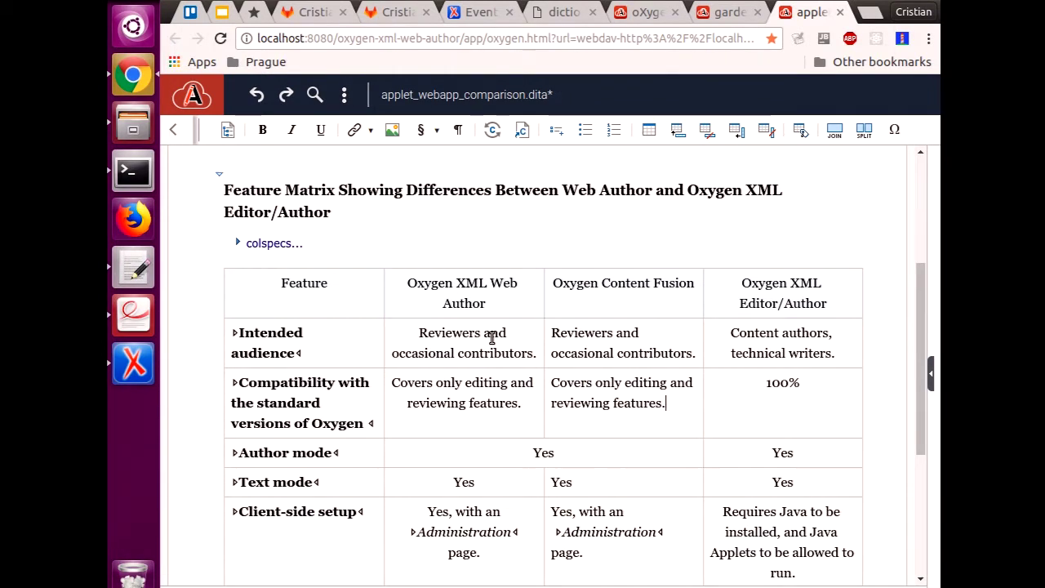
Step: Save the document and set the Feature column's horizontal alignment to right
{"action": "key", "text": "ctrl+s"}
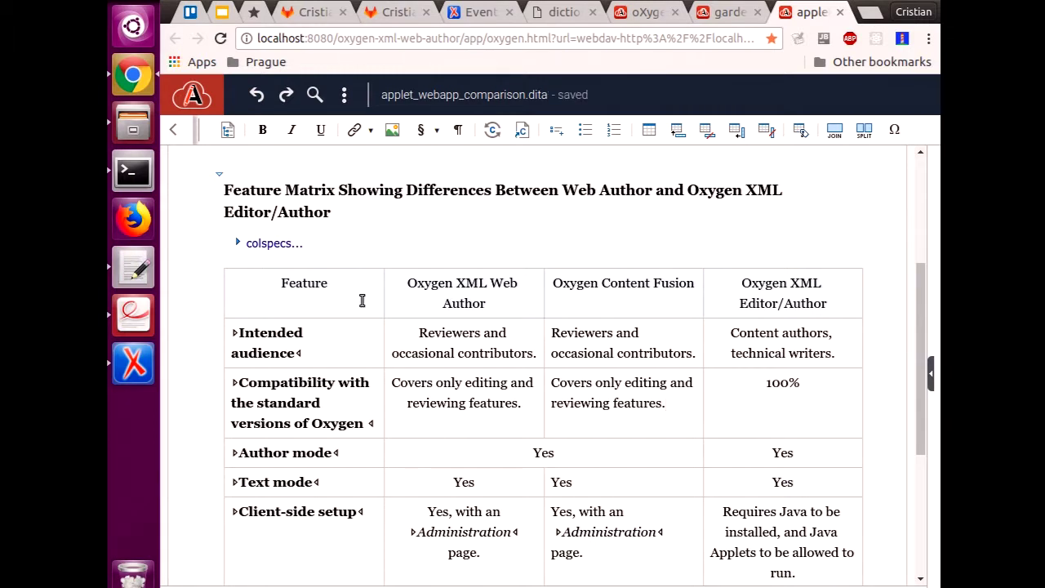
{"action": "left_click", "coordinate": [343, 293]}
{"action": "scroll", "coordinate": [342, 294], "scroll_direction": "down", "scroll_amount": 3}
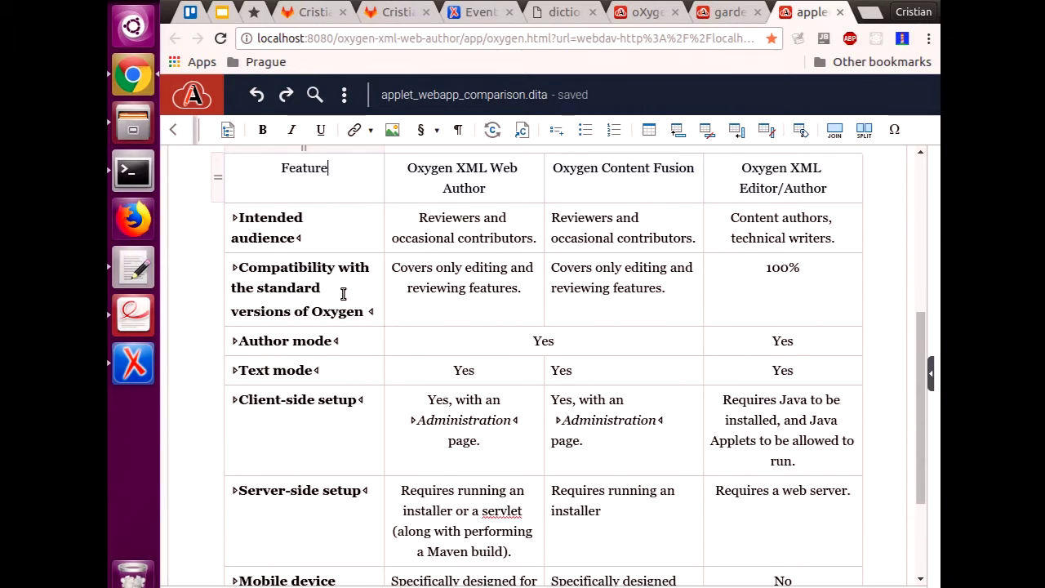
{"action": "left_click", "coordinate": [799, 131]}
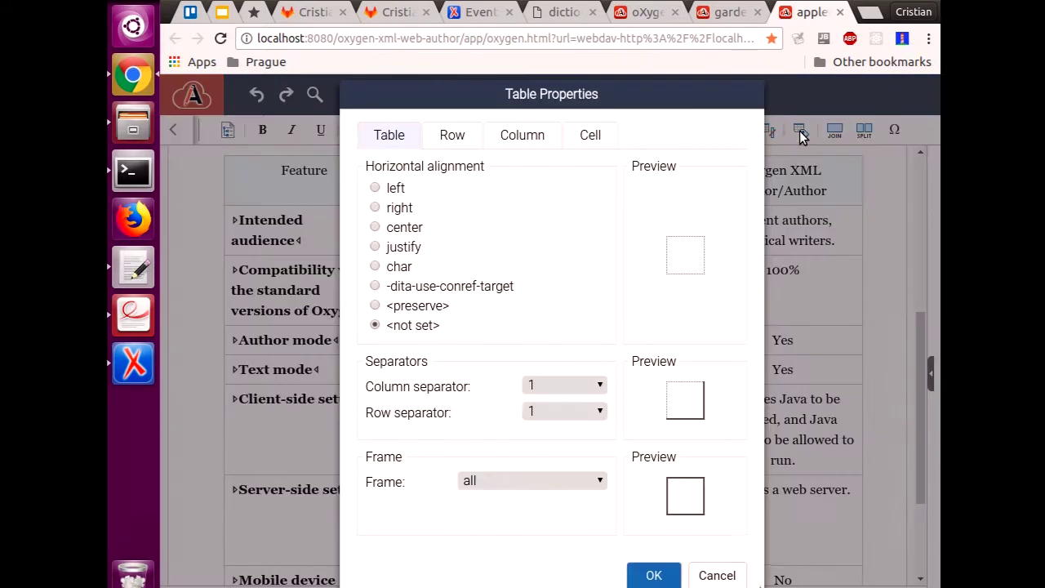
{"action": "left_click", "coordinate": [529, 139]}
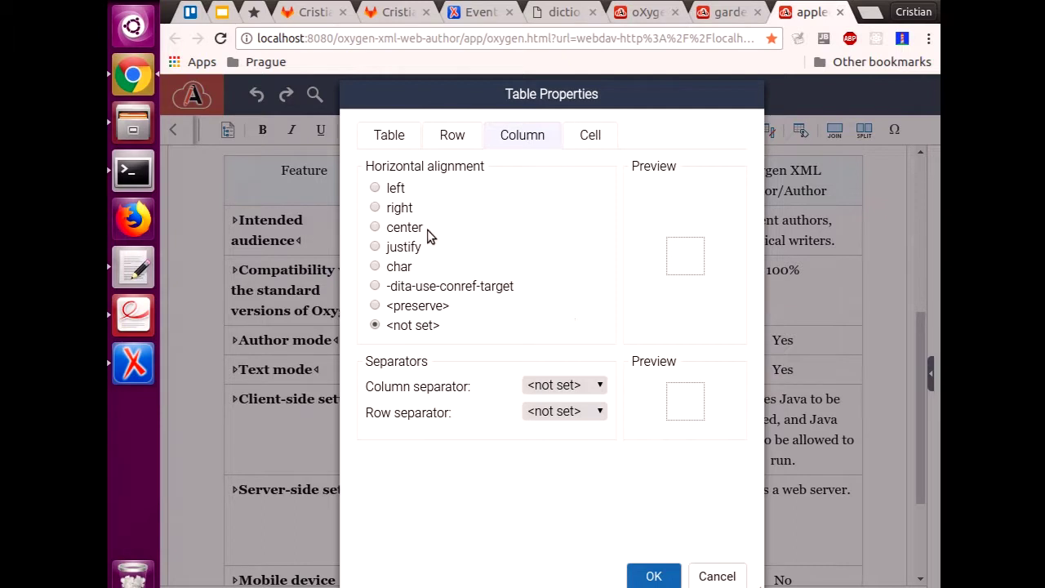
{"action": "left_click", "coordinate": [377, 209]}
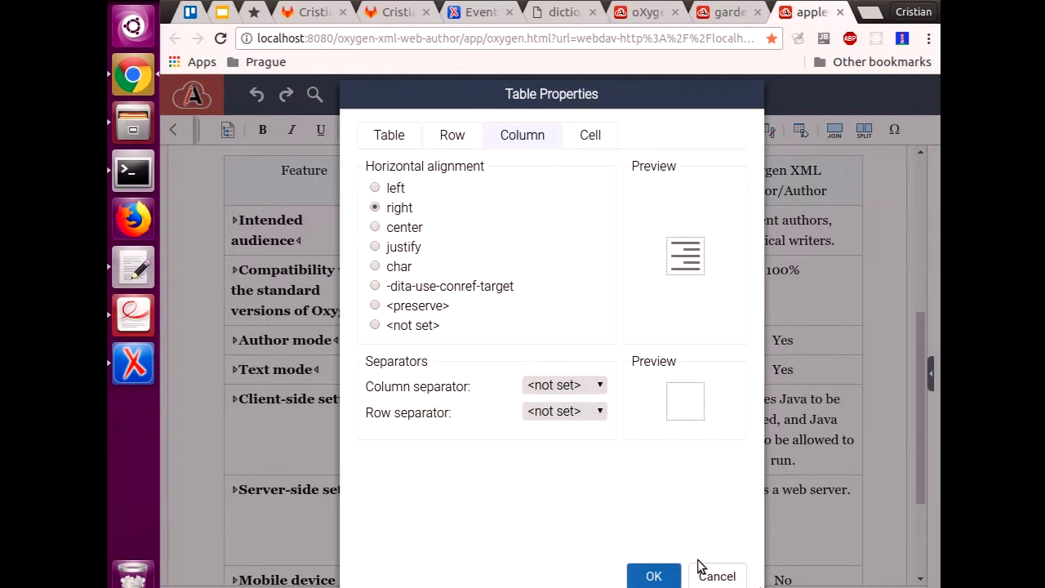
{"action": "left_click", "coordinate": [654, 575]}
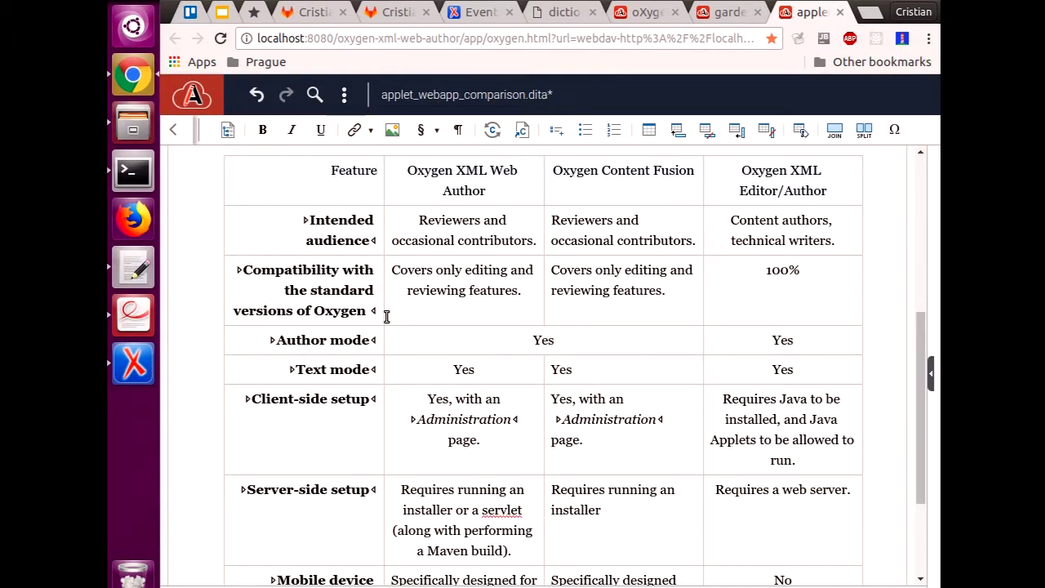
Step: Look over the edited Feature Matrix table and switch to the PDF slides to check the Task 4 list of table tasks
{"action": "scroll", "coordinate": [343, 333], "scroll_direction": "down", "scroll_amount": 2}
{"action": "scroll", "coordinate": [342, 336], "scroll_direction": "up", "scroll_amount": 3}
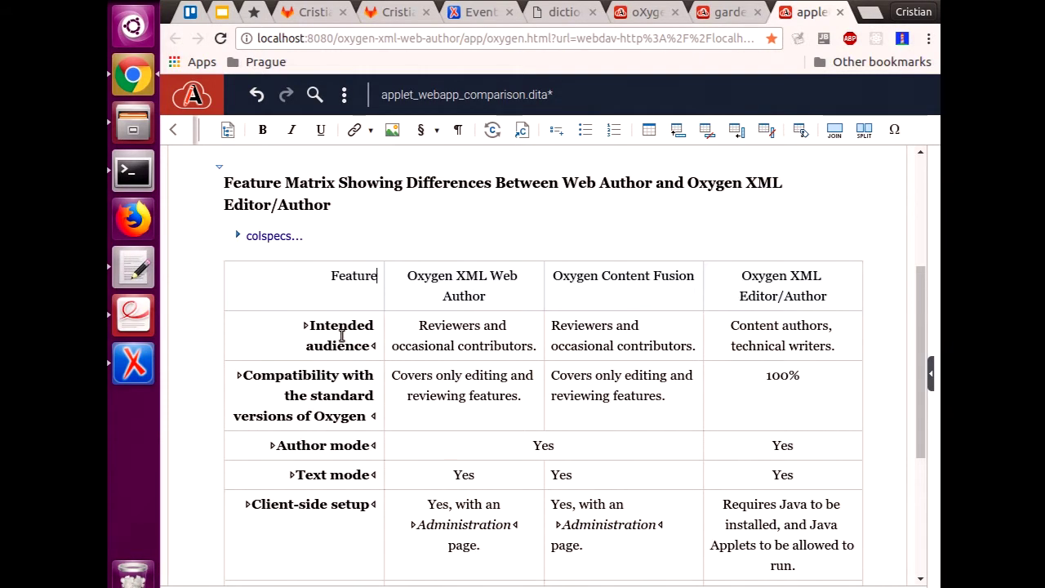
{"action": "scroll", "coordinate": [305, 377], "scroll_direction": "down", "scroll_amount": 2}
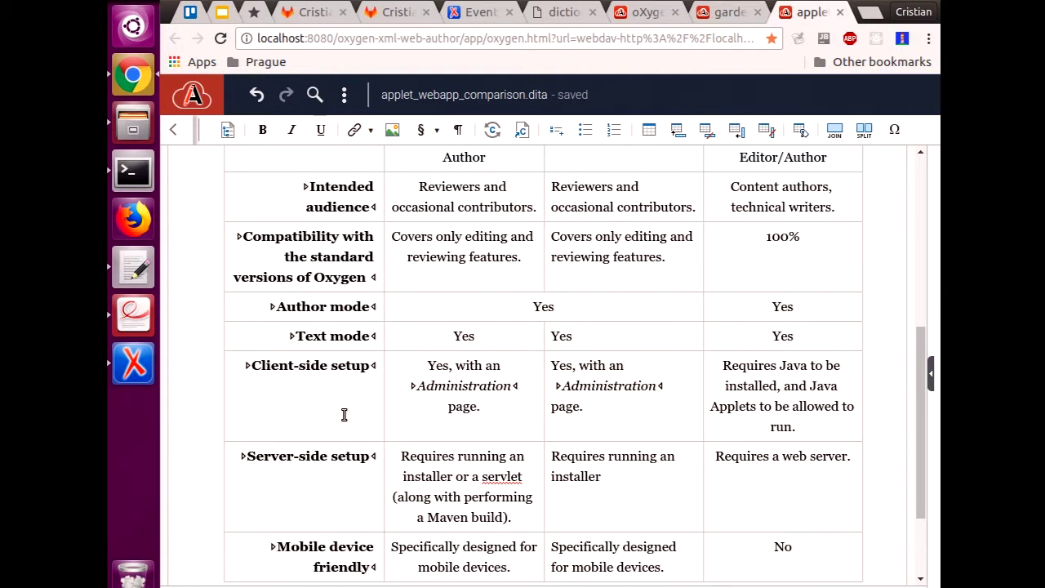
{"action": "scroll", "coordinate": [343, 415], "scroll_direction": "up", "scroll_amount": 2}
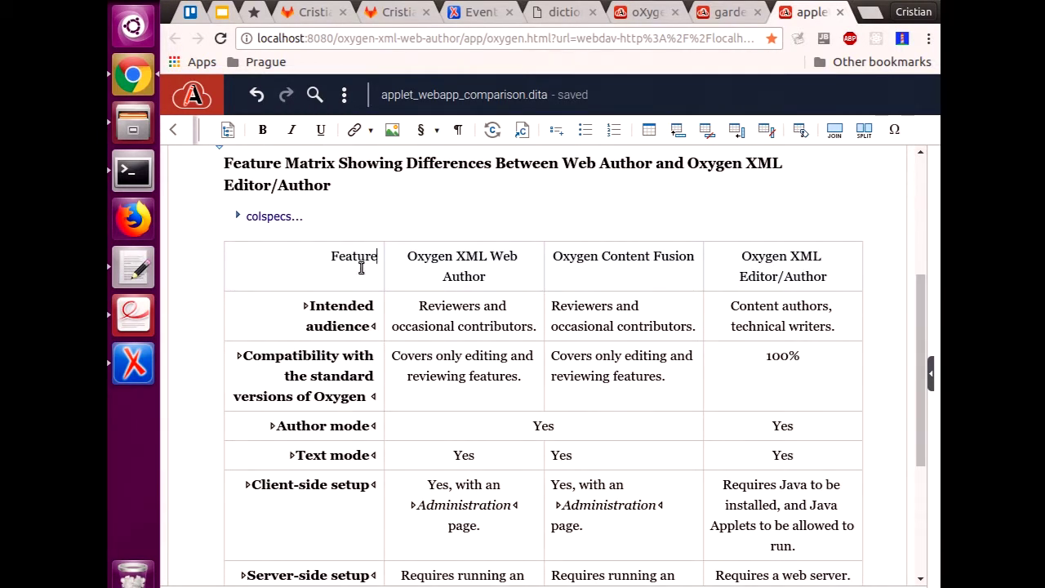
{"action": "left_click", "coordinate": [140, 324]}
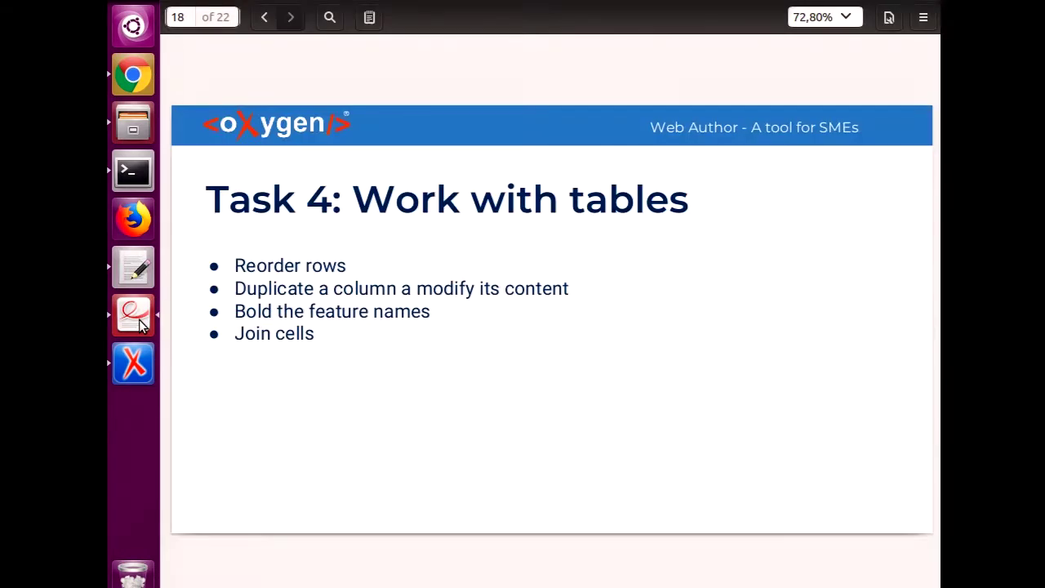
Step: Show the Task 4: Reuse content slide and switch back to the Feature Matrix document in Chrome
{"action": "key", "text": "Right"}
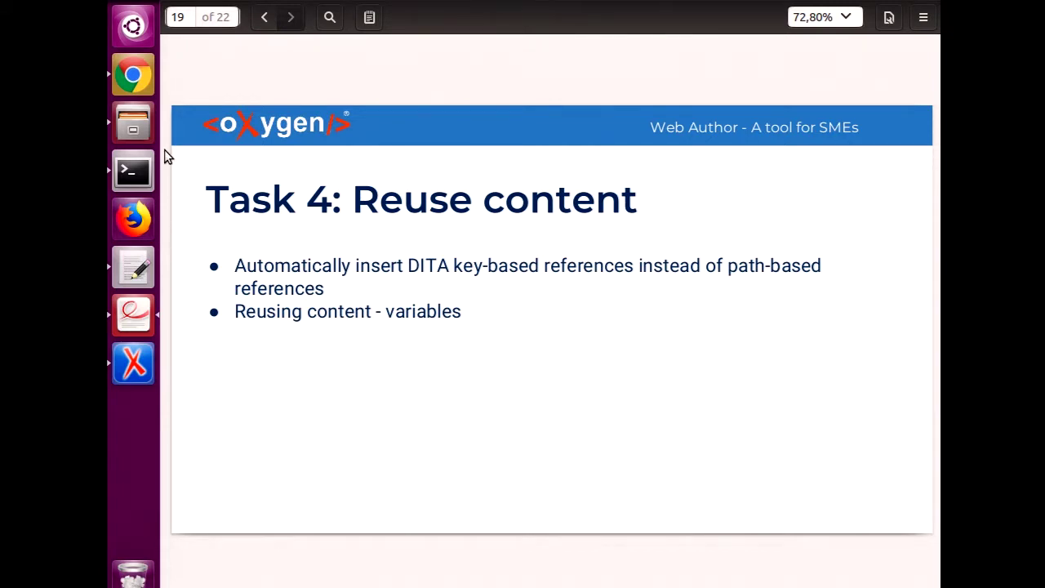
{"action": "triple_click", "coordinate": [241, 261]}
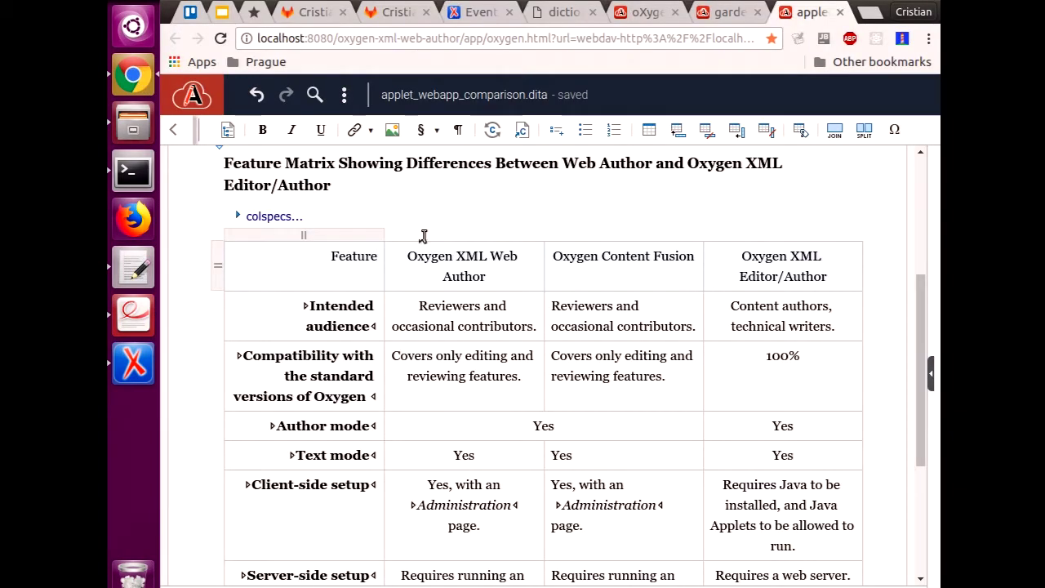
{"action": "scroll", "coordinate": [423, 236], "scroll_direction": "up", "scroll_amount": 3}
{"action": "scroll", "coordinate": [423, 239], "scroll_direction": "up", "scroll_amount": 1}
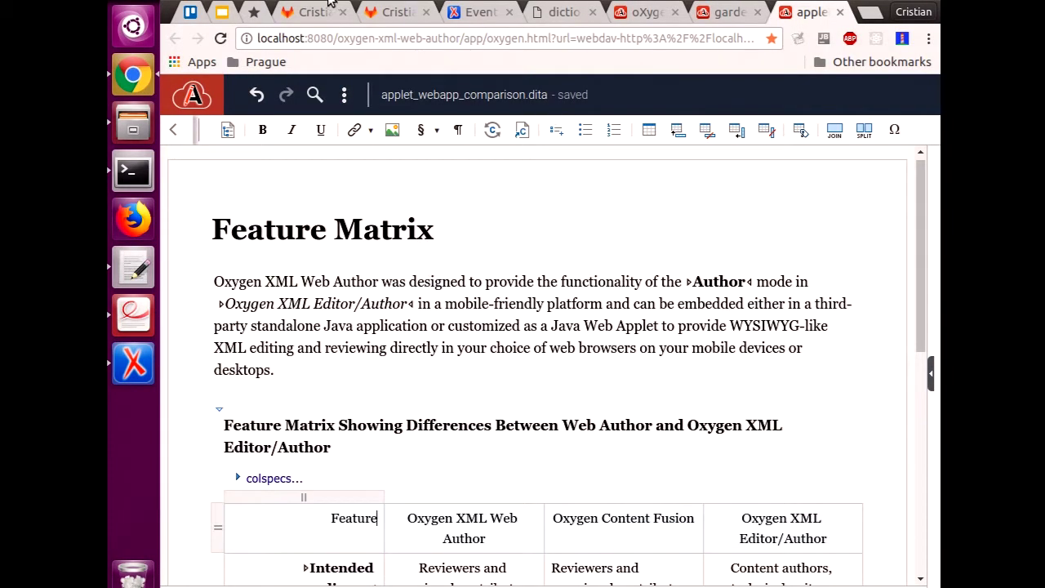
Step: Open the talking-circle.ditamap sample from the Prague bookmarks in a new tab and open its referenced Installation topic for editing
{"action": "left_click", "coordinate": [262, 62]}
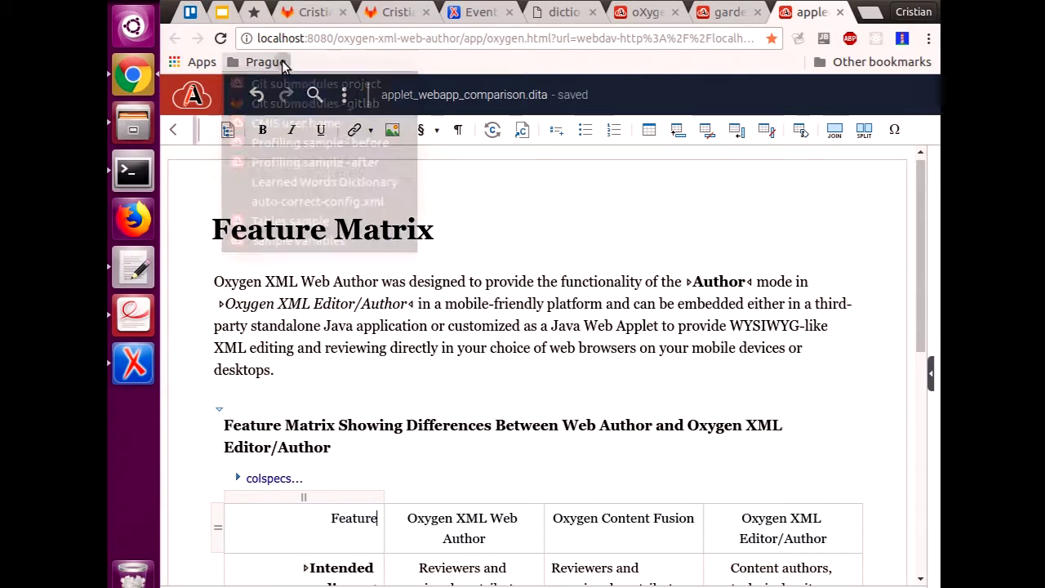
{"action": "middle_click", "coordinate": [318, 243]}
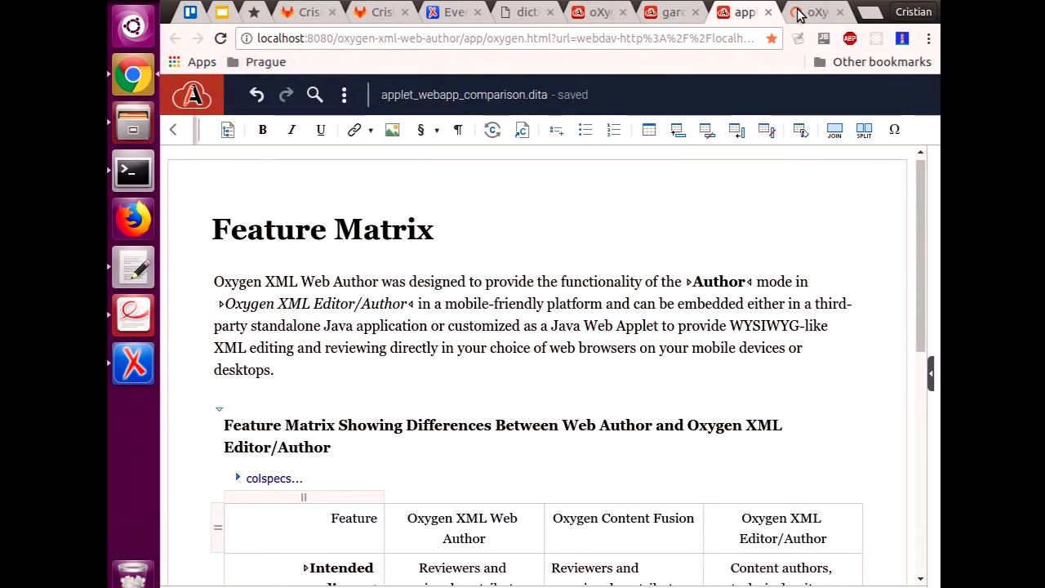
{"action": "left_click", "coordinate": [804, 11]}
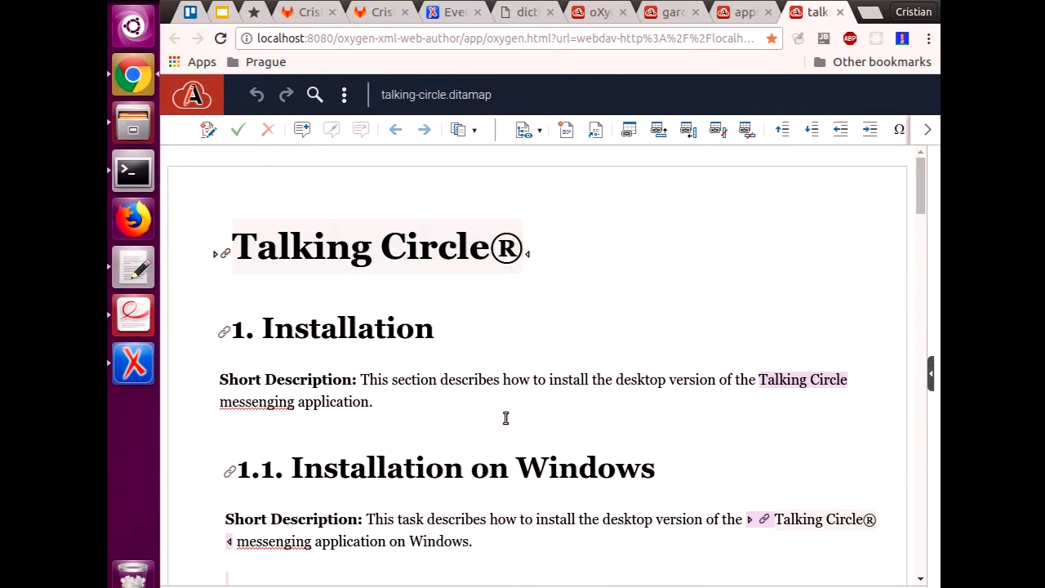
{"action": "right_click", "coordinate": [519, 377]}
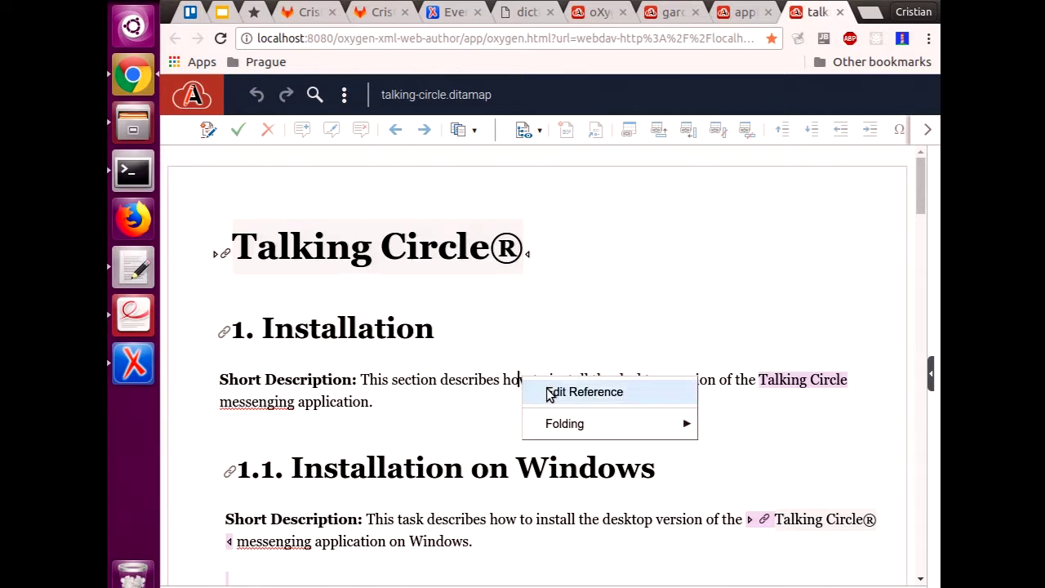
{"action": "left_click", "coordinate": [550, 394]}
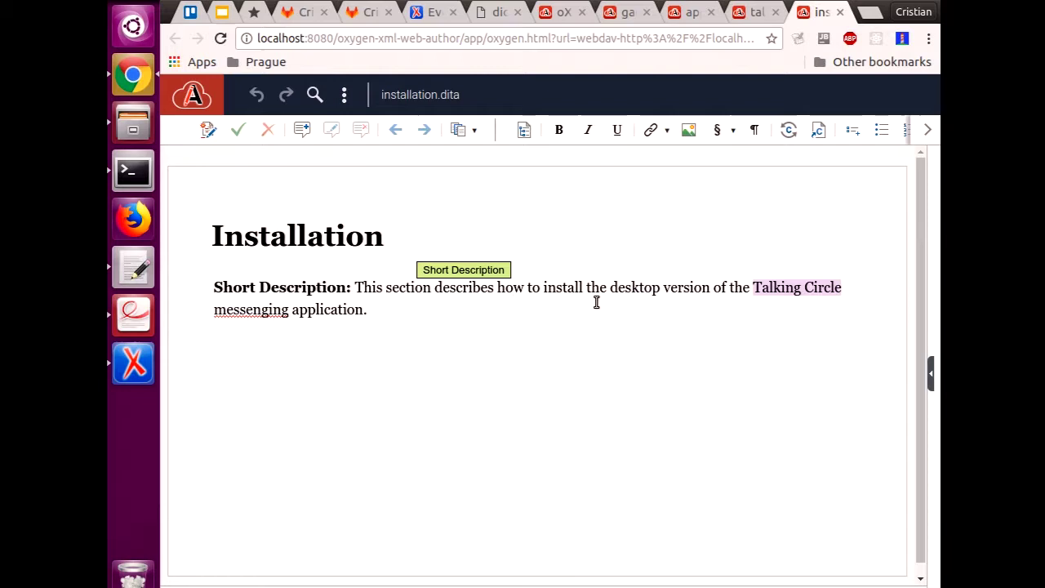
Step: Read the comment on the plain text "Talking Circle" in the short description and delete that text
{"action": "left_click", "coordinate": [756, 287]}
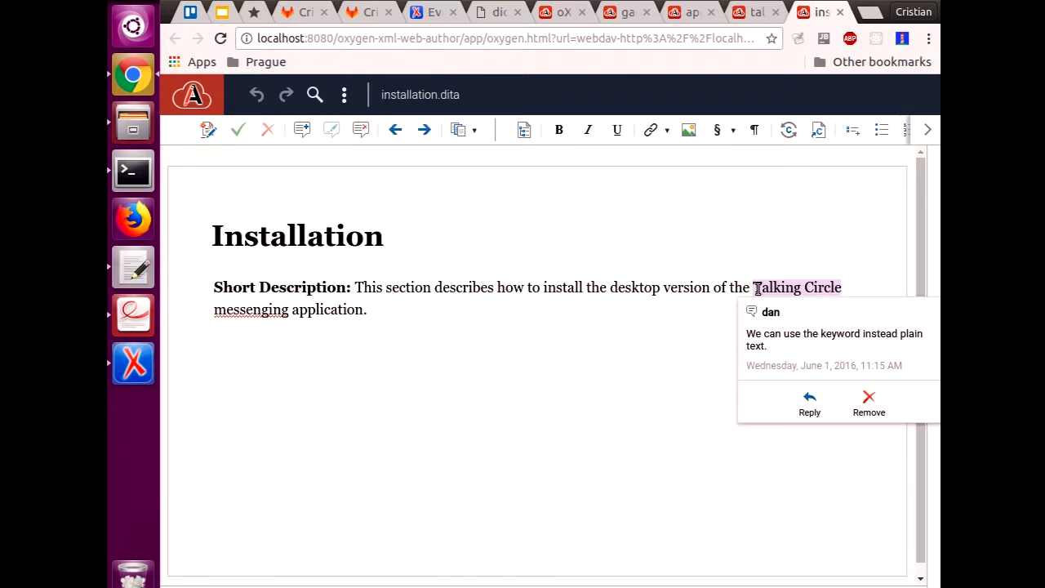
{"action": "double_click", "coordinate": [765, 287]}
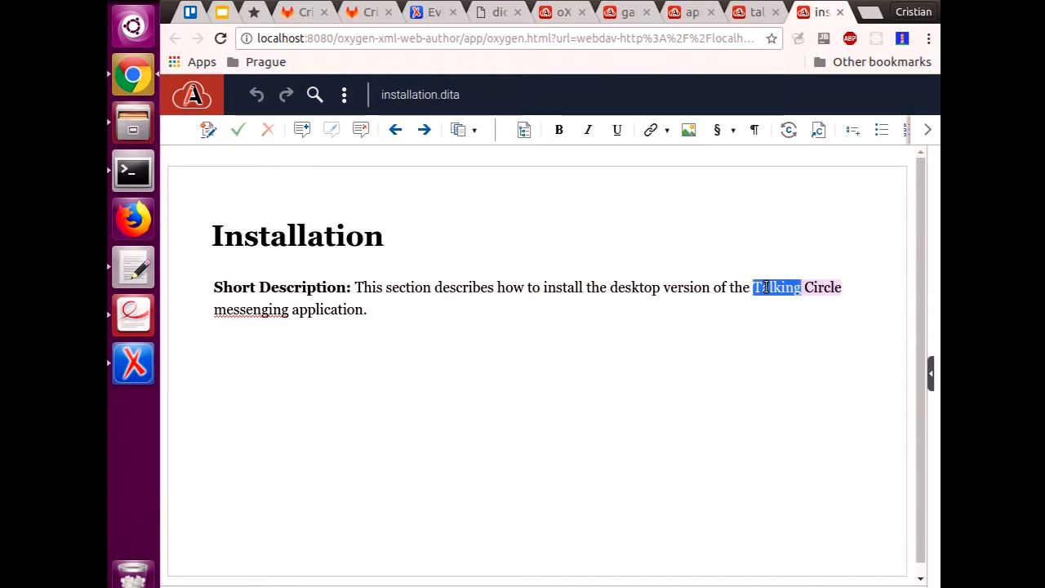
{"action": "double_click", "coordinate": [814, 287]}
{"action": "left_click", "coordinate": [778, 288]}
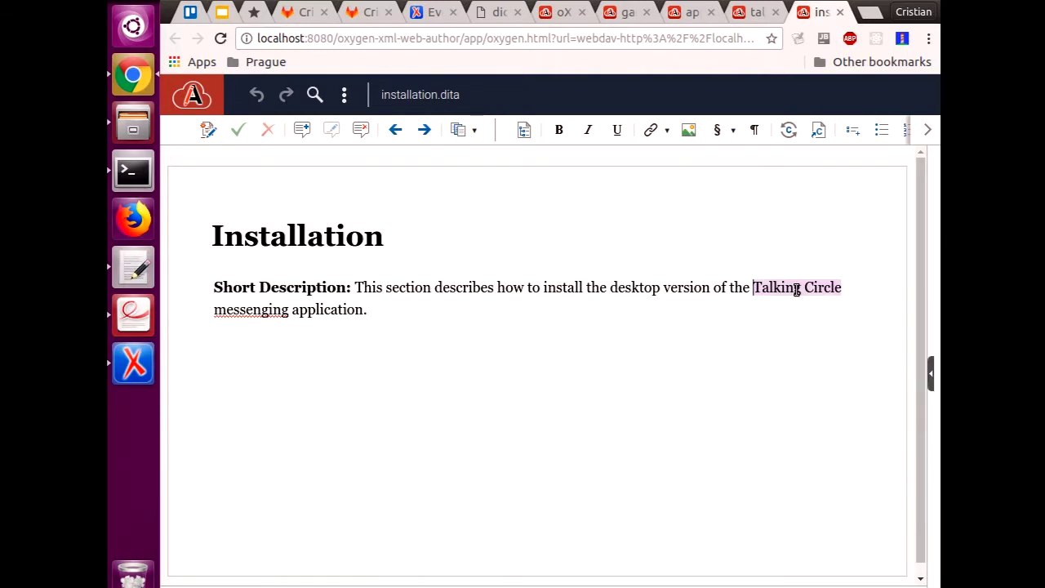
{"action": "key", "text": "ctrl+shift+Right"}
{"action": "key", "text": "ctrl+shift+Right"}
{"action": "key", "text": "Delete"}
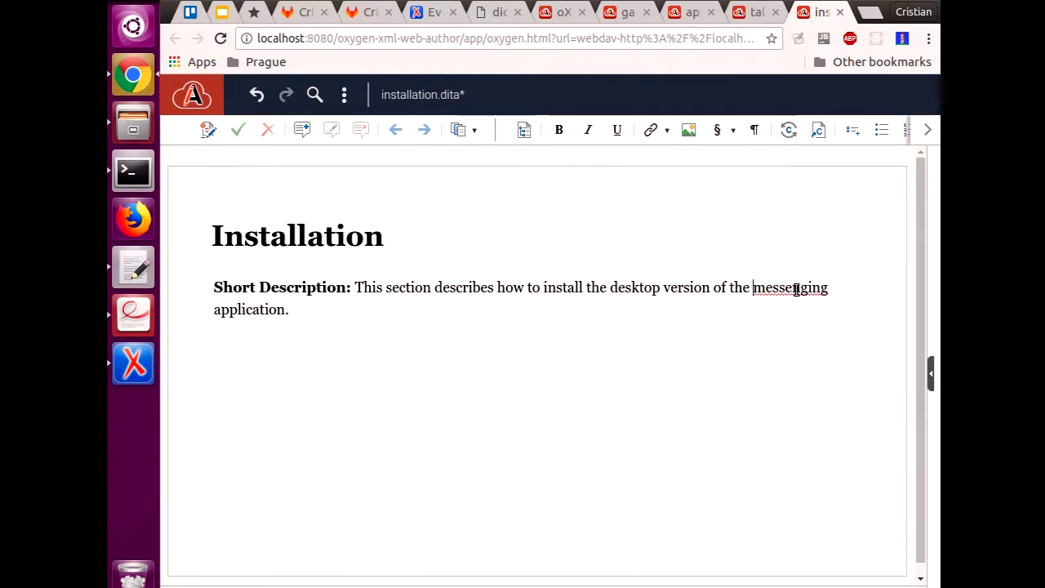
Step: Insert the DITA key "product" as a reusable reference before "messenging" in the short description and save the topic
{"action": "left_click", "coordinate": [789, 131]}
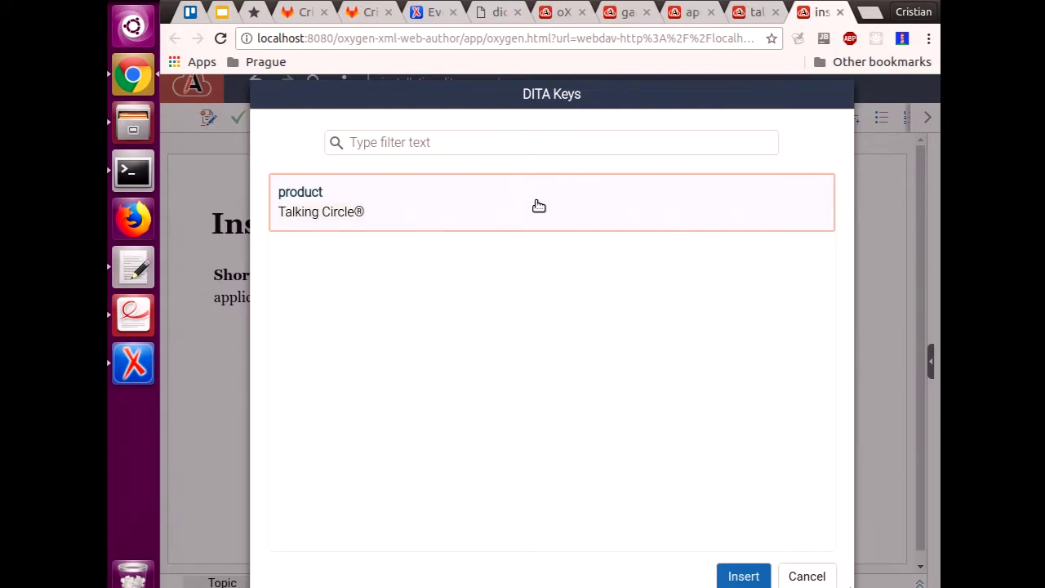
{"action": "double_click", "coordinate": [501, 212]}
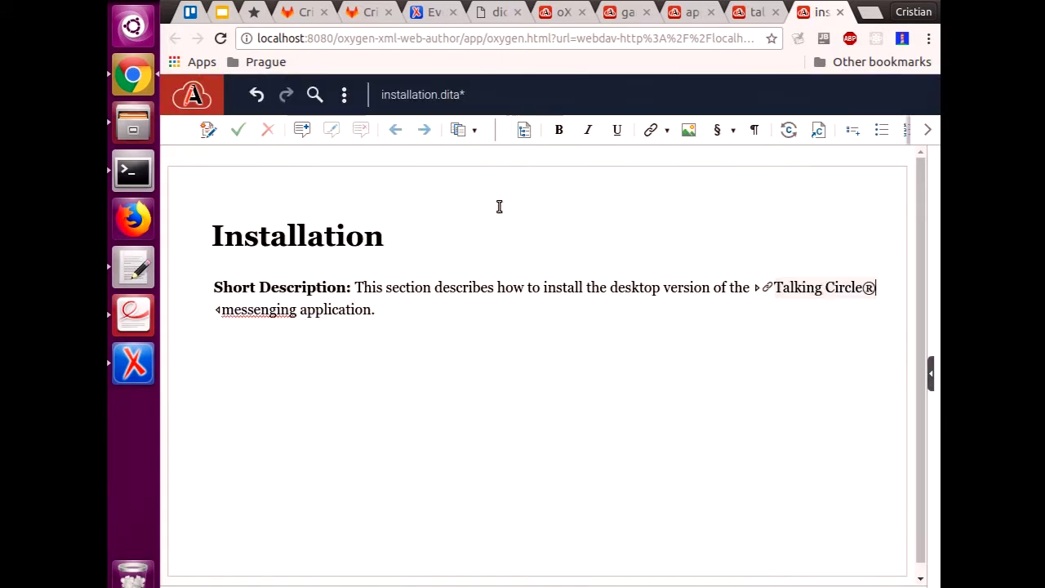
{"action": "key", "text": "Right"}
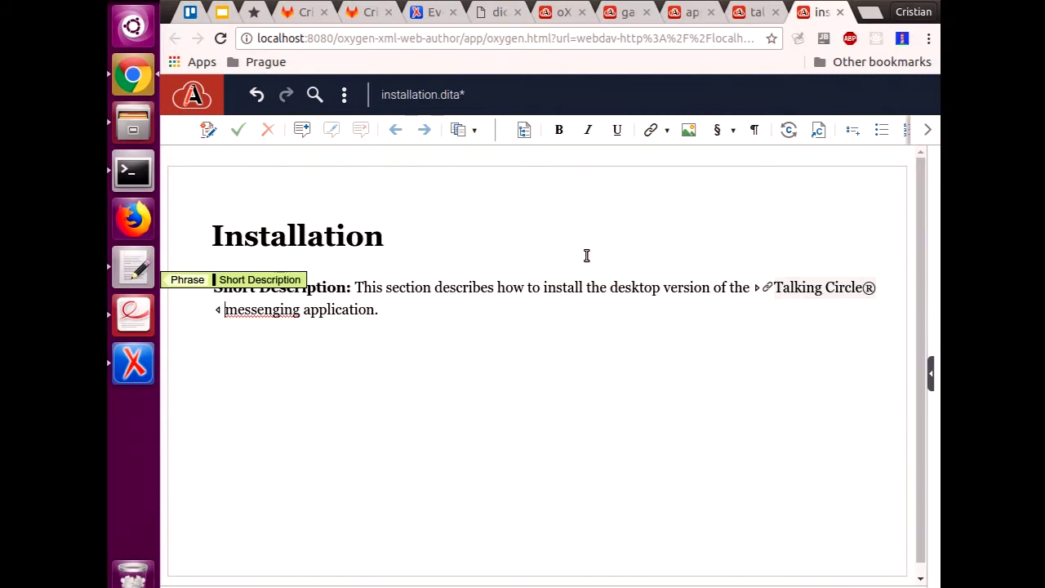
{"action": "key", "text": "ctrl+s"}
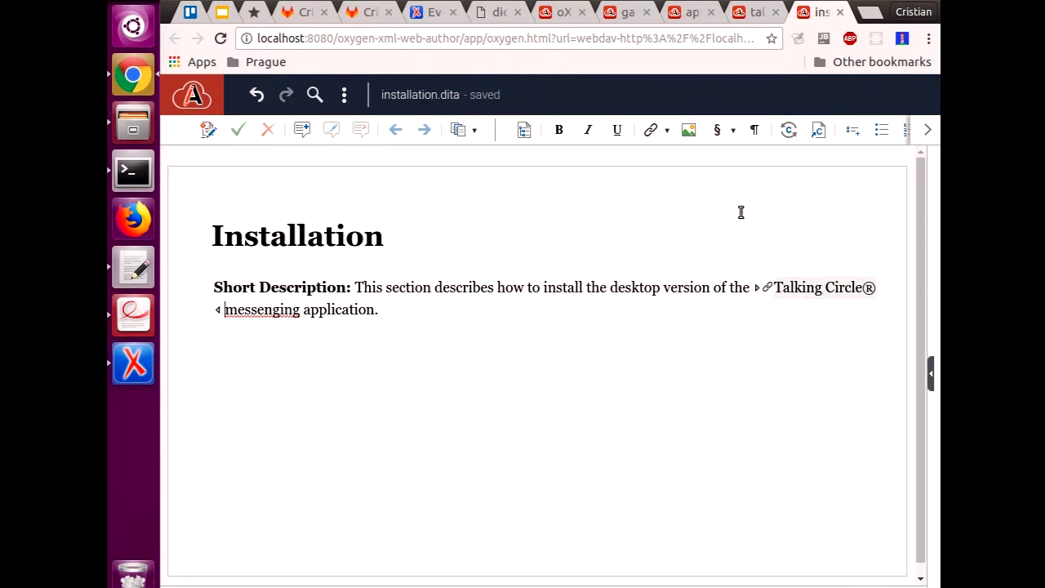
Step: Review the available DITA keys and the key filter without inserting anything
{"action": "left_click", "coordinate": [790, 130]}
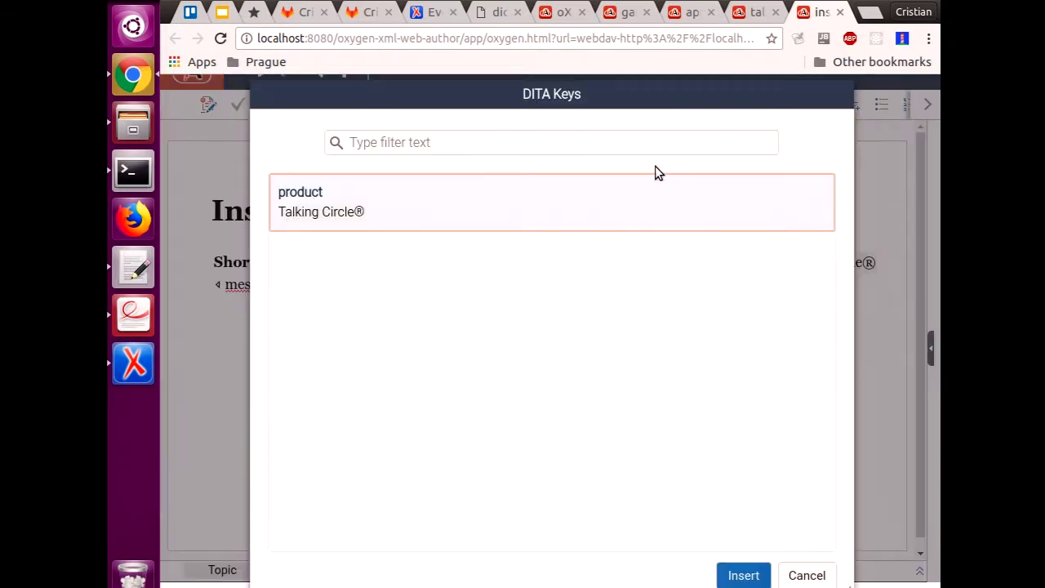
{"action": "left_click", "coordinate": [618, 147]}
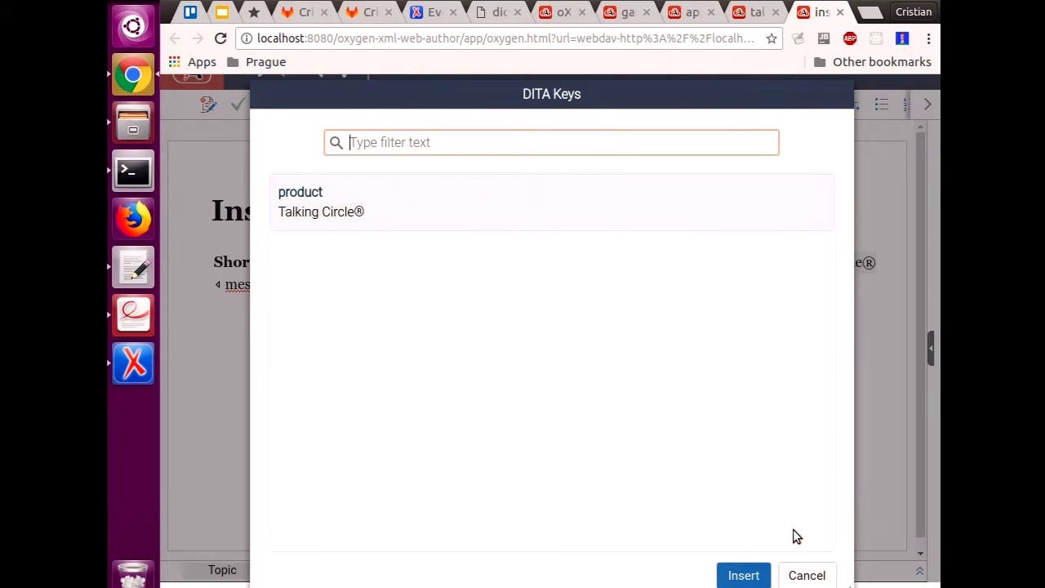
{"action": "left_click", "coordinate": [806, 575]}
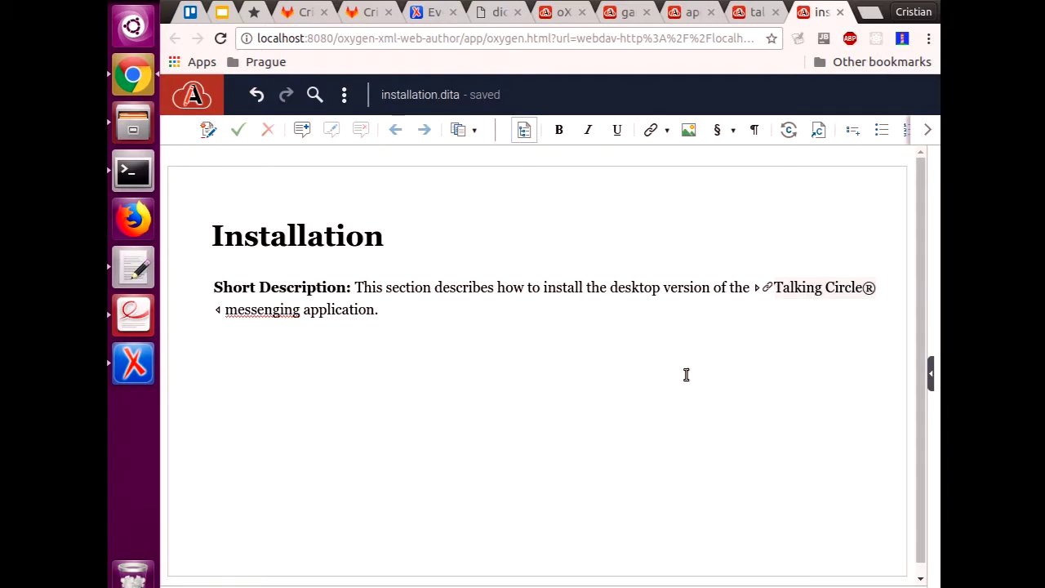
Step: Open the Simple DITA Topic sample, gardenia.dita, from the dashboard in a new tab
{"action": "left_click", "coordinate": [546, 288]}
{"action": "left_click", "coordinate": [561, 11]}
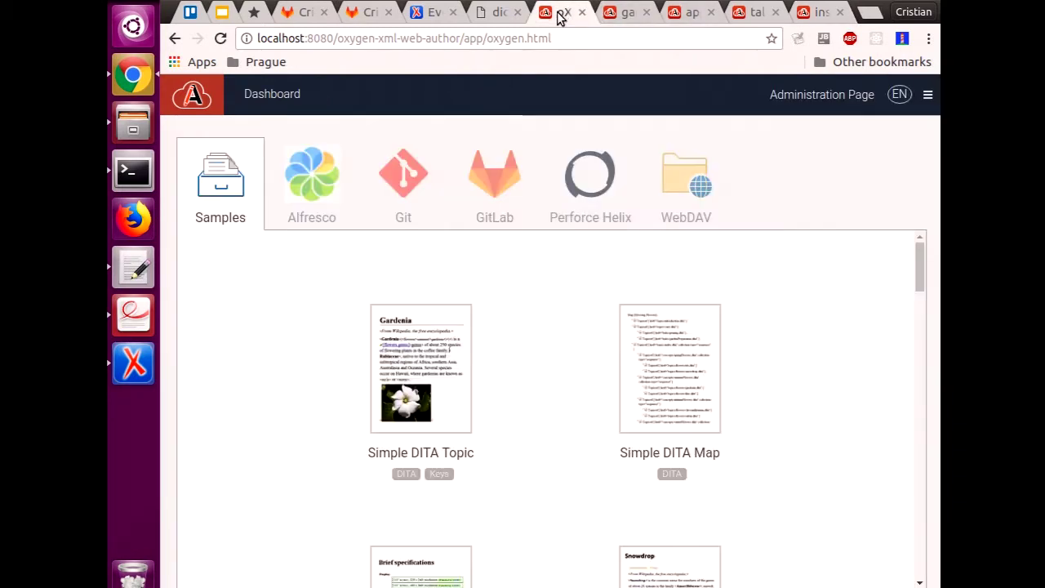
{"action": "left_click", "coordinate": [441, 359]}
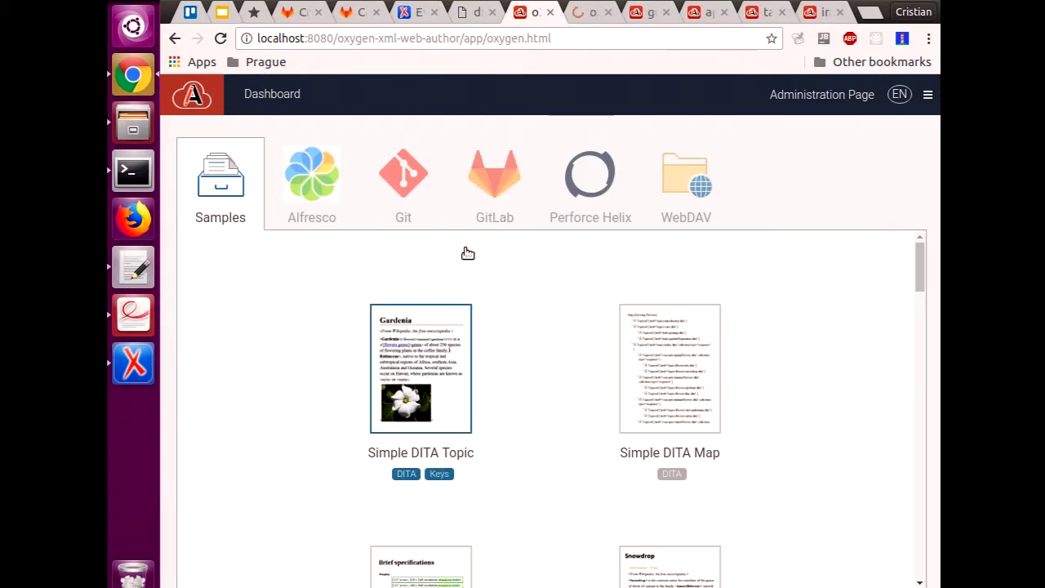
{"action": "left_click", "coordinate": [576, 13]}
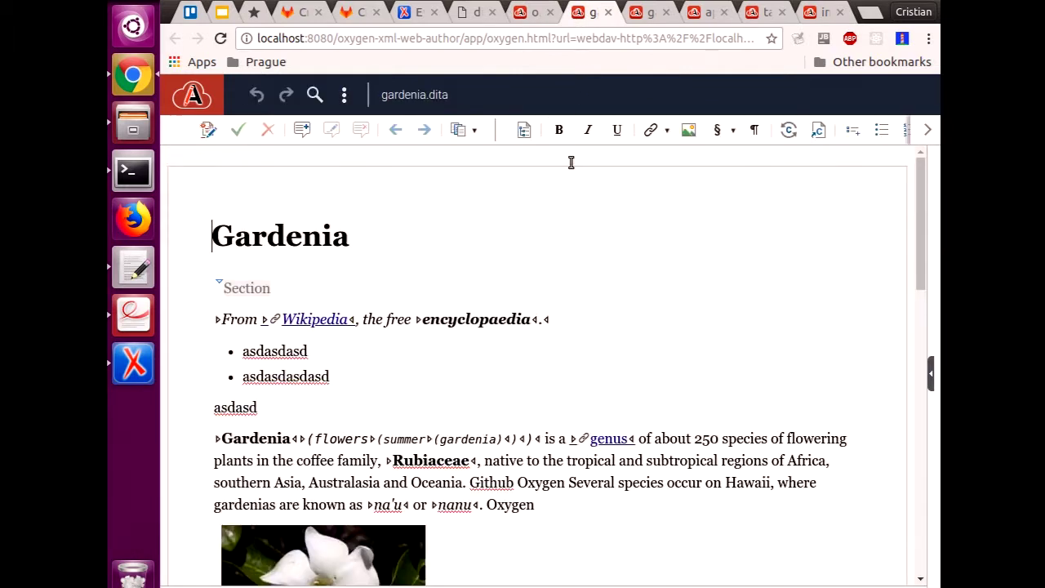
Step: Delete the section, bullet list and "asdasd" paragraph between the Gardenia title and the main paragraph, and save the document
{"action": "left_click_drag", "start_coordinate": [258, 407], "coordinate": [214, 288]}
{"action": "key", "text": "Delete"}
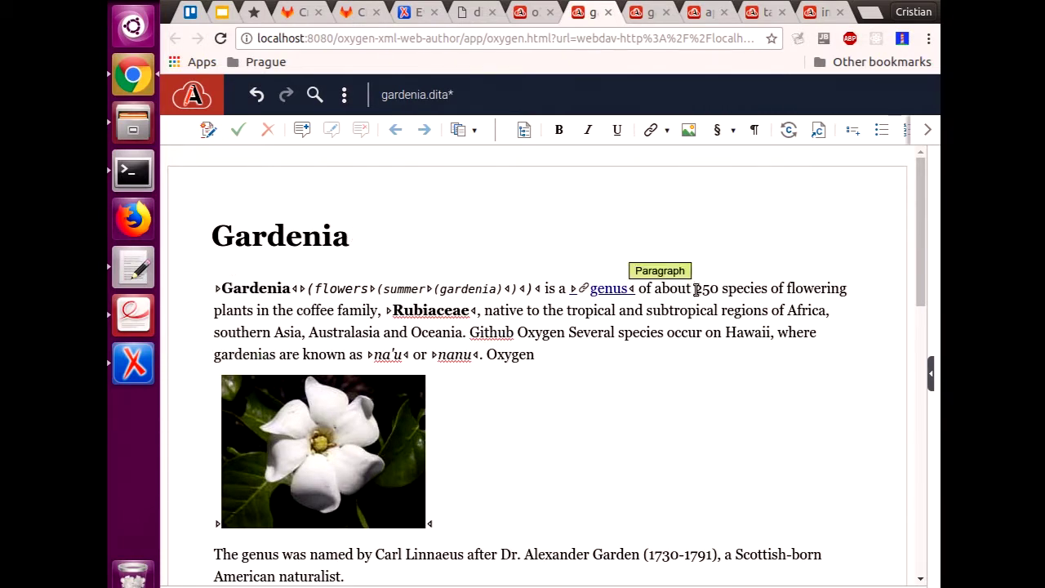
{"action": "key", "text": "ctrl+s"}
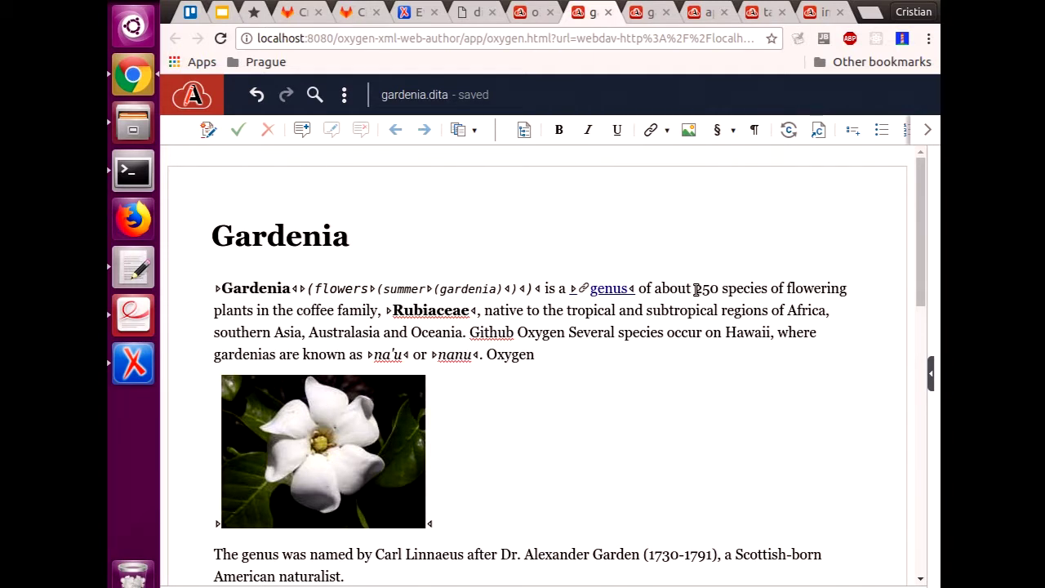
Step: Show the attributes of the "genus" link
{"action": "left_click", "coordinate": [931, 373]}
{"action": "left_click", "coordinate": [823, 543]}
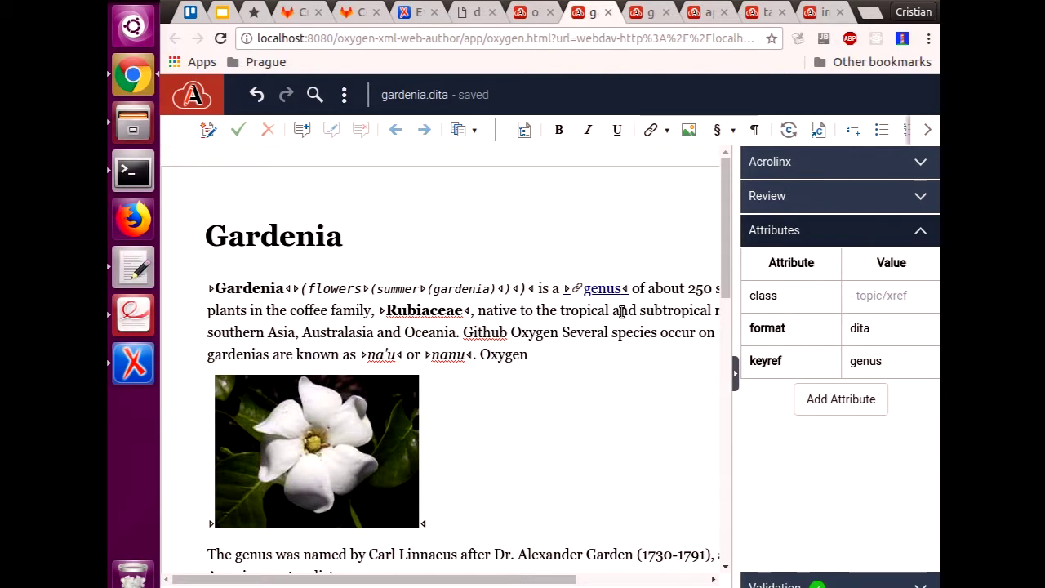
Step: Insert a cross reference at the "genus" link to the glossary entry in glossaryBulb.dita from the flowers/concepts folder
{"action": "left_click", "coordinate": [666, 130]}
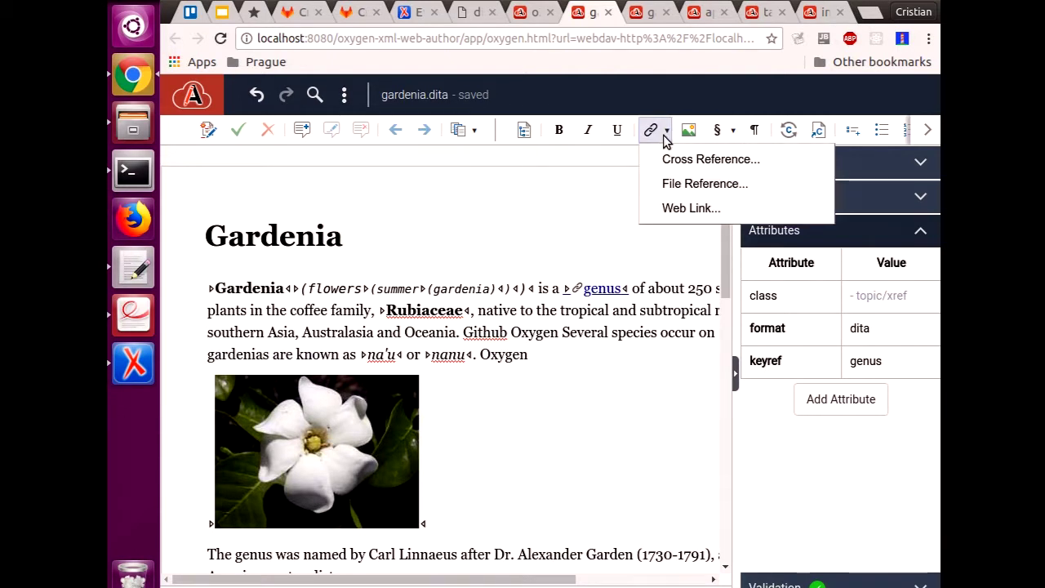
{"action": "left_click", "coordinate": [672, 159]}
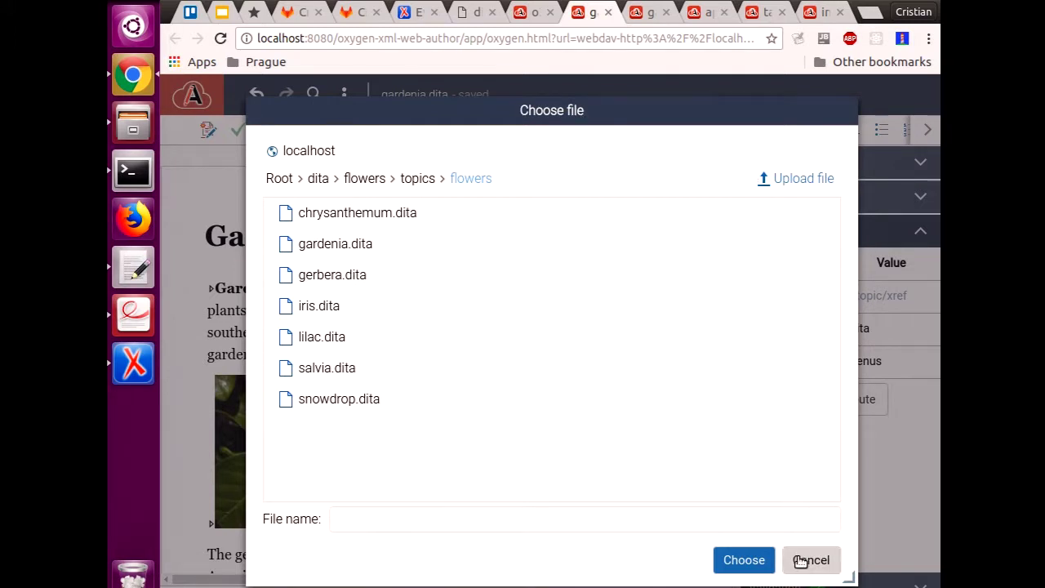
{"action": "left_click", "coordinate": [415, 178]}
{"action": "left_click", "coordinate": [365, 178]}
{"action": "left_click", "coordinate": [348, 220]}
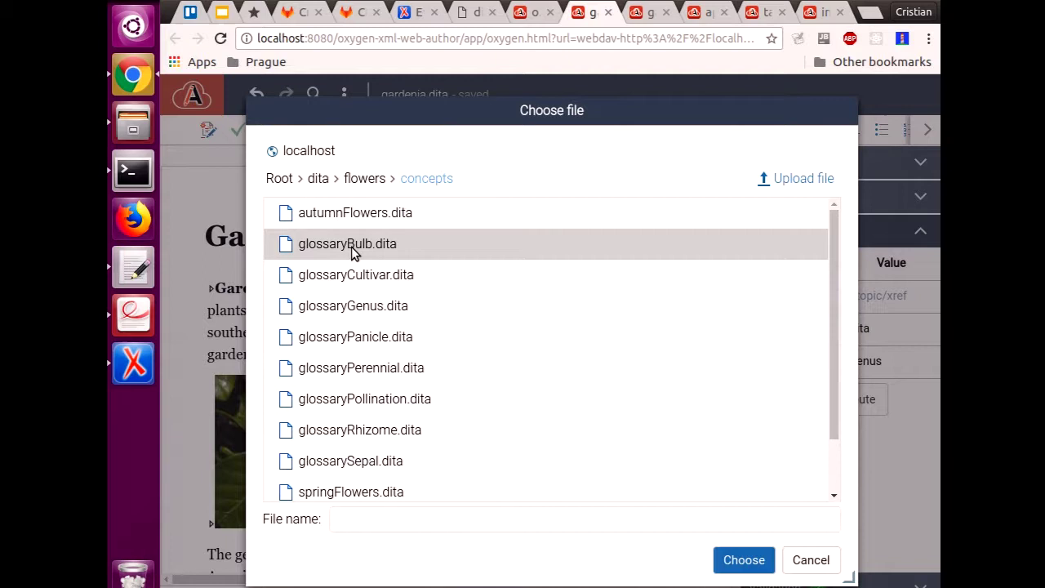
{"action": "left_click", "coordinate": [351, 247]}
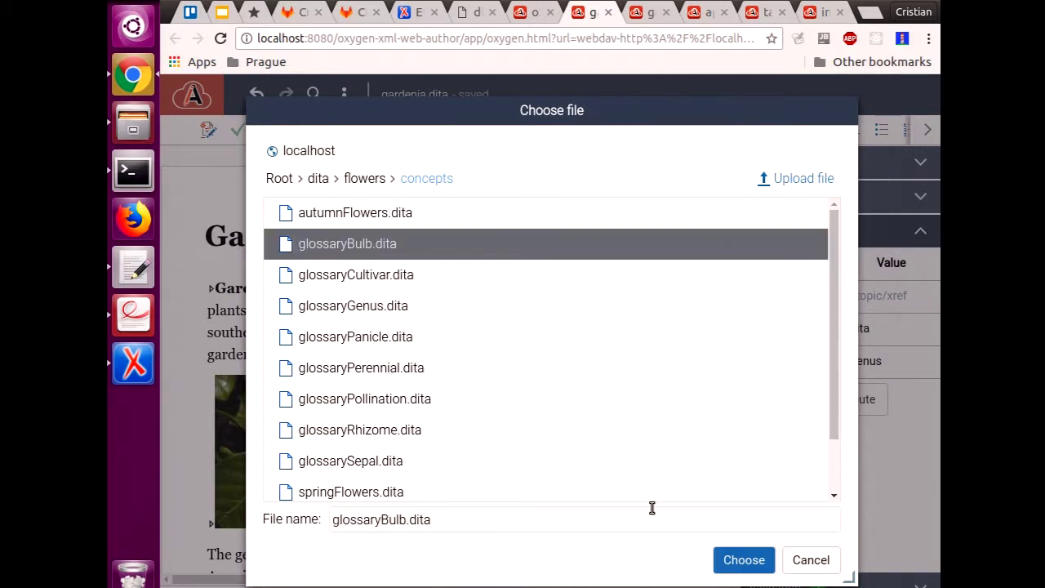
{"action": "left_click", "coordinate": [737, 559]}
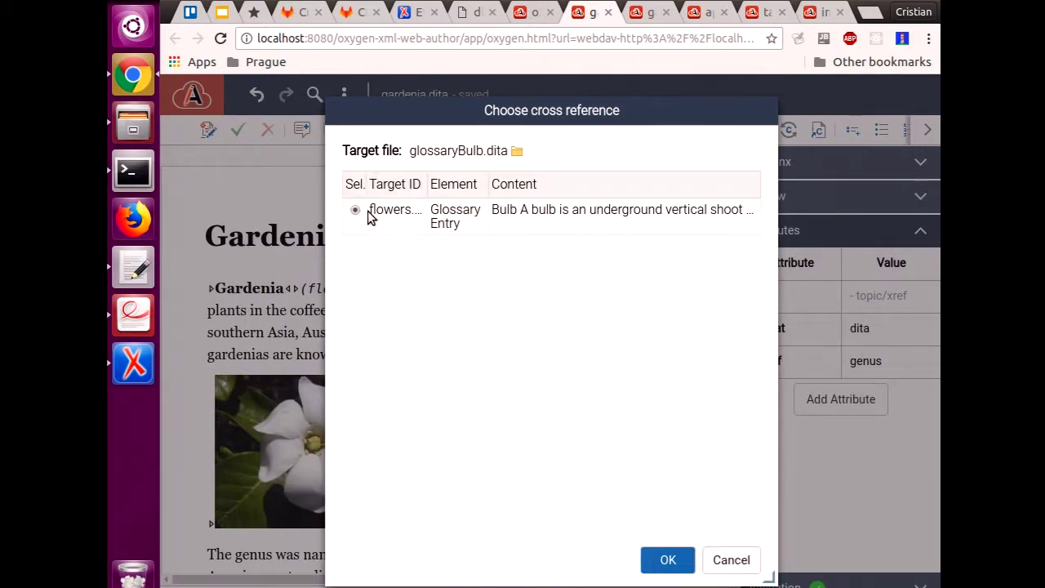
{"action": "left_click_drag", "start_coordinate": [373, 208], "coordinate": [438, 221]}
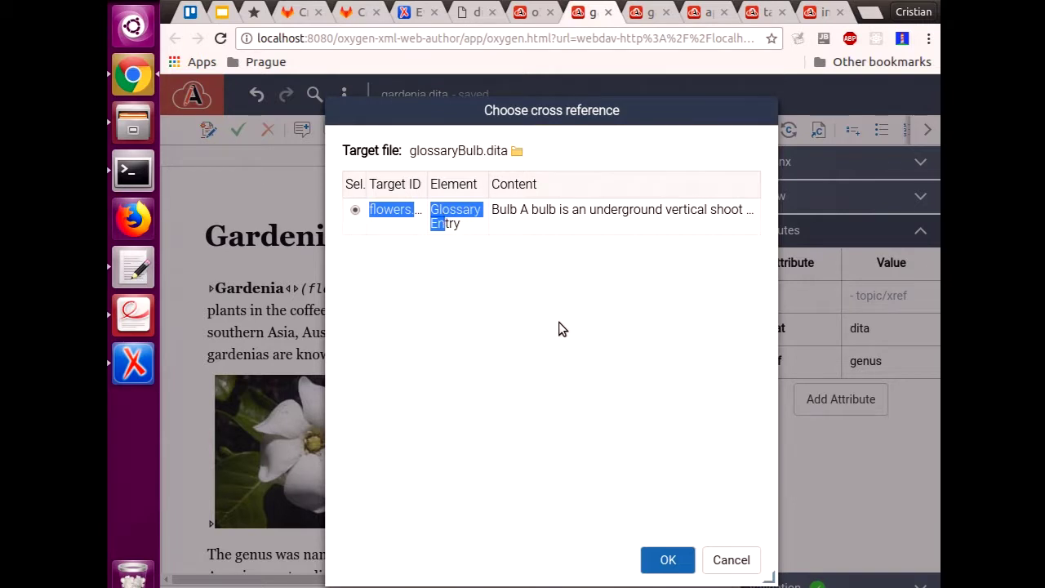
{"action": "left_click", "coordinate": [666, 559]}
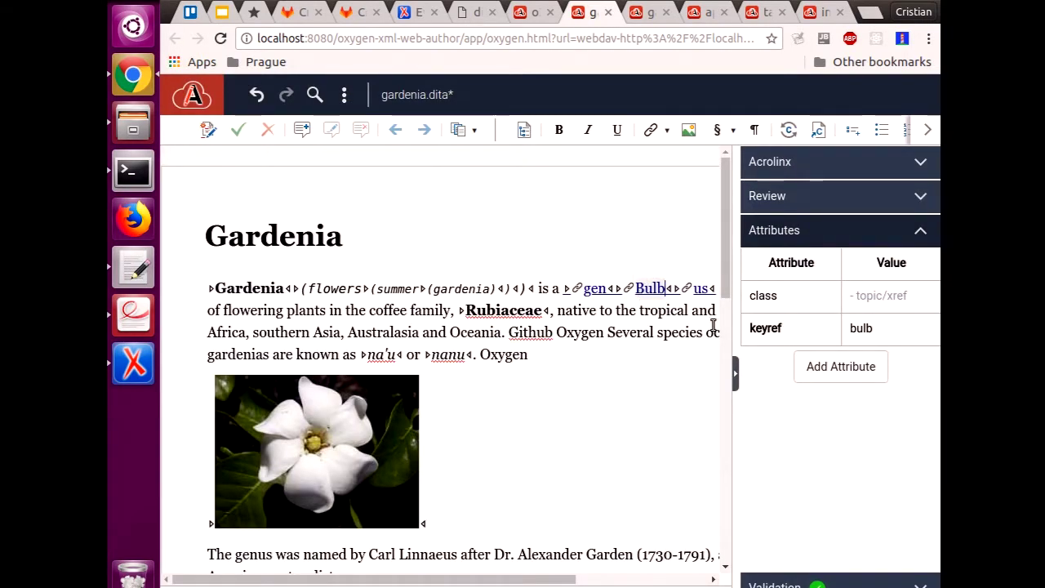
Step: Check the keyref attribute of the inserted Bulb link and save the document
{"action": "double_click", "coordinate": [852, 328]}
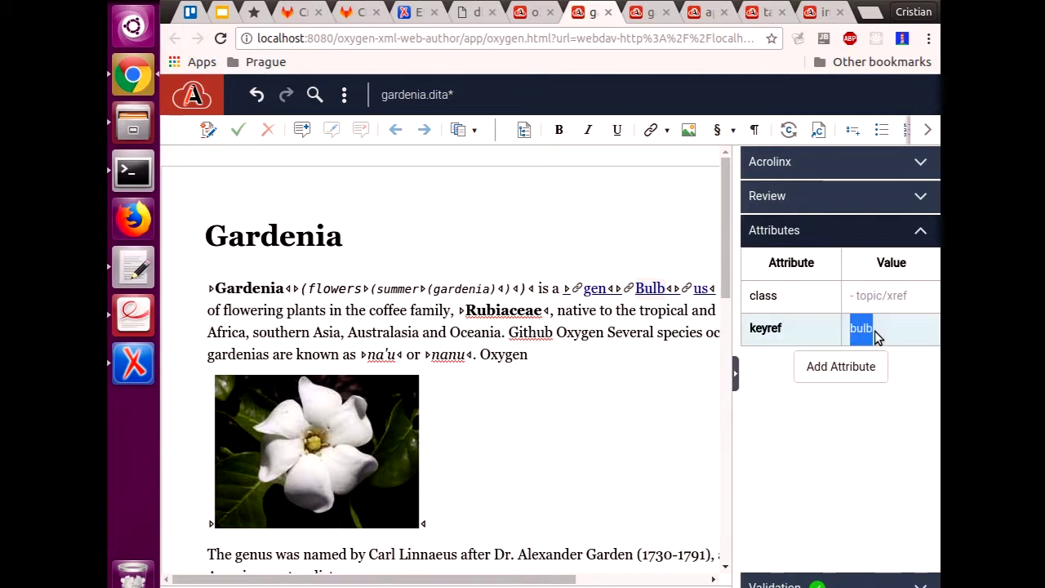
{"action": "left_click", "coordinate": [898, 396]}
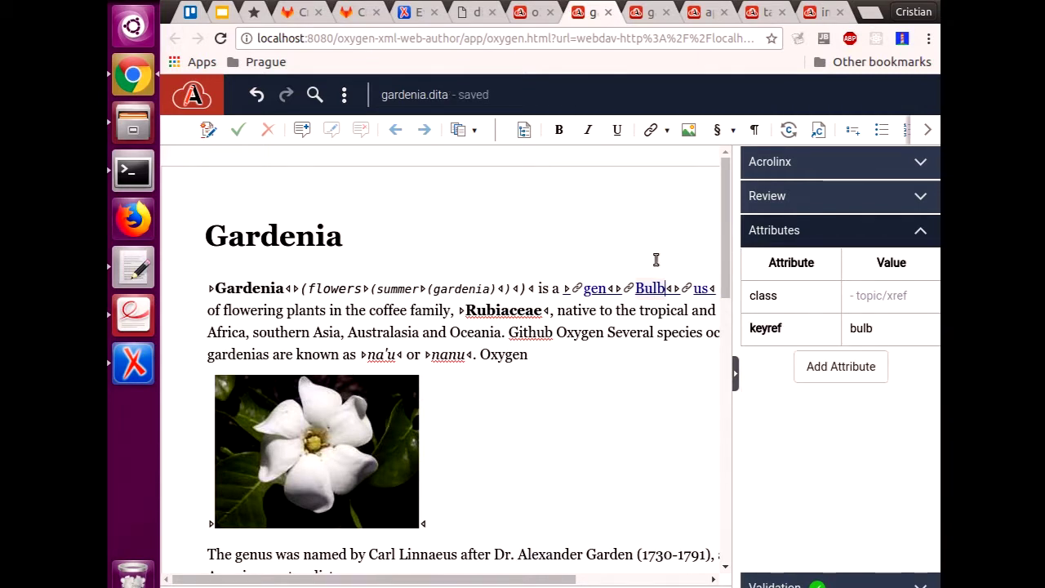
{"action": "scroll", "coordinate": [614, 319], "scroll_direction": "down", "scroll_amount": 1}
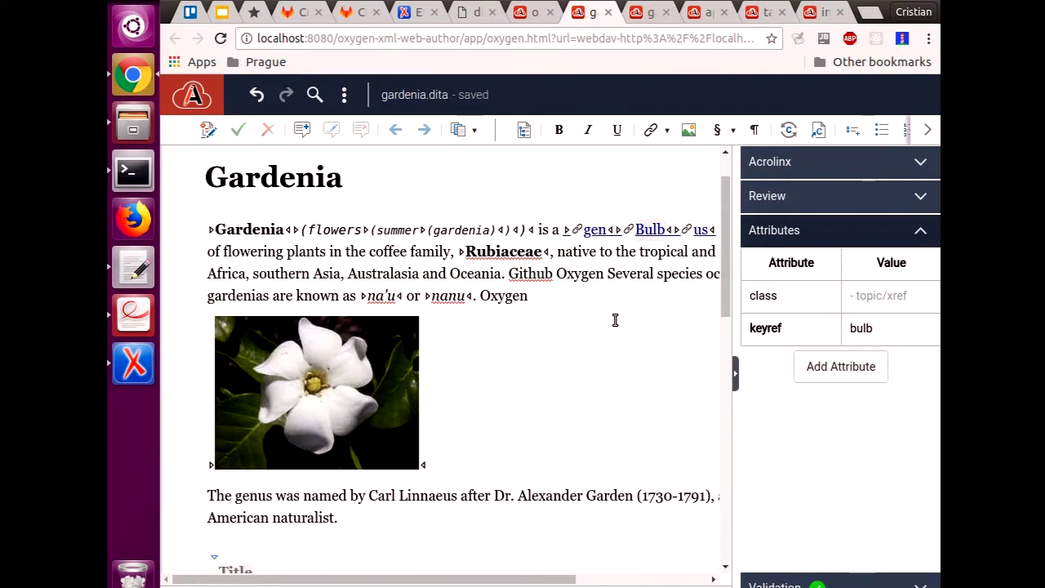
Step: Undo the insertion of the Bulb link, switch to the PDF slides and advance to the "Task 5: Create new docs" slide
{"action": "key", "text": "ctrl+z"}
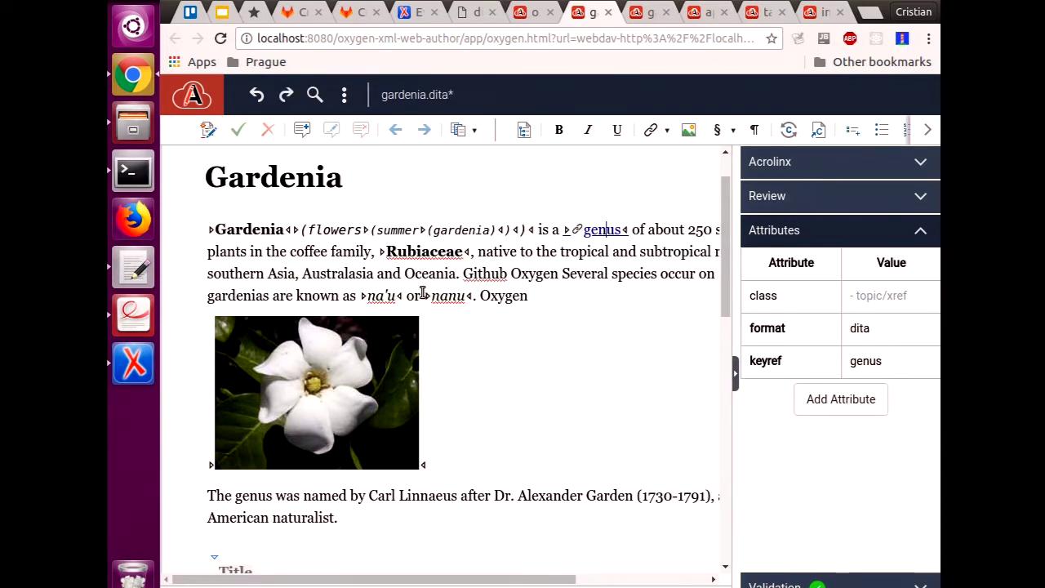
{"action": "left_click", "coordinate": [135, 325]}
{"action": "key", "text": "Page_Down"}
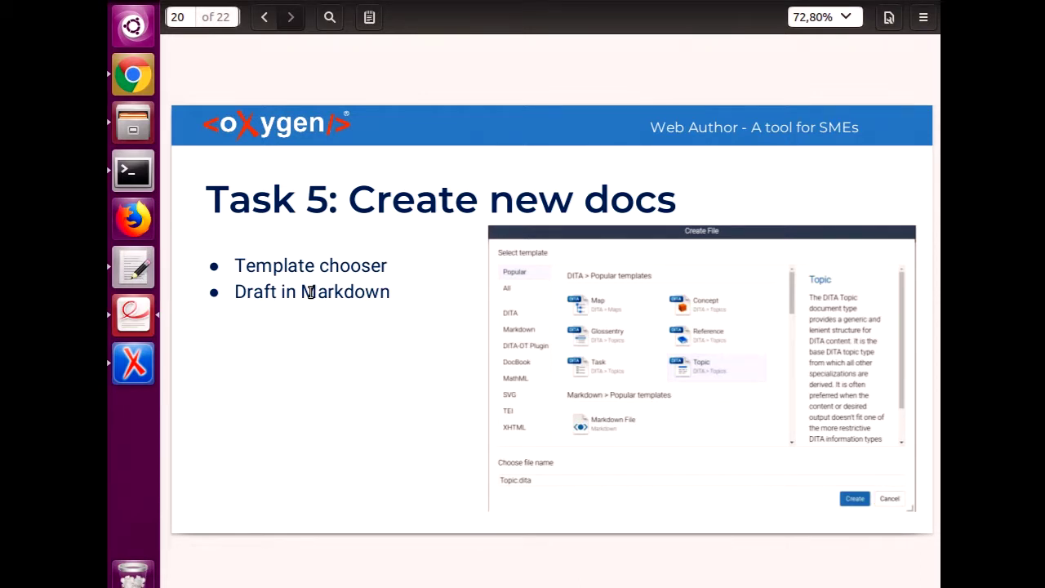
Step: Switch back to the Web Author dashboard in Chrome and start creating a new file in the WebDAV root folder
{"action": "left_click", "coordinate": [152, 77]}
{"action": "left_click", "coordinate": [531, 13]}
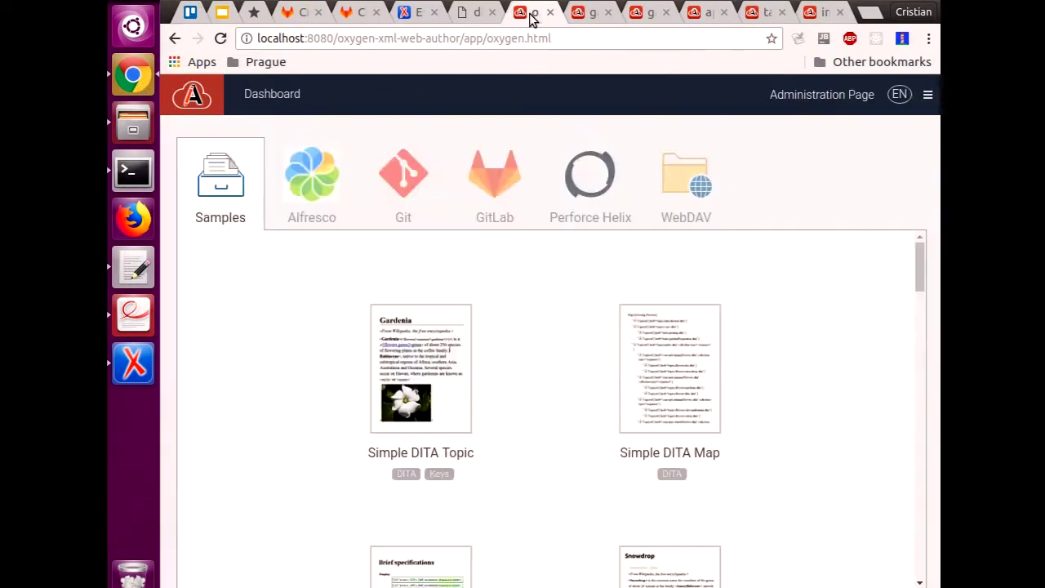
{"action": "left_click", "coordinate": [587, 200]}
{"action": "left_click", "coordinate": [667, 173]}
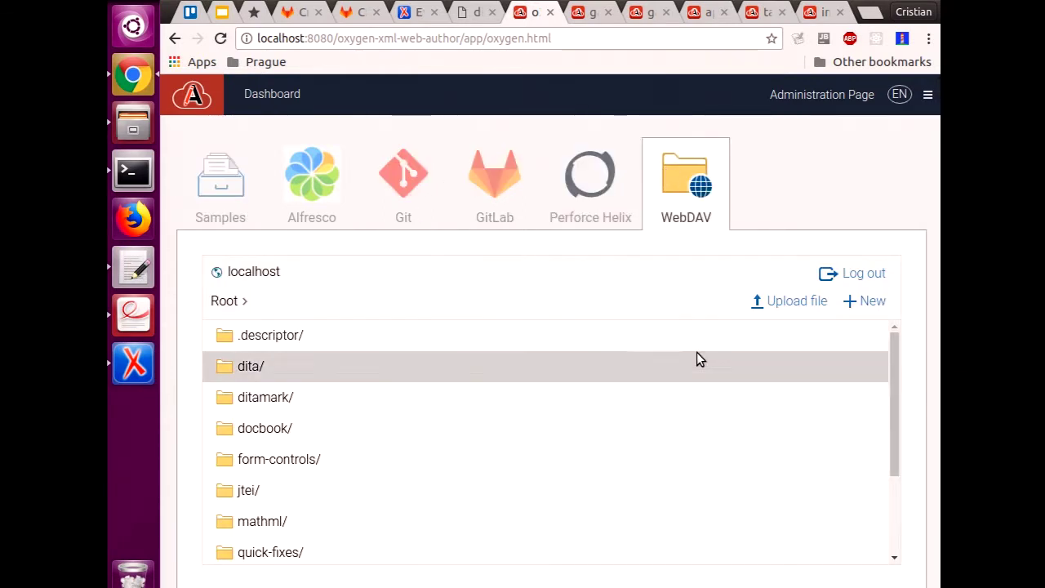
{"action": "scroll", "coordinate": [669, 395], "scroll_direction": "down", "scroll_amount": 3}
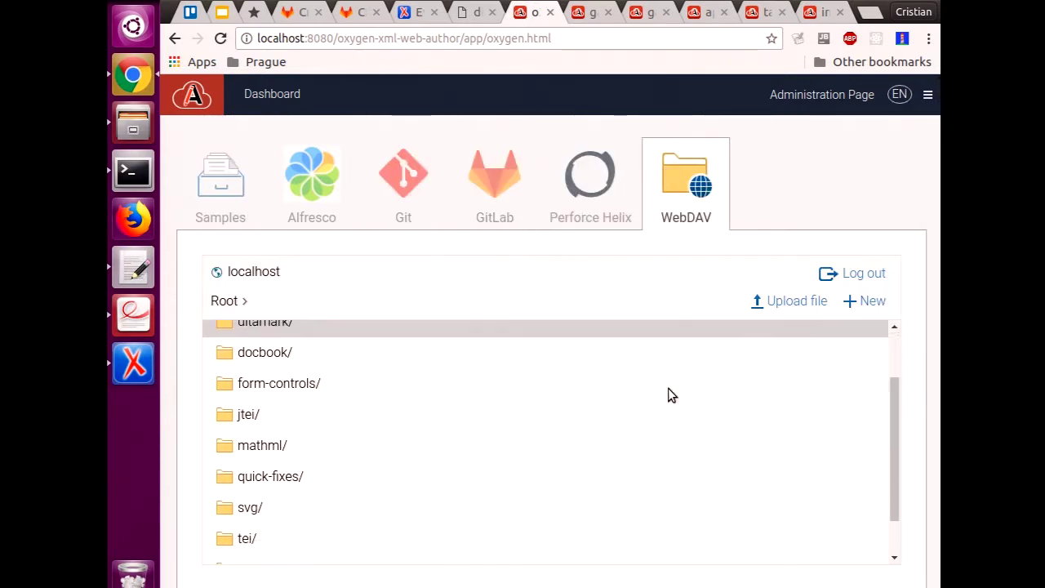
{"action": "left_click", "coordinate": [865, 302]}
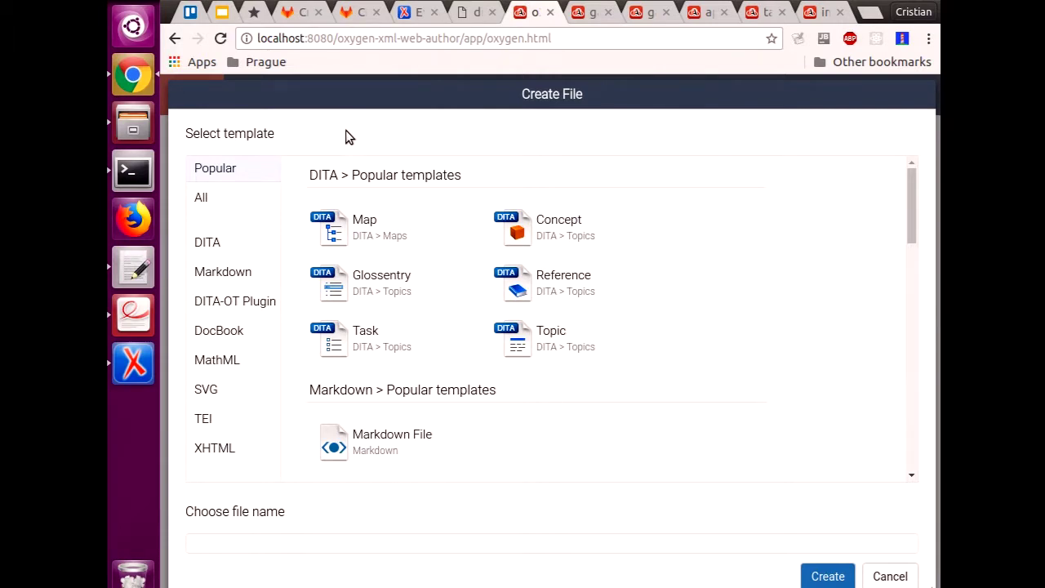
Step: Compare the templates offered in the Popular and DITA categories for the new file
{"action": "left_click_drag", "start_coordinate": [186, 133], "coordinate": [301, 127]}
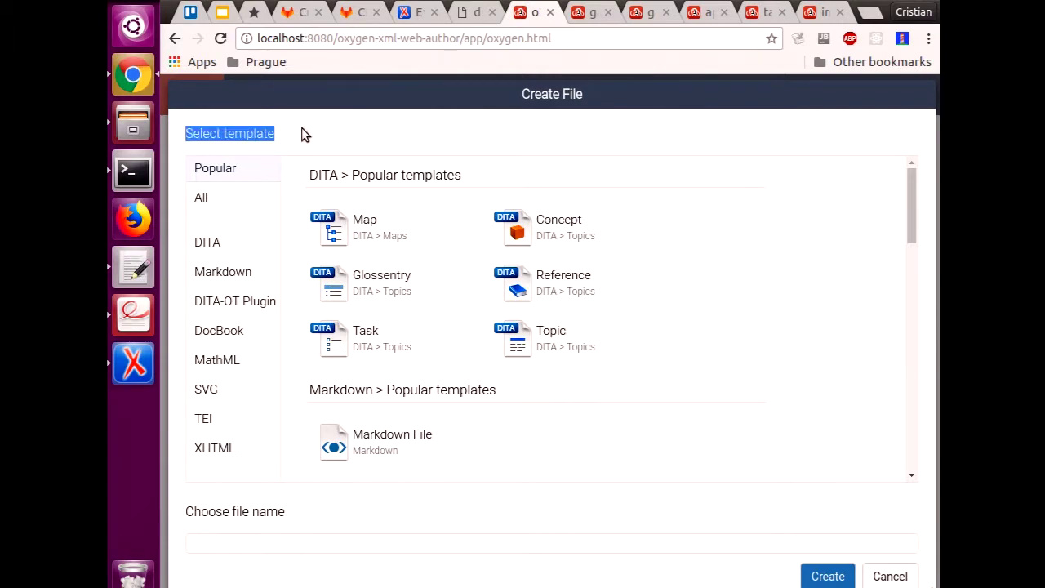
{"action": "left_click", "coordinate": [301, 129]}
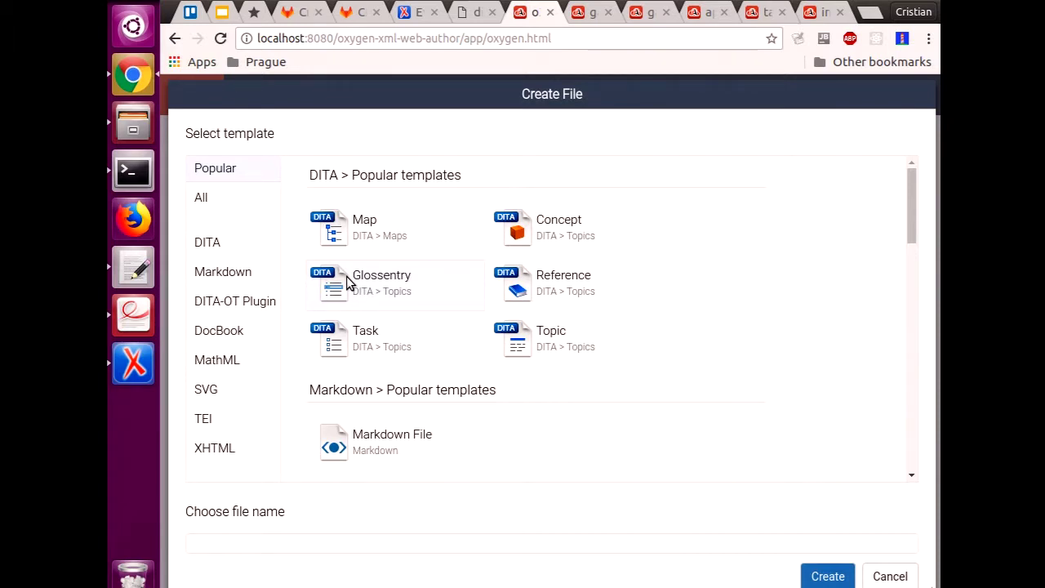
{"action": "left_click", "coordinate": [231, 245]}
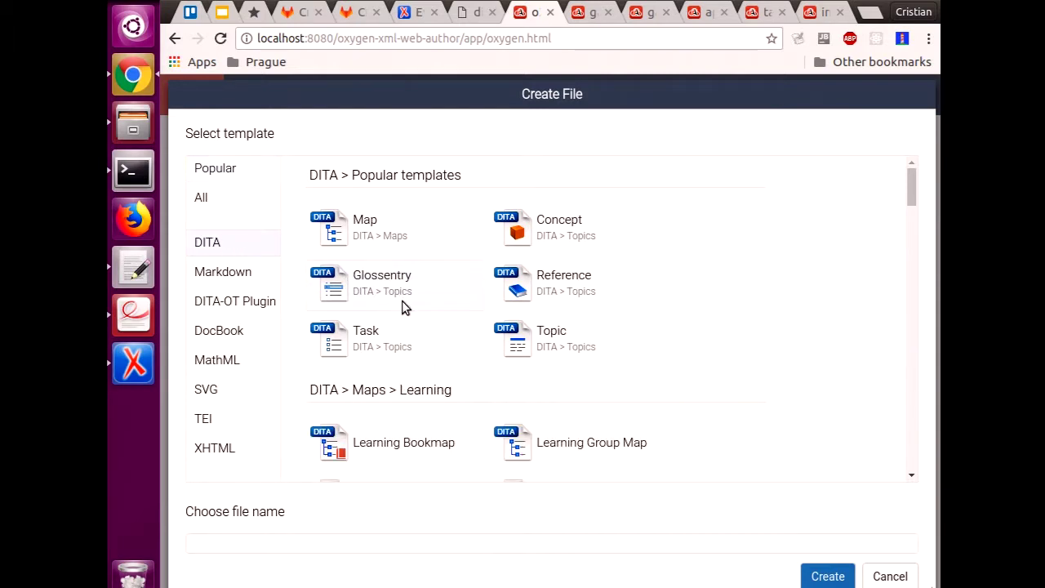
{"action": "left_click", "coordinate": [232, 174]}
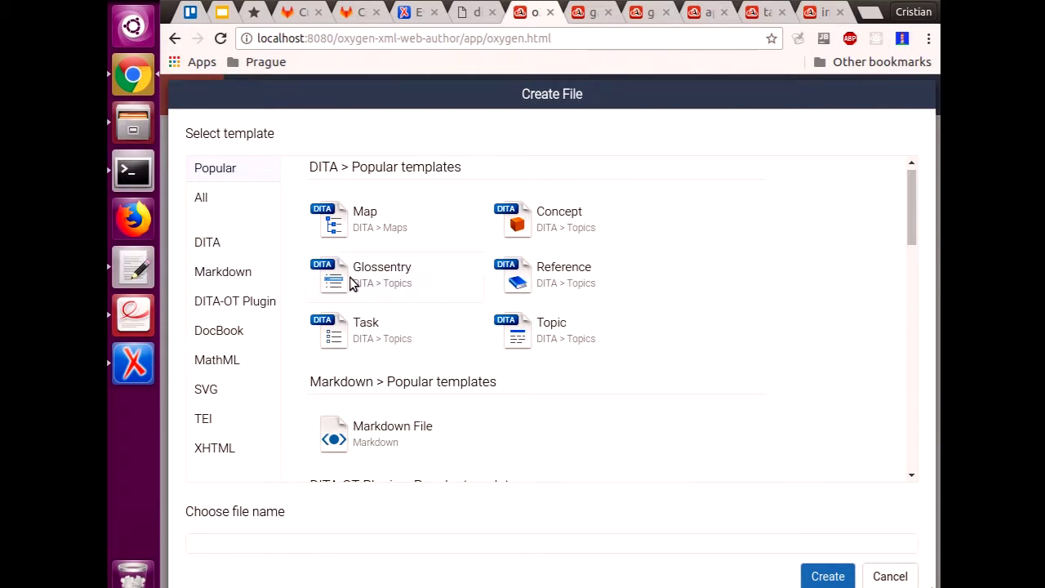
{"action": "left_click", "coordinate": [225, 249]}
{"action": "scroll", "coordinate": [440, 298], "scroll_direction": "down", "scroll_amount": 3}
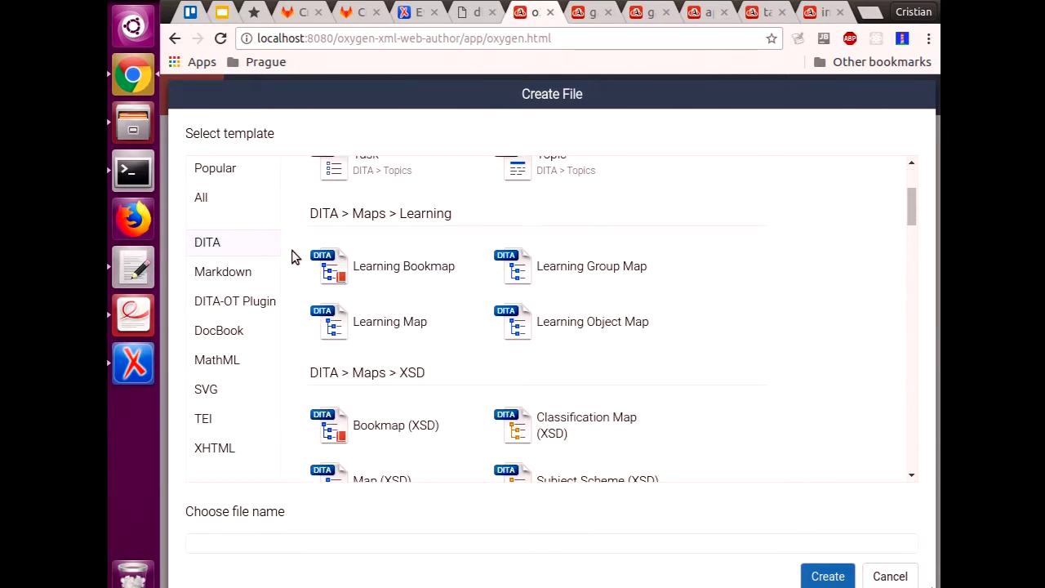
{"action": "left_click", "coordinate": [222, 178]}
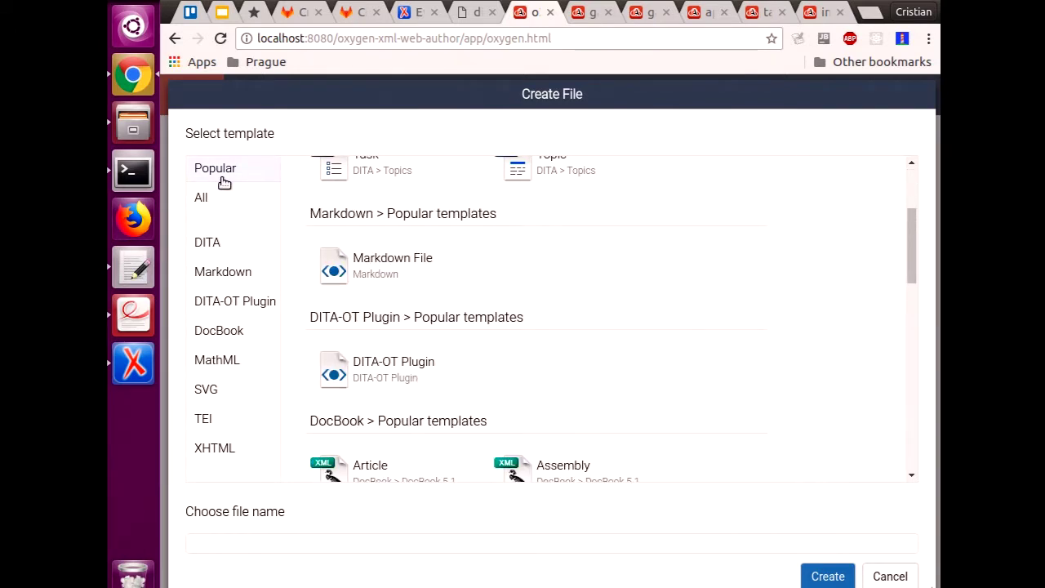
{"action": "scroll", "coordinate": [375, 233], "scroll_direction": "up", "scroll_amount": 3}
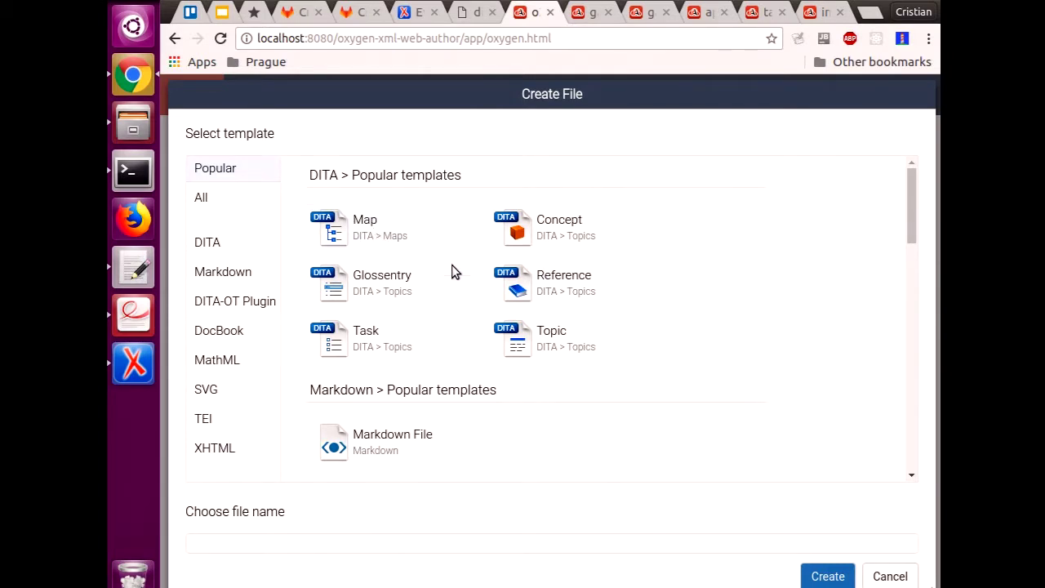
Step: Select the DITA Topic template and read through its full description
{"action": "left_click", "coordinate": [527, 341]}
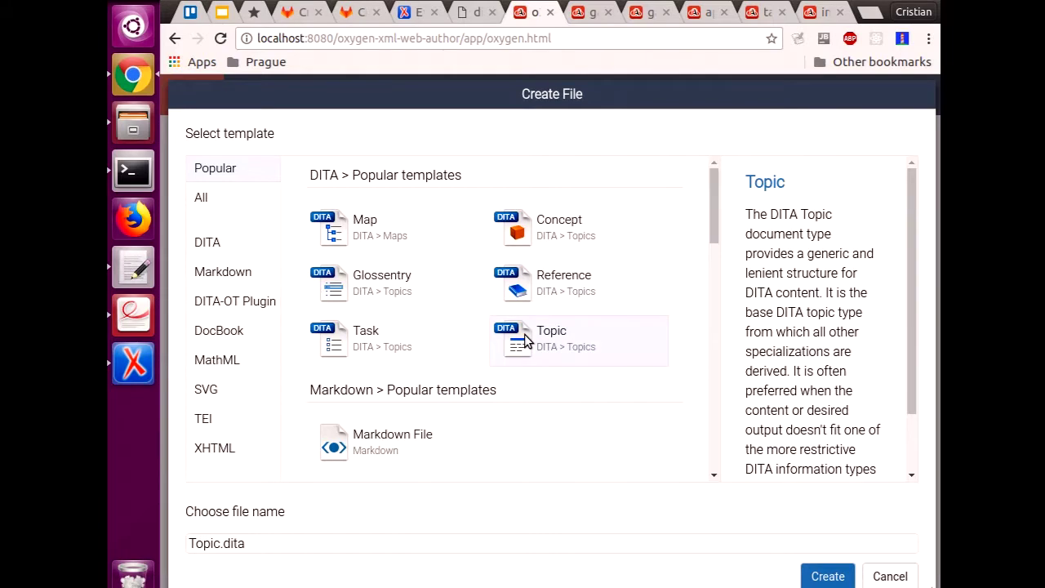
{"action": "scroll", "coordinate": [767, 209], "scroll_direction": "down", "scroll_amount": 2}
{"action": "scroll", "coordinate": [767, 209], "scroll_direction": "down", "scroll_amount": 1}
{"action": "scroll", "coordinate": [775, 204], "scroll_direction": "up", "scroll_amount": 2}
{"action": "left_click_drag", "start_coordinate": [746, 210], "coordinate": [872, 457]}
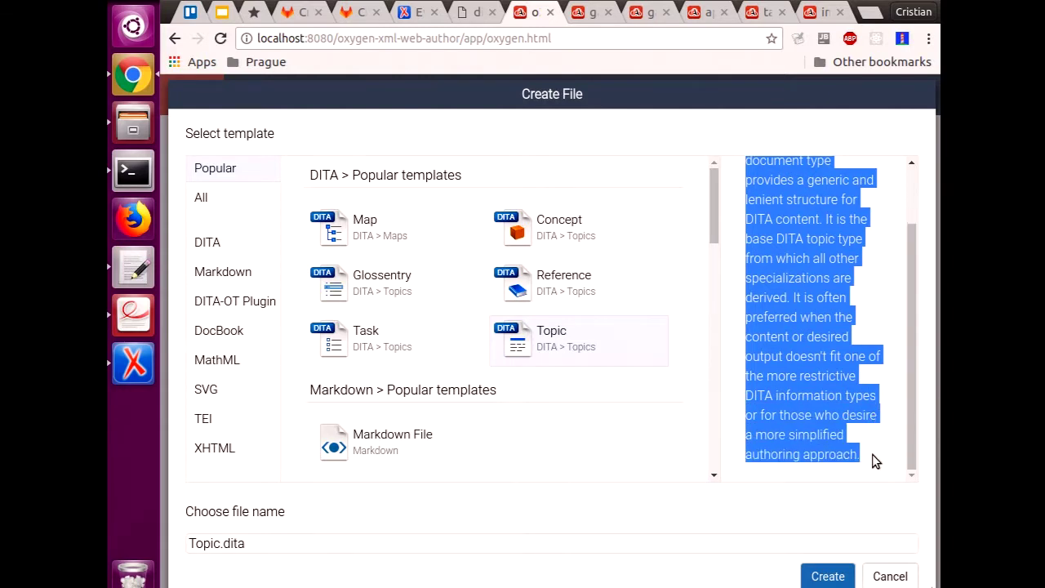
{"action": "left_click", "coordinate": [871, 455]}
{"action": "scroll", "coordinate": [871, 455], "scroll_direction": "up", "scroll_amount": 2}
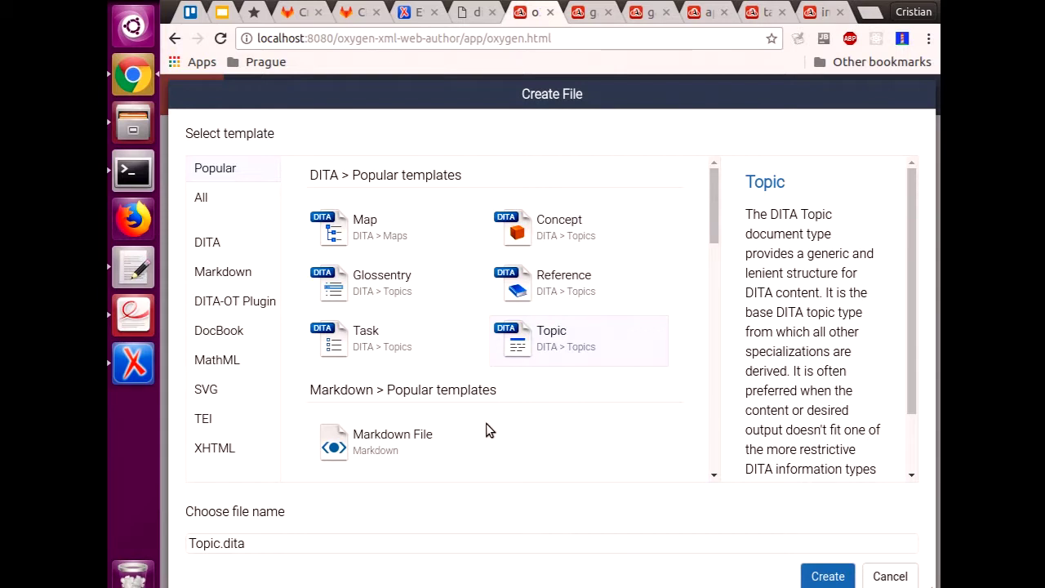
Step: Choose the Markdown File template, cancel the WebDAV file creation and show the GitLab repository's files instead
{"action": "left_click", "coordinate": [388, 438]}
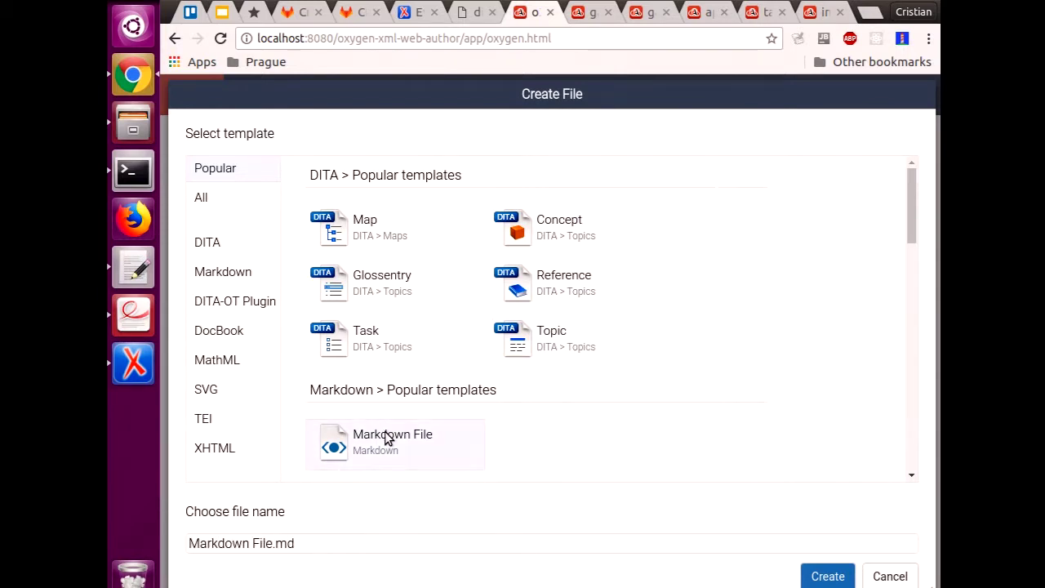
{"action": "left_click", "coordinate": [869, 571]}
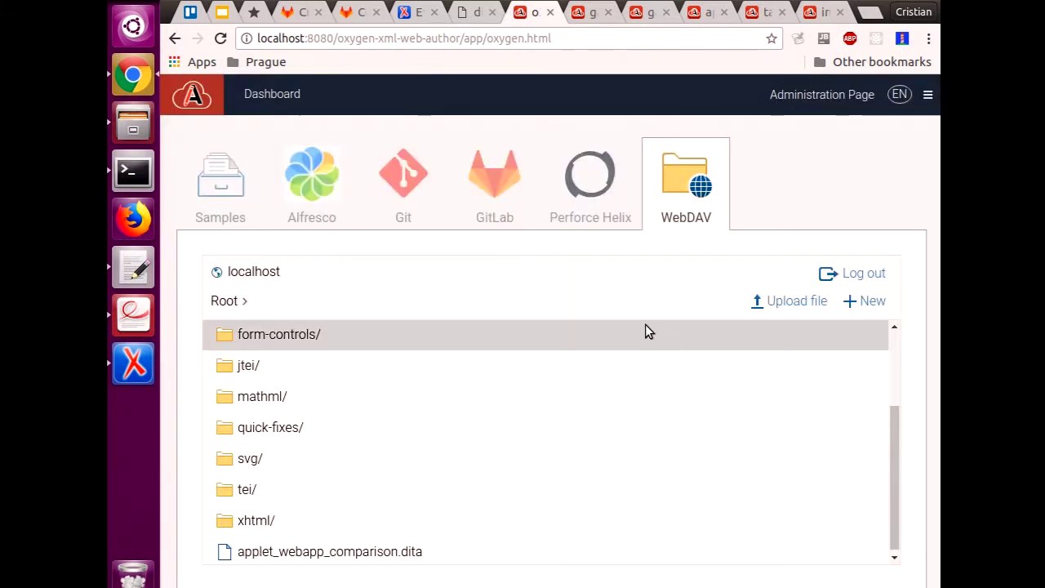
{"action": "left_click", "coordinate": [488, 186]}
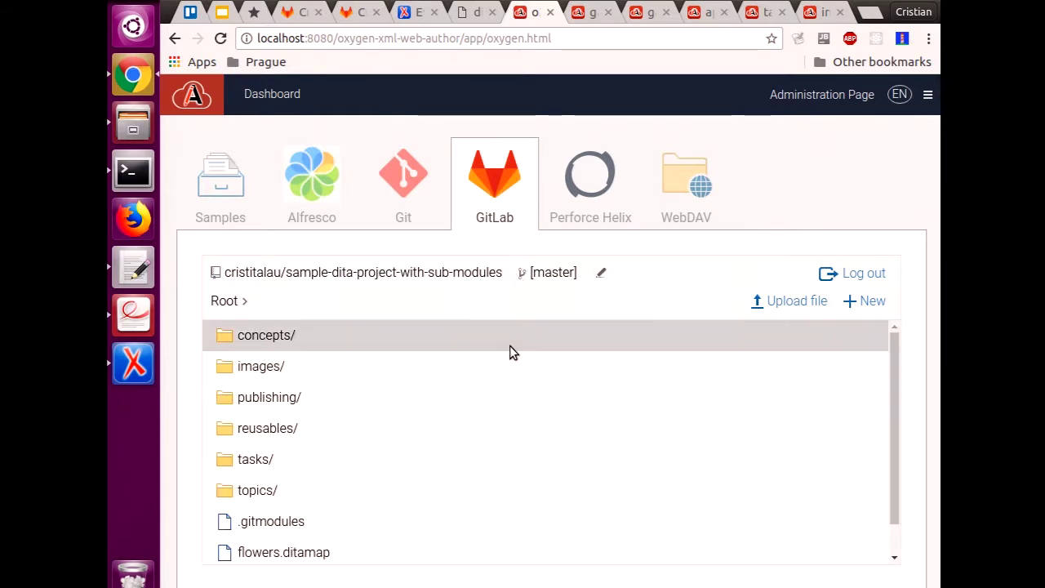
{"action": "scroll", "coordinate": [503, 419], "scroll_direction": "down", "scroll_amount": 1}
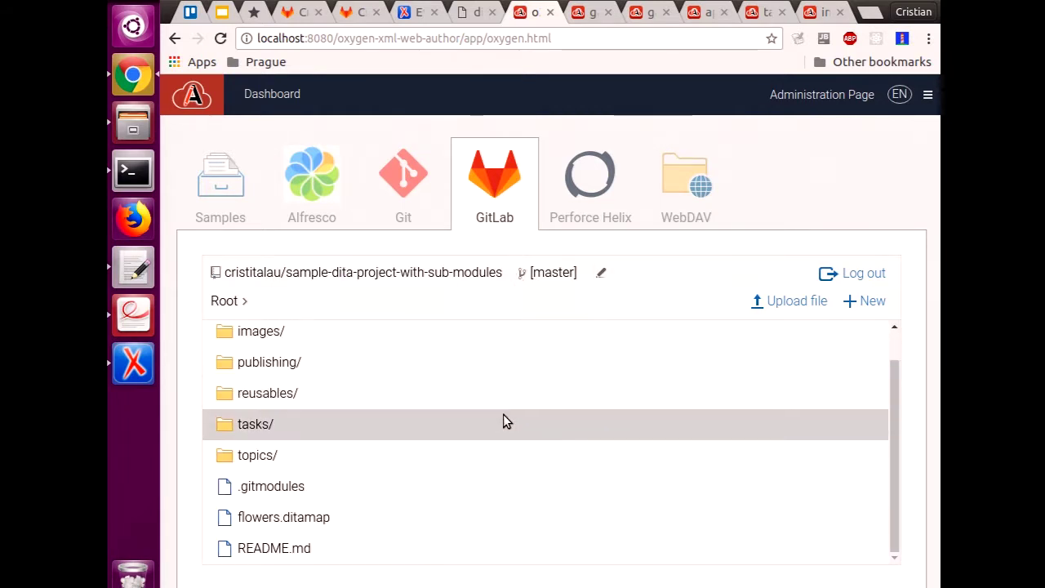
Step: Try to create "Markdown File.md" from the Markdown File template in the GitLab repository root, and return to the dashboard
{"action": "left_click", "coordinate": [872, 301]}
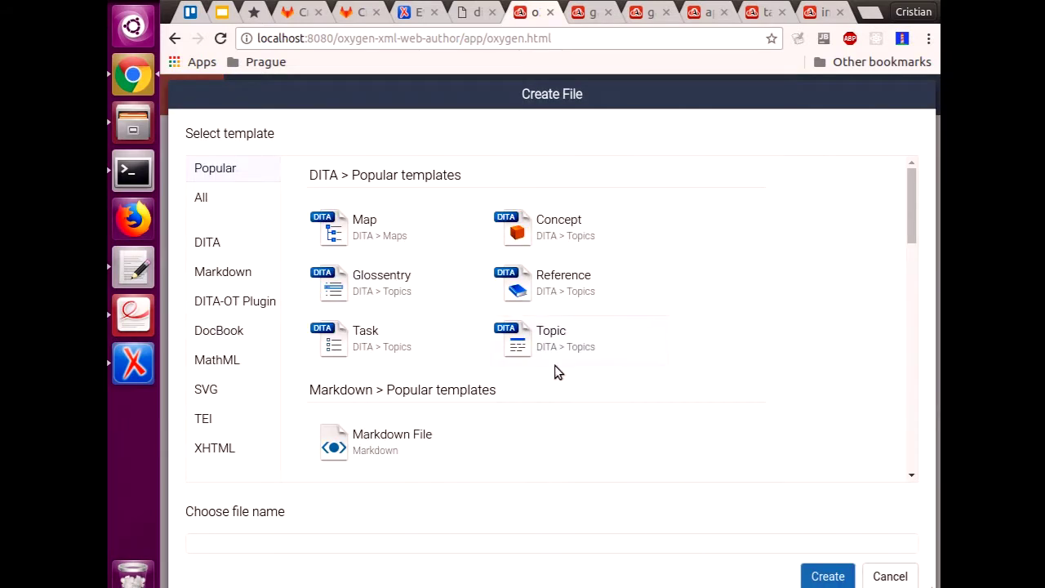
{"action": "left_click", "coordinate": [368, 448]}
{"action": "left_click", "coordinate": [817, 578]}
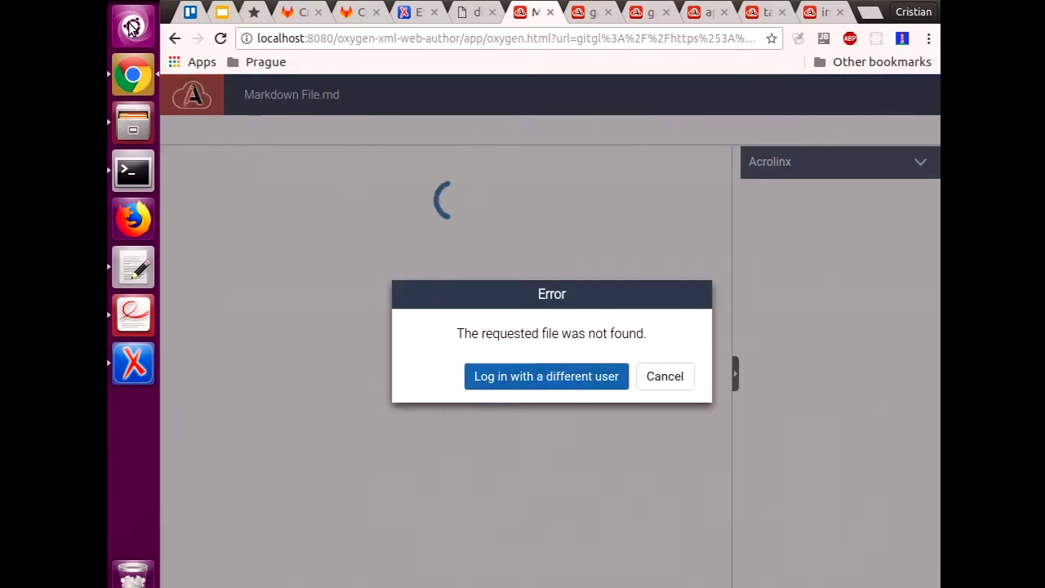
{"action": "left_click", "coordinate": [173, 39]}
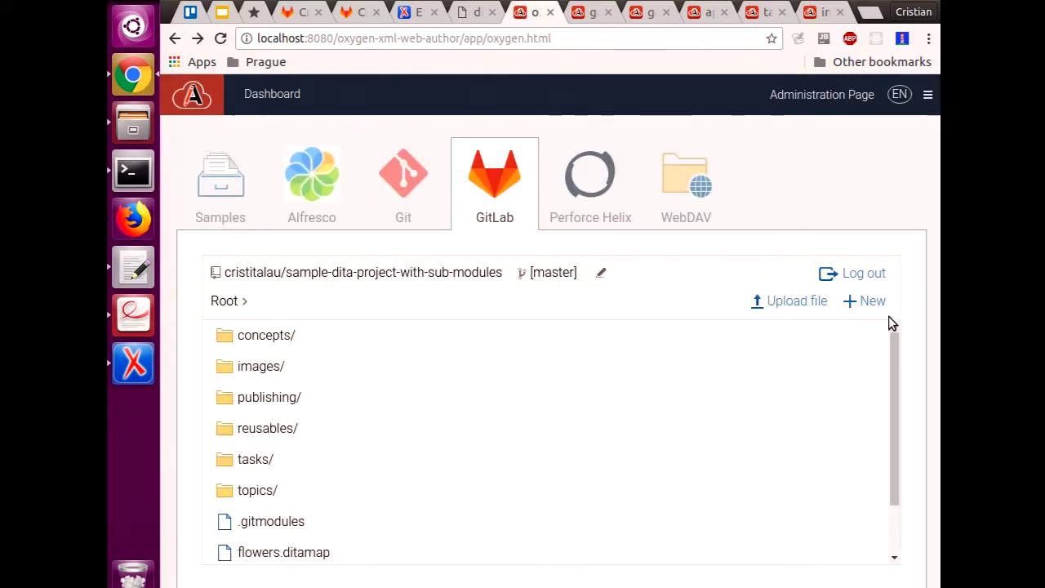
Step: Create Markdown-File.md in the GitLab repository root from the Markdown File template
{"action": "left_click", "coordinate": [870, 302]}
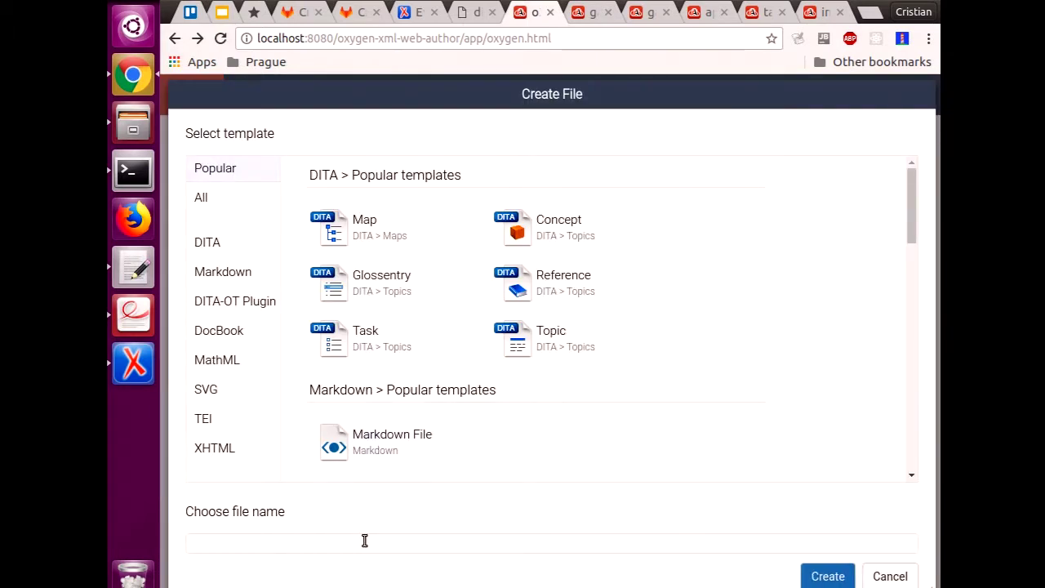
{"action": "left_click", "coordinate": [404, 429]}
{"action": "left_click", "coordinate": [255, 544]}
{"action": "key", "text": "Escape"}
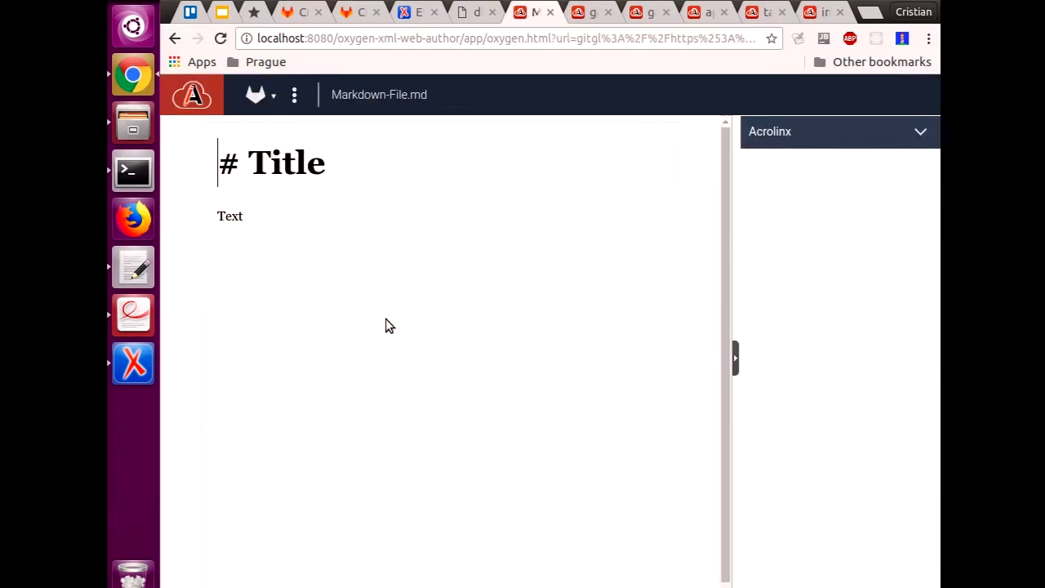
Step: Collapse the side pane and add the list items "- asdasdasd" and "- asd asd asd as" below the "Text" line
{"action": "left_click", "coordinate": [270, 221]}
{"action": "left_click", "coordinate": [736, 358]}
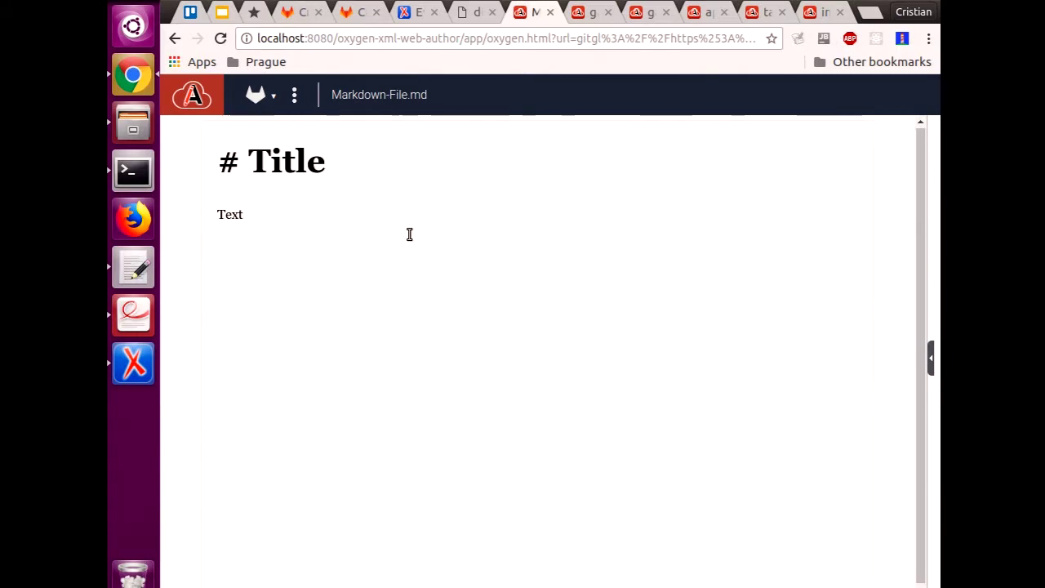
{"action": "key", "text": "Return"}
{"action": "type", "text": "- asdasdasd"}
{"action": "key", "text": "Return"}
{"action": "key", "text": "BackSpace"}
{"action": "key", "text": "BackSpace"}
{"action": "type", "text": "- asd a"}
{"action": "key", "text": "BackSpace"}
{"action": "key", "text": "BackSpace"}
{"action": "key", "text": "BackSpace"}
{"action": "key", "text": "BackSpace"}
{"action": "key", "text": "BackSpace"}
{"action": "key", "text": "BackSpace"}
{"action": "key", "text": "BackSpace"}
{"action": "type", "text": "- asd asd asd as"}
{"action": "key", "text": "Return"}
{"action": "key", "text": "Return"}
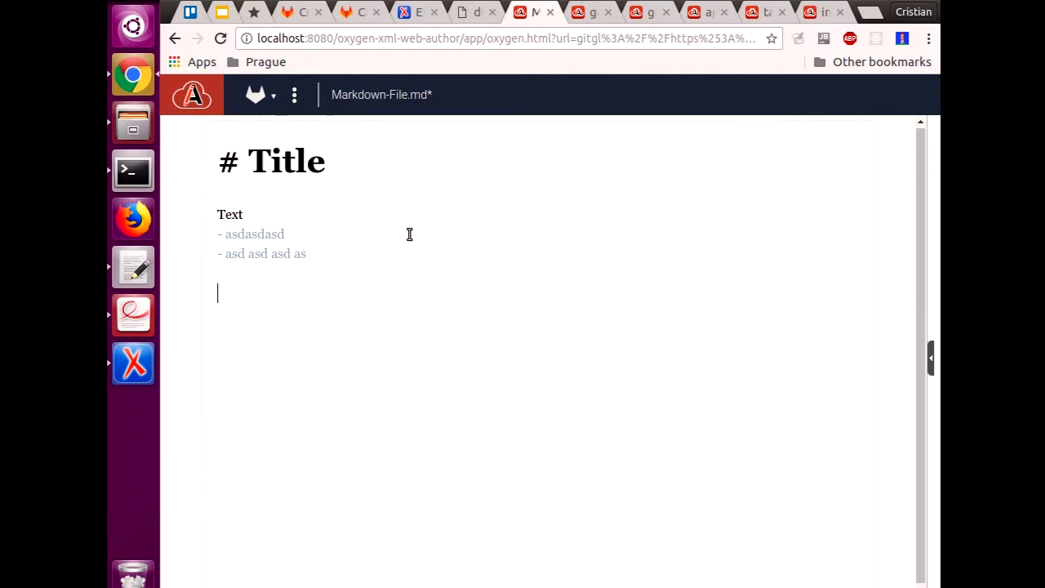
Step: Append the Markdown-formatted words "*bold* **bold**" to the end of the "Text" line
{"action": "key", "text": "Up"}
{"action": "key", "text": "Up"}
{"action": "key", "text": "Up"}
{"action": "key", "text": "Up"}
{"action": "key", "text": "End"}
{"action": "type", "text": "*bold* **bold"}
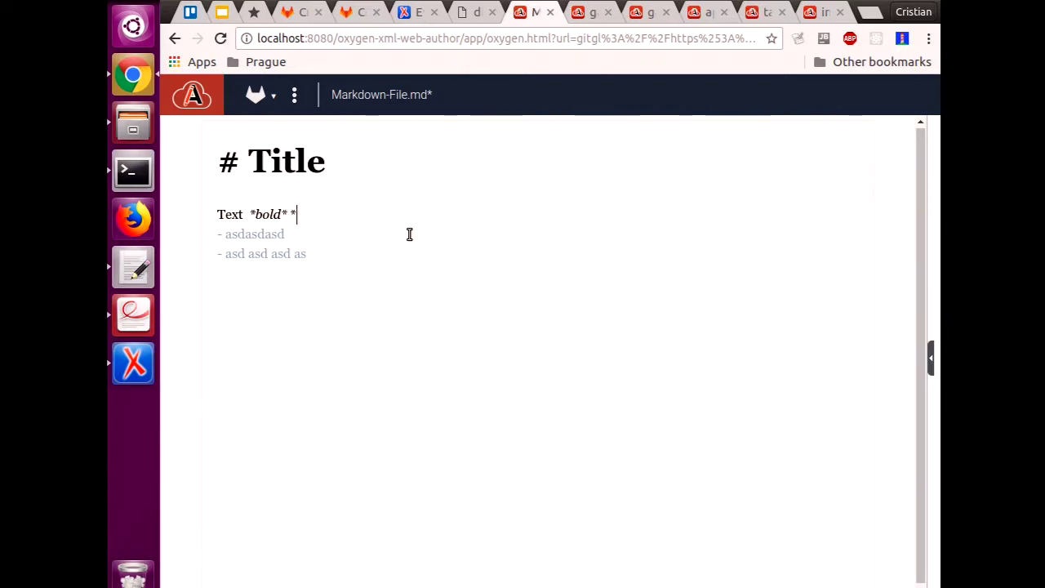
{"action": "type", "text": "**"}
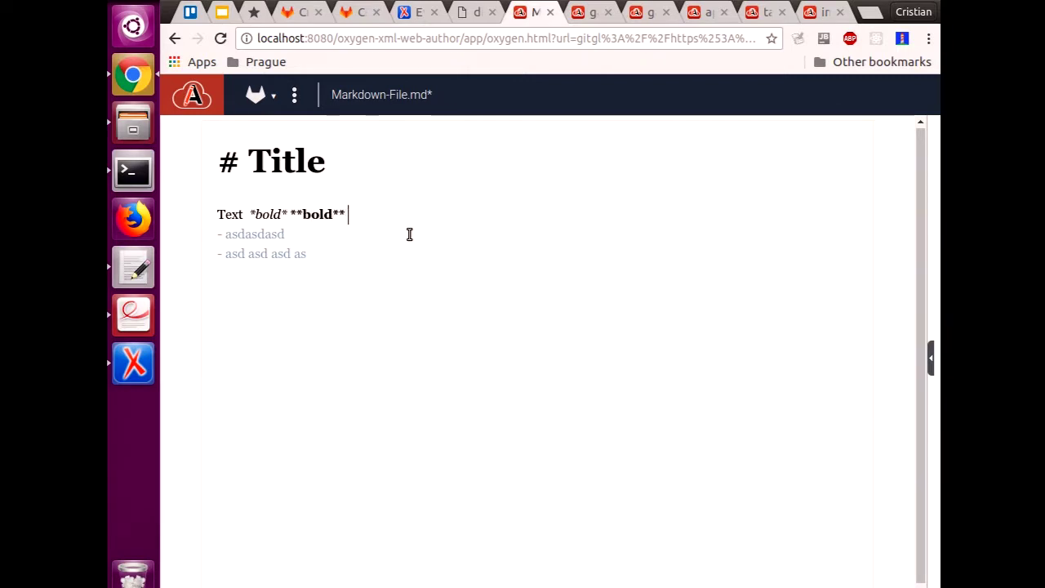
Step: Insert a code block fenced with triple backticks containing "codeblock" between the "Text" line and the list
{"action": "key", "text": "Return"}
{"action": "type", "text": "```"}
{"action": "key", "text": "Return"}
{"action": "type", "text": "codeblock"}
{"action": "key", "text": "Return"}
{"action": "type", "text": "```"}
{"action": "key", "text": "Return"}
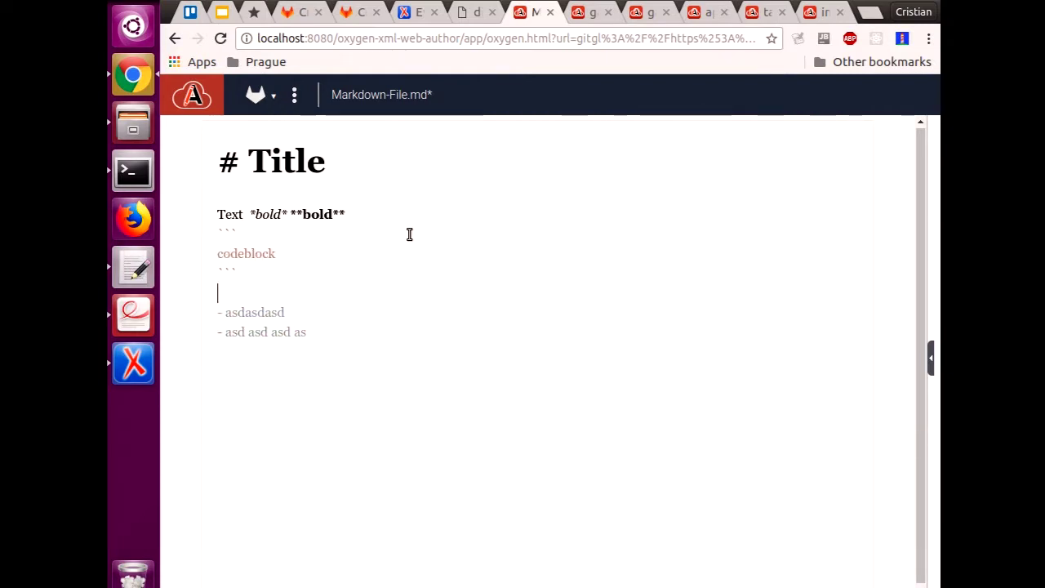
Step: Commit Markdown-File.md to the master branch with the default message and switch back to the PDF slides
{"action": "left_click", "coordinate": [268, 95]}
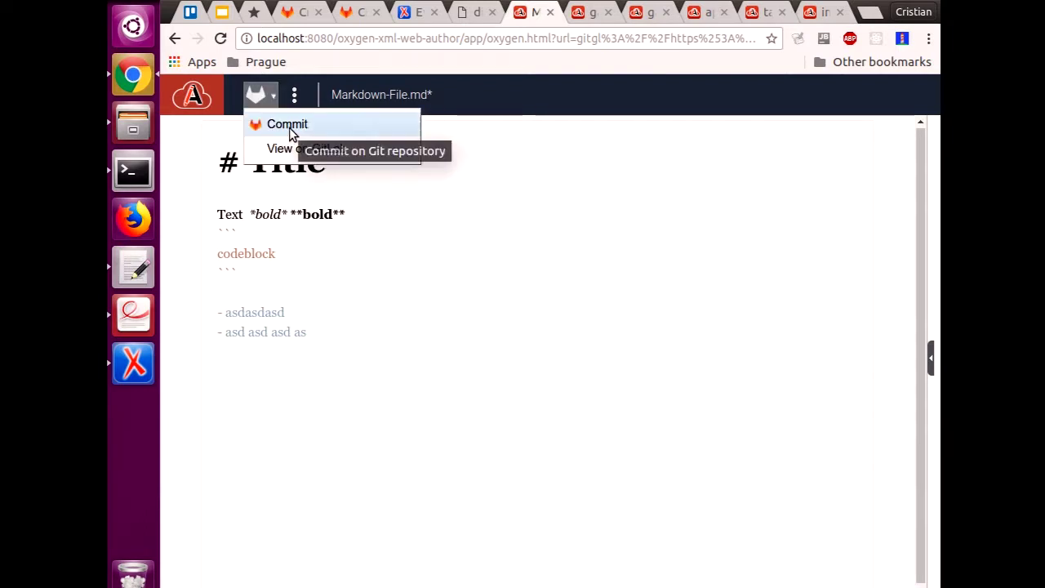
{"action": "left_click", "coordinate": [288, 127]}
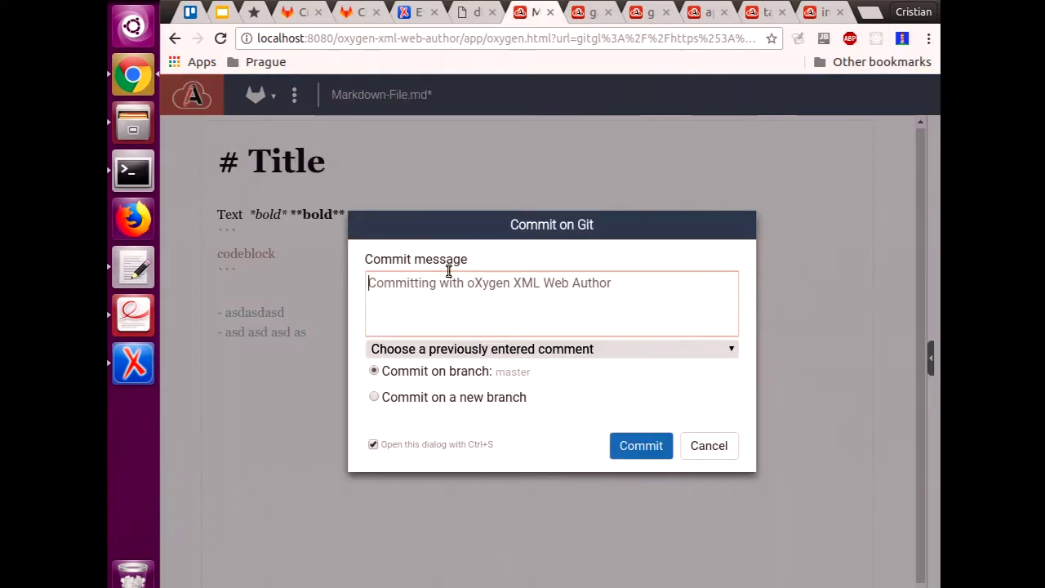
{"action": "left_click", "coordinate": [639, 447]}
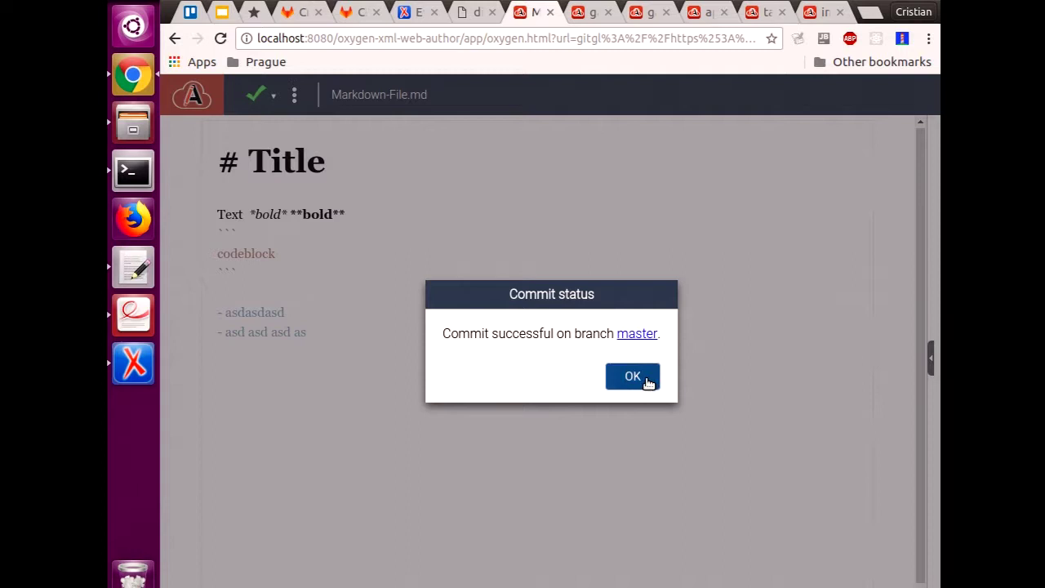
{"action": "left_click", "coordinate": [643, 377]}
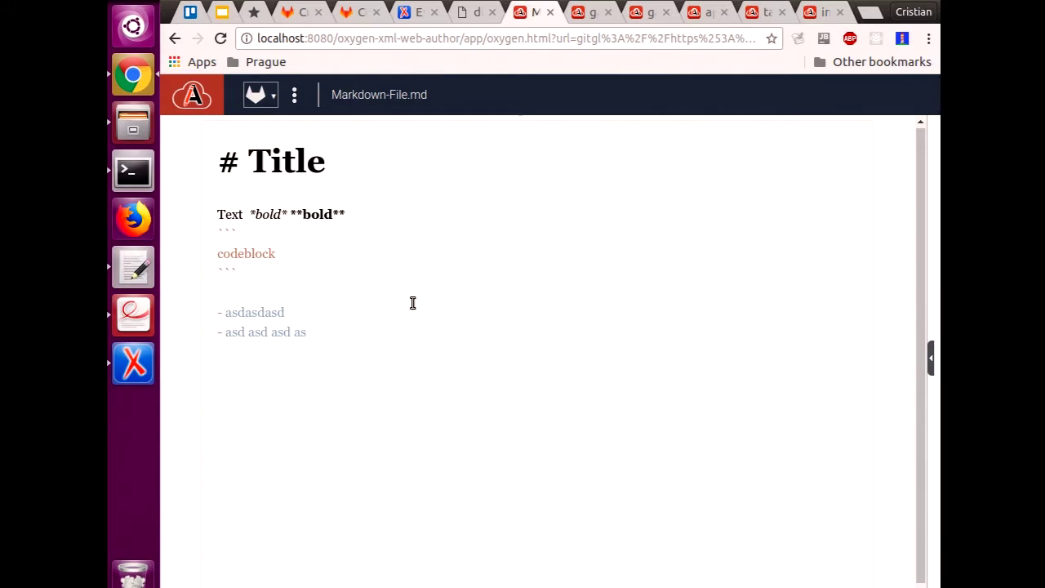
{"action": "left_click", "coordinate": [135, 319]}
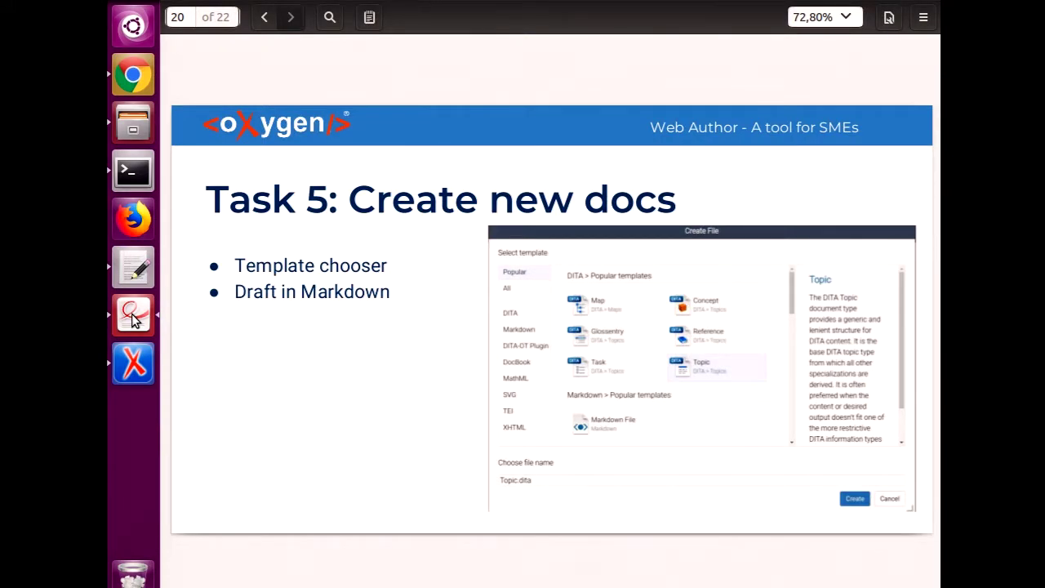
Step: Advance to the "Task 6: Create new projects" slide and open its prague-template GitHub link in the browser
{"action": "key", "text": "Page_Down"}
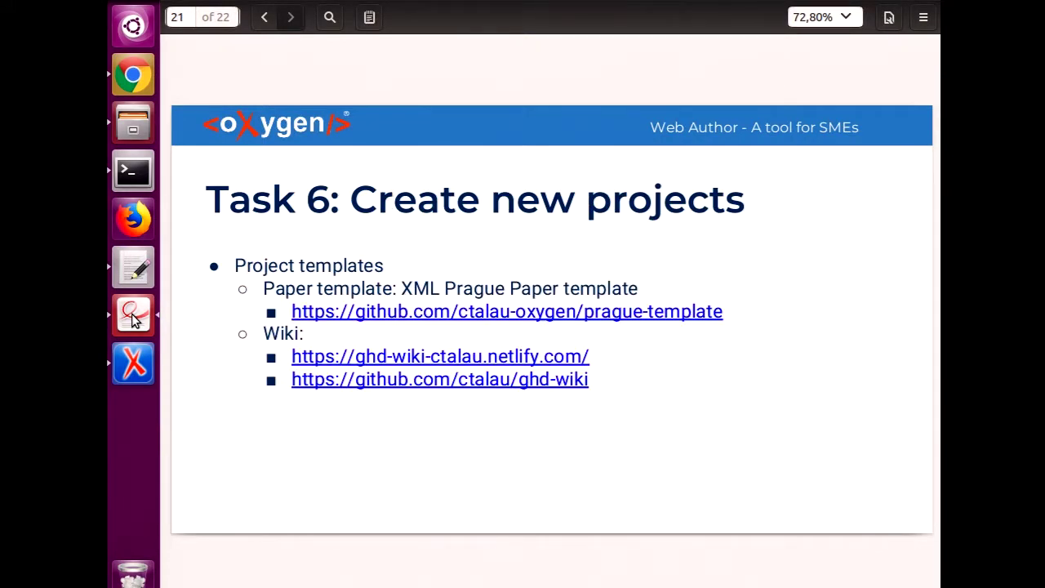
{"action": "triple_click", "coordinate": [239, 265]}
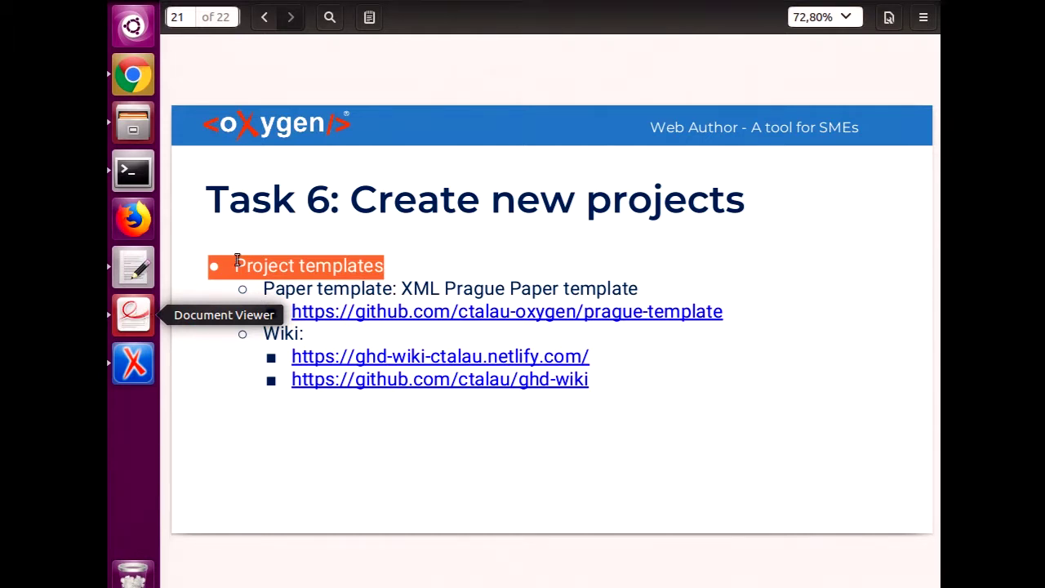
{"action": "left_click", "coordinate": [318, 314]}
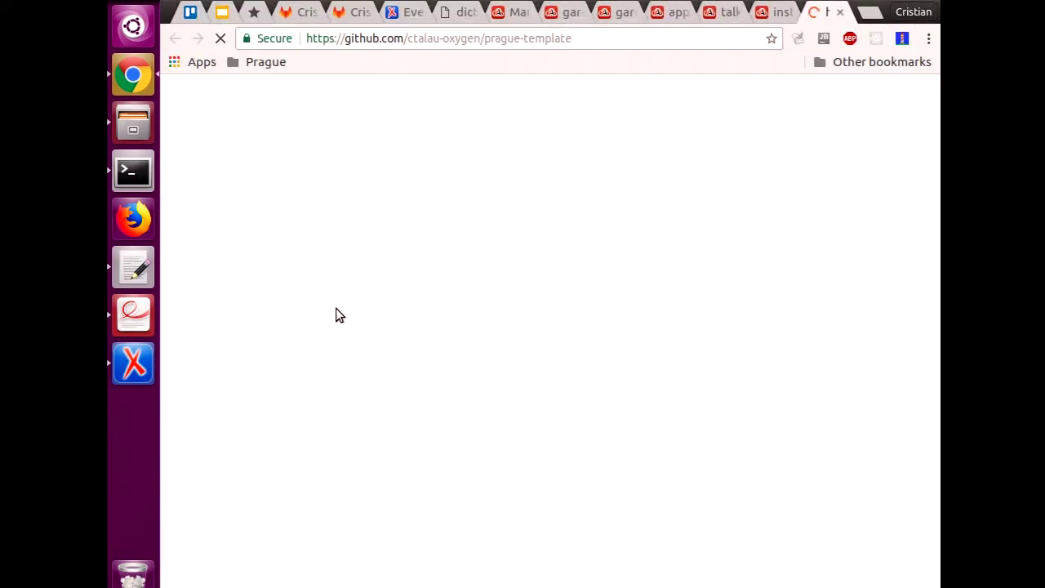
Step: Close all the leftover Web Author tabs, starting with Markdown-File.md, keeping the prague-template repository open
{"action": "left_click", "coordinate": [522, 20]}
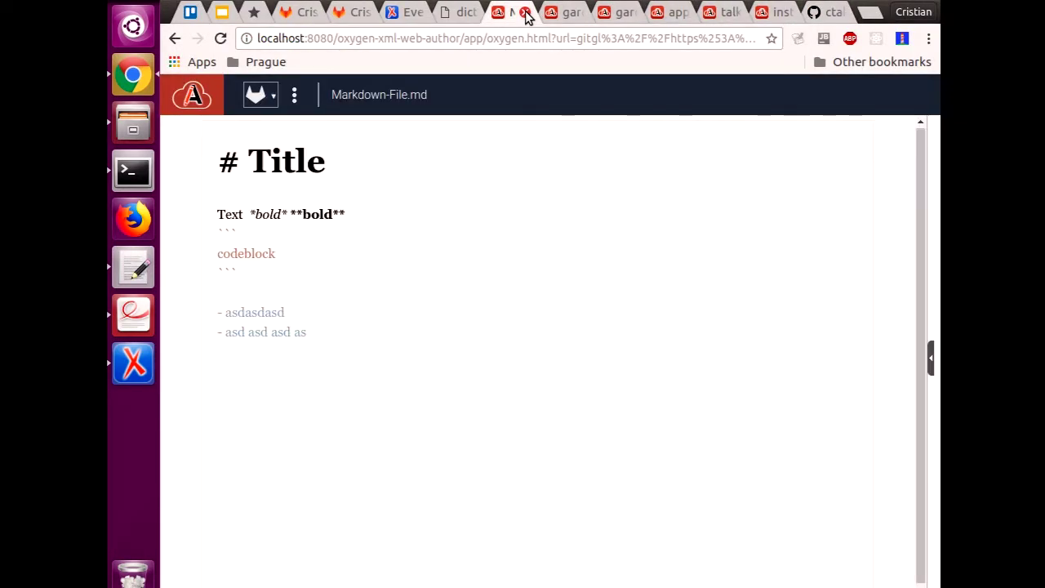
{"action": "key", "text": "ctrl+w"}
{"action": "key", "text": "ctrl+w"}
{"action": "key", "text": "ctrl+w"}
{"action": "key", "text": "ctrl+w"}
{"action": "key", "text": "ctrl+w"}
{"action": "key", "text": "ctrl+w"}
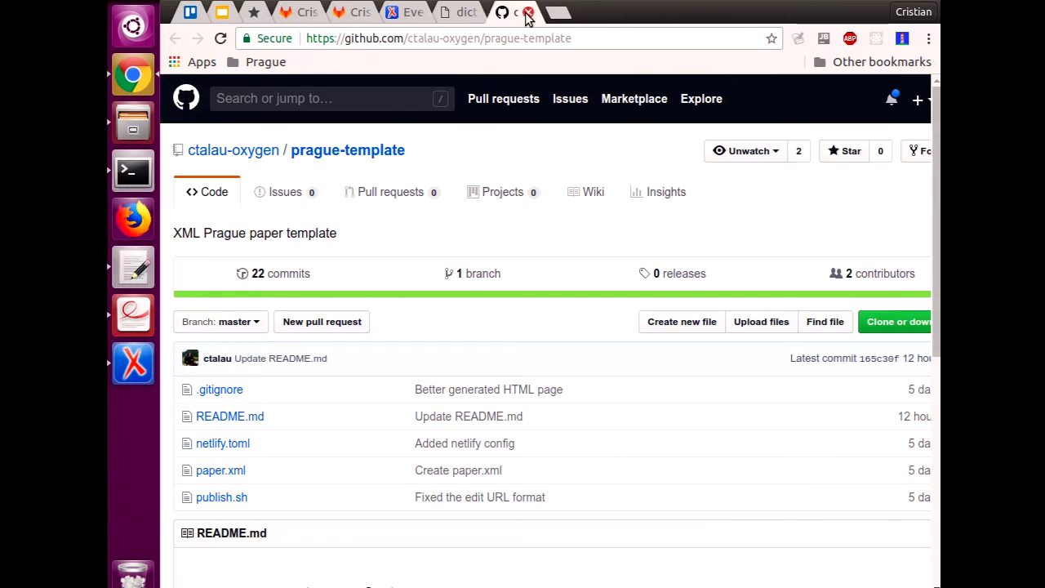
Step: Read the prague-template README, inspect the linked paper.xml source in a separate tab and close that tab
{"action": "scroll", "coordinate": [501, 202], "scroll_direction": "down", "scroll_amount": 4}
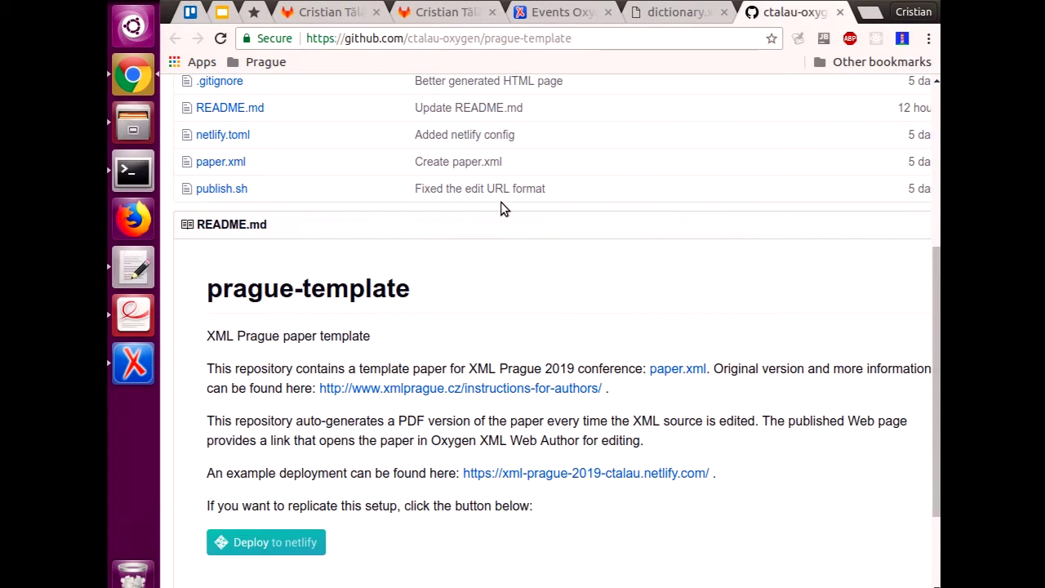
{"action": "scroll", "coordinate": [501, 204], "scroll_direction": "down", "scroll_amount": 1}
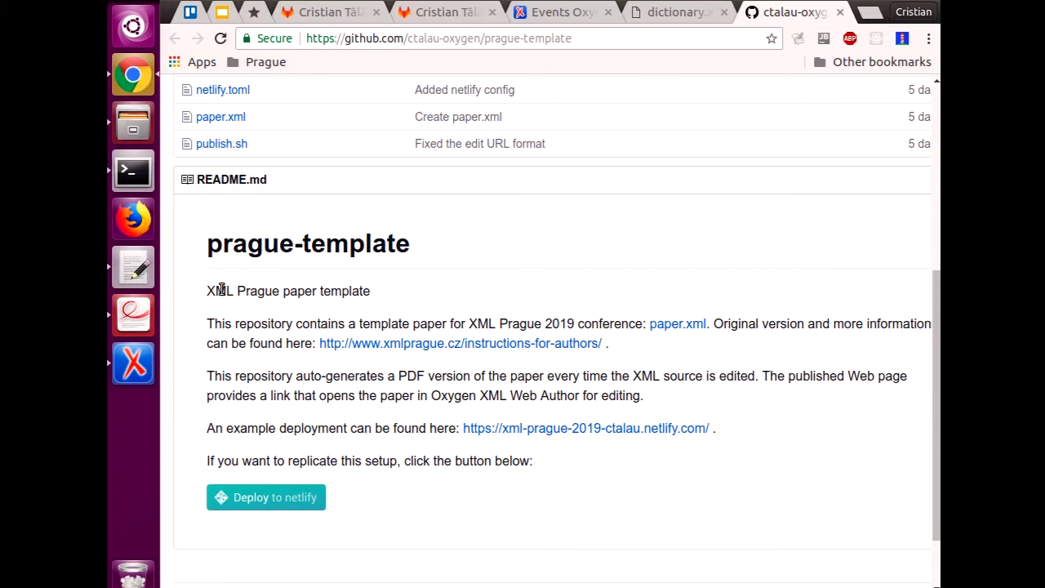
{"action": "middle_click", "coordinate": [681, 326]}
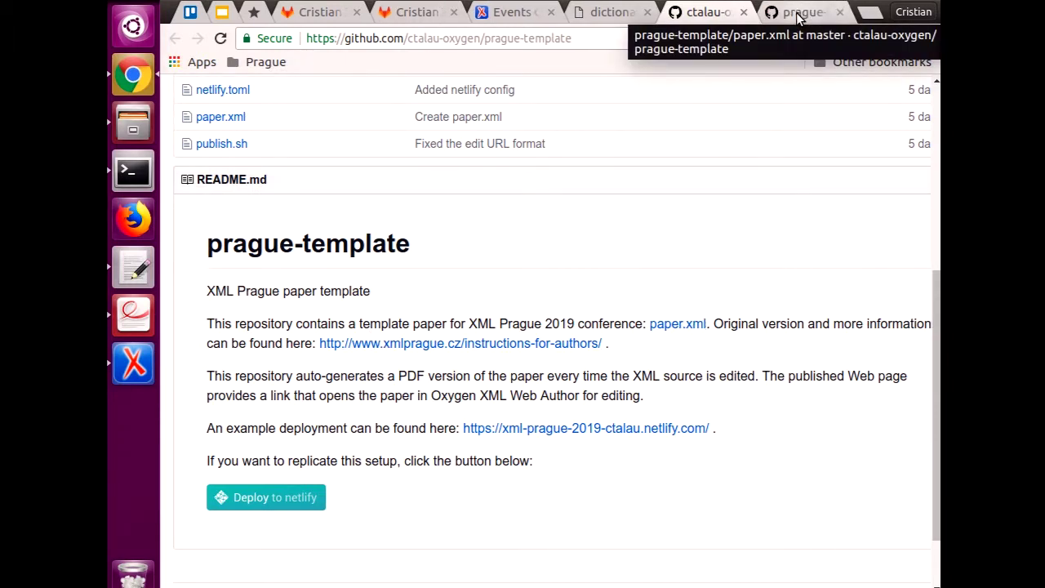
{"action": "left_click", "coordinate": [798, 14]}
{"action": "scroll", "coordinate": [508, 378], "scroll_direction": "down", "scroll_amount": 3}
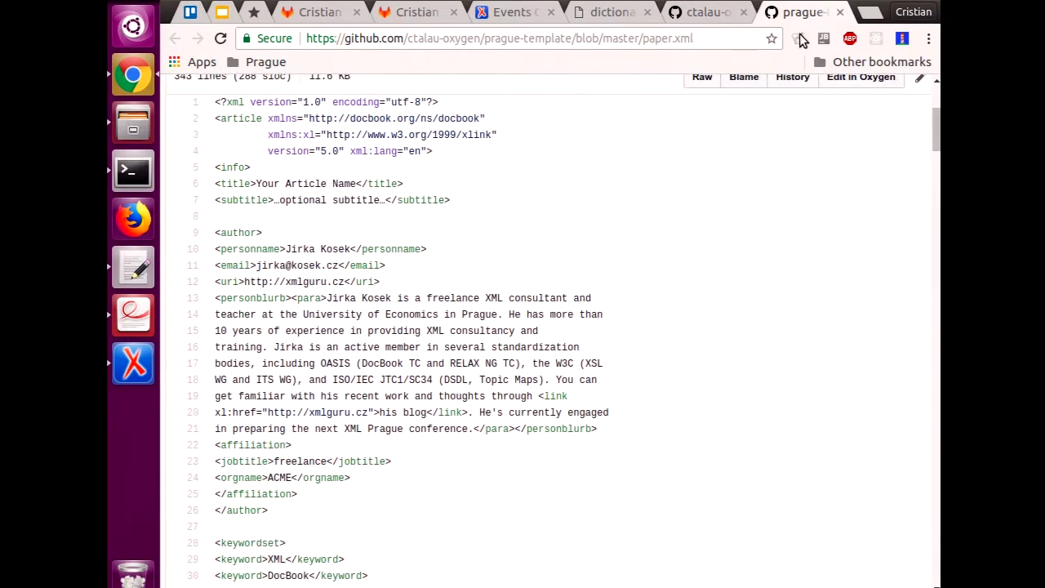
{"action": "left_click", "coordinate": [839, 12]}
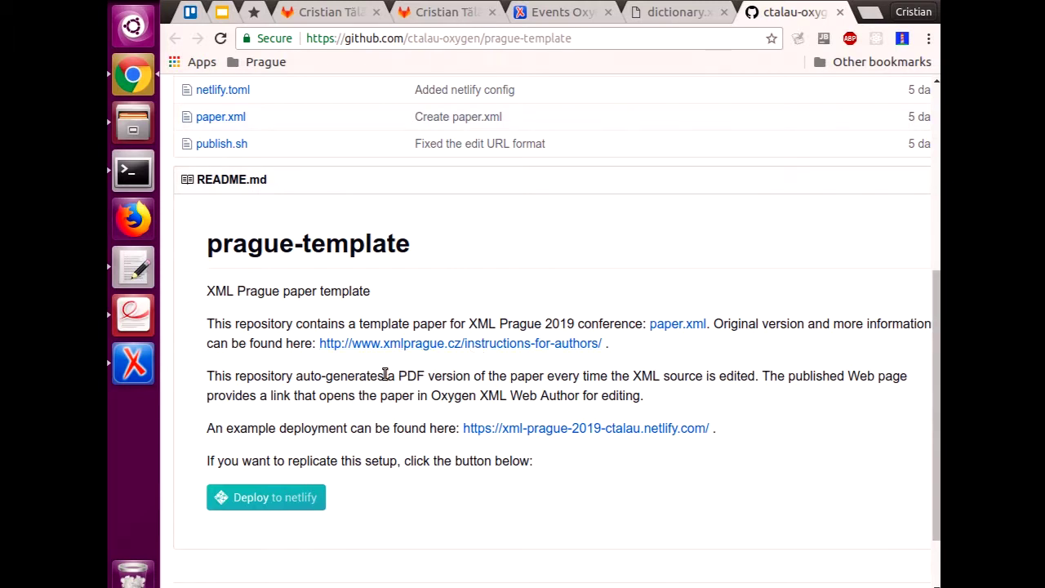
Step: Examine the repository's publish.sh script, highlighting "oxygen-pdf-chemistry" in the unzip line, and return to the repository page
{"action": "scroll", "coordinate": [282, 316], "scroll_direction": "up", "scroll_amount": 3}
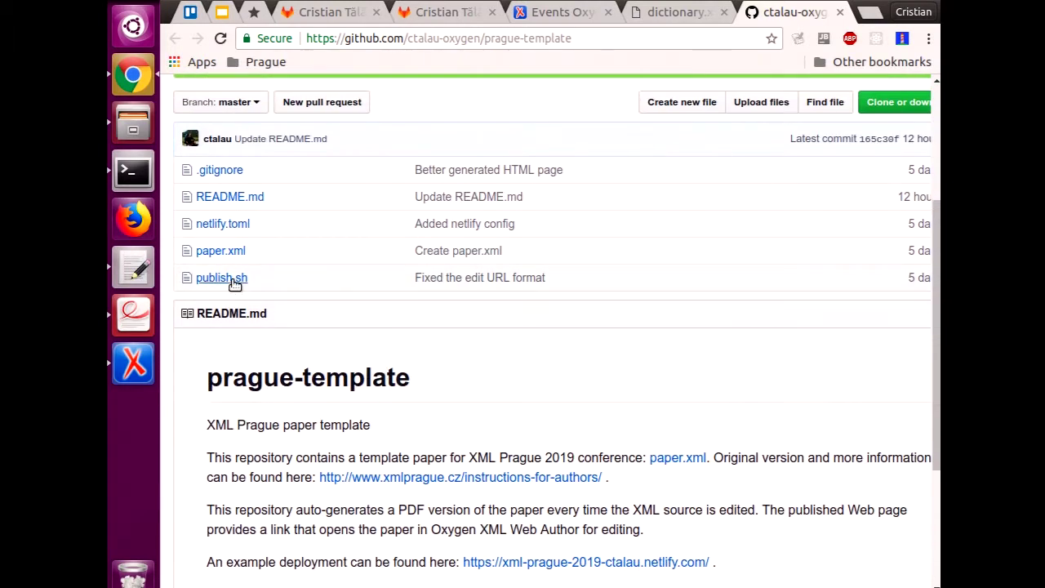
{"action": "left_click", "coordinate": [235, 283]}
{"action": "scroll", "coordinate": [302, 400], "scroll_direction": "down", "scroll_amount": 3}
{"action": "scroll", "coordinate": [302, 400], "scroll_direction": "down", "scroll_amount": 1}
{"action": "double_click", "coordinate": [263, 346]}
{"action": "left_click", "coordinate": [261, 344]}
{"action": "left_click_drag", "start_coordinate": [258, 345], "coordinate": [377, 344]}
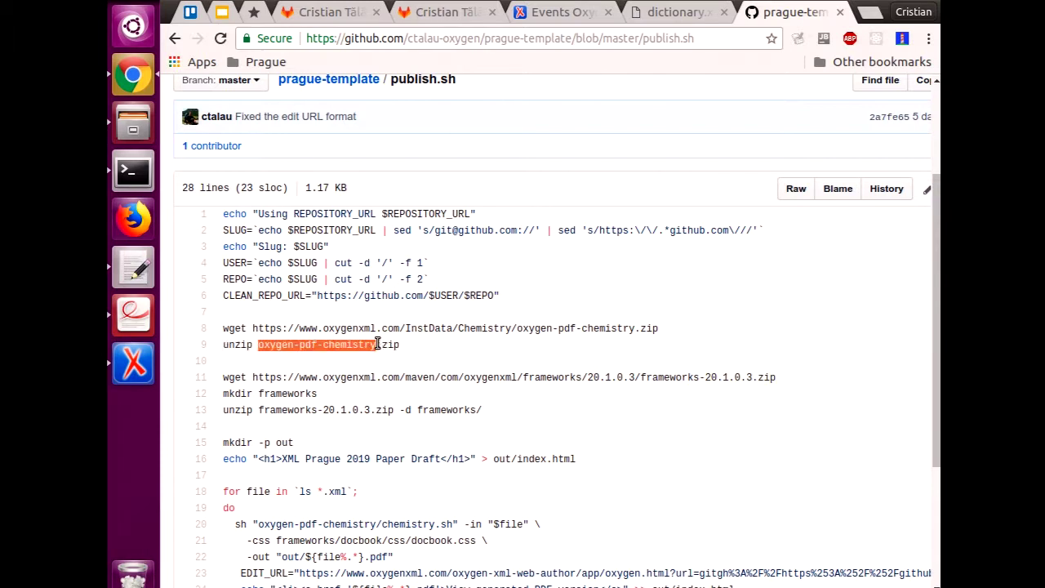
{"action": "scroll", "coordinate": [376, 344], "scroll_direction": "down", "scroll_amount": 2}
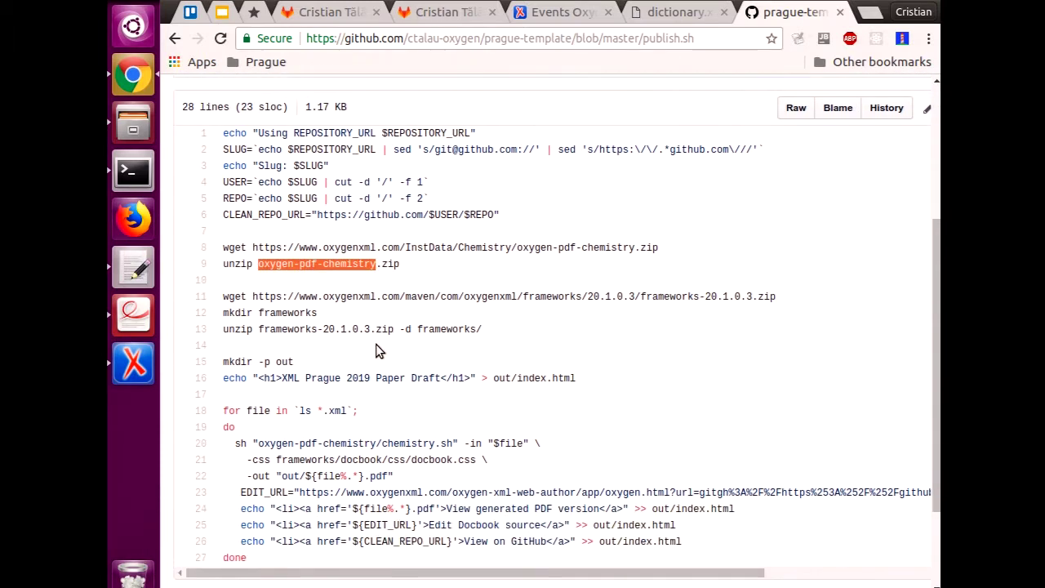
{"action": "left_click", "coordinate": [173, 39]}
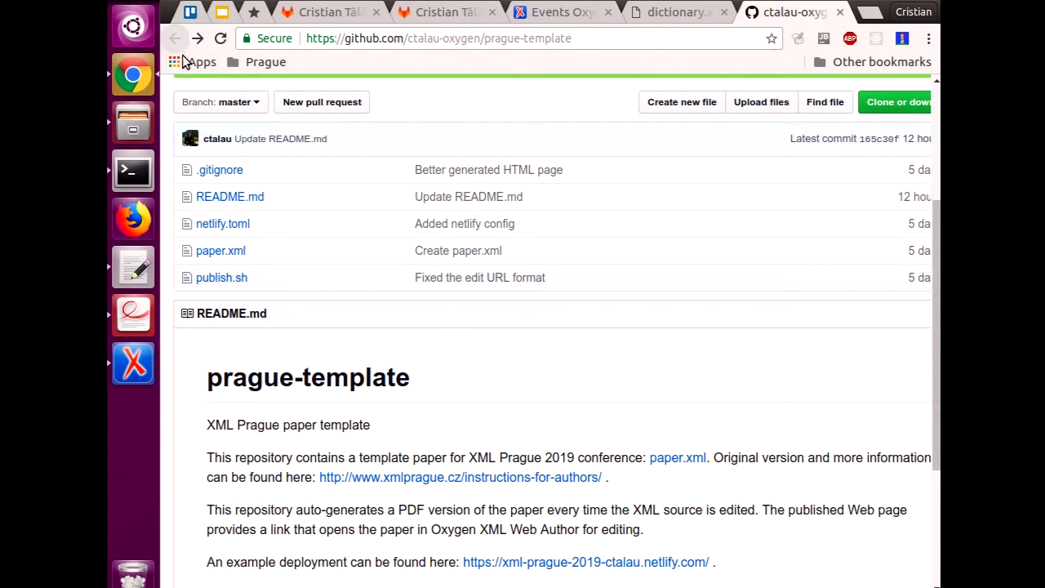
Step: Open the example deployment linked in the README in a new tab and highlight text in its page heading
{"action": "scroll", "coordinate": [390, 331], "scroll_direction": "down", "scroll_amount": 5}
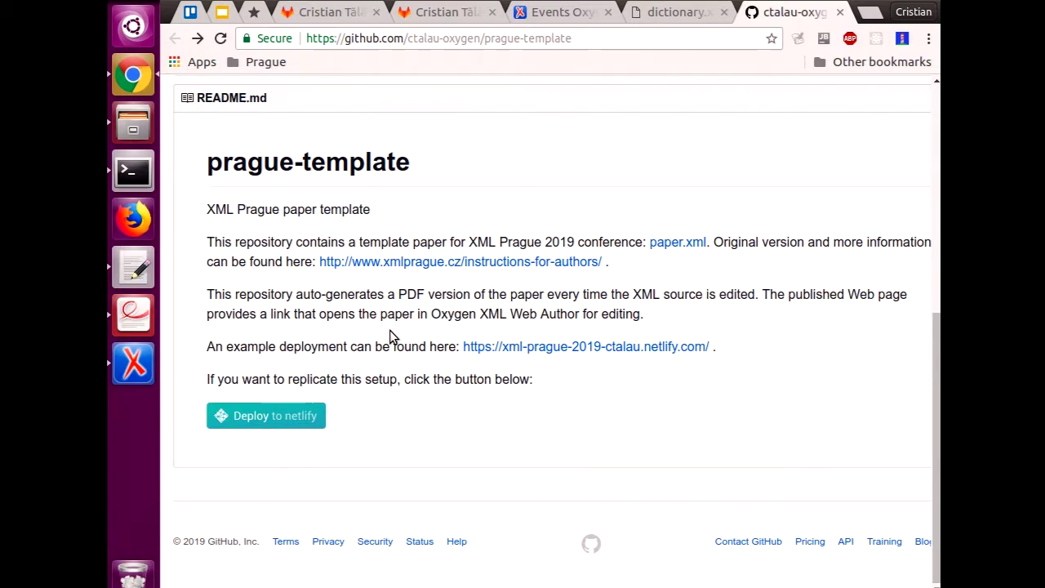
{"action": "middle_click", "coordinate": [548, 348]}
{"action": "left_click", "coordinate": [803, 16]}
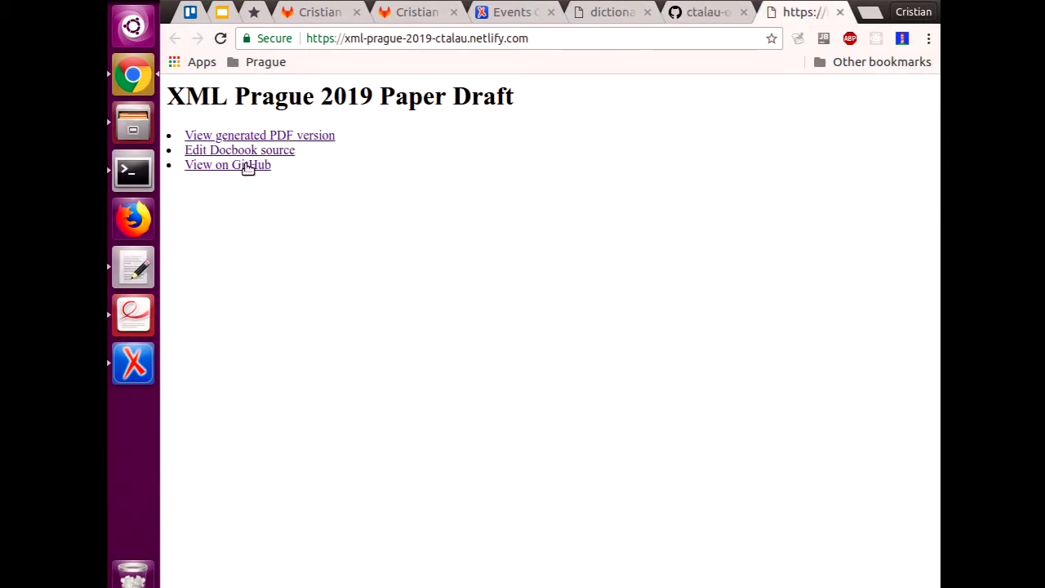
{"action": "triple_click", "coordinate": [364, 87]}
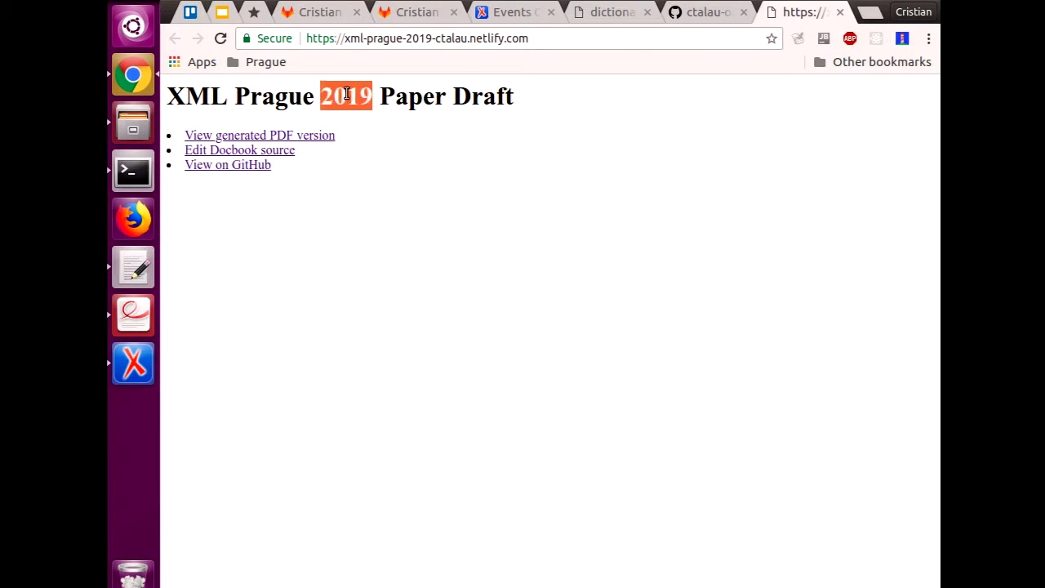
Step: View the generated PDF version of the paper through its references, and return to the paper draft page
{"action": "left_click", "coordinate": [298, 137]}
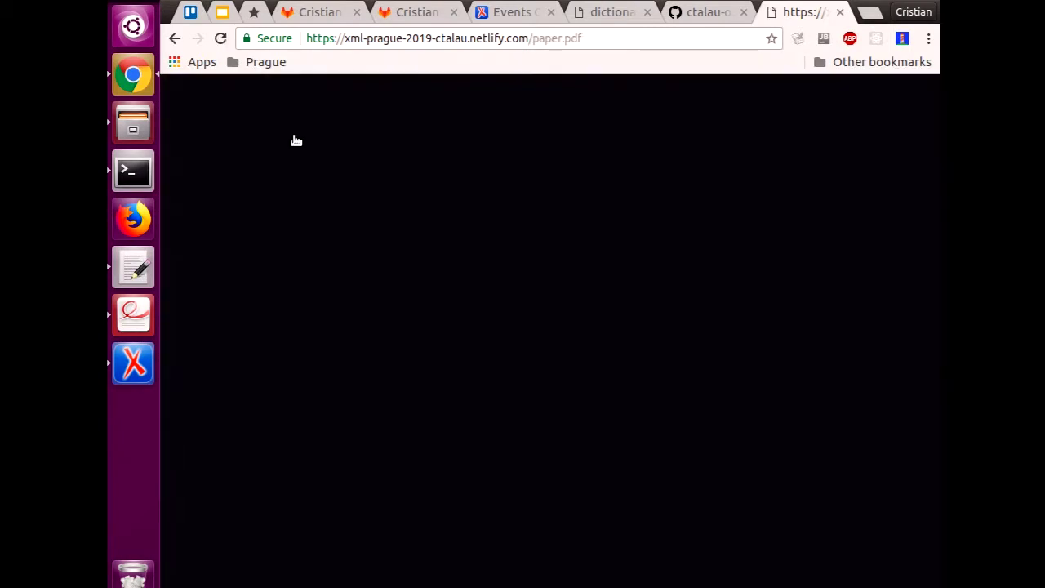
{"action": "scroll", "coordinate": [419, 259], "scroll_direction": "down", "scroll_amount": 15}
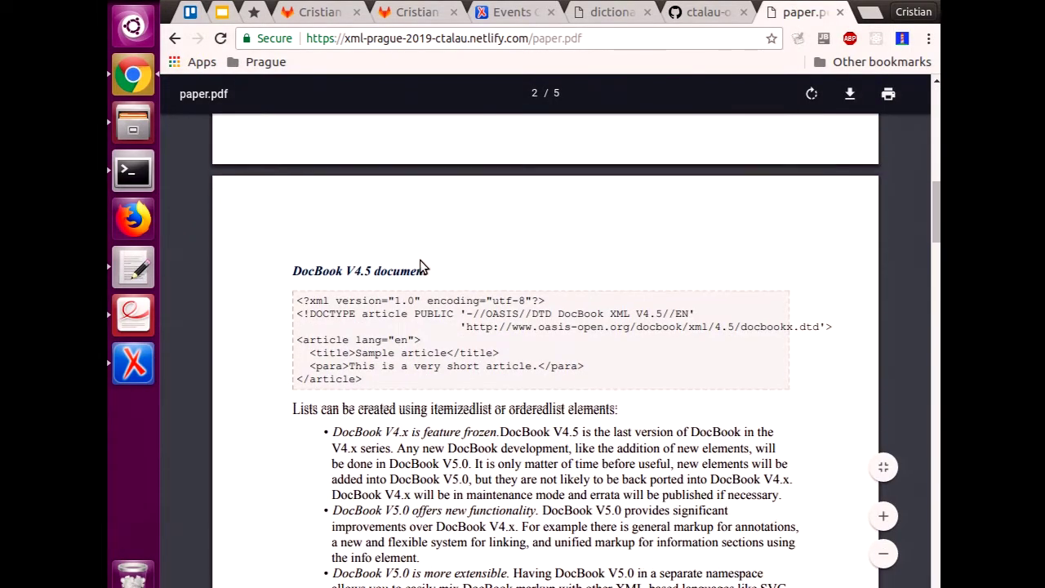
{"action": "scroll", "coordinate": [419, 267], "scroll_direction": "down", "scroll_amount": 15}
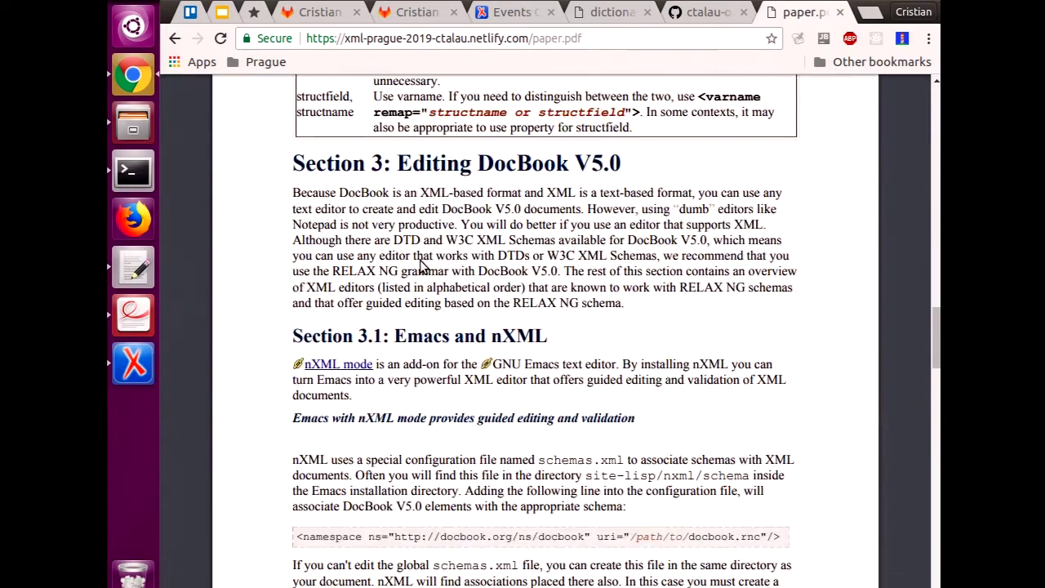
{"action": "scroll", "coordinate": [420, 267], "scroll_direction": "down", "scroll_amount": 15}
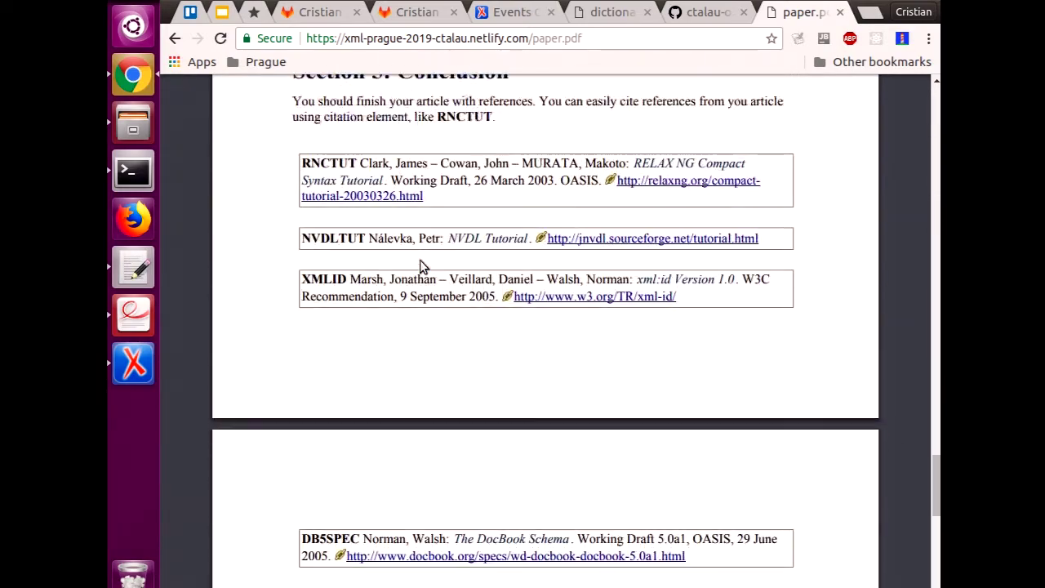
{"action": "scroll", "coordinate": [420, 260], "scroll_direction": "up", "scroll_amount": 20}
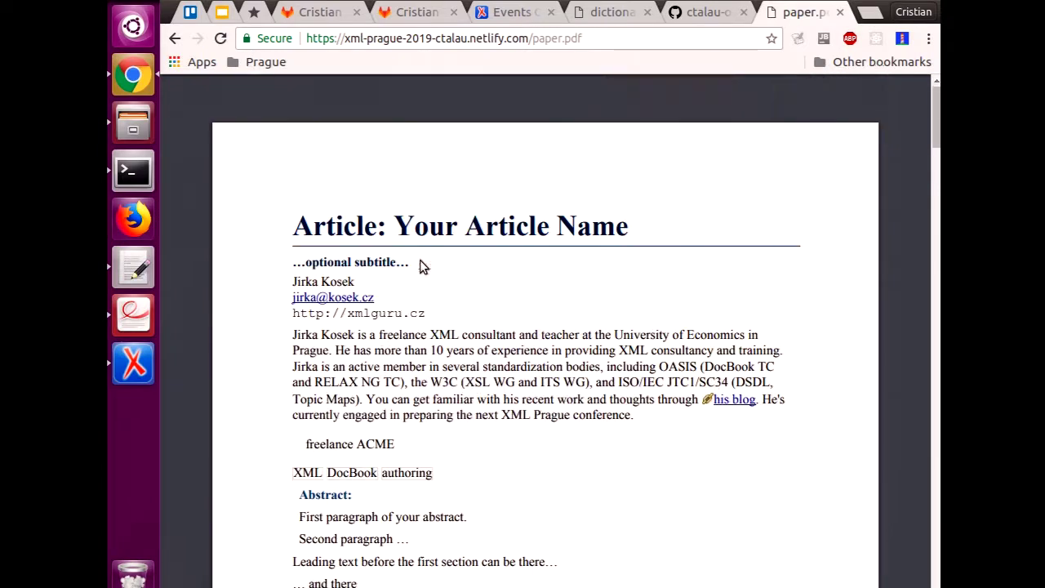
{"action": "left_click", "coordinate": [174, 41]}
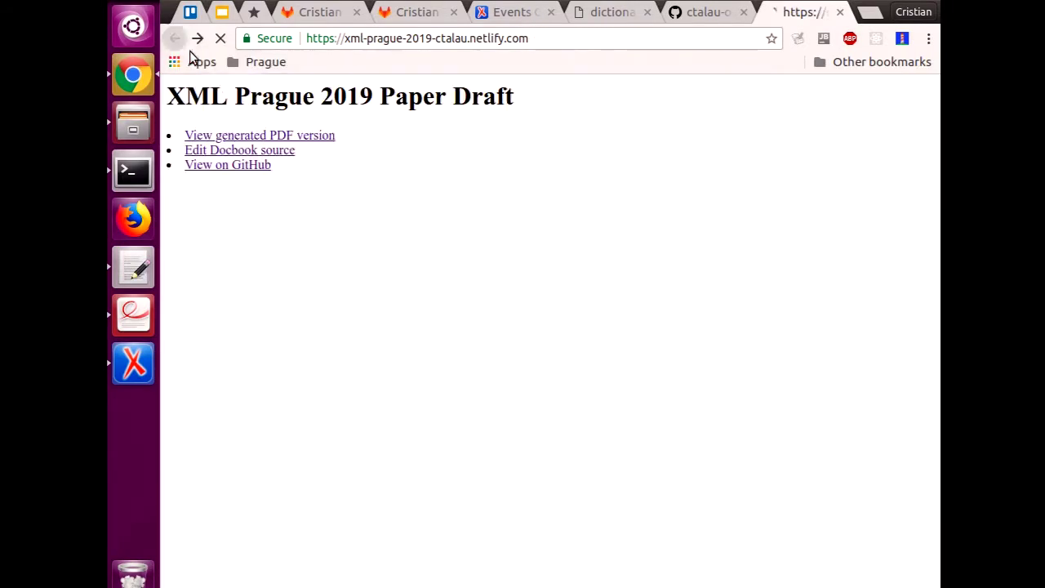
Step: Open the paper's DocBook source for editing in Web Author and look through its first sections
{"action": "left_click", "coordinate": [266, 154]}
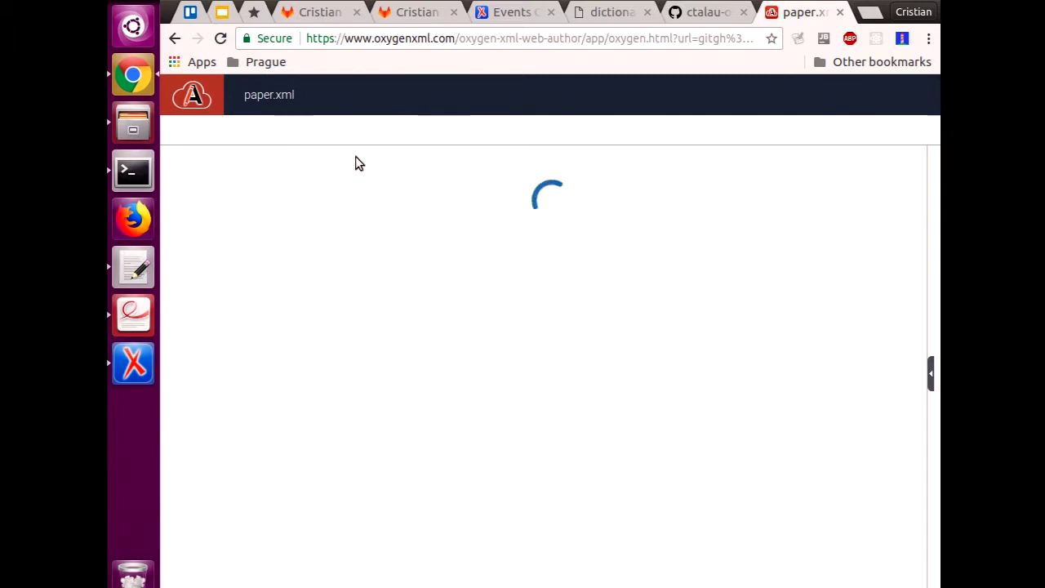
{"action": "scroll", "coordinate": [474, 259], "scroll_direction": "down", "scroll_amount": 5}
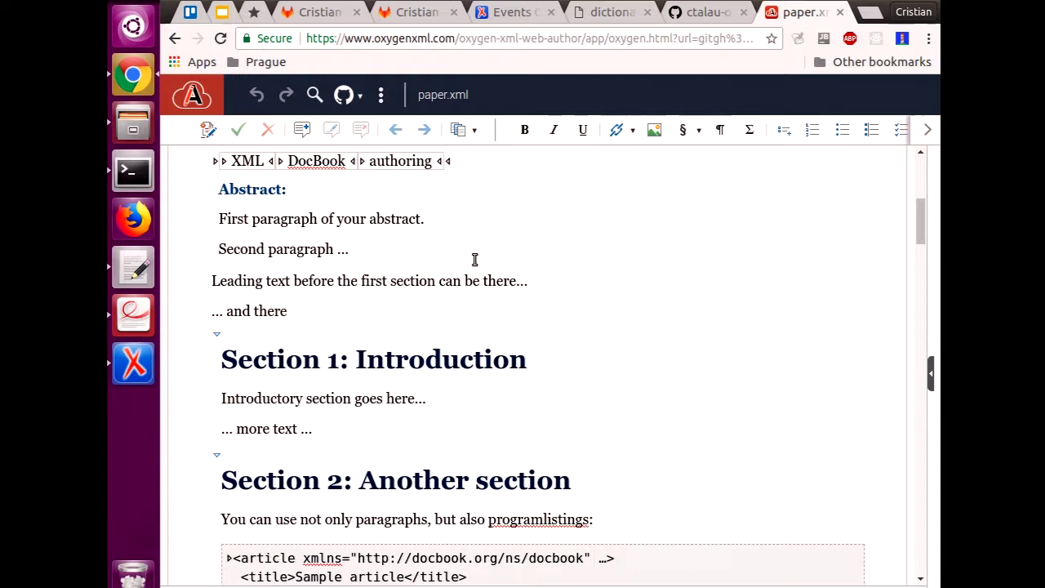